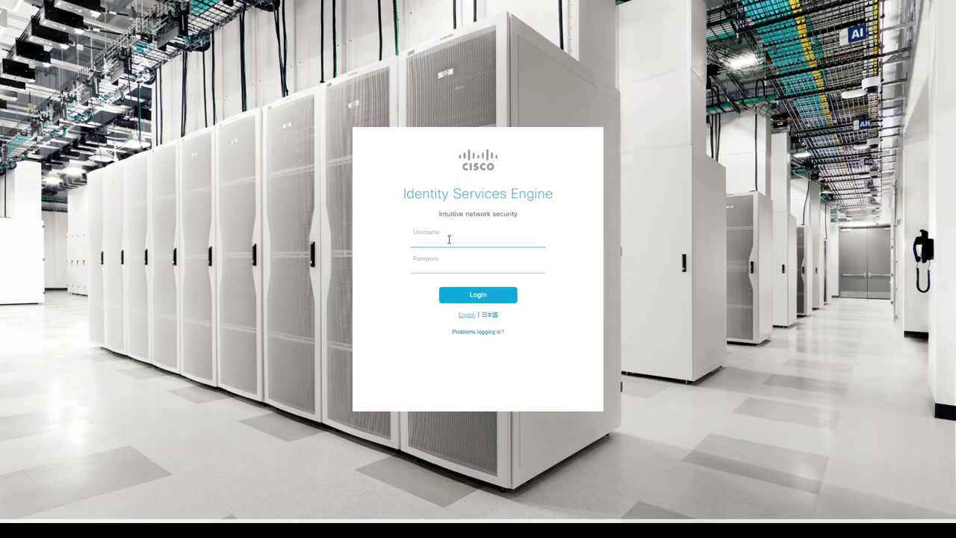
# - Log in to Cisco ISE, then fill in username admin and move to the DNA Center password
pyautogui.press('Tab')
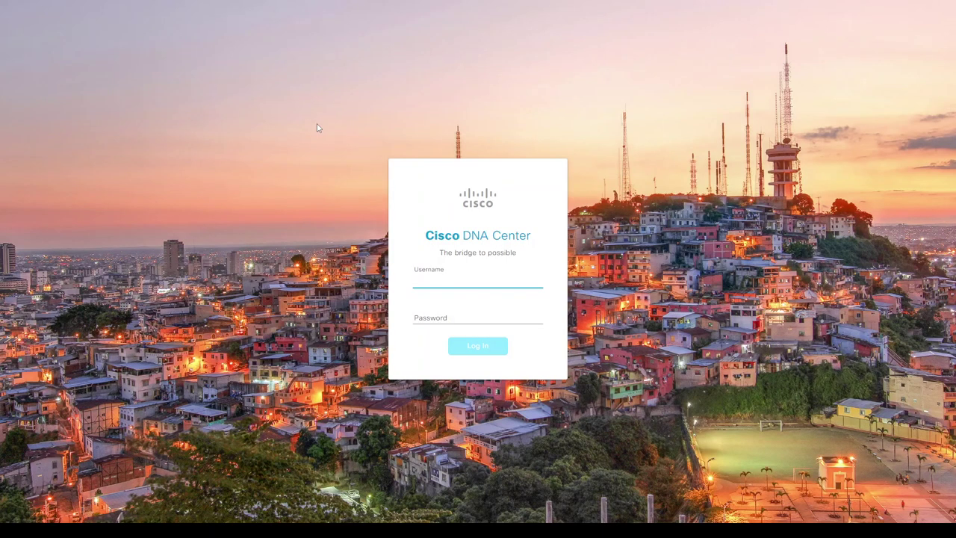
pyautogui.write('admin')
pyautogui.press('Tab')
# - Sign in to Cisco DNA Center and check the Cisco Catalyst 9300 Switch image version
pyautogui.write('M')
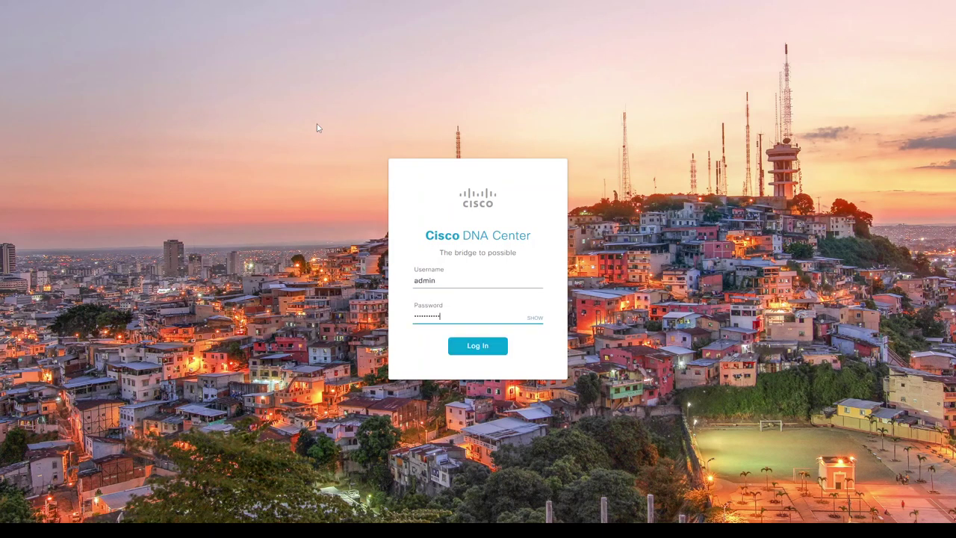
pyautogui.press('Return')
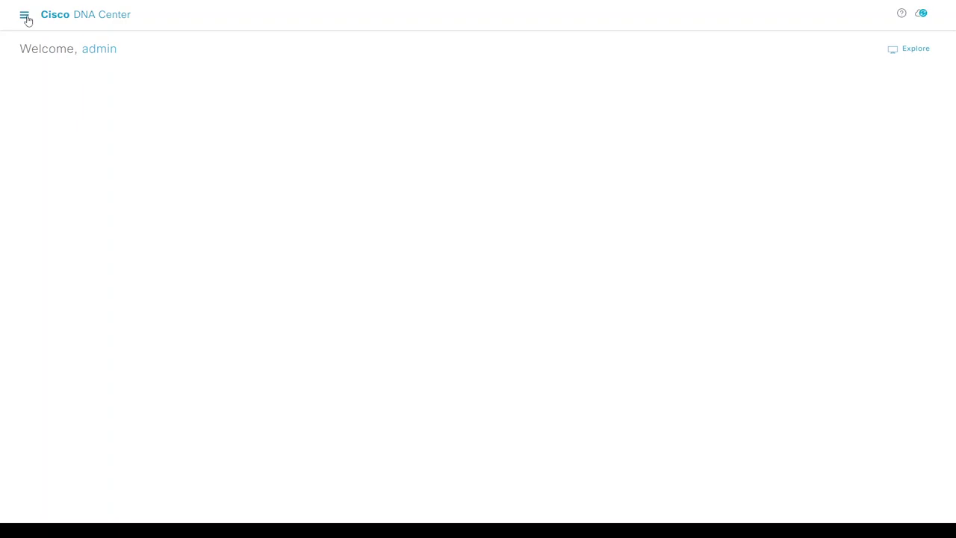
pyautogui.click(23, 17)
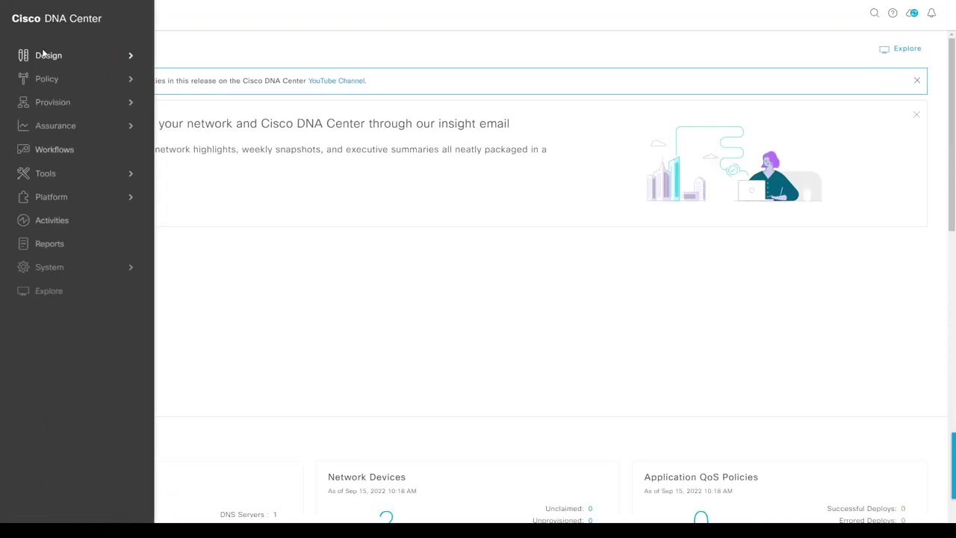
pyautogui.moveTo(48, 58)
pyautogui.click(206, 97)
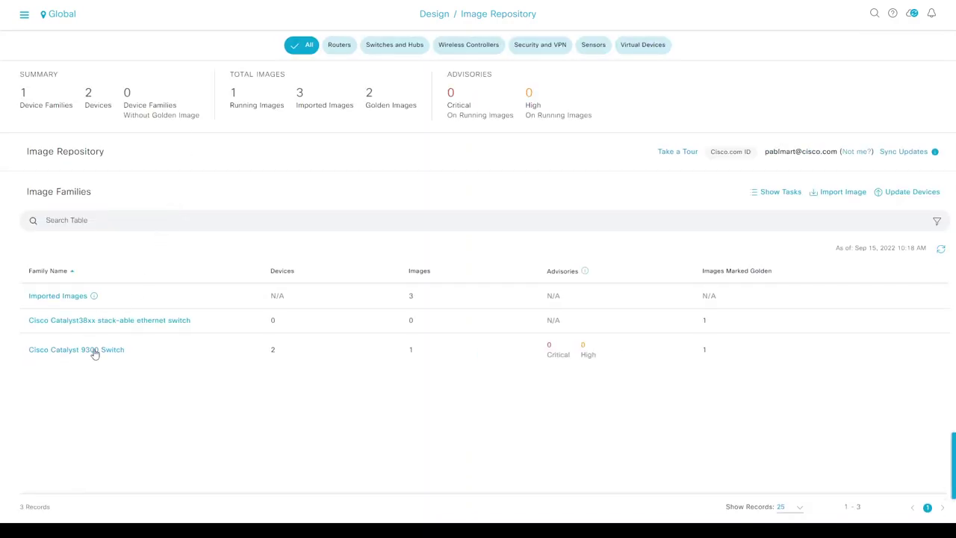
pyautogui.click(94, 350)
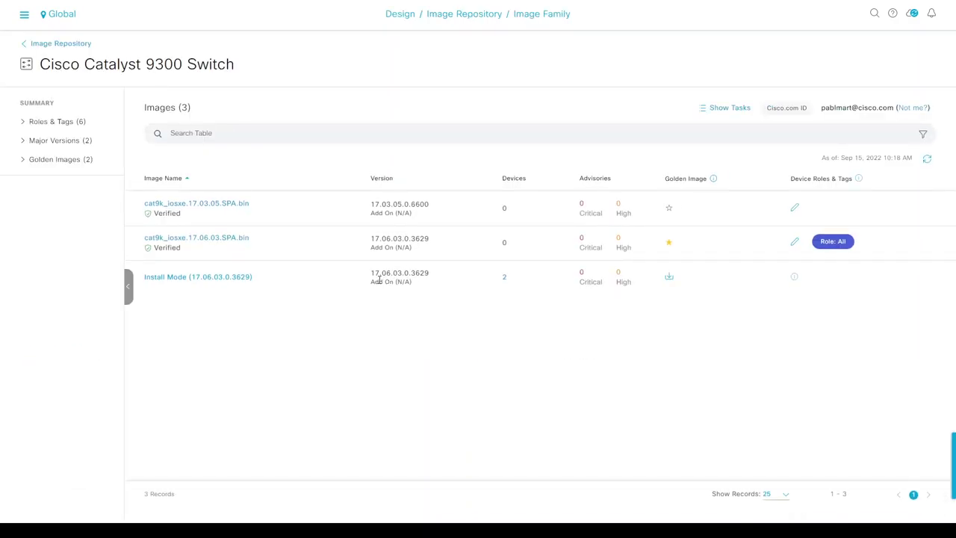
pyautogui.moveTo(386, 274); pyautogui.dragTo(404, 274)
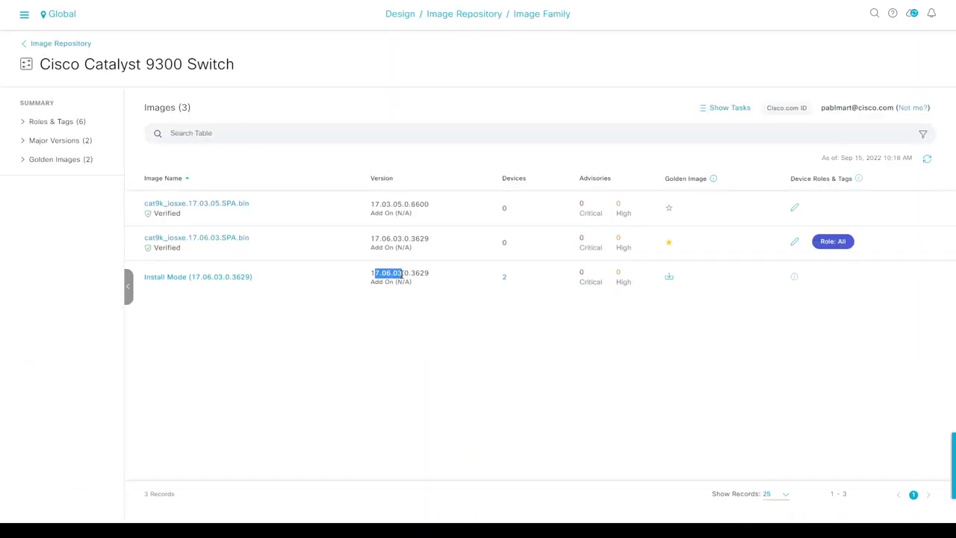
# - Open the Provision inventory and note Border2's image version 17.6.3
pyautogui.click(24, 14)
pyautogui.moveTo(127, 102)
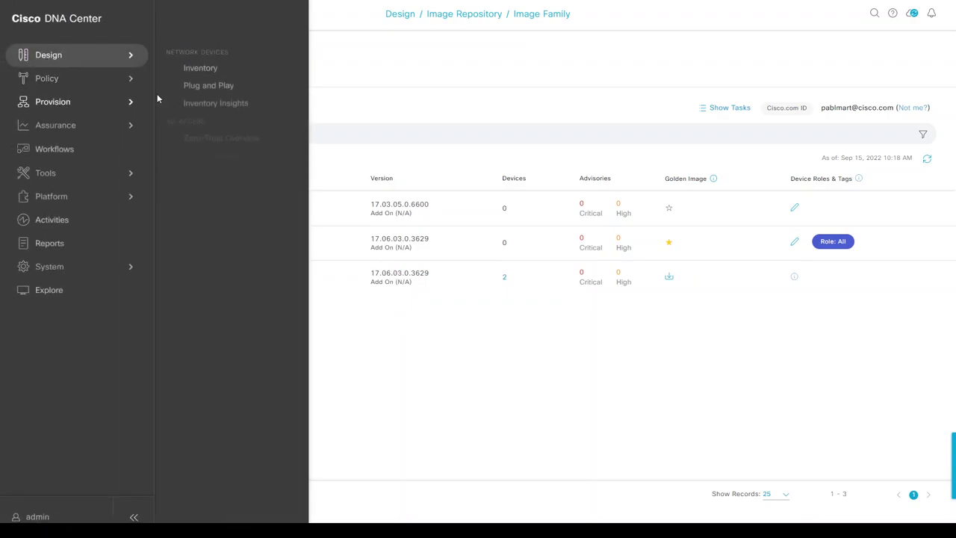
pyautogui.click(193, 69)
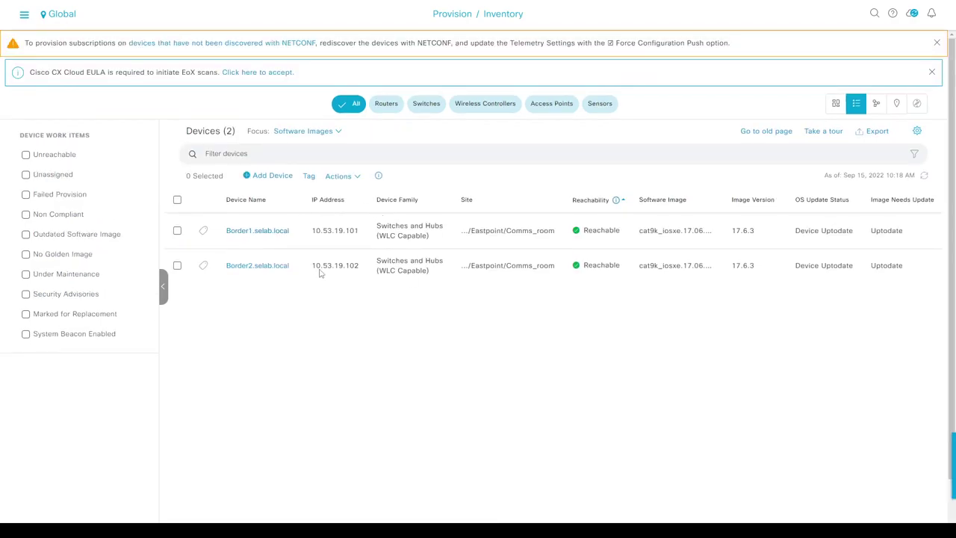
pyautogui.doubleClick(738, 264)
# - Open Design > Network Settings and review the AAA, Network and Client/Endpoint server settings
pyautogui.click(24, 15)
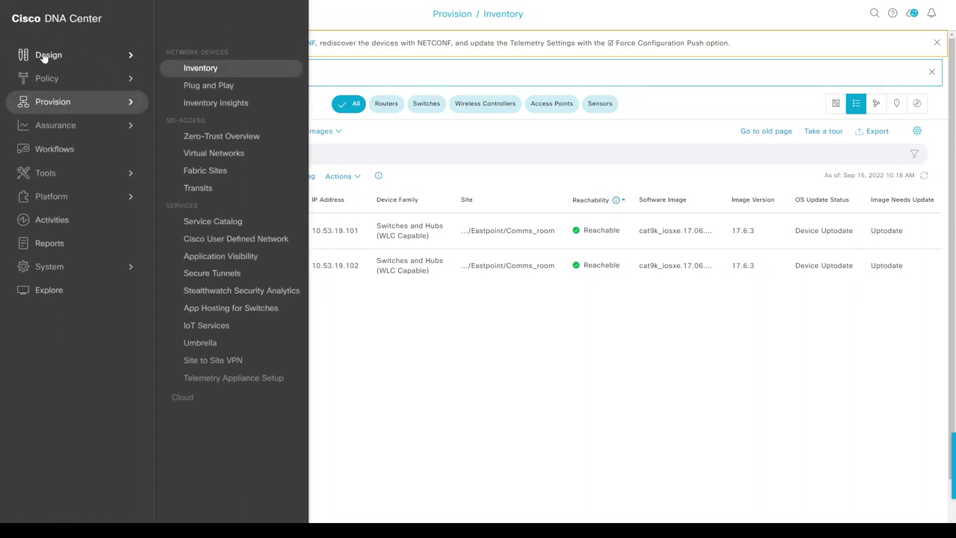
pyautogui.moveTo(43, 58)
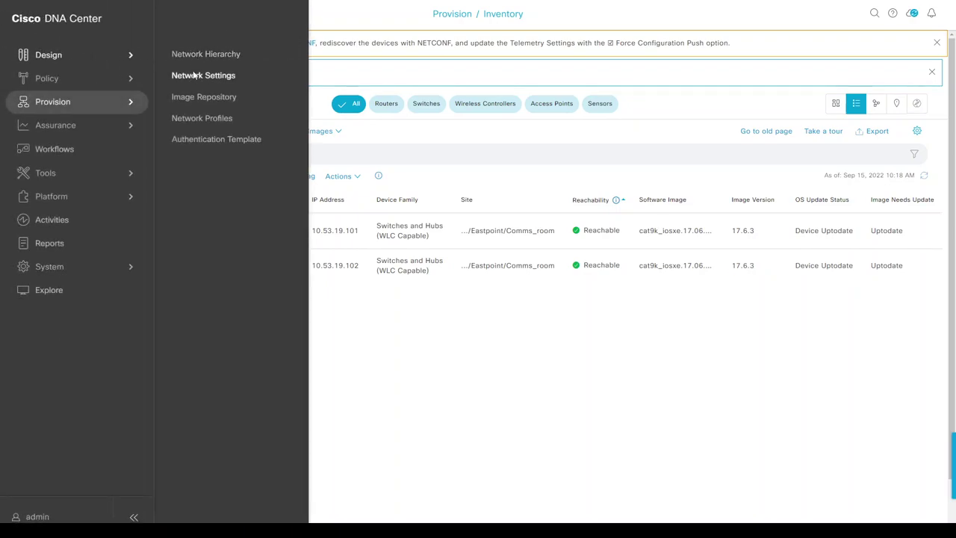
pyautogui.click(193, 75)
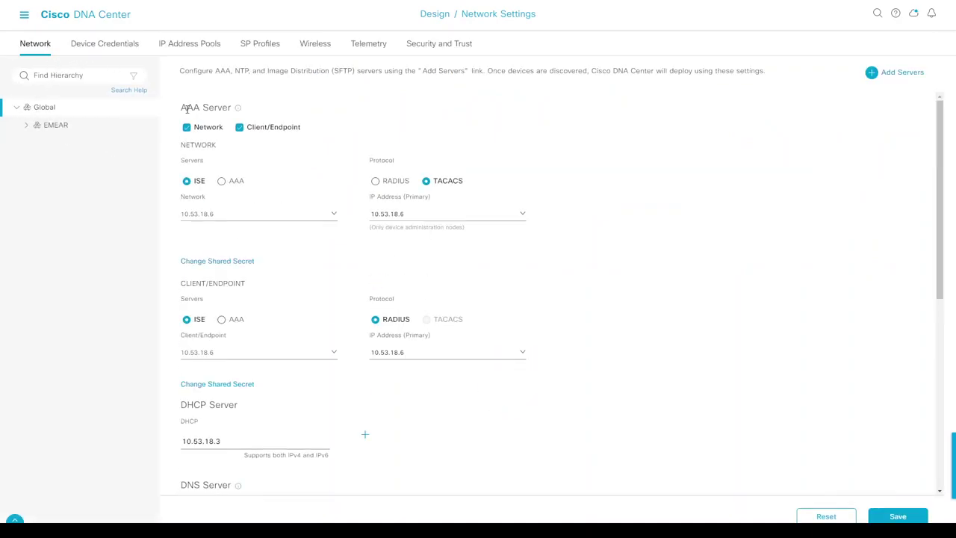
pyautogui.moveTo(182, 108); pyautogui.dragTo(215, 107)
pyautogui.moveTo(194, 147); pyautogui.dragTo(211, 147)
pyautogui.moveTo(192, 284); pyautogui.dragTo(233, 286)
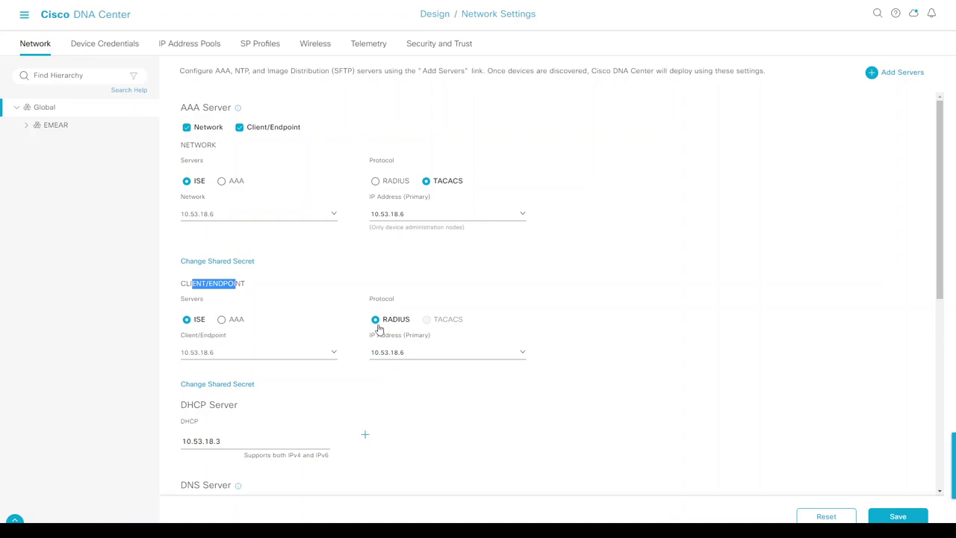
pyautogui.click(587, 312)
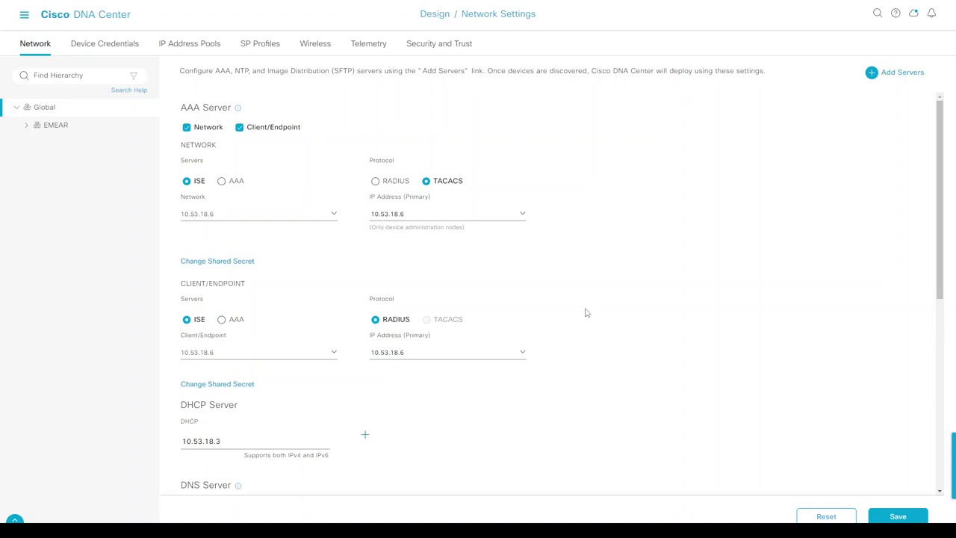
# - Scroll through the DHCP and remaining server settings, then view Device Credentials
pyautogui.scroll(-2, 585, 306)
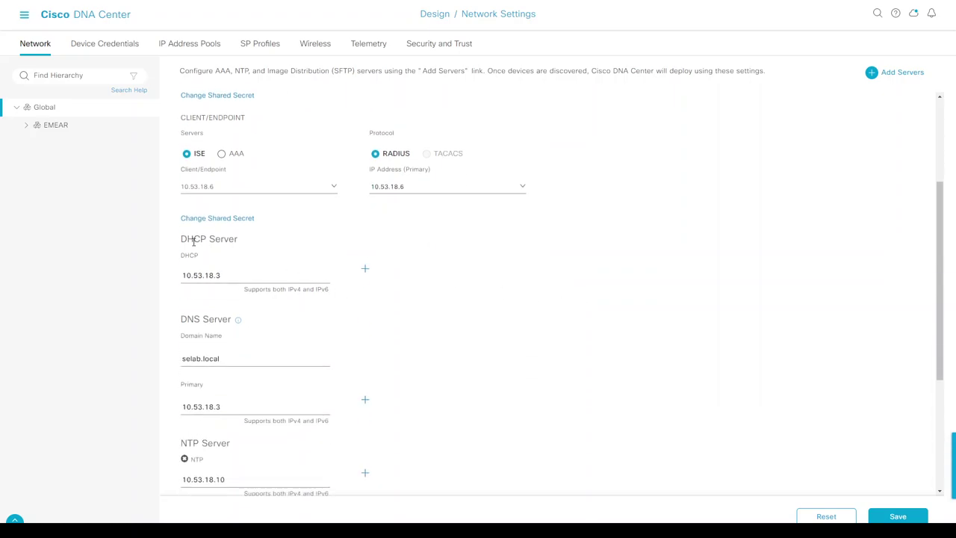
pyautogui.moveTo(194, 240); pyautogui.dragTo(212, 242)
pyautogui.click(512, 264)
pyautogui.scroll(-2, 512, 264)
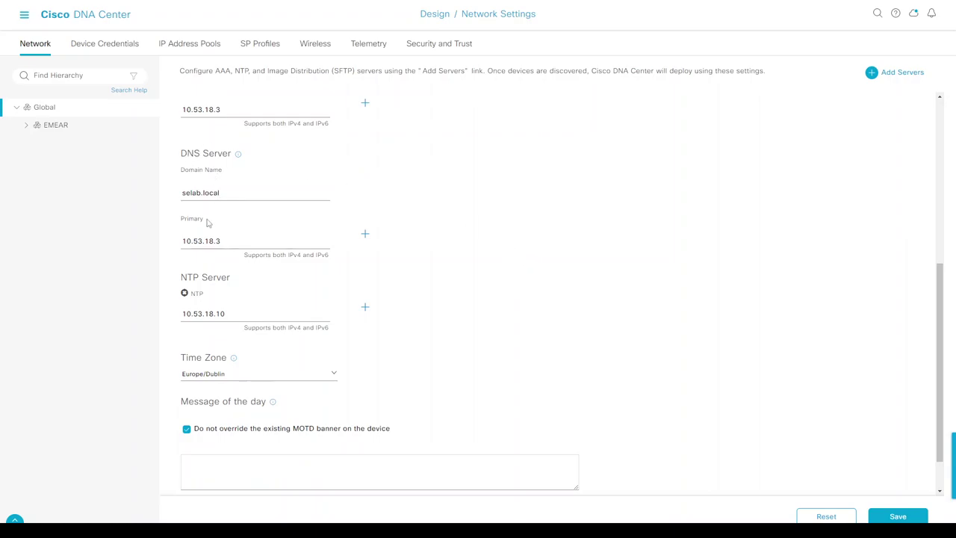
pyautogui.scroll(4, 526, 274)
pyautogui.click(109, 46)
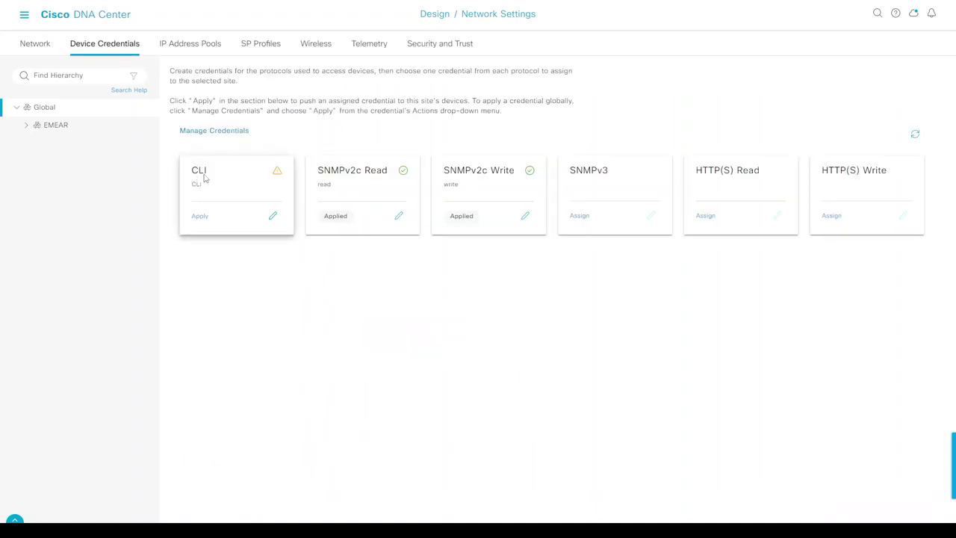
# - Check the CLI credential's device update warning, then return to the Provision inventory
pyautogui.moveTo(277, 174)
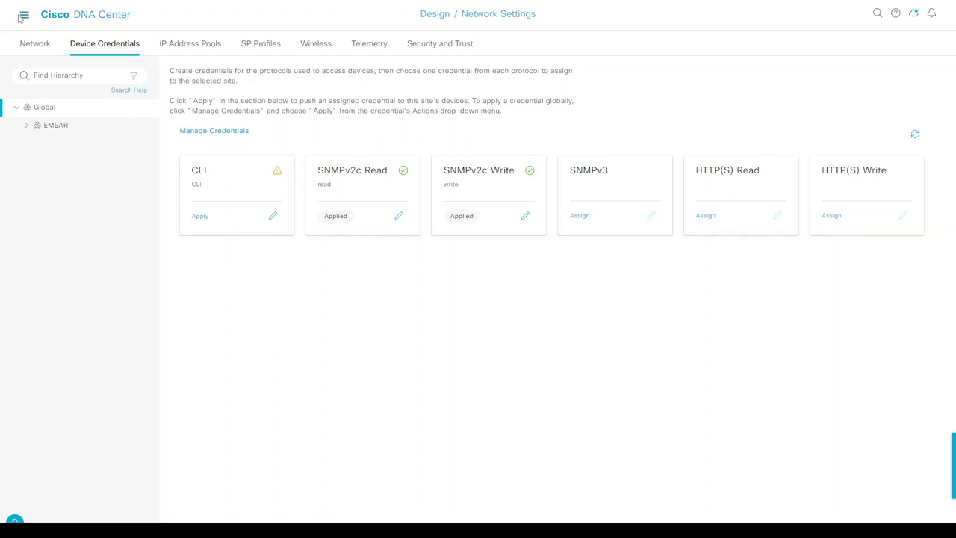
pyautogui.click(24, 16)
pyautogui.moveTo(134, 102)
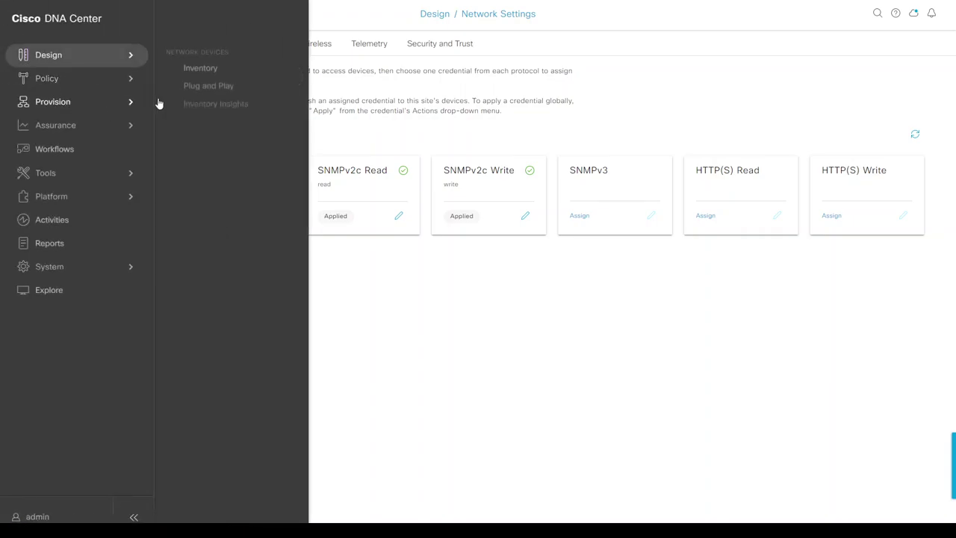
pyautogui.click(192, 70)
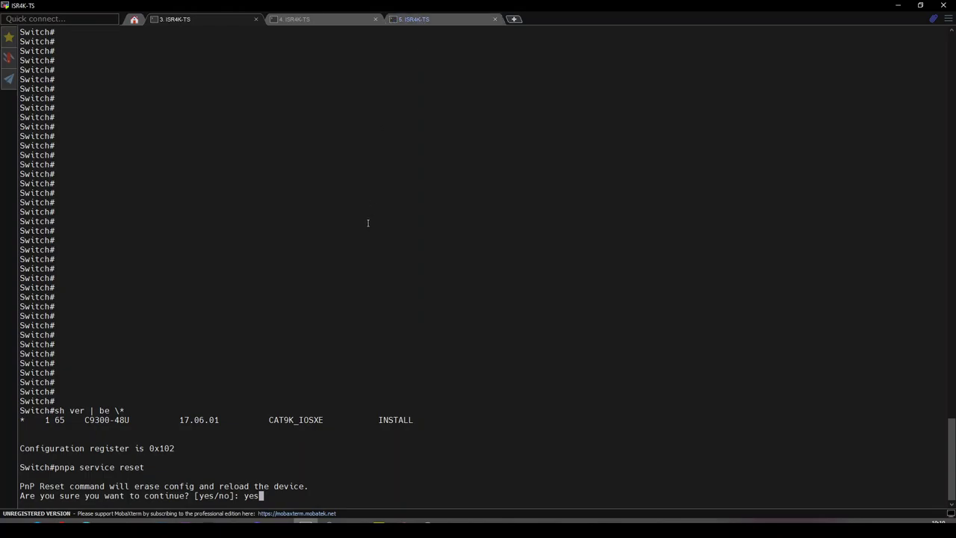
# - Confirm the pnpa service reset on both switch consoles
pyautogui.press('Return')
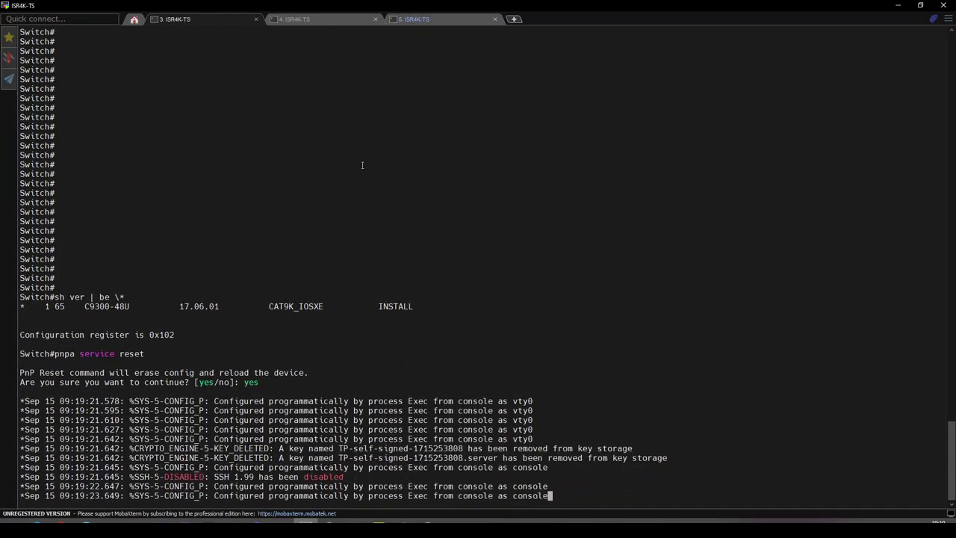
pyautogui.click(324, 19)
pyautogui.click(202, 19)
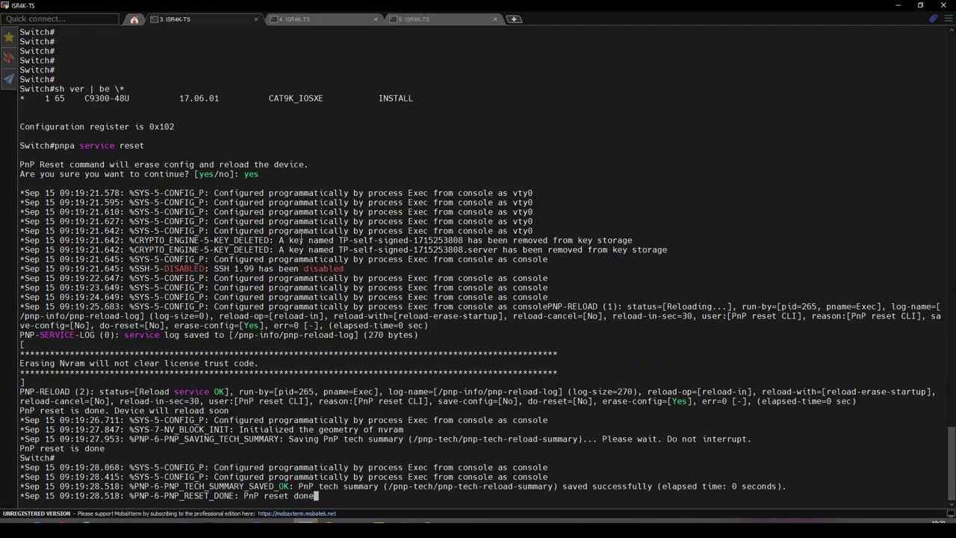
pyautogui.click(314, 20)
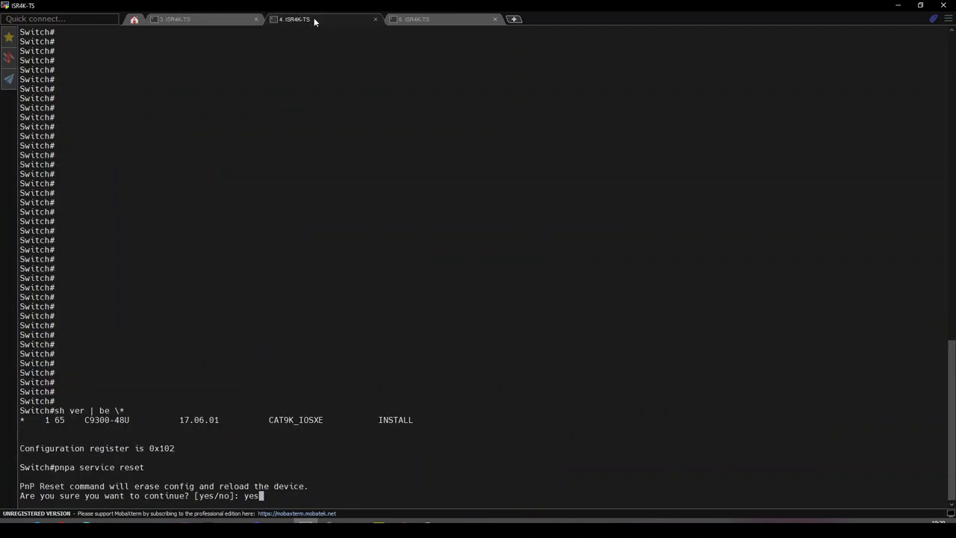
pyautogui.press('Return')
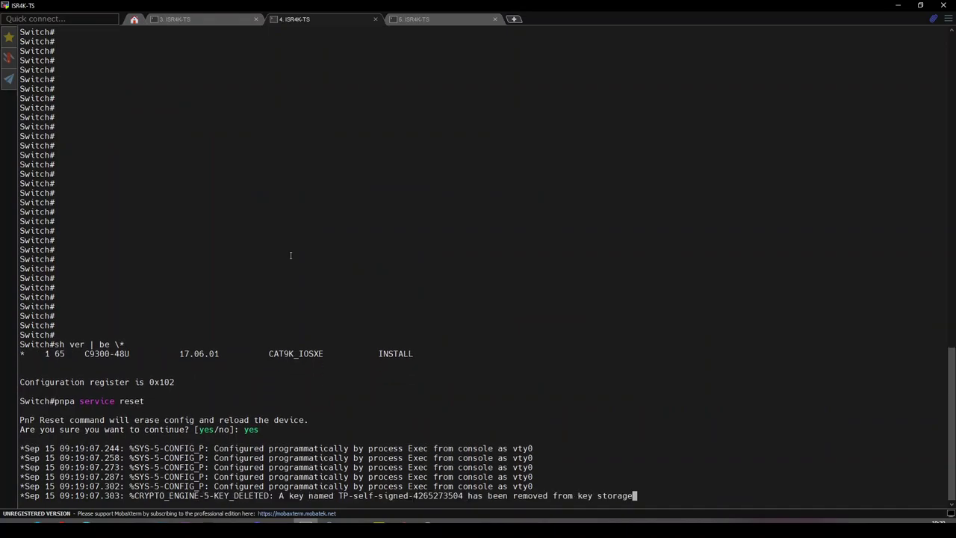
# - Telnet to border1 and run 'sh run | se aaa' to check for no aaa new-model
pyautogui.click(424, 21)
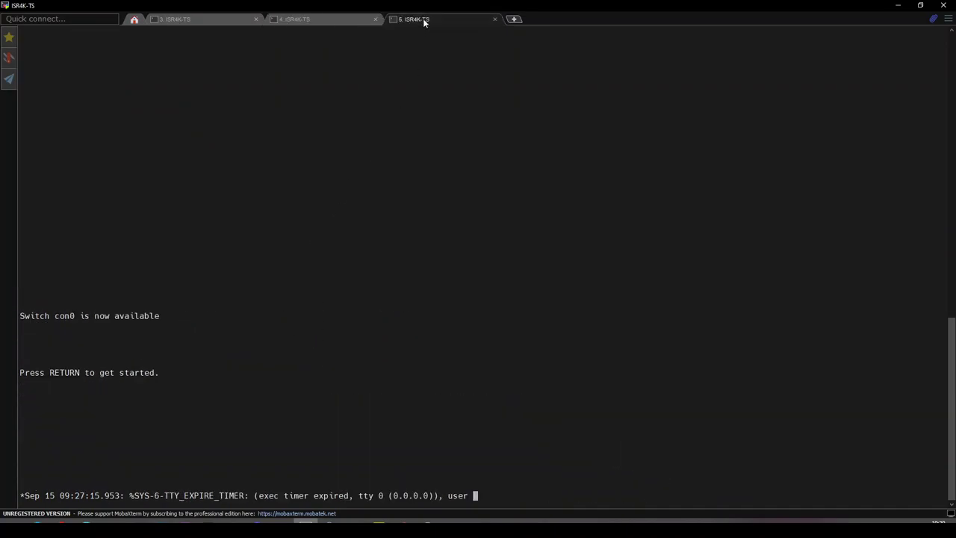
pyautogui.press('Return')
pyautogui.write('border1')
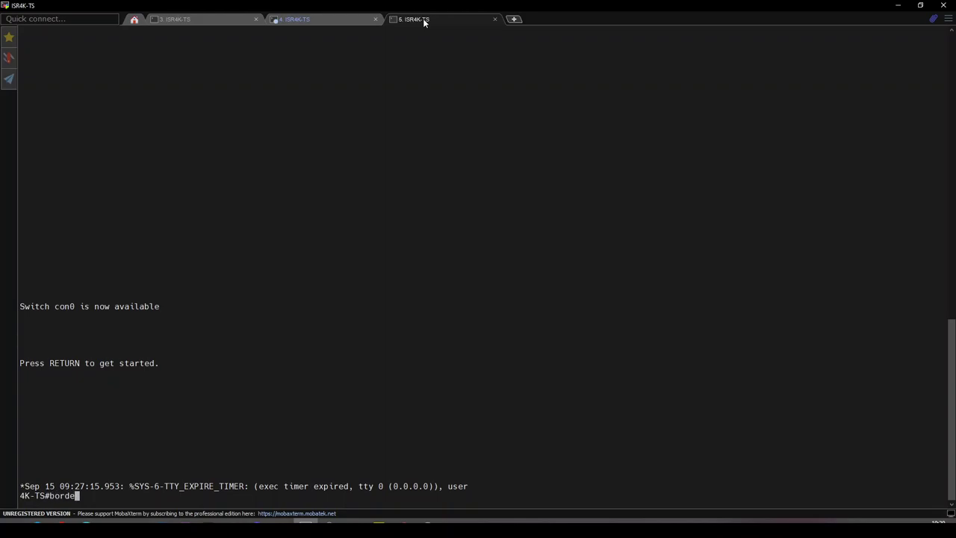
pyautogui.press('Return')
pyautogui.press('Return')
pyautogui.press('Return')
pyautogui.press('Return')
pyautogui.press('Return')
pyautogui.press('Return')
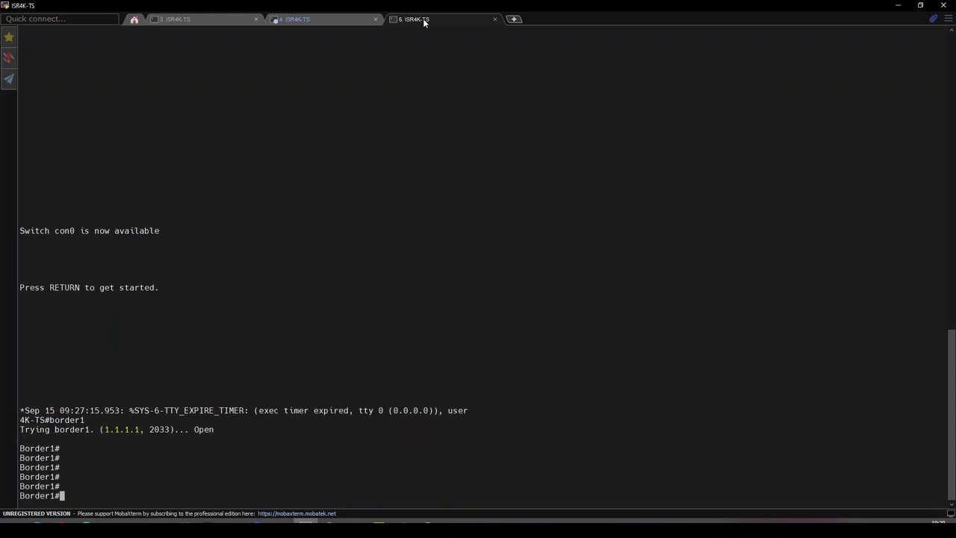
pyautogui.write('sh run | se aaa')
pyautogui.press('Return')
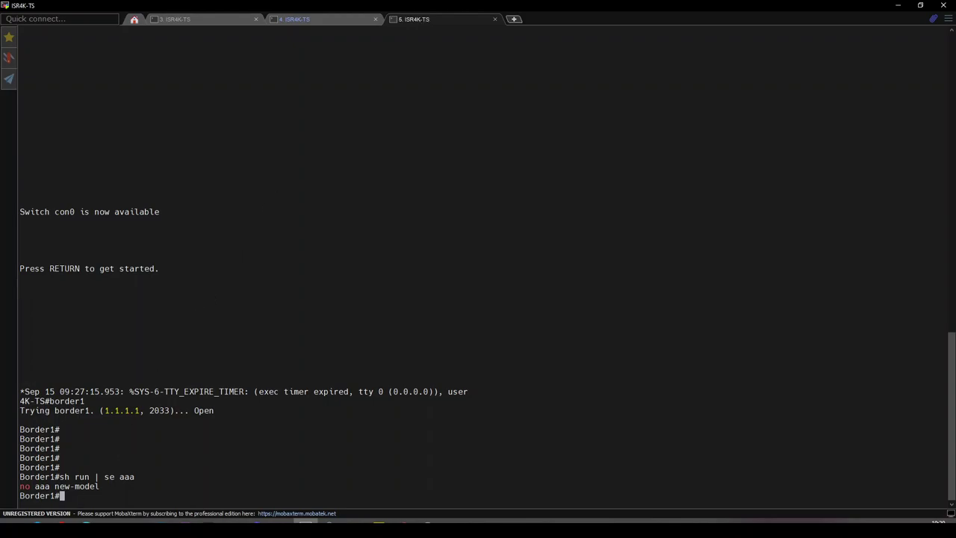
# - Bring Cisco ISE forward, open its navigation menu, then return to the DNA Center inventory
pyautogui.moveTo(61, 522)
pyautogui.click(150, 494)
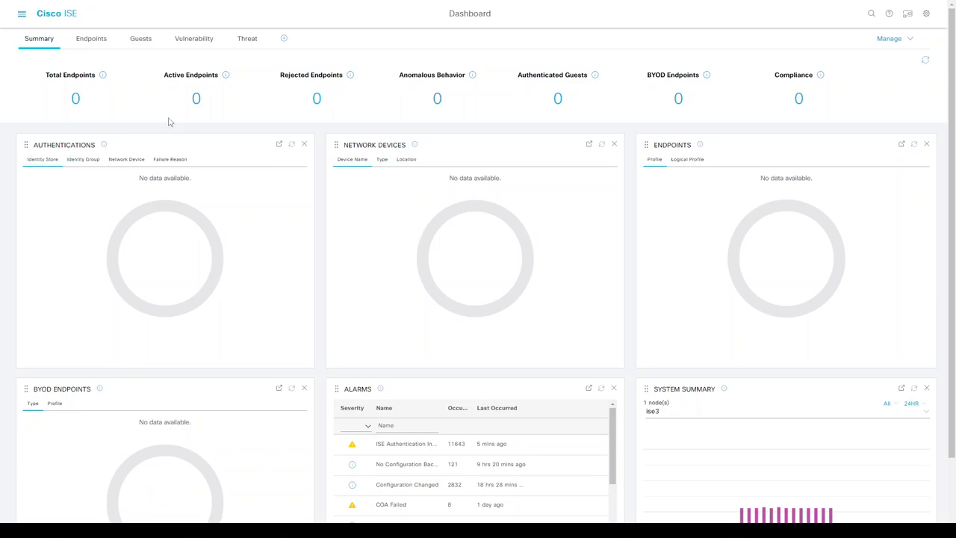
pyautogui.click(23, 15)
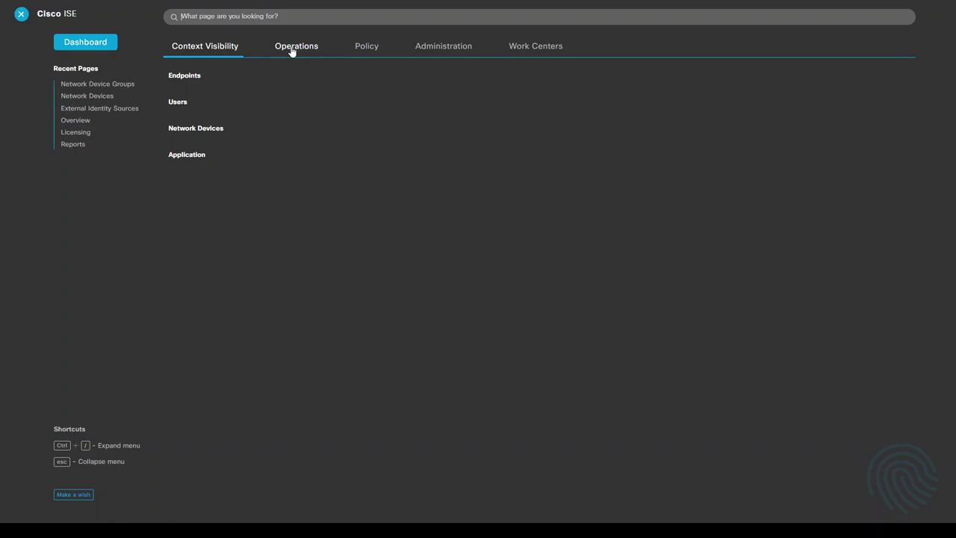
pyautogui.hotkey('alt', 'Tab')
pyautogui.hotkey('alt', 'Tab')
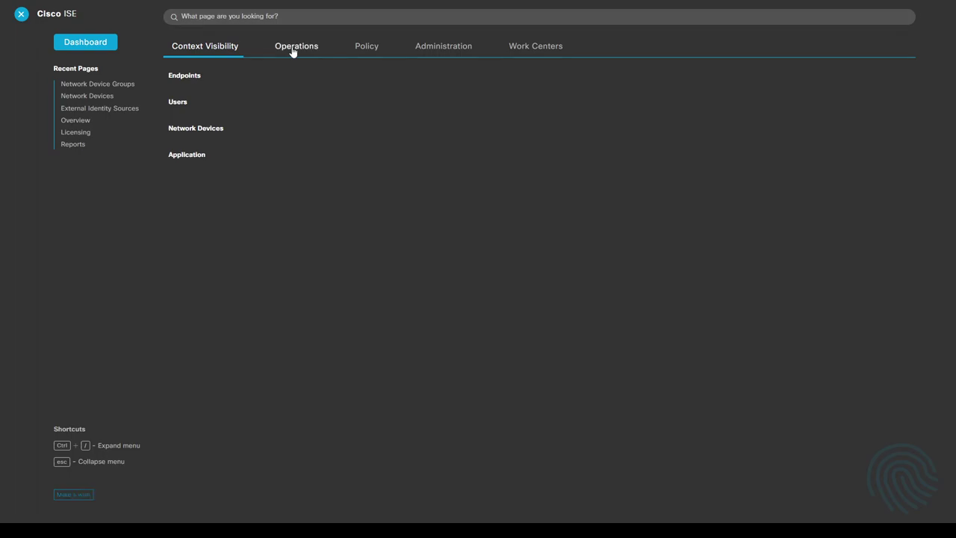
pyautogui.hotkey('alt', 'Tab')
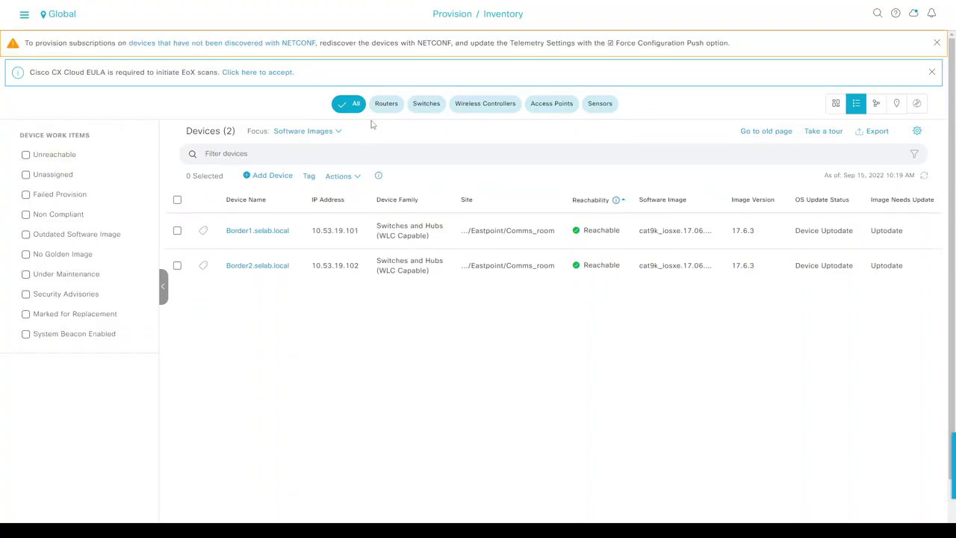
pyautogui.click(24, 14)
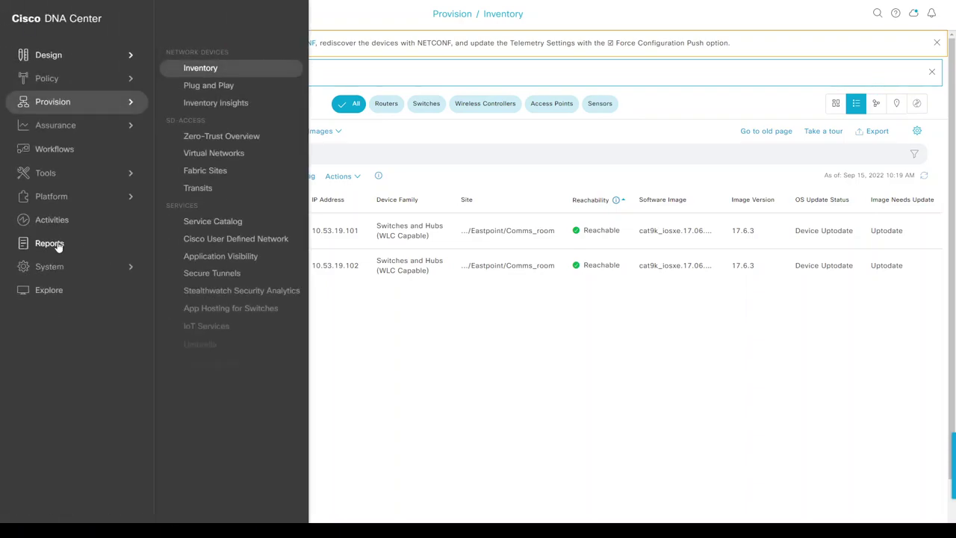
pyautogui.click(58, 274)
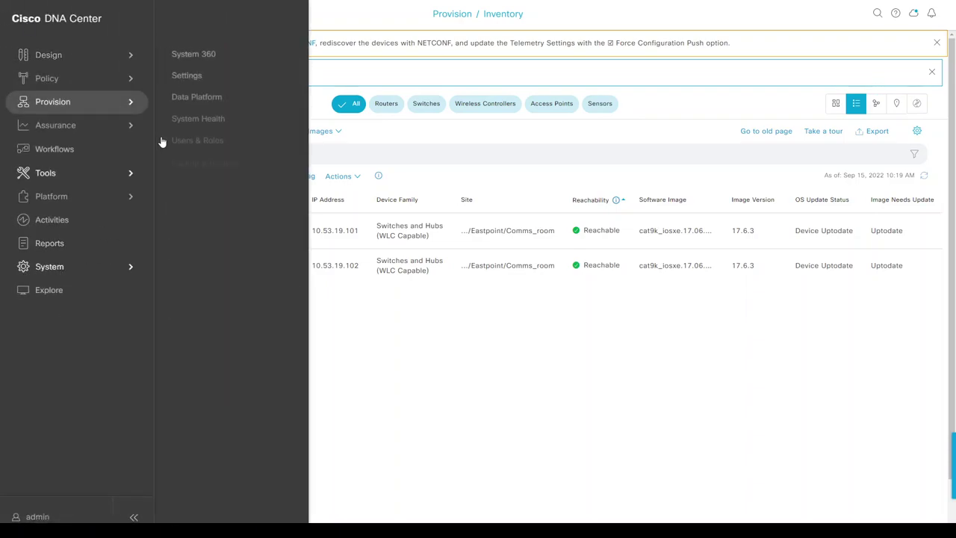
pyautogui.click(187, 77)
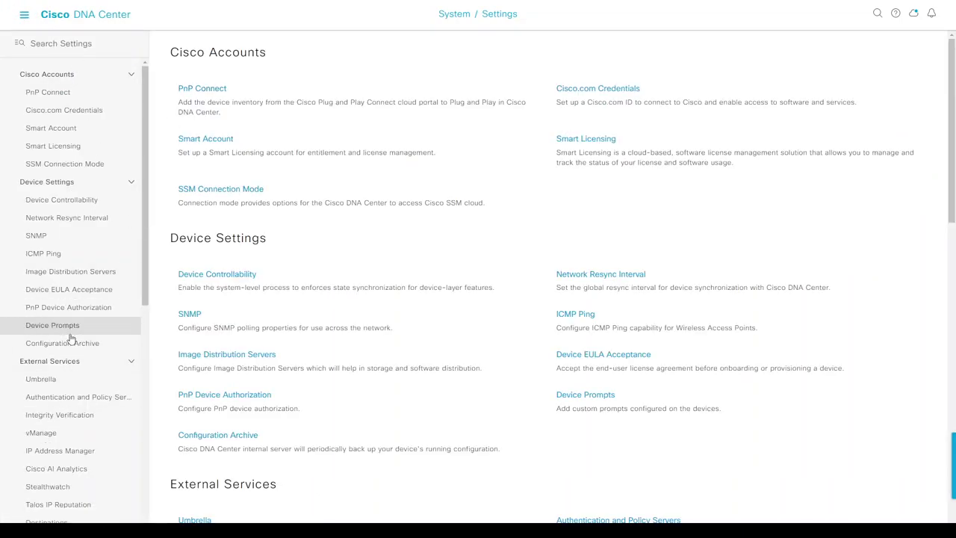
pyautogui.click(58, 397)
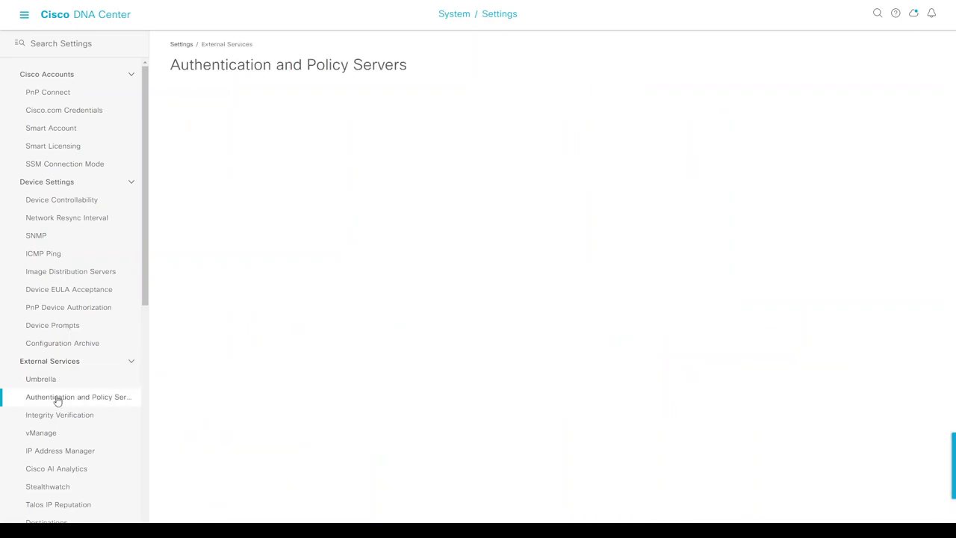
pyautogui.moveTo(189, 178); pyautogui.dragTo(223, 187)
pyautogui.click(781, 178)
pyautogui.click(796, 203)
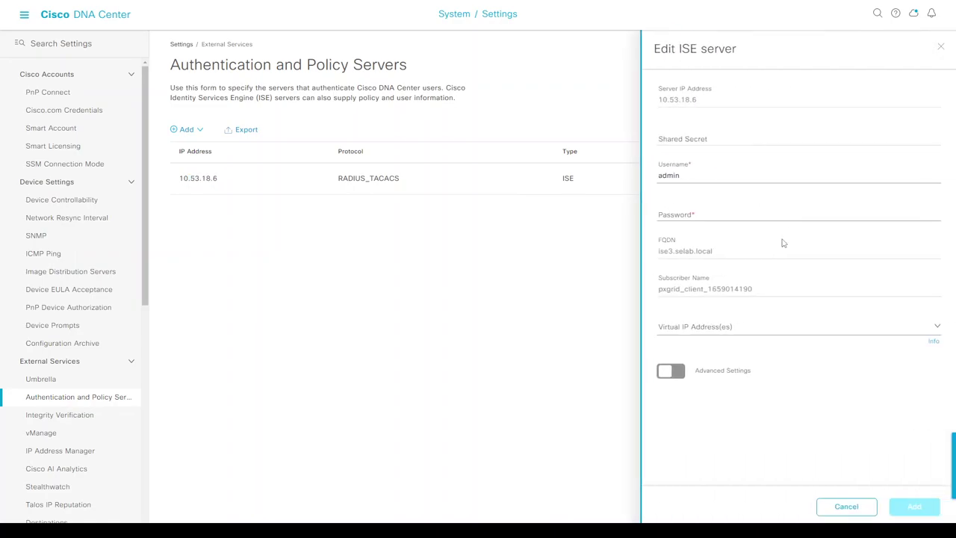
pyautogui.click(671, 372)
pyautogui.scroll(-3, 729, 381)
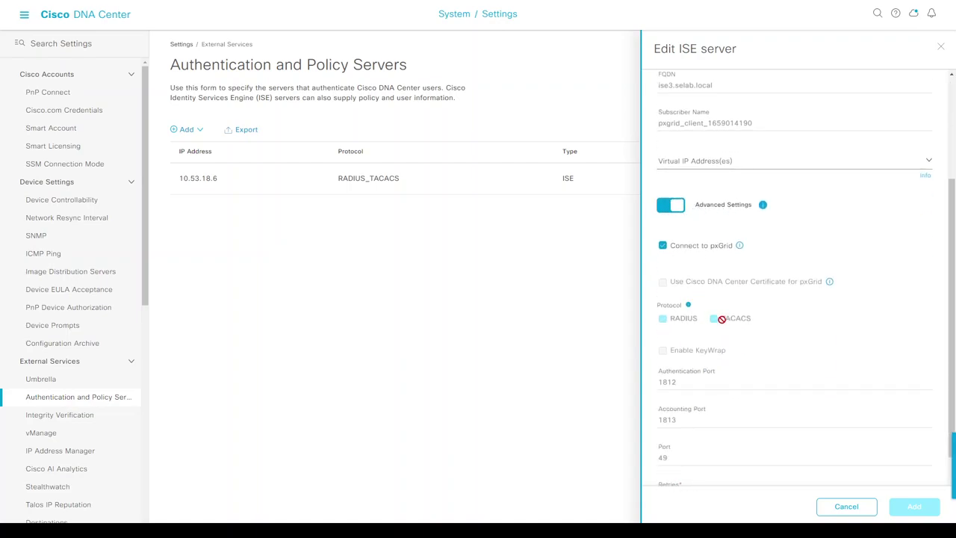
pyautogui.click(830, 506)
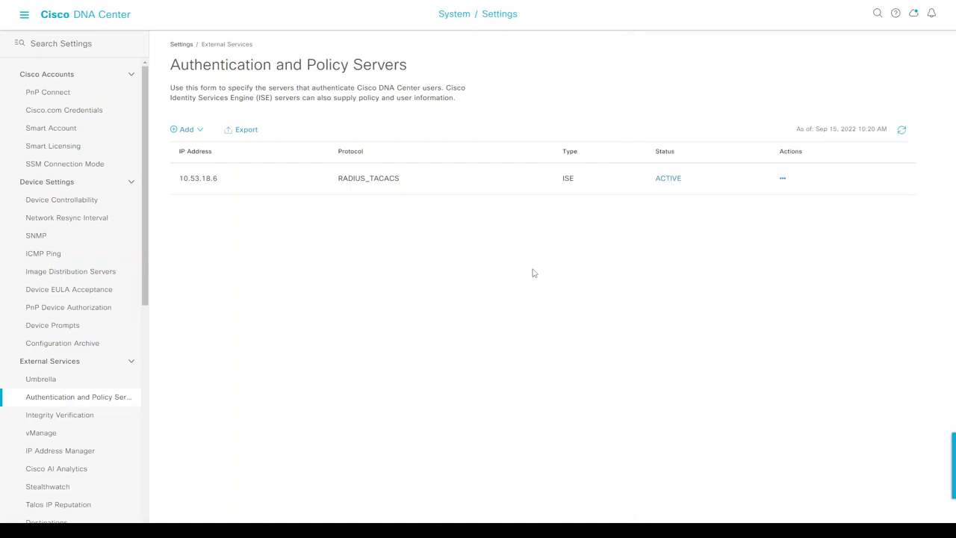
pyautogui.click(24, 18)
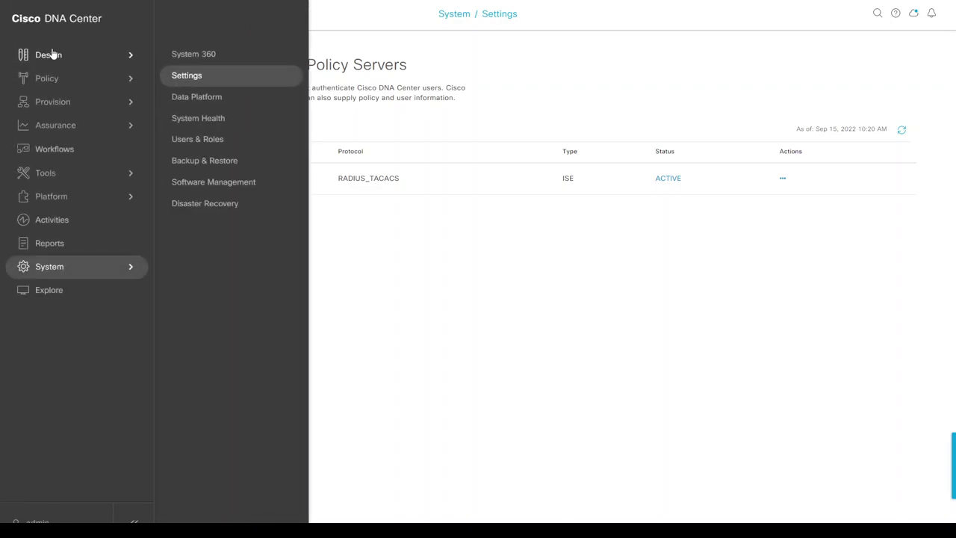
pyautogui.moveTo(48, 54)
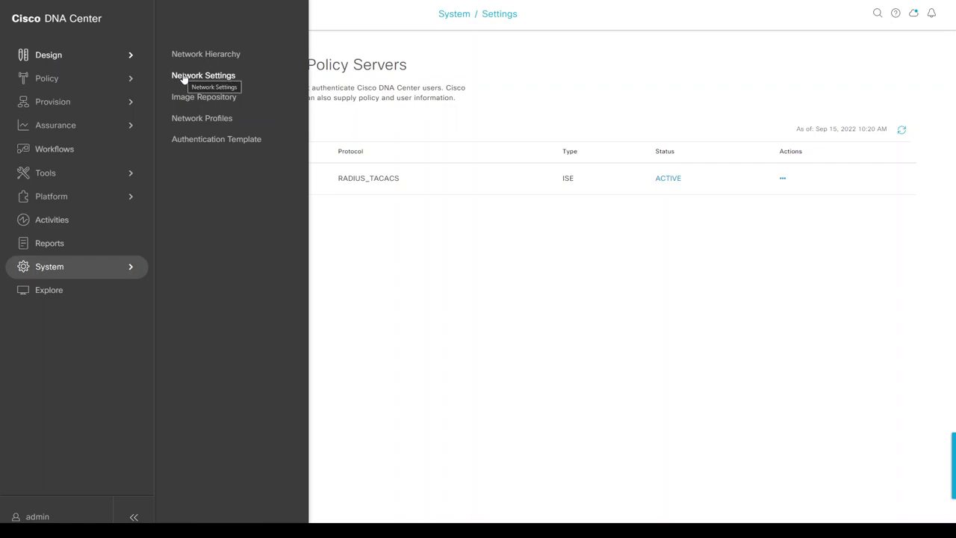
# - Open Administration > Network Devices and widen the Name and IP/Mask columns
pyautogui.moveTo(92, 97)
pyautogui.click(188, 70)
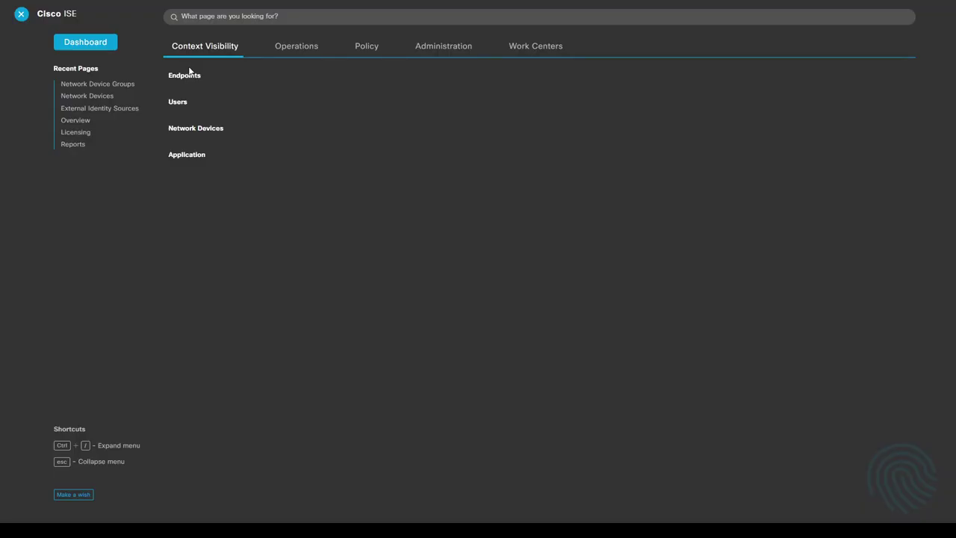
pyautogui.click(443, 49)
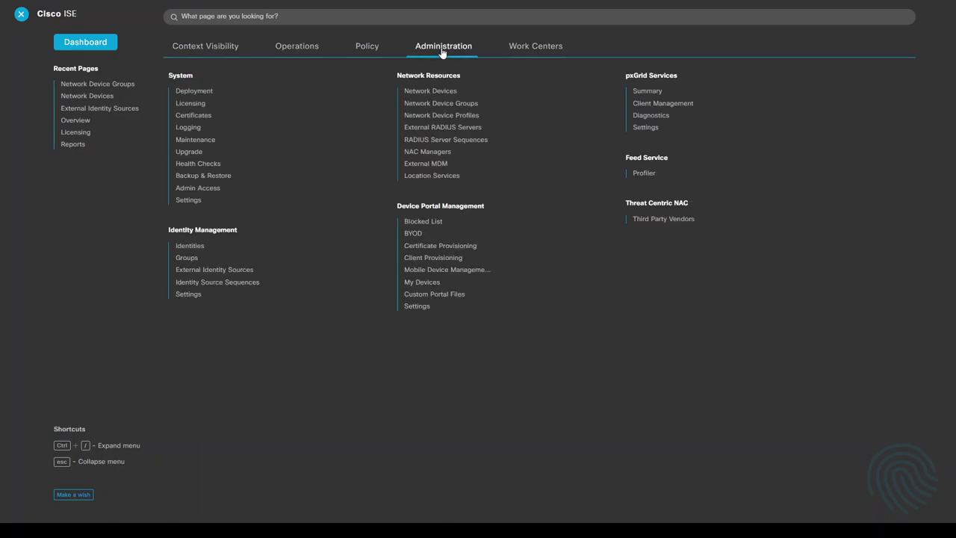
pyautogui.click(430, 91)
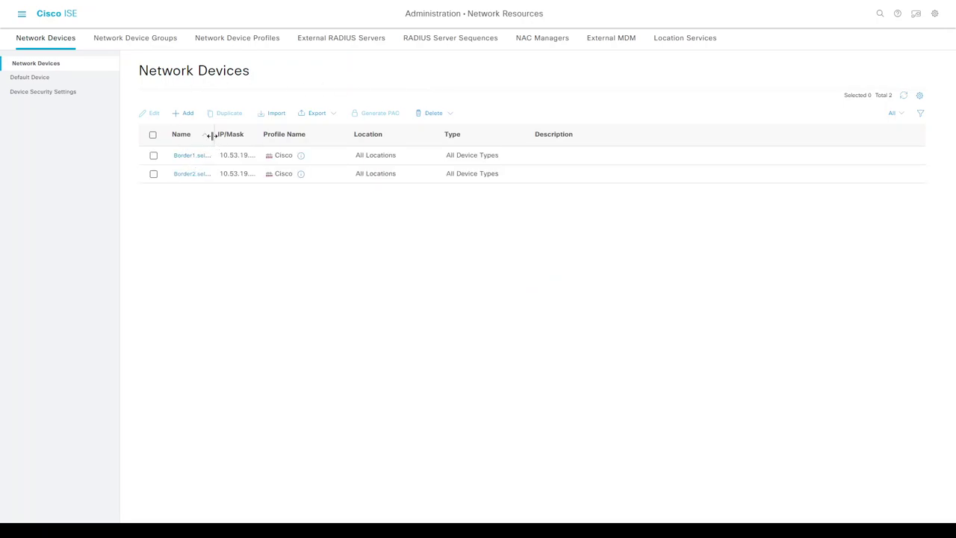
pyautogui.moveTo(221, 135); pyautogui.dragTo(320, 137)
pyautogui.moveTo(231, 136); pyautogui.dragTo(237, 137)
# - Inspect Border1's device settings, then return to the list discarding changes
pyautogui.click(189, 156)
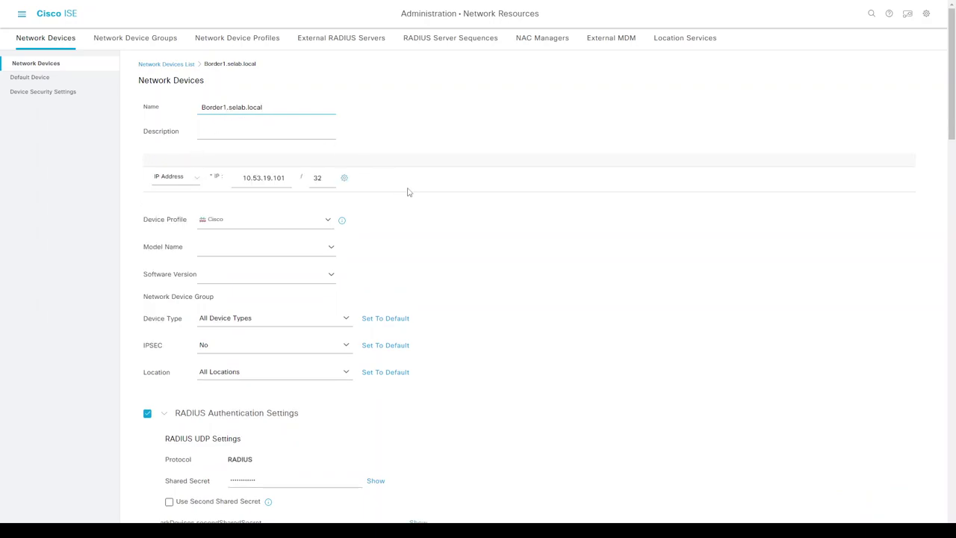
pyautogui.scroll(-5, 466, 210)
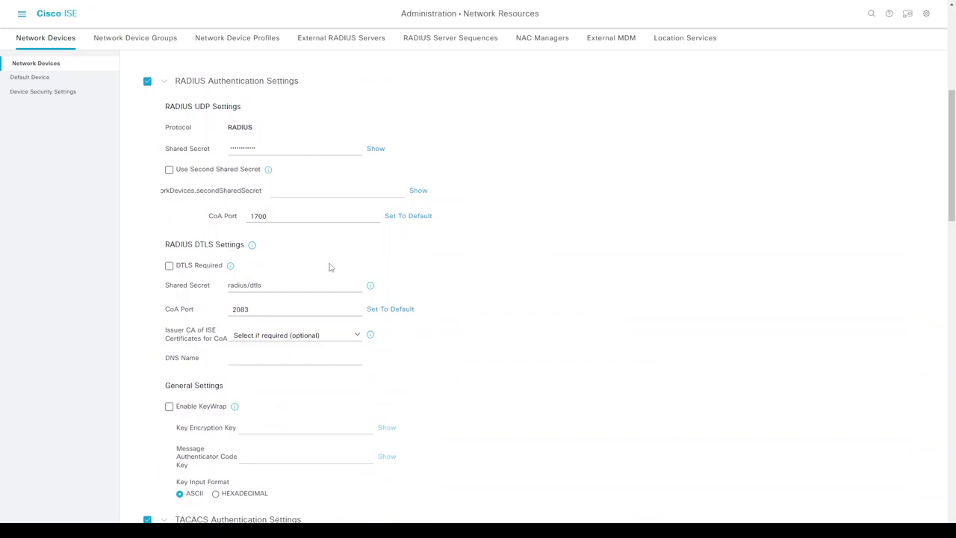
pyautogui.scroll(-5, 333, 264)
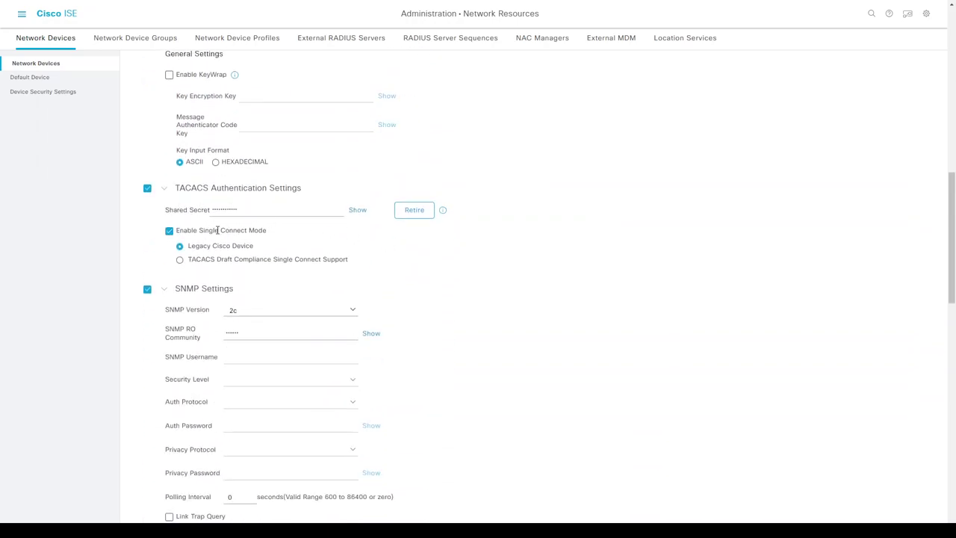
pyautogui.scroll(-3, 429, 246)
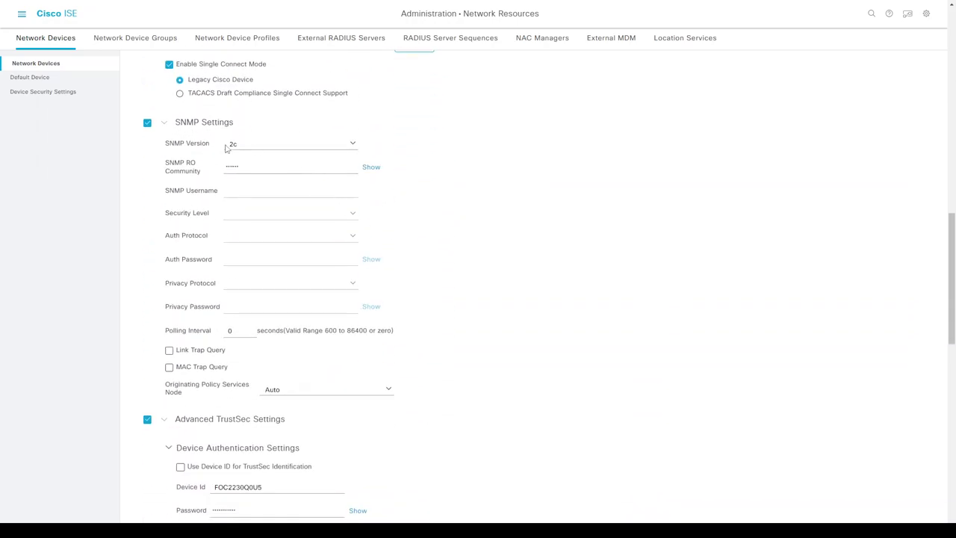
pyautogui.scroll(-3, 273, 258)
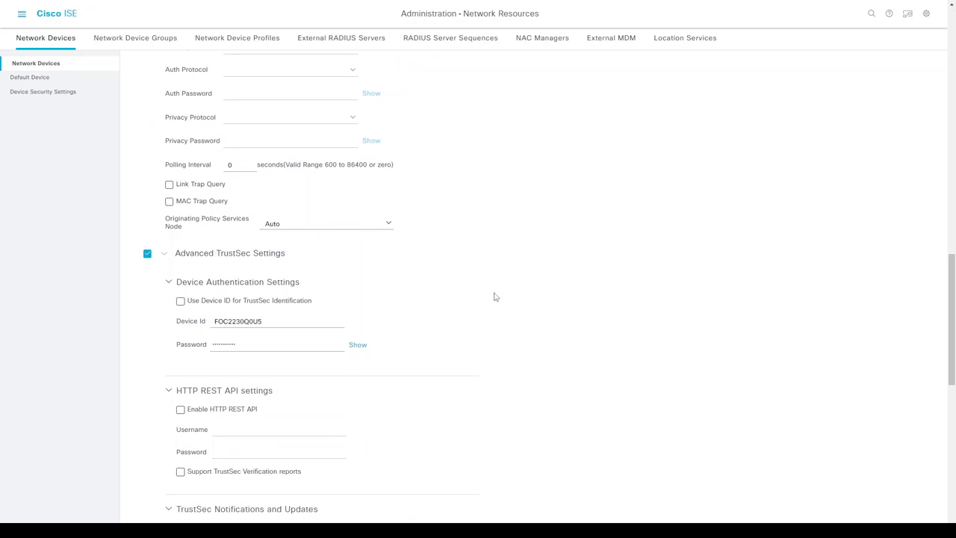
pyautogui.scroll(-3, 497, 294)
pyautogui.scroll(-3, 497, 292)
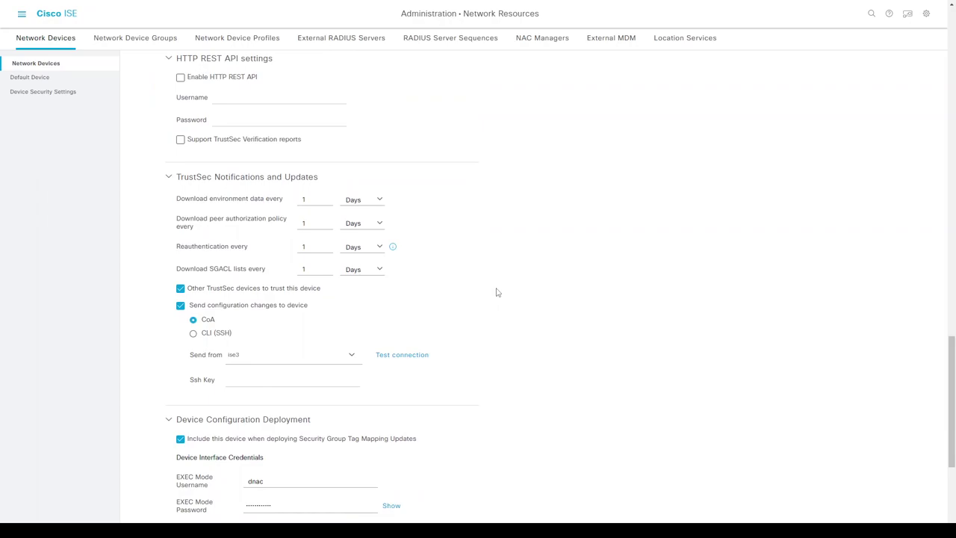
pyautogui.scroll(3, 497, 292)
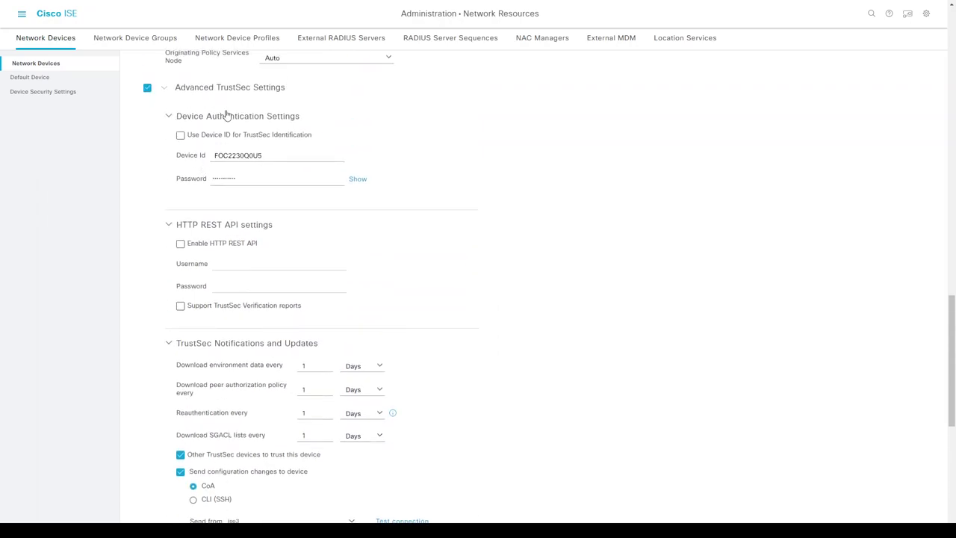
pyautogui.scroll(-3, 463, 189)
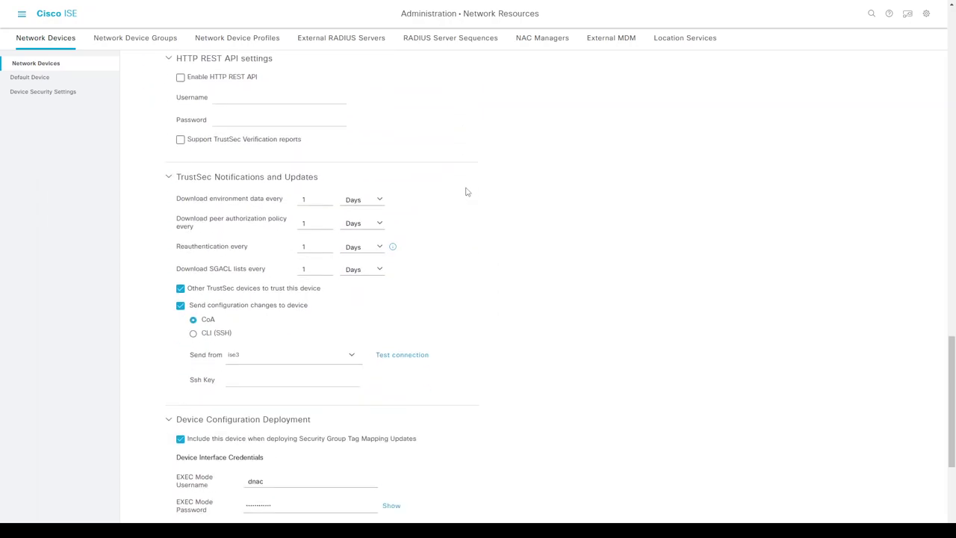
pyautogui.scroll(-4, 475, 192)
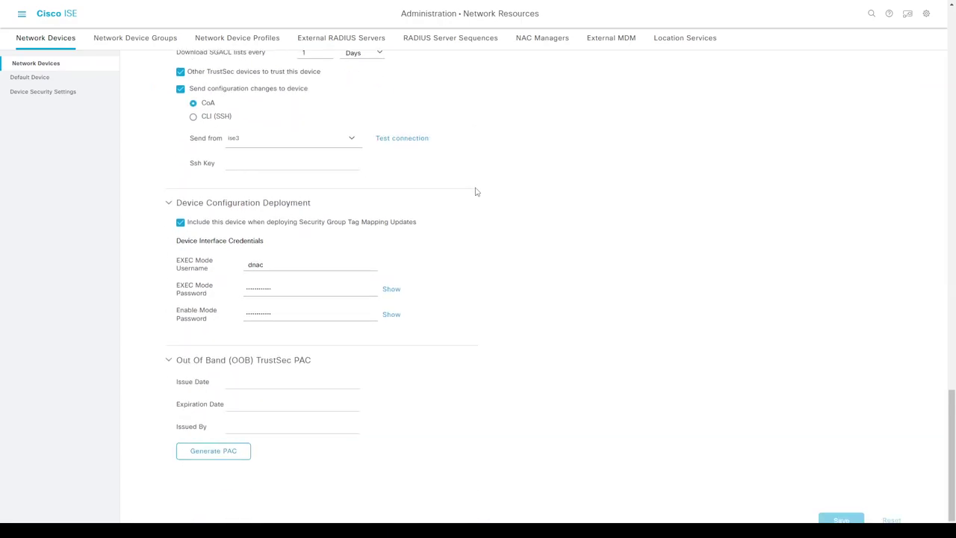
pyautogui.scroll(10, 459, 192)
pyautogui.click(166, 64)
pyautogui.click(480, 110)
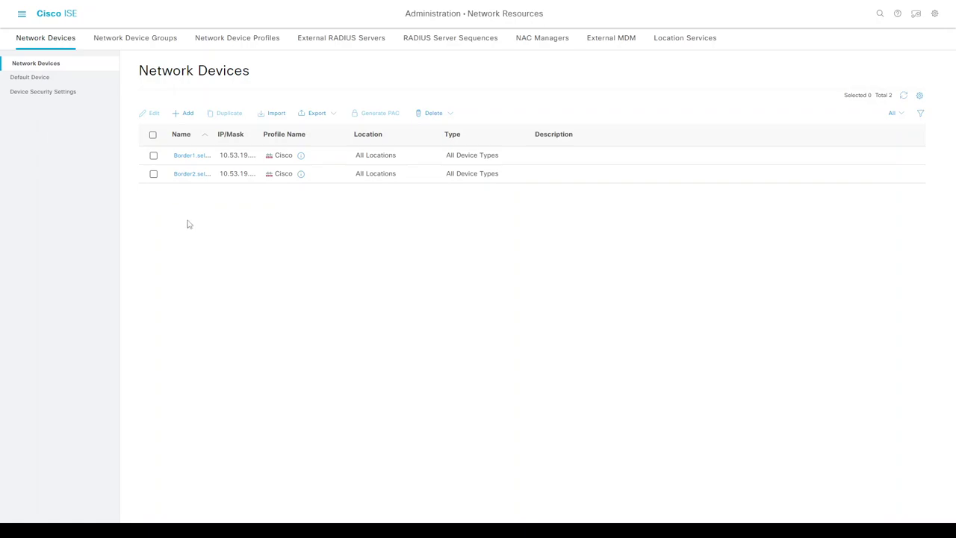
# - Open Administration > System > Deployment and view the ise3 node's settings
pyautogui.click(21, 15)
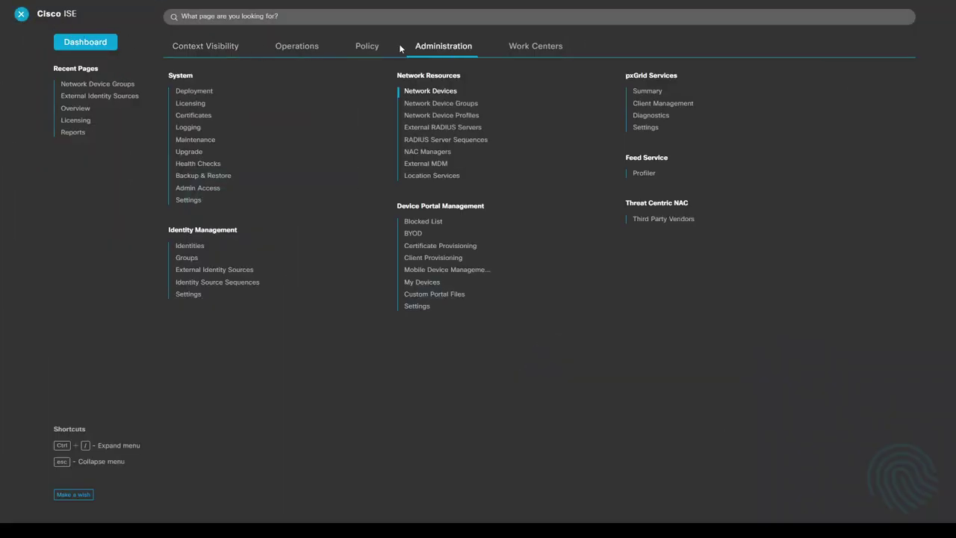
pyautogui.click(196, 93)
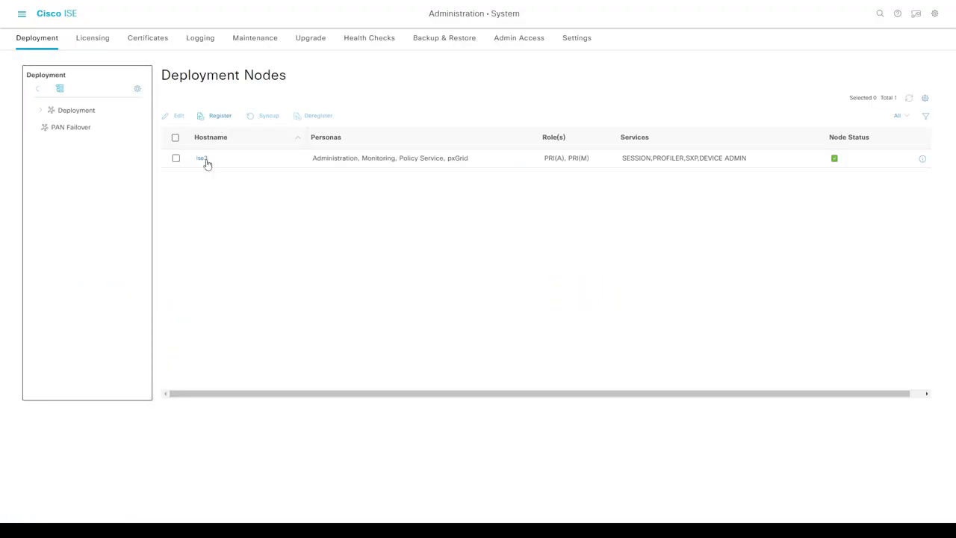
pyautogui.click(202, 159)
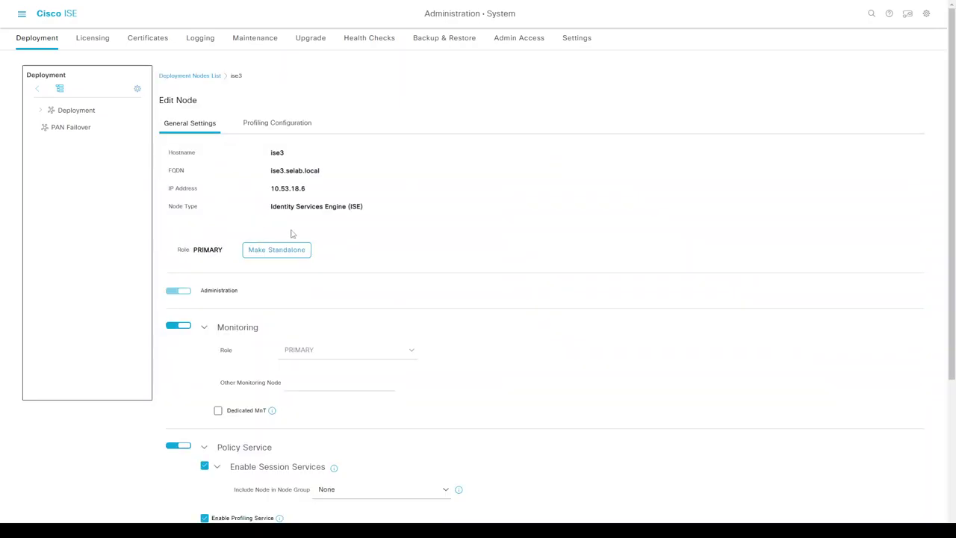
pyautogui.scroll(-3, 411, 274)
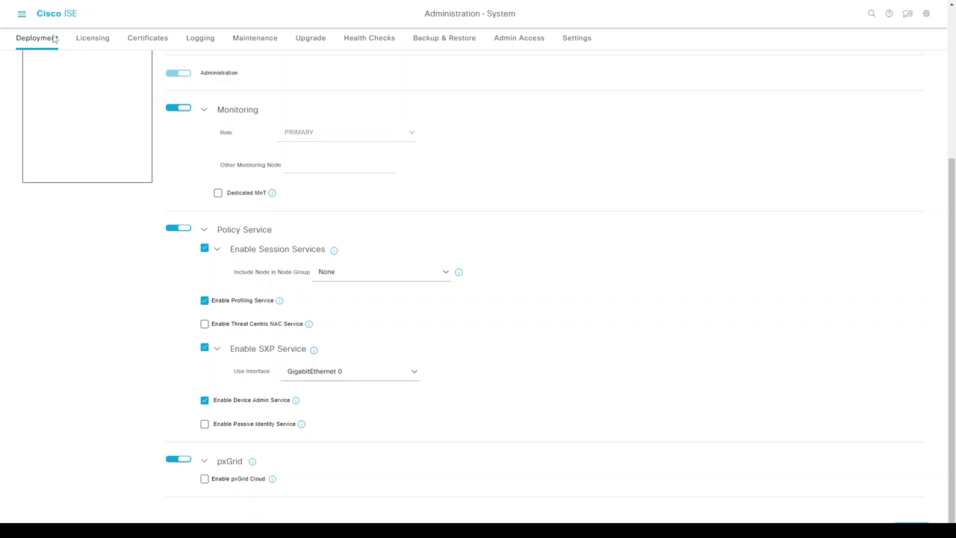
# - On the Licensing tab, check the Device Admin licence row showing consumption 1
pyautogui.click(78, 39)
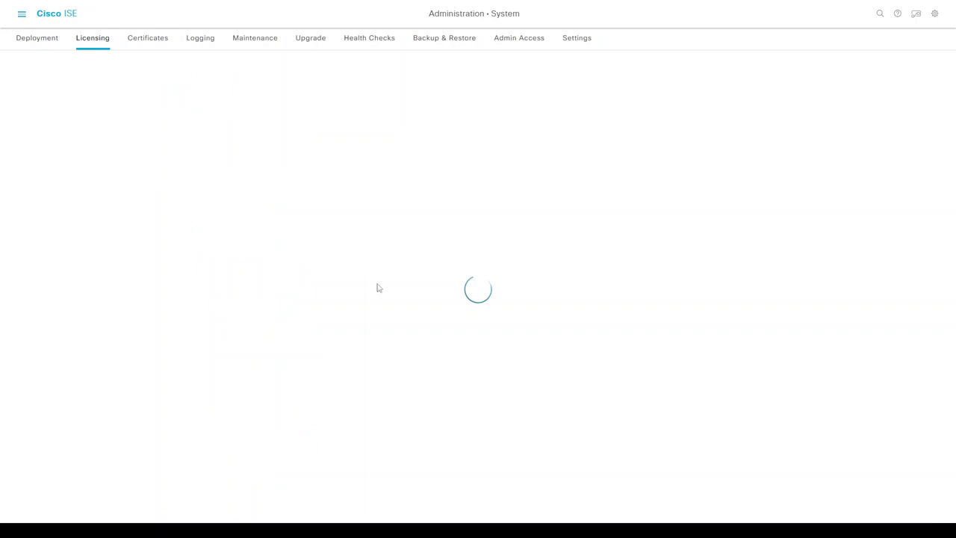
pyautogui.scroll(-2, 401, 297)
pyautogui.moveTo(52, 446); pyautogui.dragTo(267, 448)
pyautogui.click(266, 448)
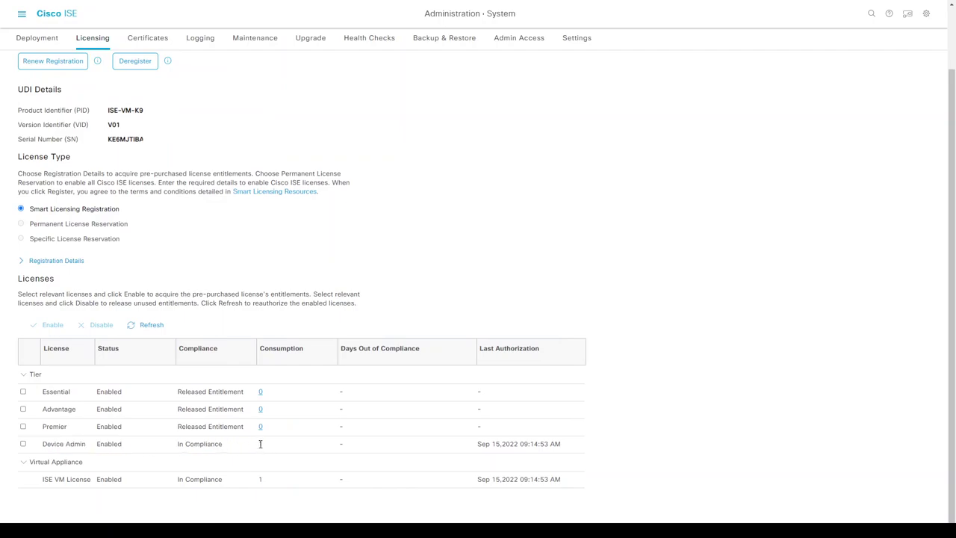
pyautogui.doubleClick(261, 445)
pyautogui.scroll(2, 267, 444)
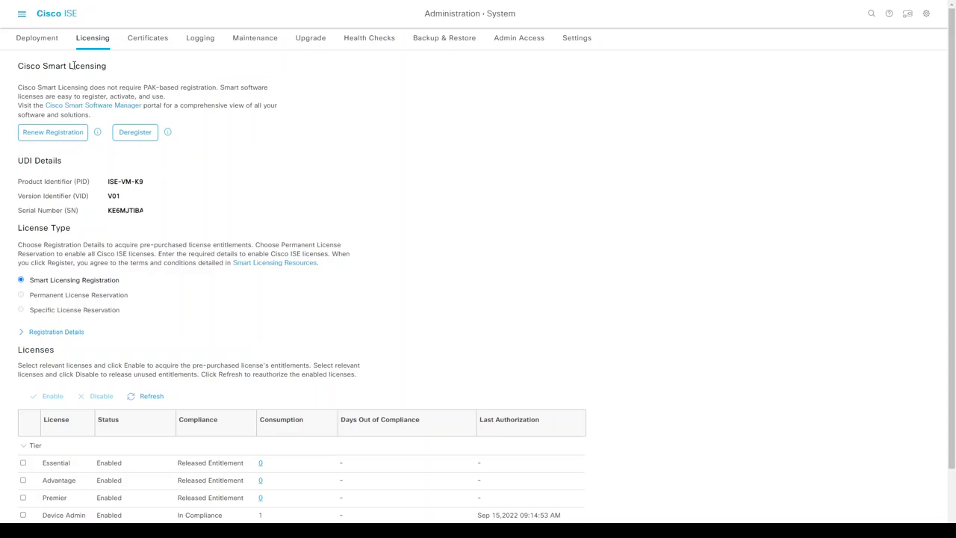
pyautogui.click(20, 17)
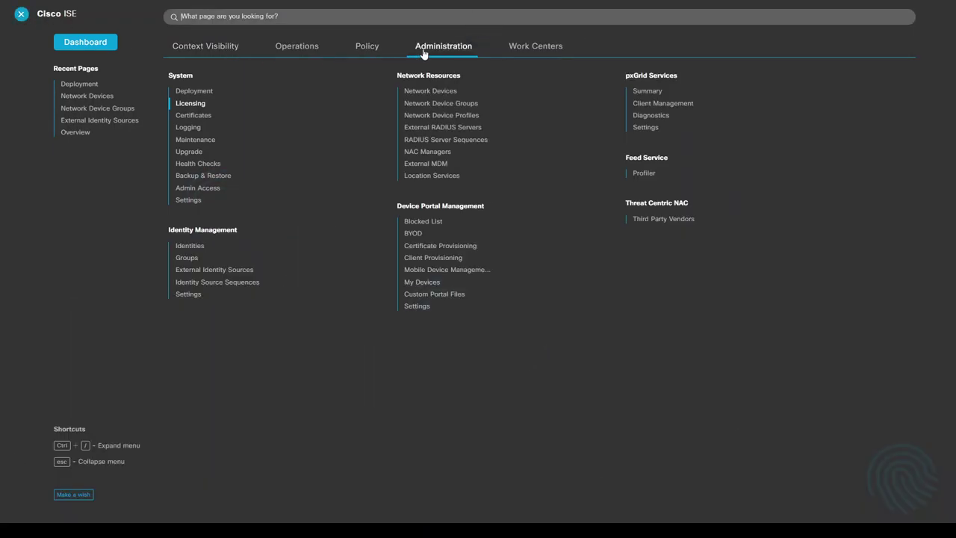
# - Add and submit a user identity group named Net_admins under Identity Management > Groups
pyautogui.click(189, 247)
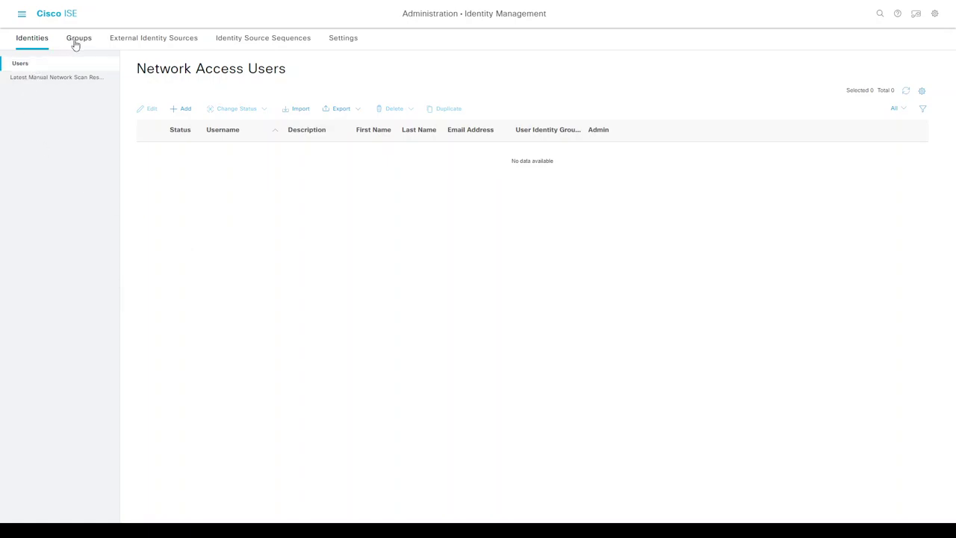
pyautogui.click(75, 43)
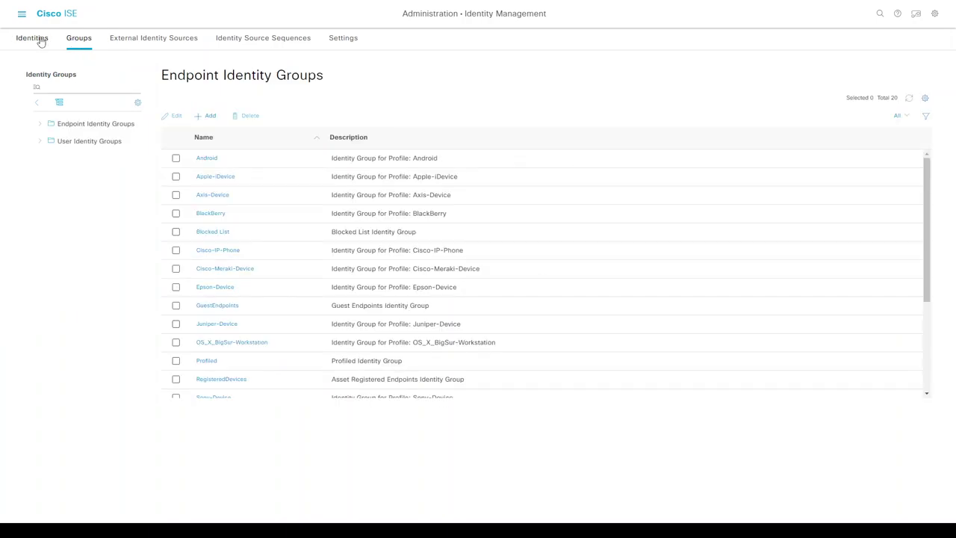
pyautogui.click(71, 145)
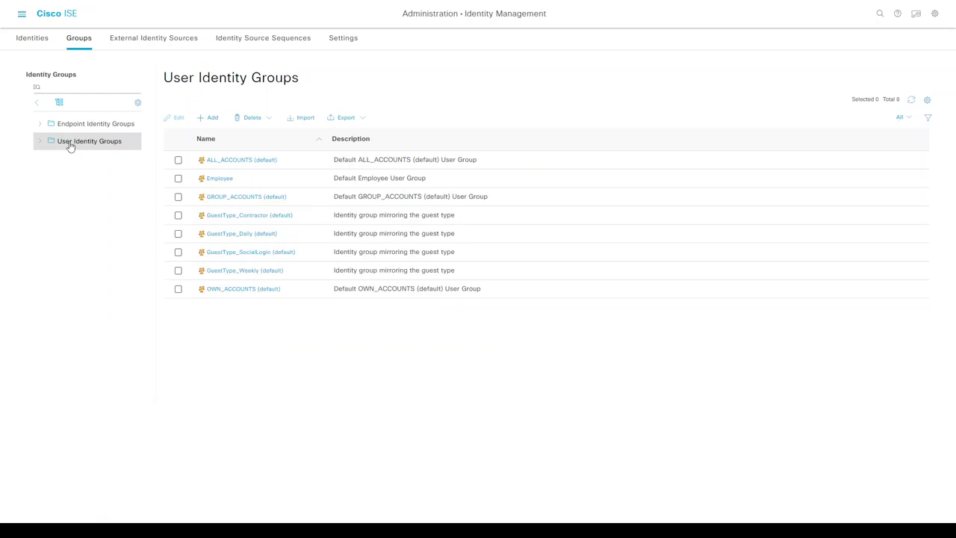
pyautogui.click(210, 120)
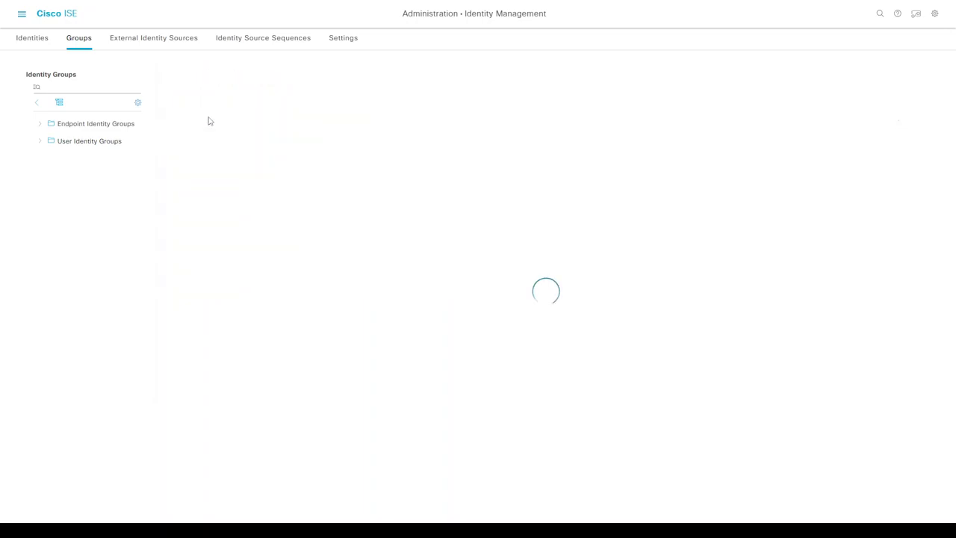
pyautogui.write('N')
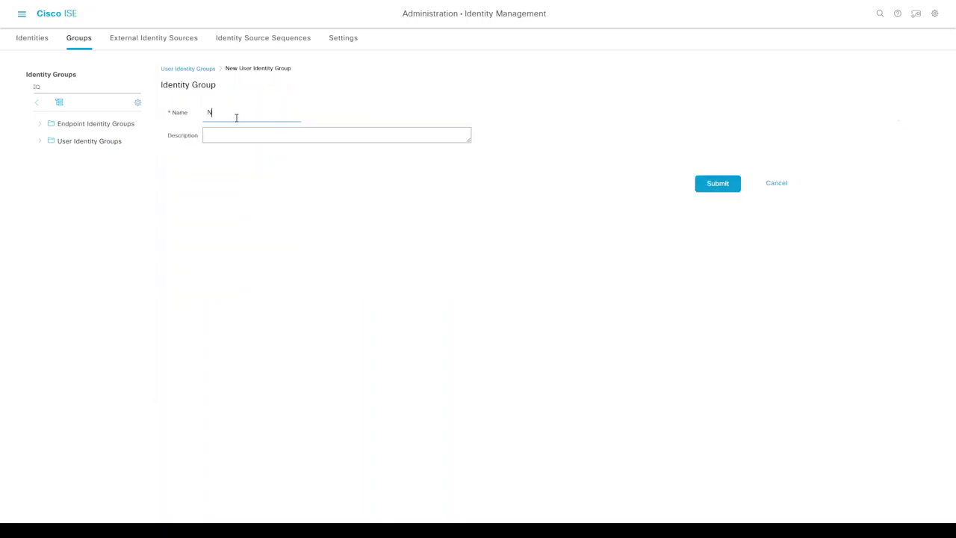
pyautogui.write('et_admins')
pyautogui.click(718, 187)
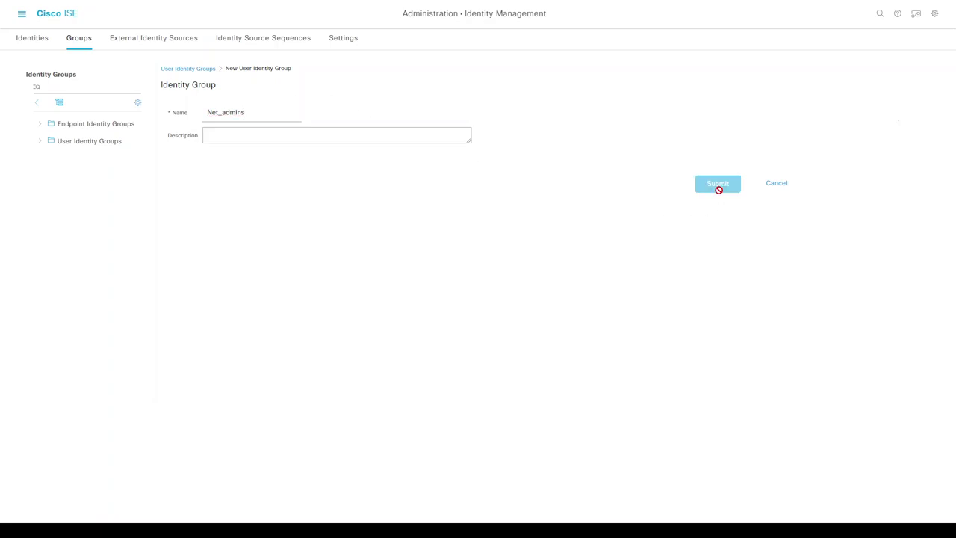
# - Start a new network access user dnac and enter the login and enable passwords
pyautogui.click(31, 41)
pyautogui.click(183, 111)
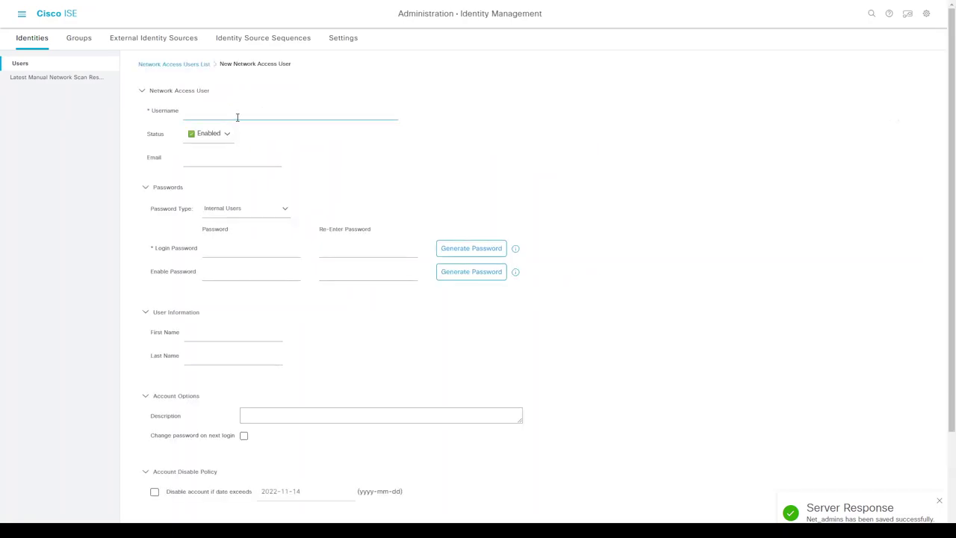
pyautogui.write('dnac')
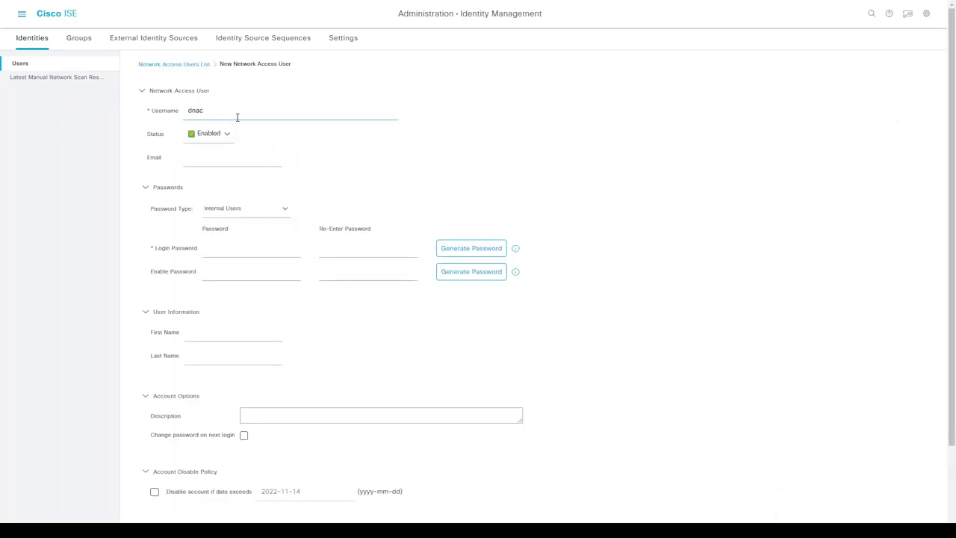
pyautogui.click(236, 255)
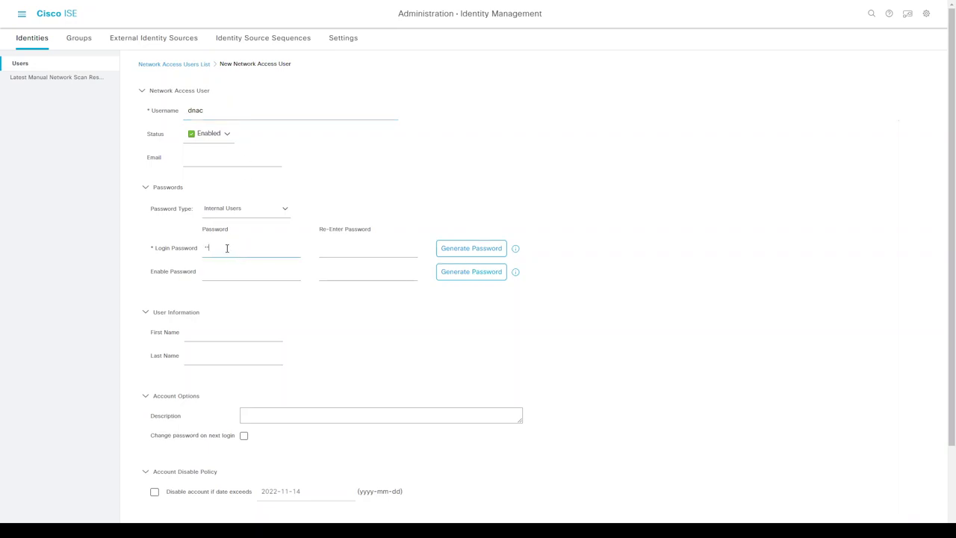
pyautogui.press('Tab')
pyautogui.click(237, 273)
pyautogui.press('Tab')
# - Fill in the first name, assign the Net_admins group, and submit the user
pyautogui.click(215, 339)
pyautogui.write('dnac')
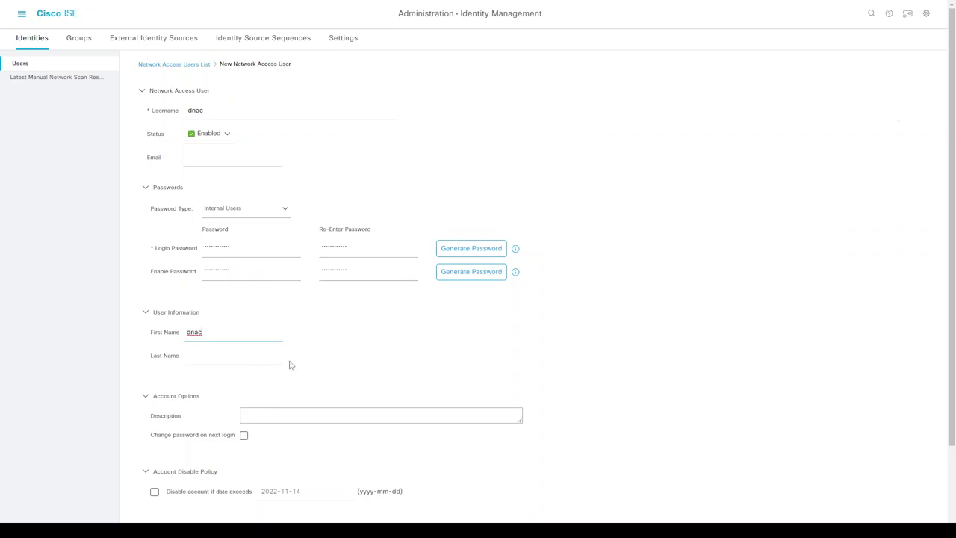
pyautogui.scroll(-2, 290, 362)
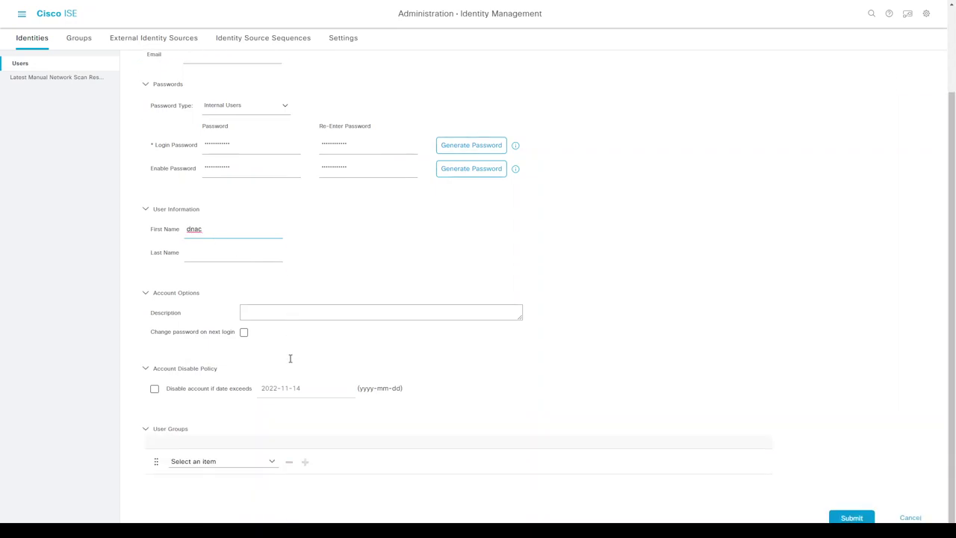
pyautogui.click(273, 463)
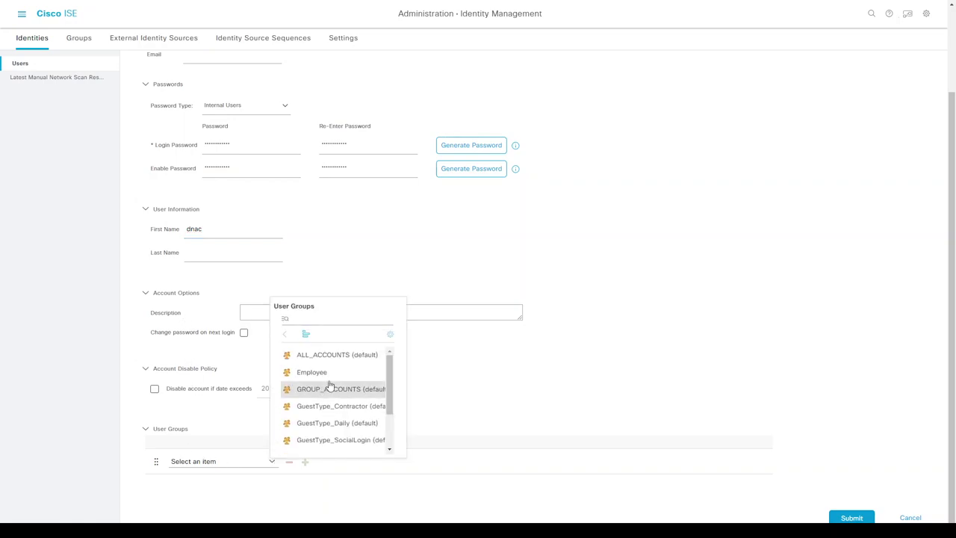
pyautogui.moveTo(386, 375); pyautogui.dragTo(391, 421)
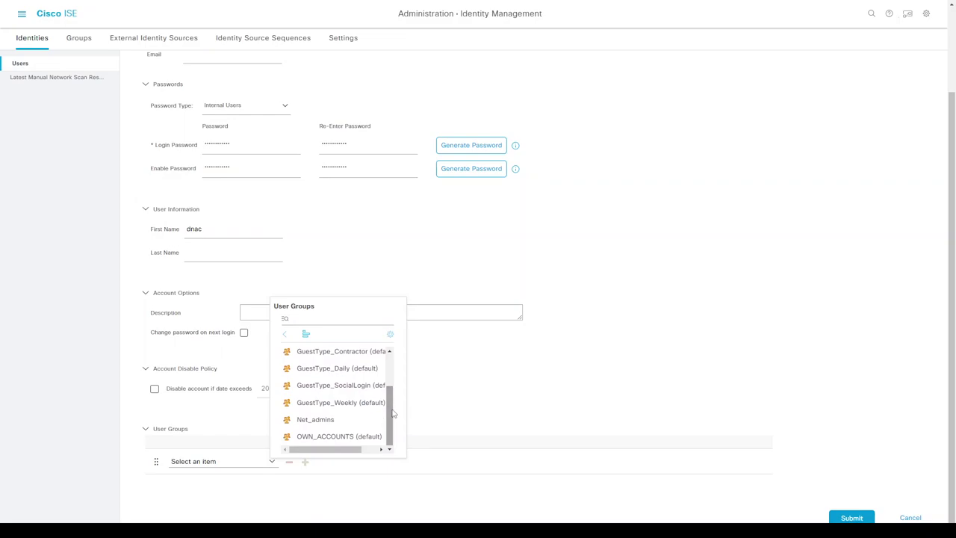
pyautogui.click(320, 423)
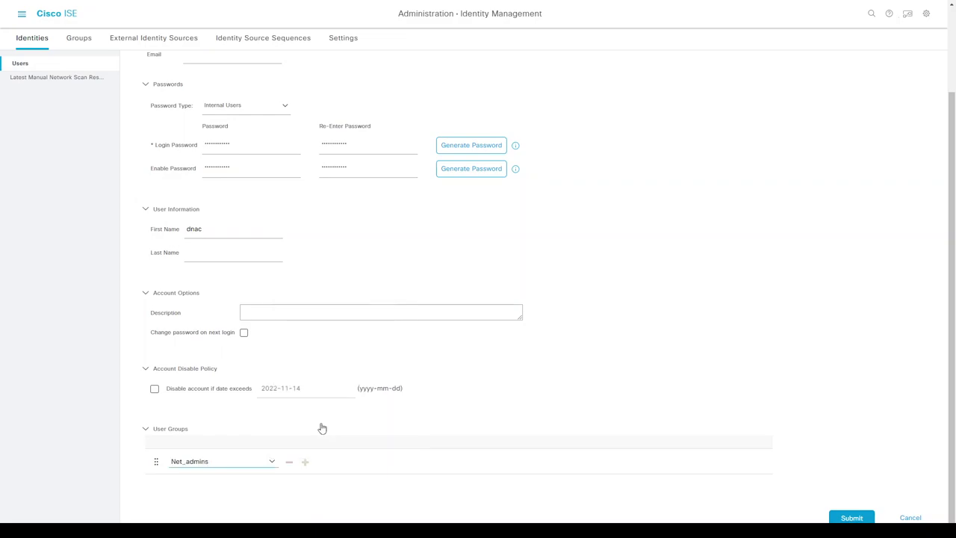
pyautogui.click(844, 518)
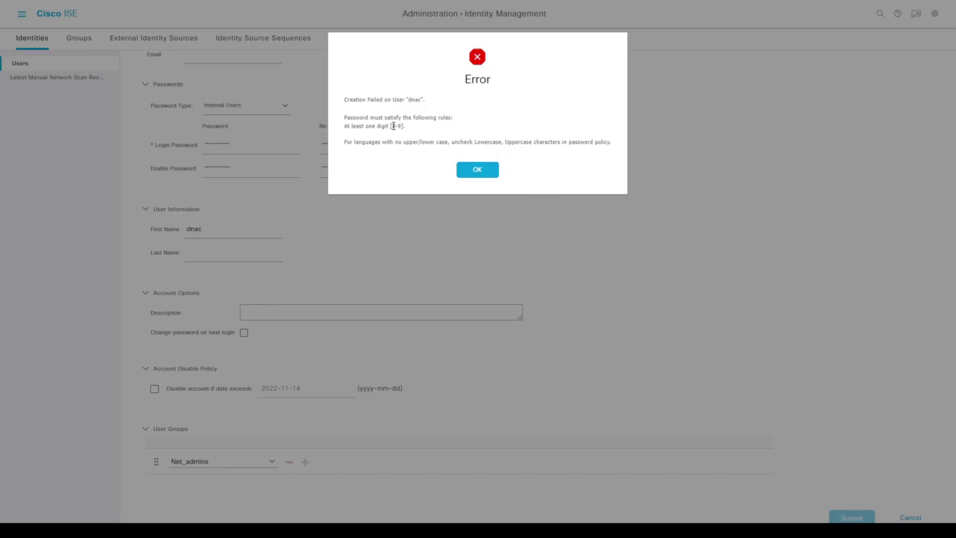
# - Dismiss the password rule error and retype the login password and its confirmation
pyautogui.click(470, 171)
pyautogui.scroll(2, 284, 236)
pyautogui.doubleClick(256, 250)
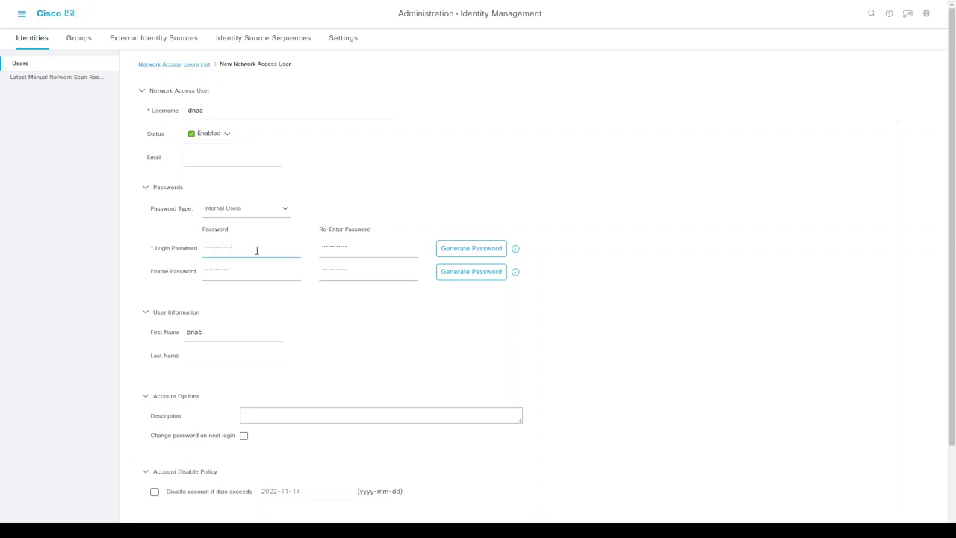
pyautogui.hotkey('shift', 'Tab')
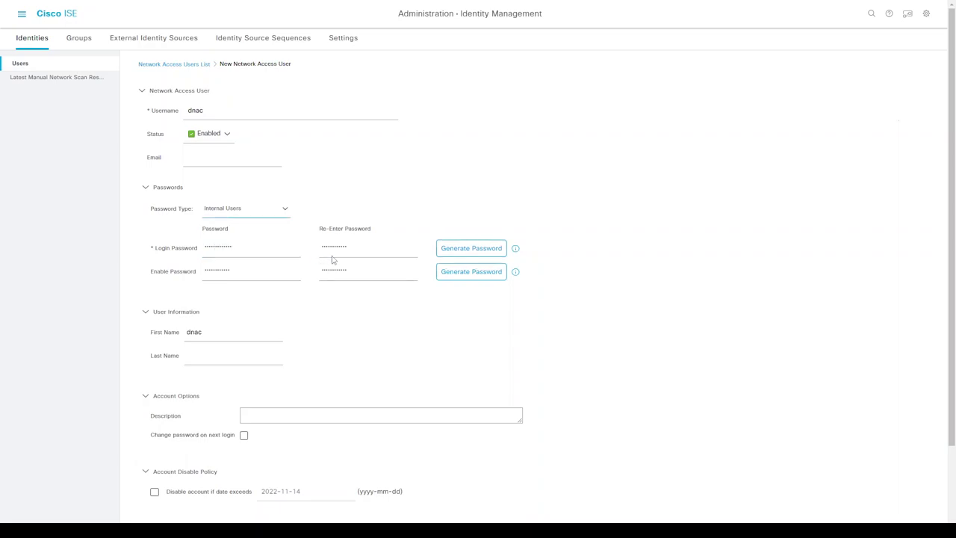
pyautogui.click(343, 246)
pyautogui.doubleClick(344, 246)
pyautogui.write('C')
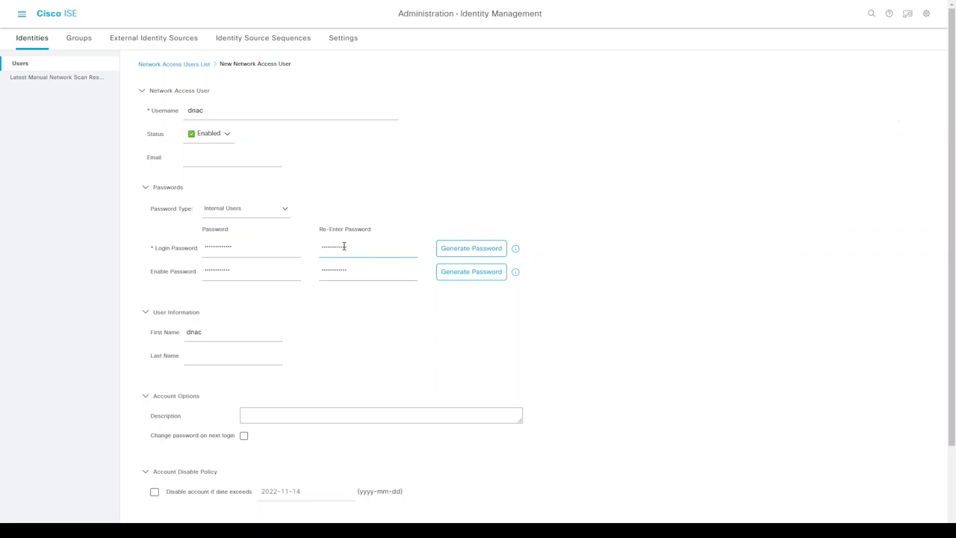
# - Clear both Enable Password fields and resubmit the dnac user
pyautogui.doubleClick(270, 272)
pyautogui.press('BackSpace')
pyautogui.doubleClick(339, 270)
pyautogui.press('BackSpace')
pyautogui.click(472, 352)
pyautogui.scroll(-2, 471, 360)
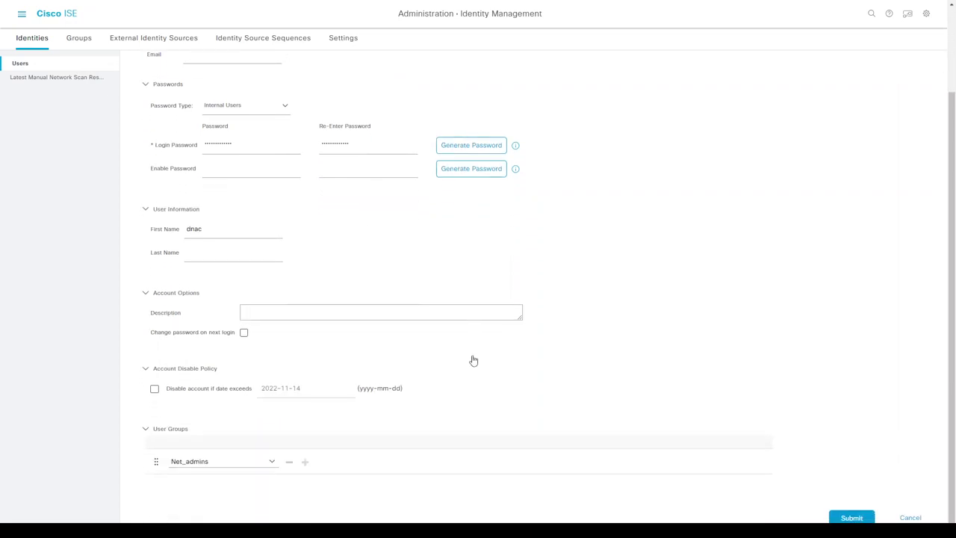
pyautogui.click(865, 518)
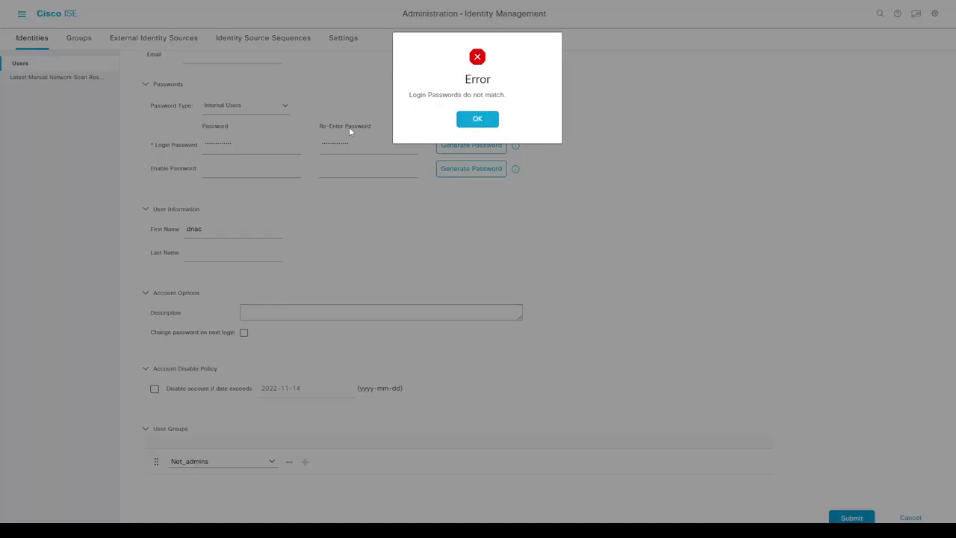
# - After the mismatch error, re-enter matching login passwords and resubmit; the digit rule fails again
pyautogui.click(477, 119)
pyautogui.doubleClick(252, 148)
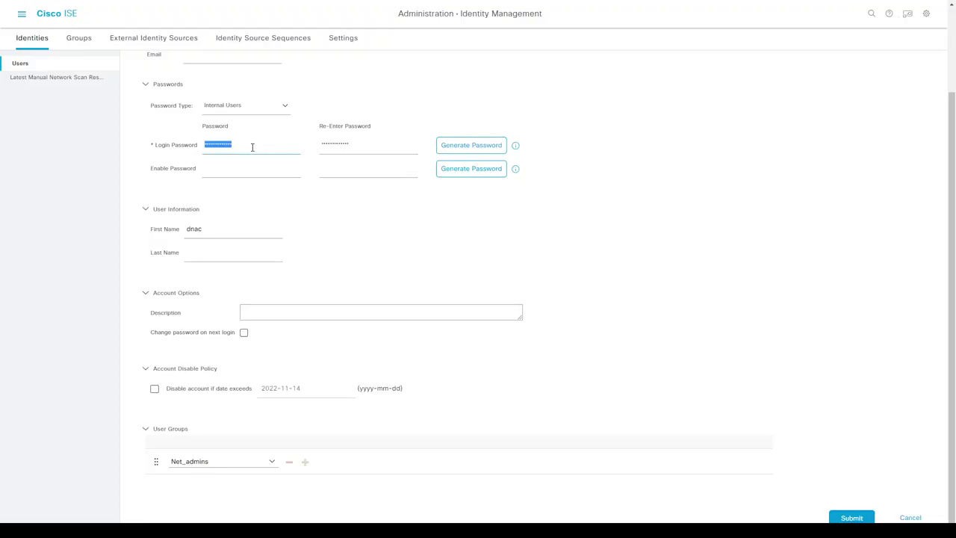
pyautogui.press('Tab')
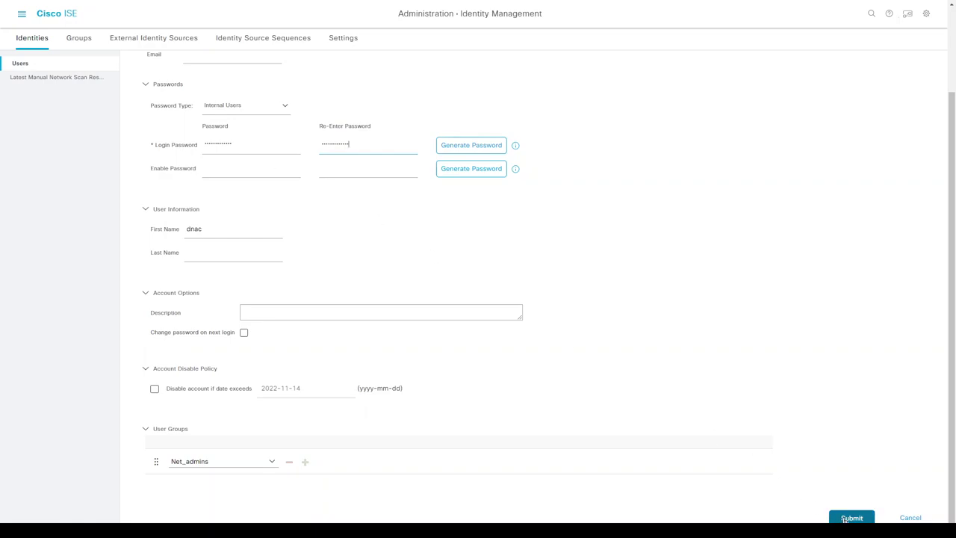
pyautogui.click(847, 519)
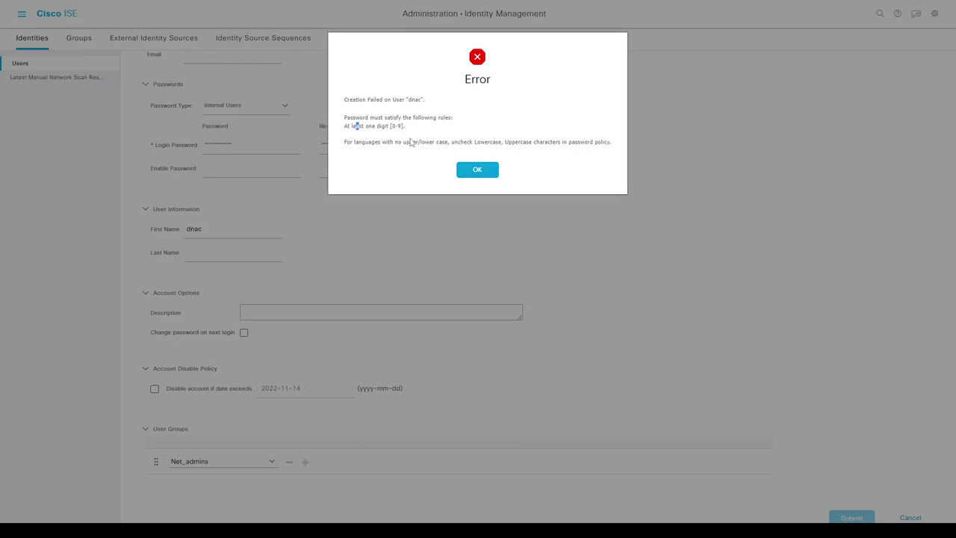
pyautogui.click(464, 171)
pyautogui.click(254, 143)
pyautogui.press('Tab')
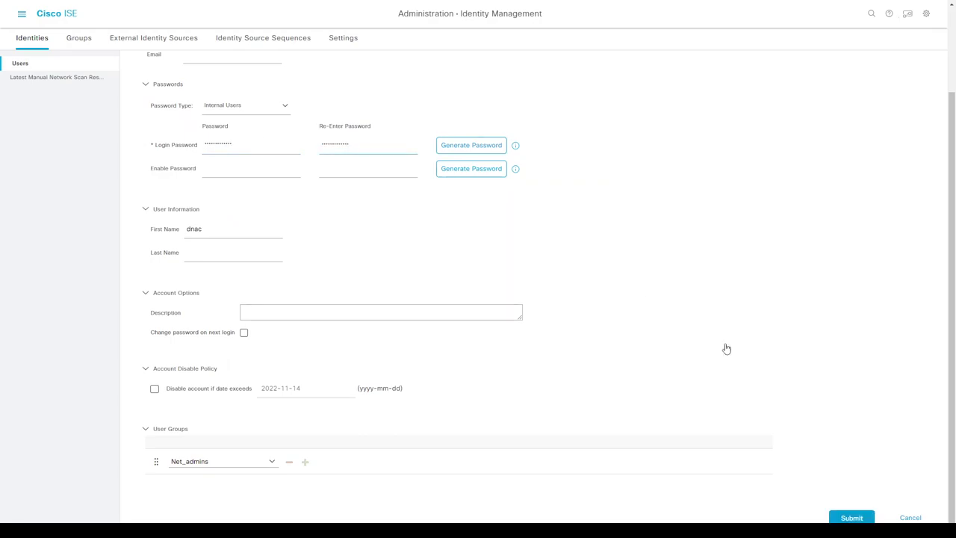
# - Submit the corrected dnac user, then open DNA Center's Network Settings Device Credentials
pyautogui.click(850, 516)
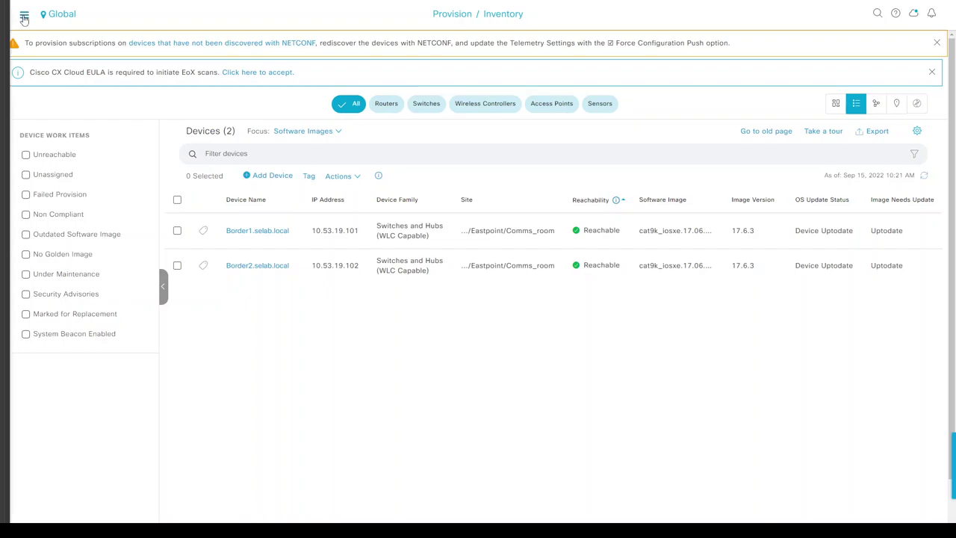
pyautogui.click(24, 16)
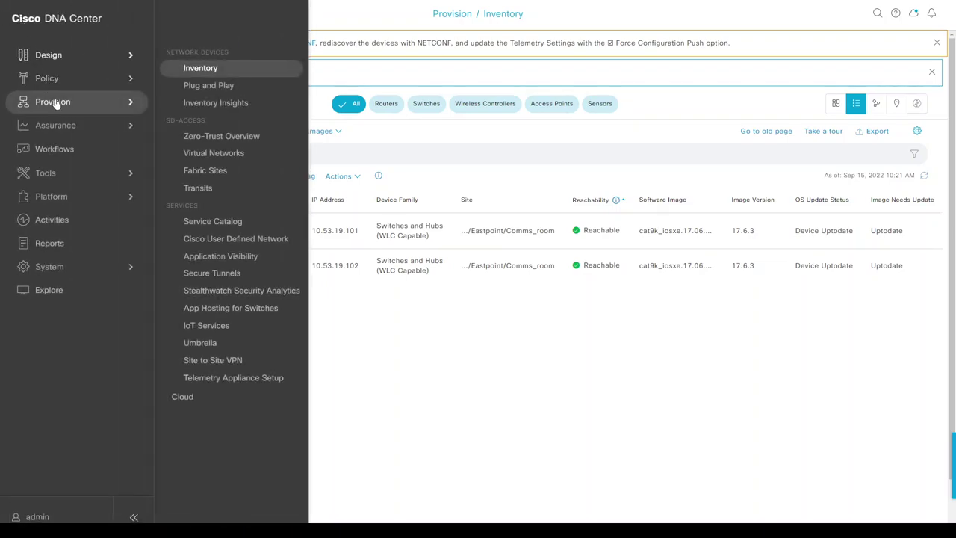
pyautogui.moveTo(49, 60)
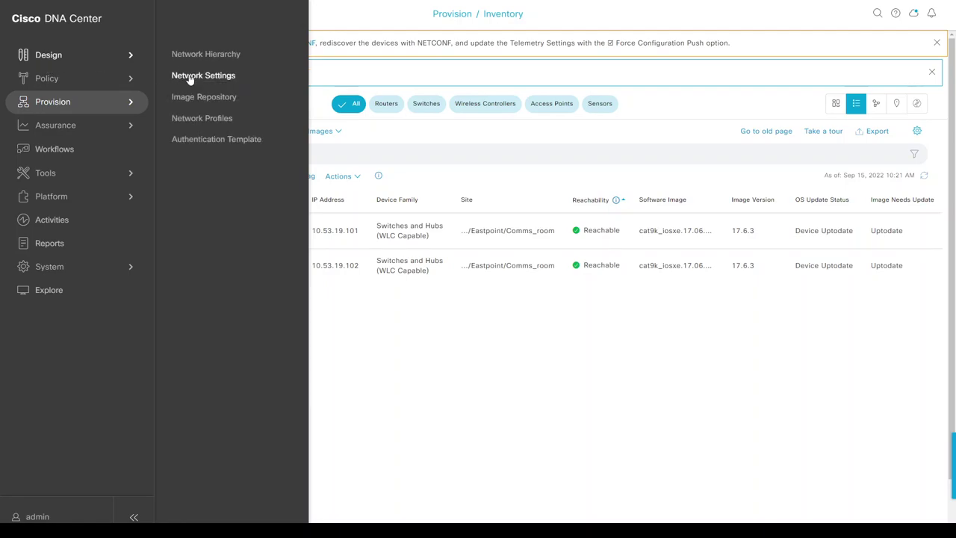
pyautogui.click(191, 77)
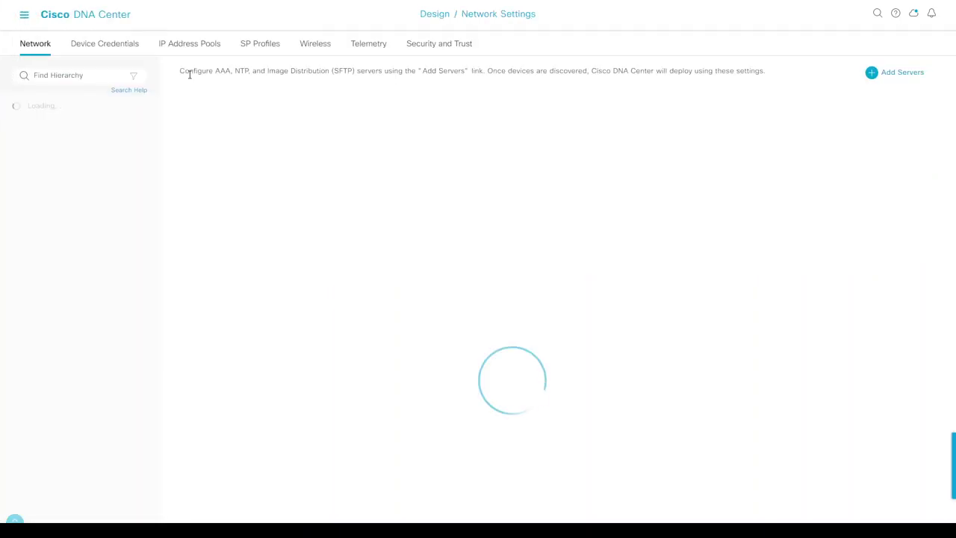
pyautogui.click(115, 43)
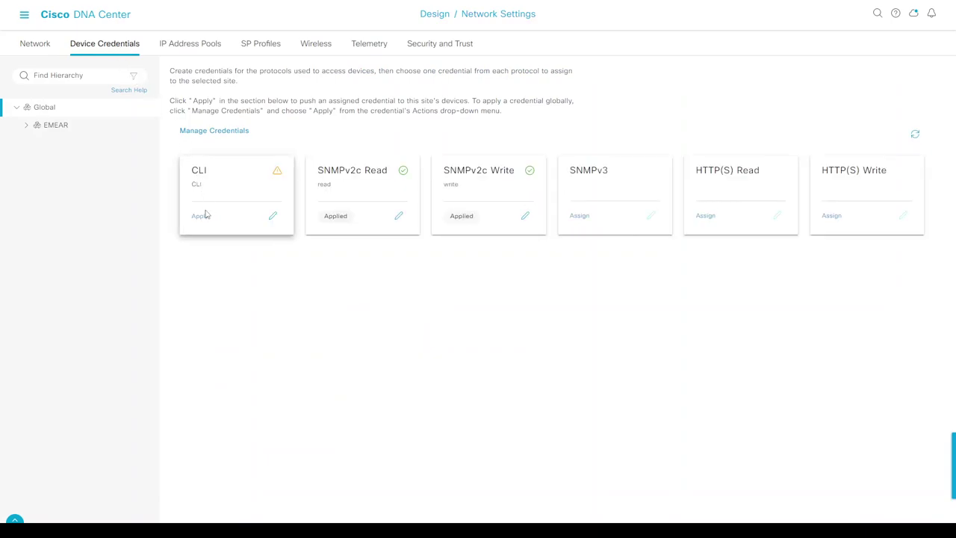
# - Update the CLI credential's password and enable password to the new values and save
pyautogui.click(272, 217)
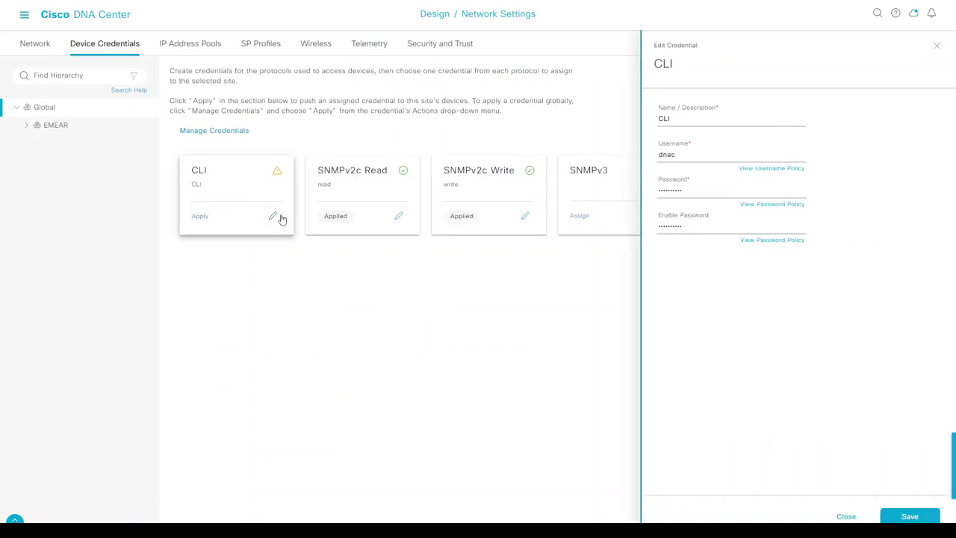
pyautogui.doubleClick(707, 189)
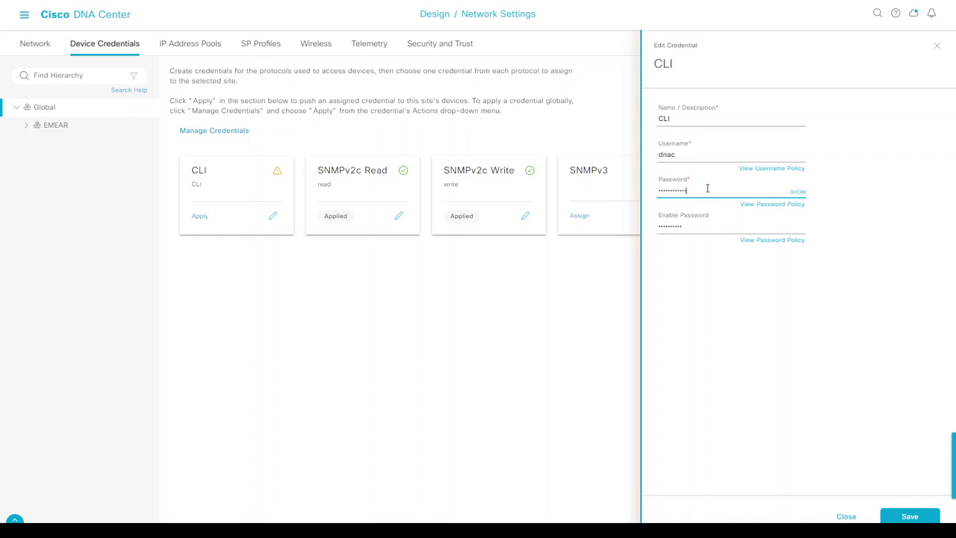
pyautogui.press('Tab')
pyautogui.press('Tab')
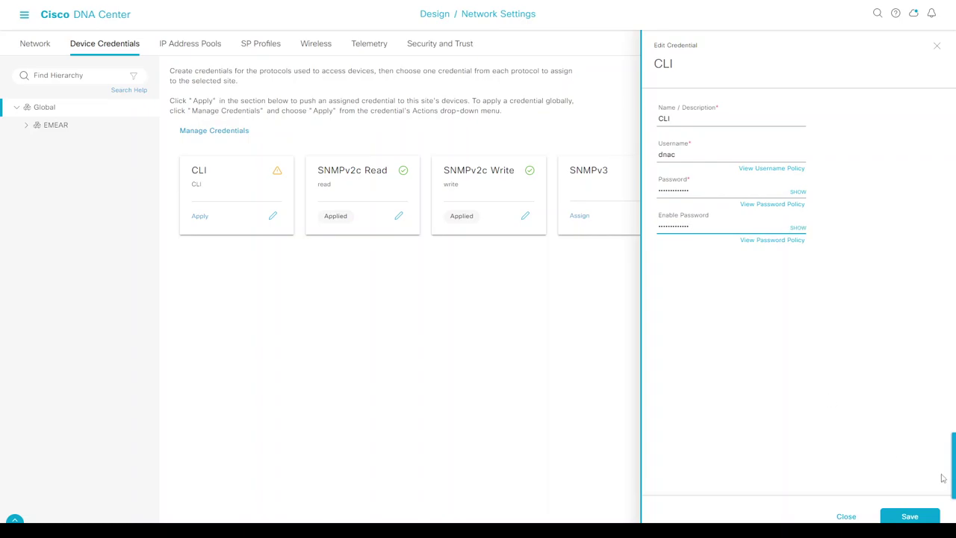
pyautogui.click(910, 516)
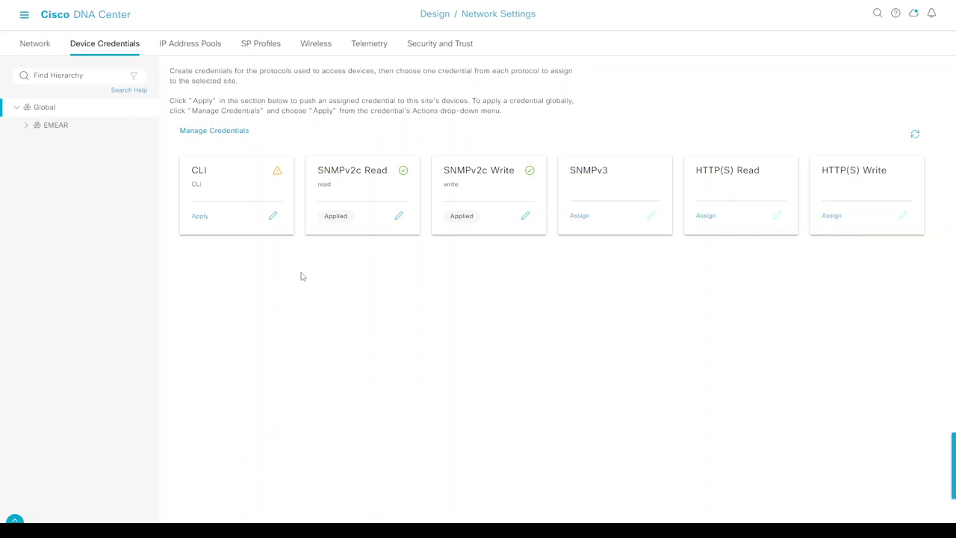
# - Assign the global CLI credential to both Border switches and refresh the device inventory
pyautogui.click(24, 14)
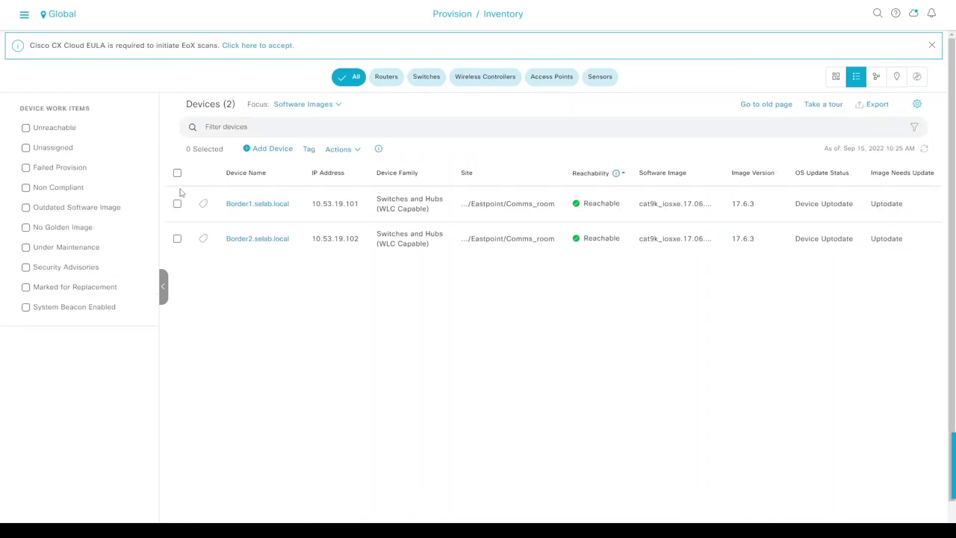
pyautogui.click(177, 172)
pyautogui.click(342, 175)
pyautogui.moveTo(352, 195)
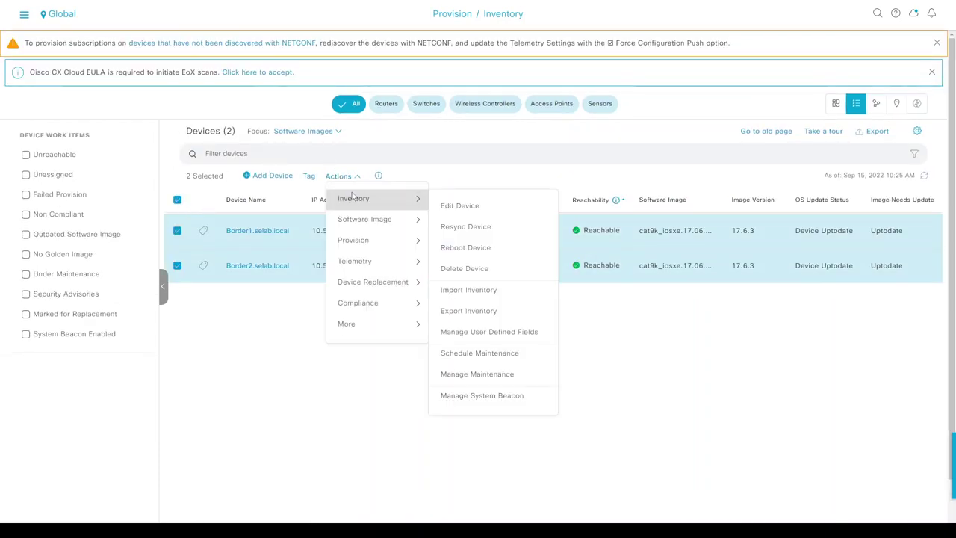
pyautogui.click(453, 207)
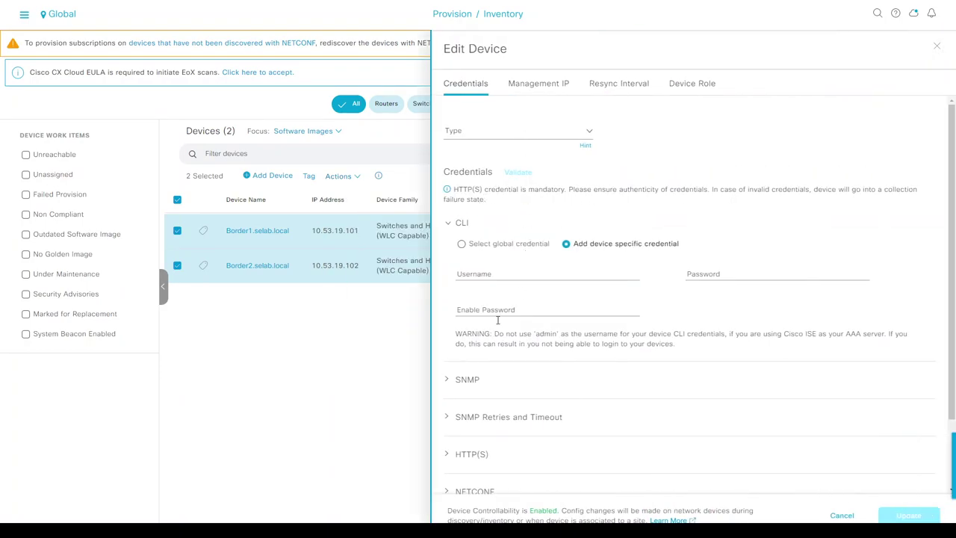
pyautogui.click(461, 244)
pyautogui.click(483, 275)
pyautogui.click(488, 319)
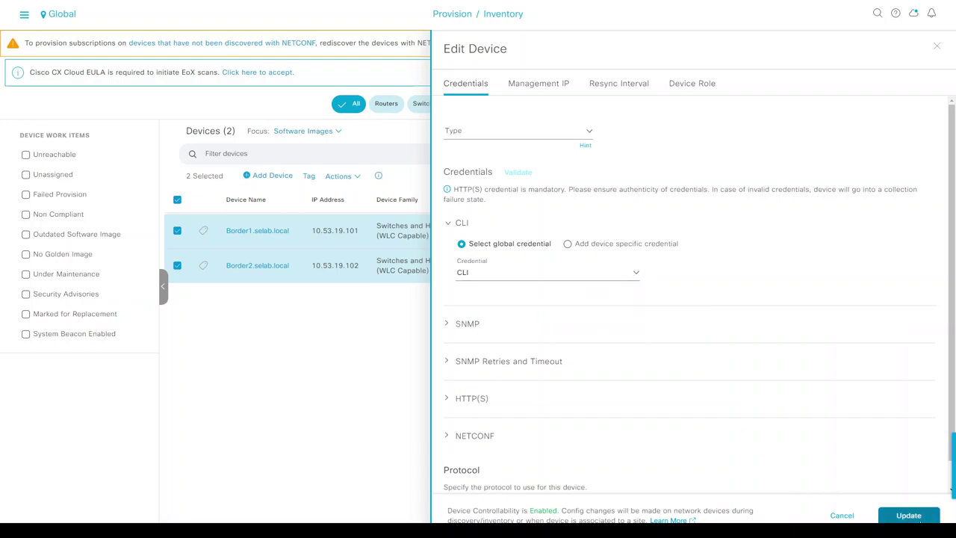
pyautogui.click(917, 517)
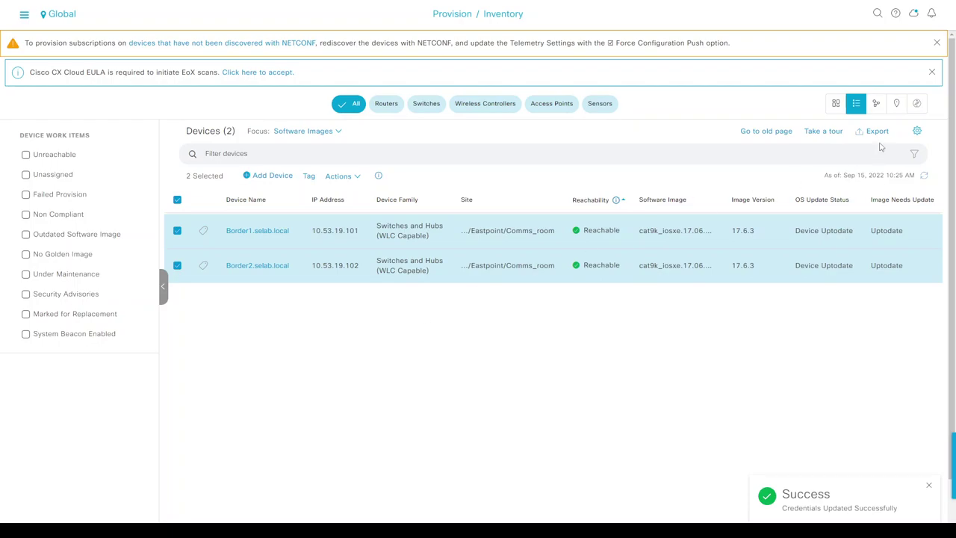
pyautogui.click(924, 176)
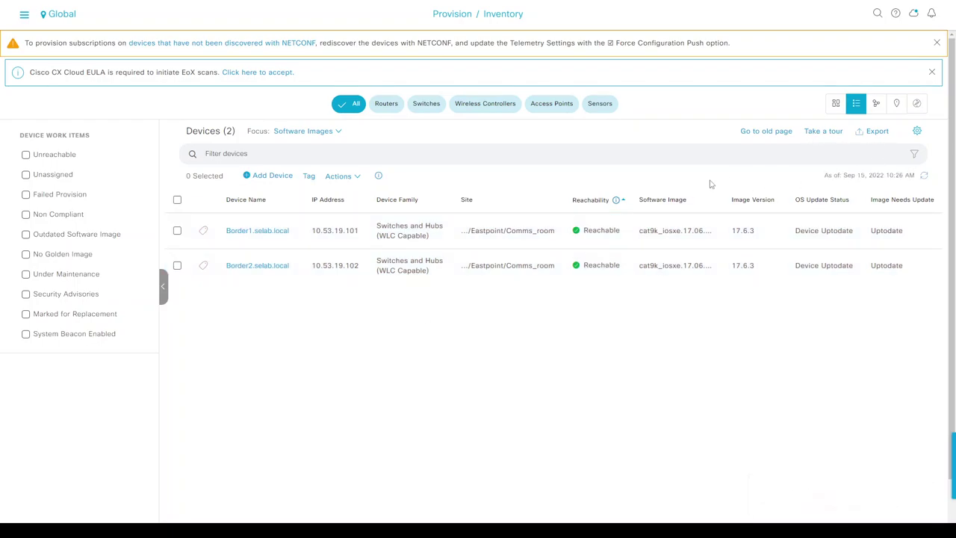
# - Check Border1's terminal for new dnac SSH logins from 10.53.18.2, then return to DNA Center
pyautogui.hotkey('alt', 'Tab')
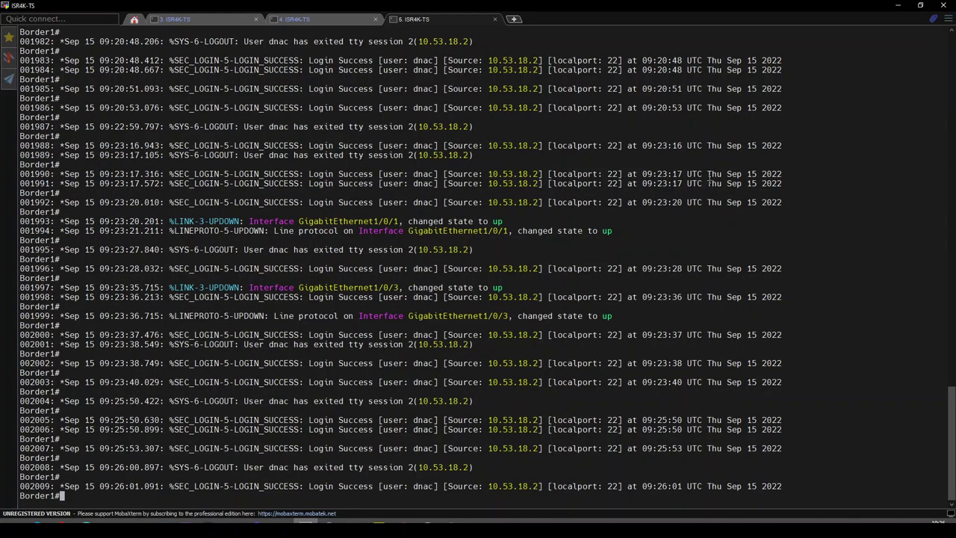
pyautogui.press('Return')
pyautogui.press('Return')
pyautogui.press('Return')
pyautogui.press('Return')
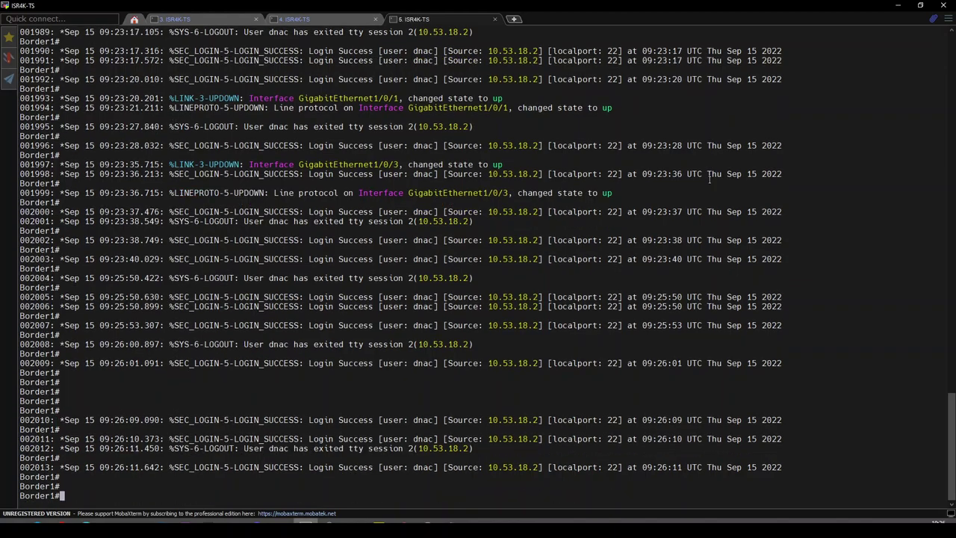
pyautogui.press('Return')
pyautogui.press('Return')
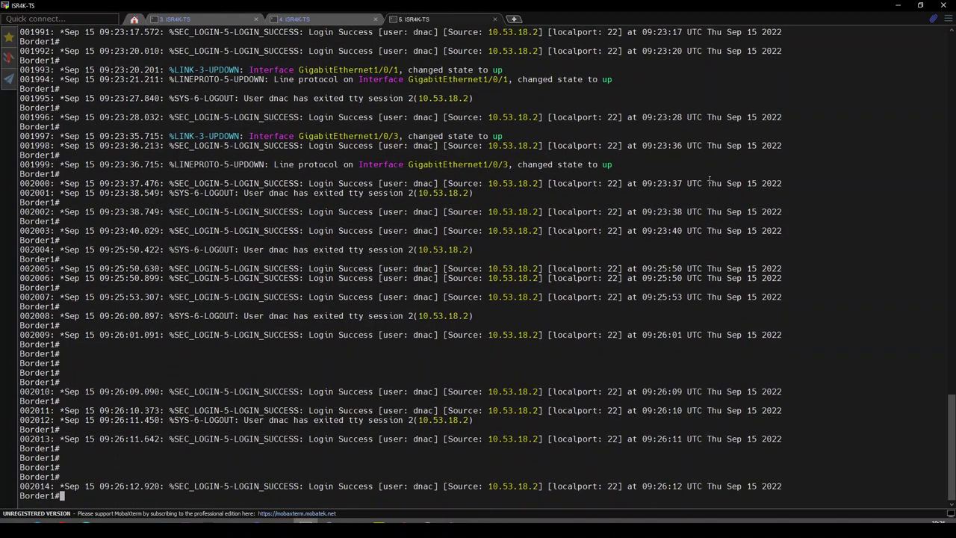
pyautogui.hotkey('alt', 'Tab')
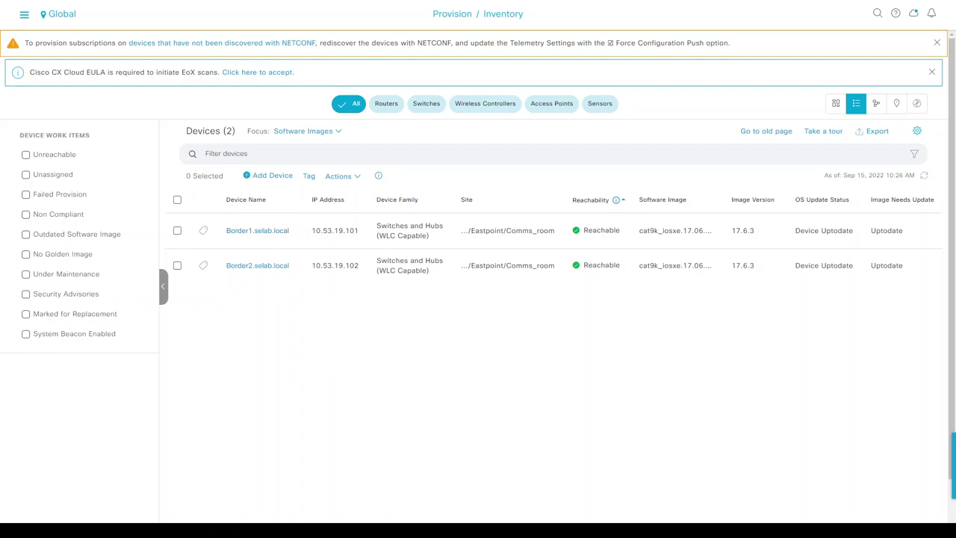
# - Open Work Centers > Device Administration user identity groups, then its network access users list
pyautogui.hotkey('alt', 'Tab')
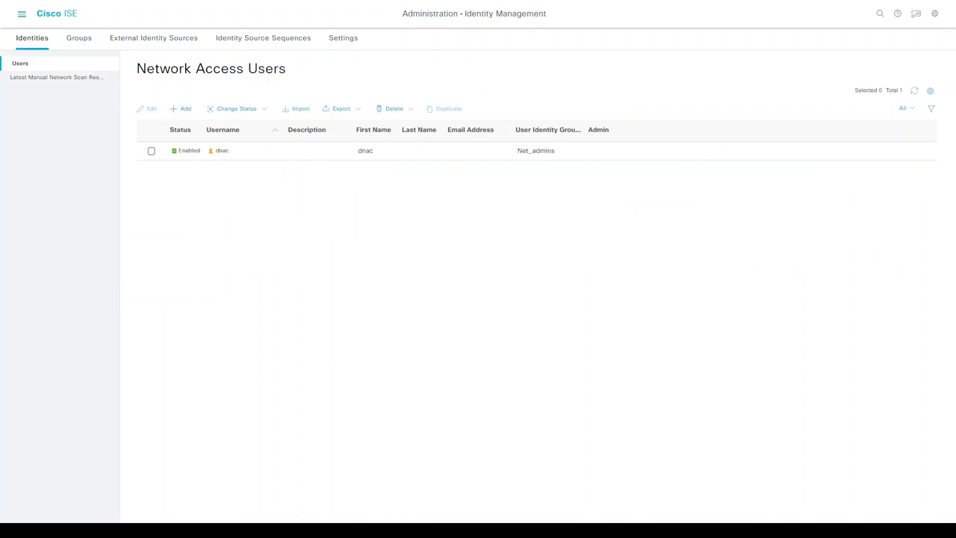
pyautogui.click(21, 14)
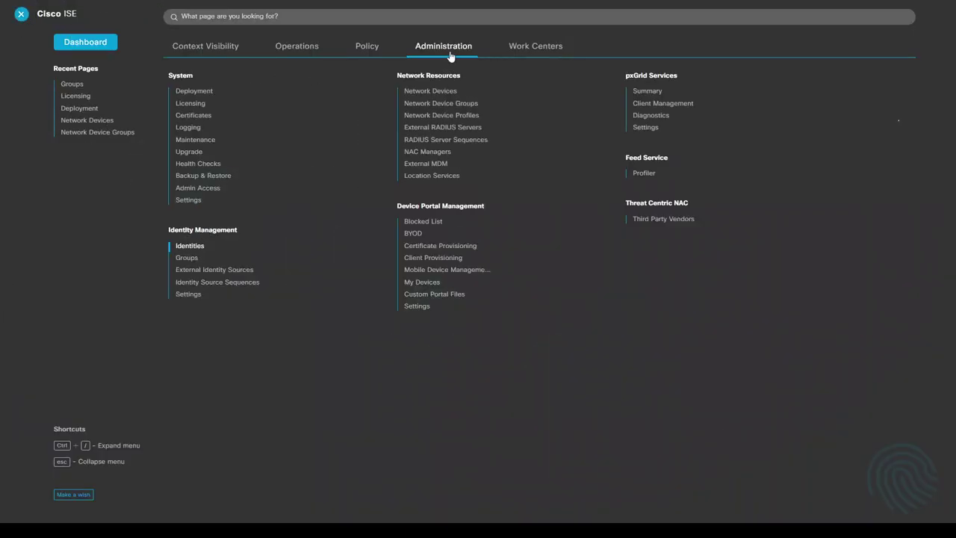
pyautogui.click(517, 47)
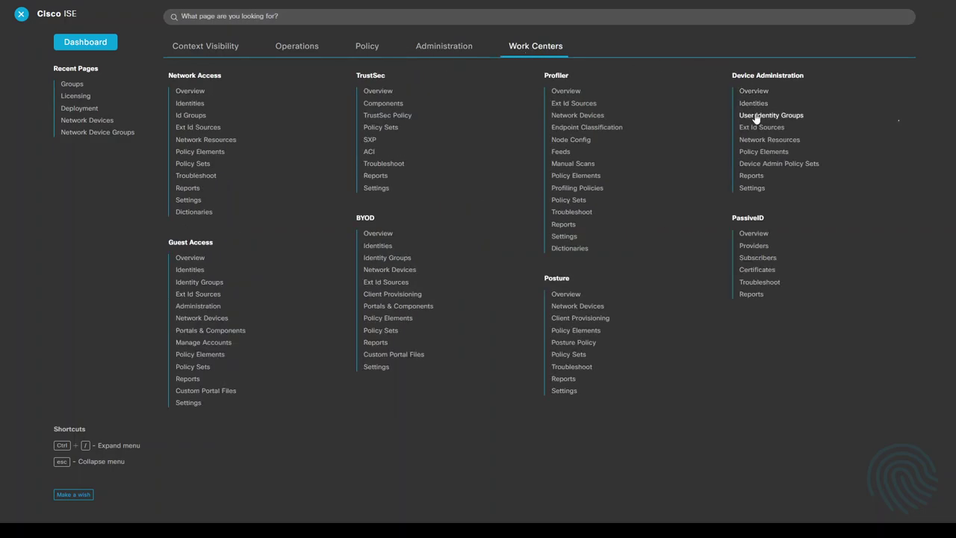
pyautogui.click(756, 118)
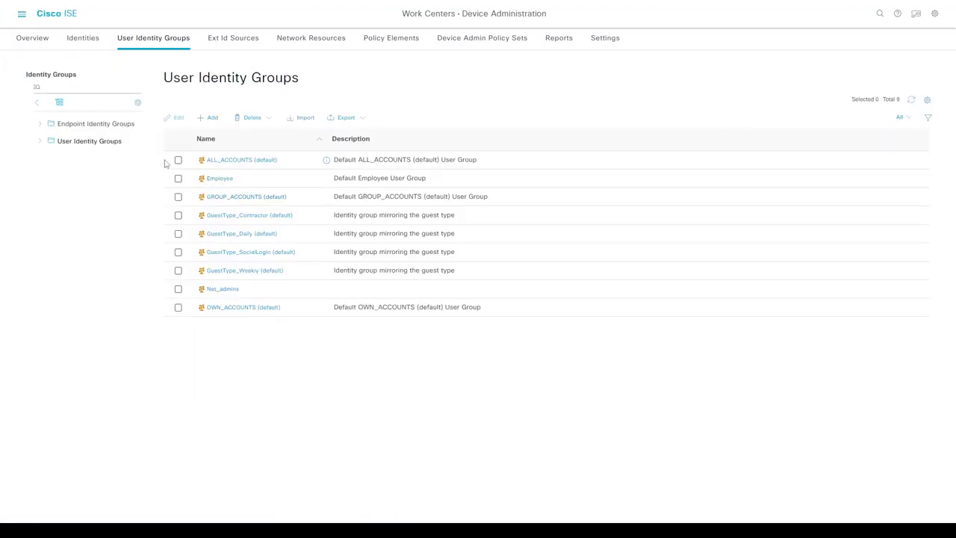
pyautogui.click(84, 39)
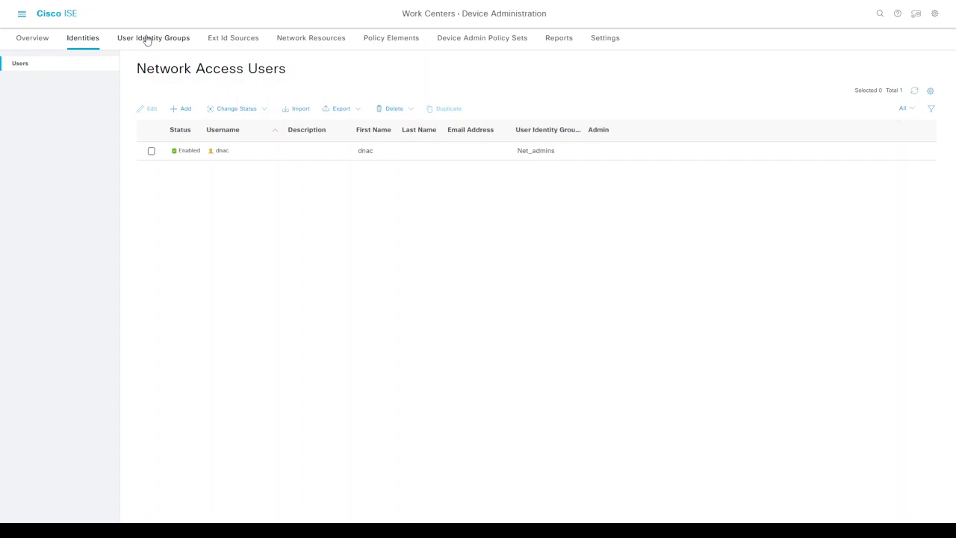
# - Add a new TACACS profile under Policy Elements > Results named Net_Admins
pyautogui.click(382, 45)
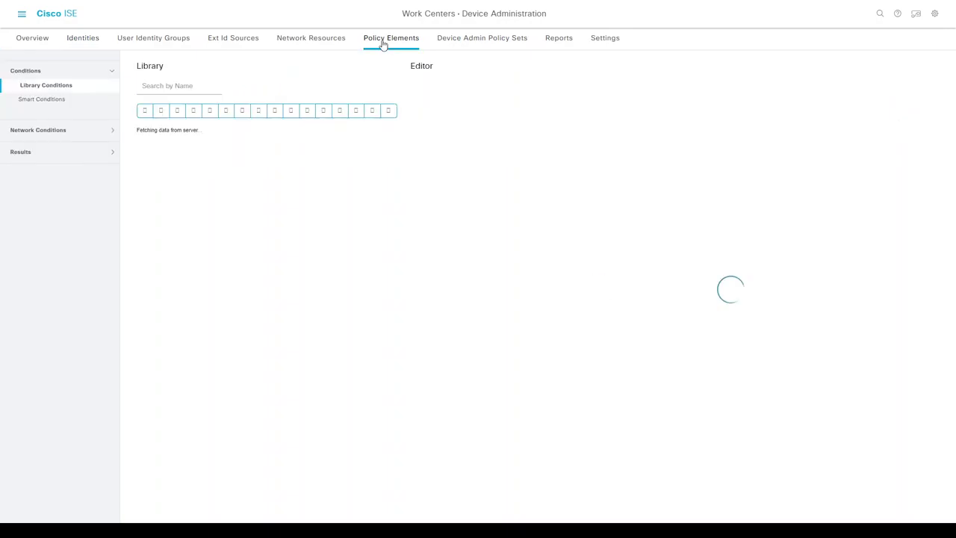
pyautogui.click(20, 153)
pyautogui.click(29, 161)
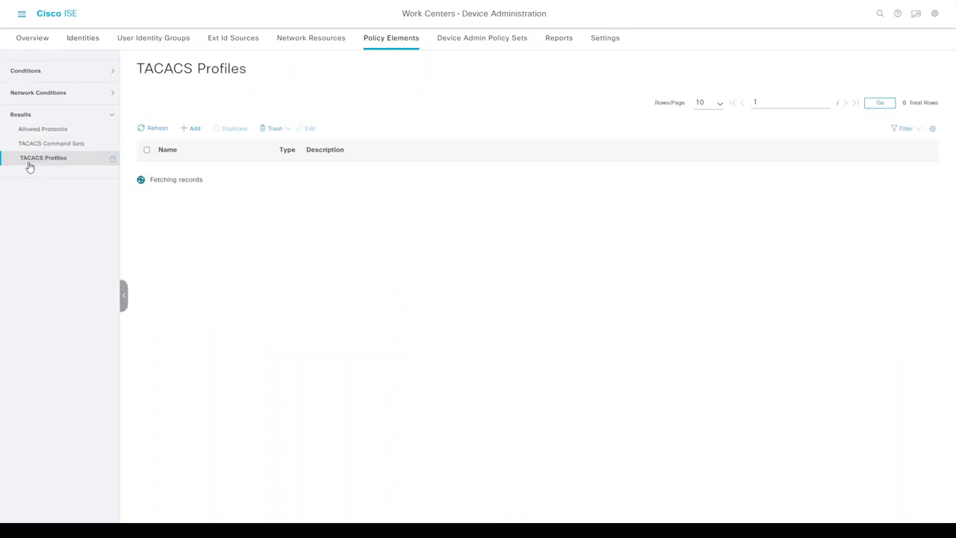
pyautogui.click(193, 132)
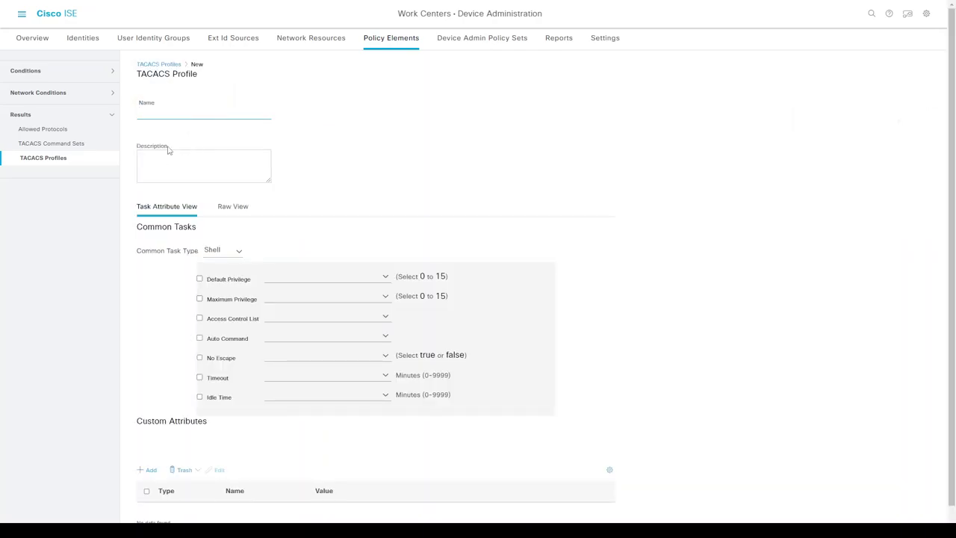
pyautogui.click(171, 114)
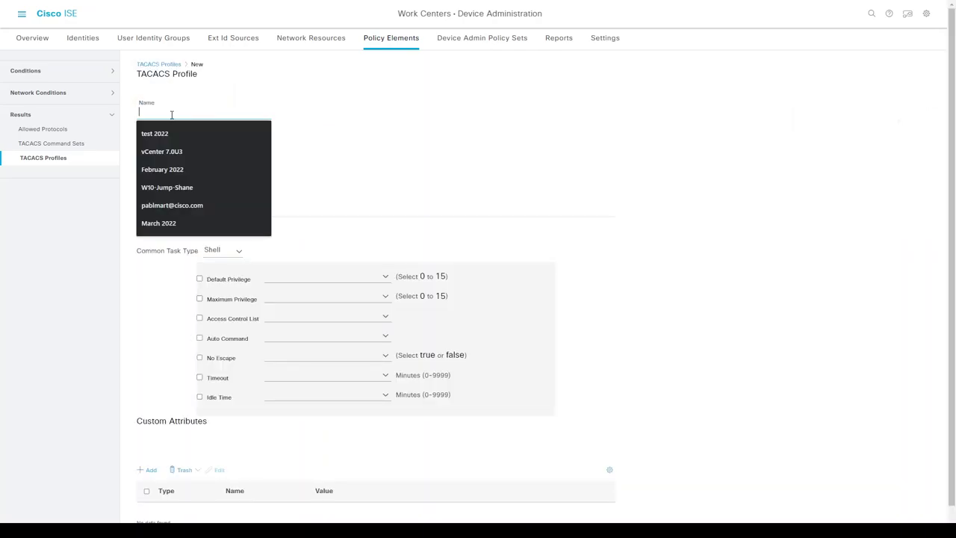
pyautogui.write('ne')
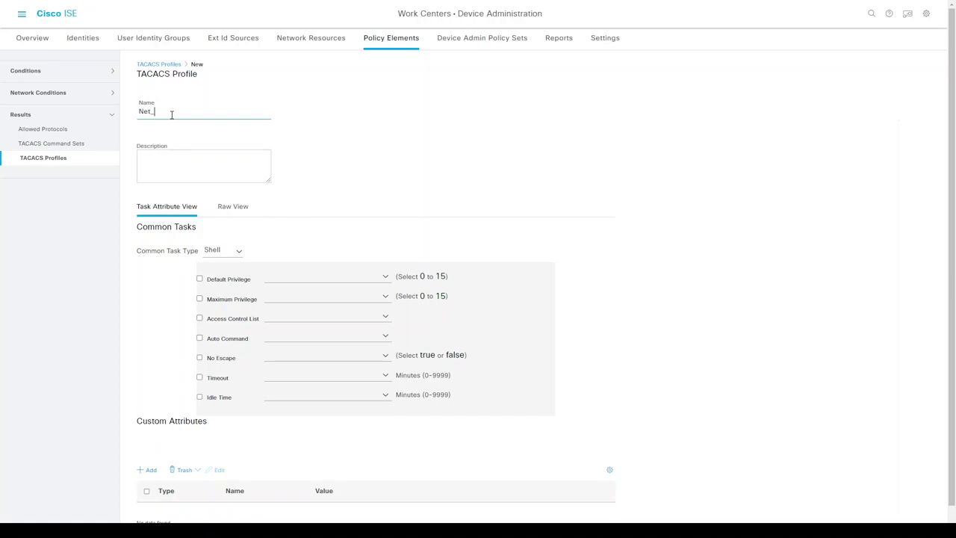
pyautogui.write('t_Admins')
# - Enable Default and Maximum Privilege, set both to 15, and save the profile
pyautogui.click(199, 278)
pyautogui.click(283, 278)
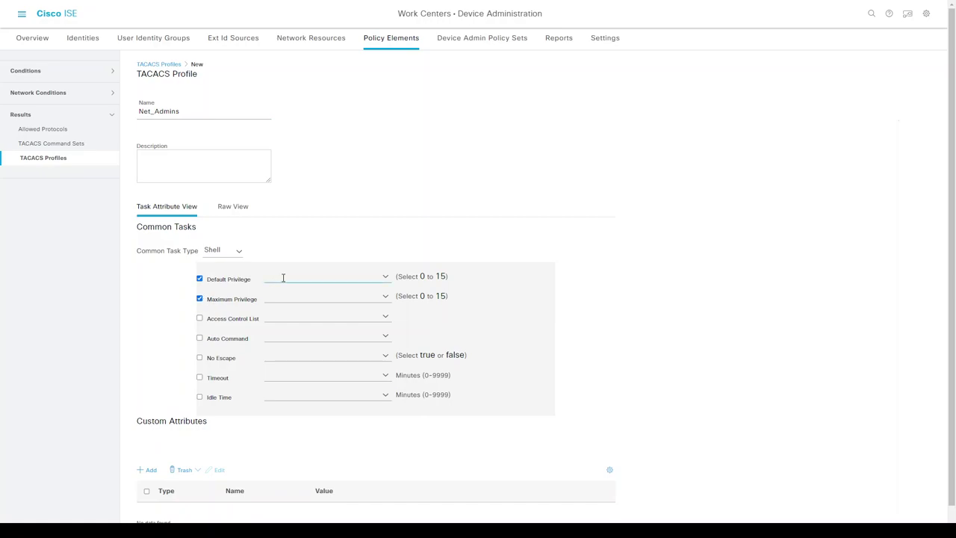
pyautogui.click(384, 277)
pyautogui.scroll(-5, 438, 379)
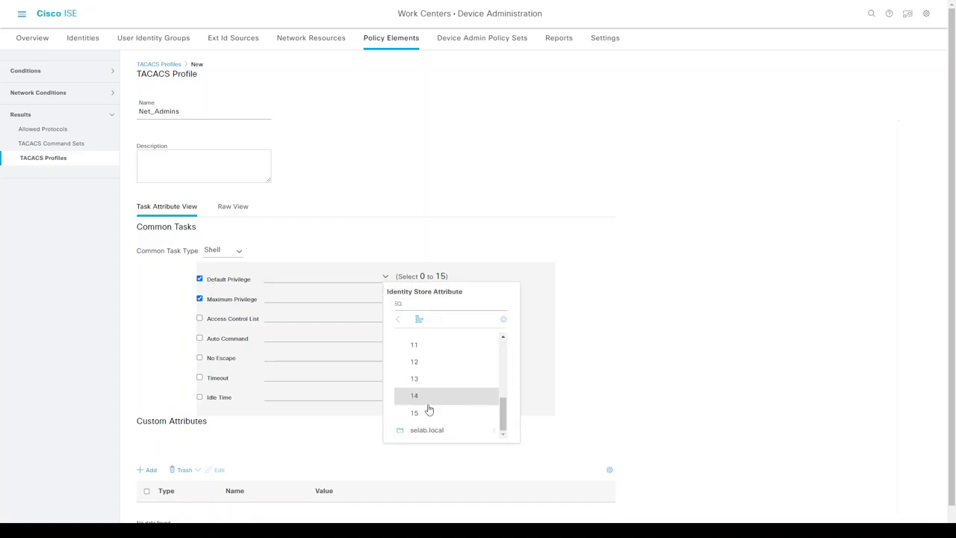
pyautogui.click(429, 412)
pyautogui.click(386, 296)
pyautogui.scroll(-5, 435, 426)
pyautogui.click(438, 448)
pyautogui.scroll(-1, 667, 329)
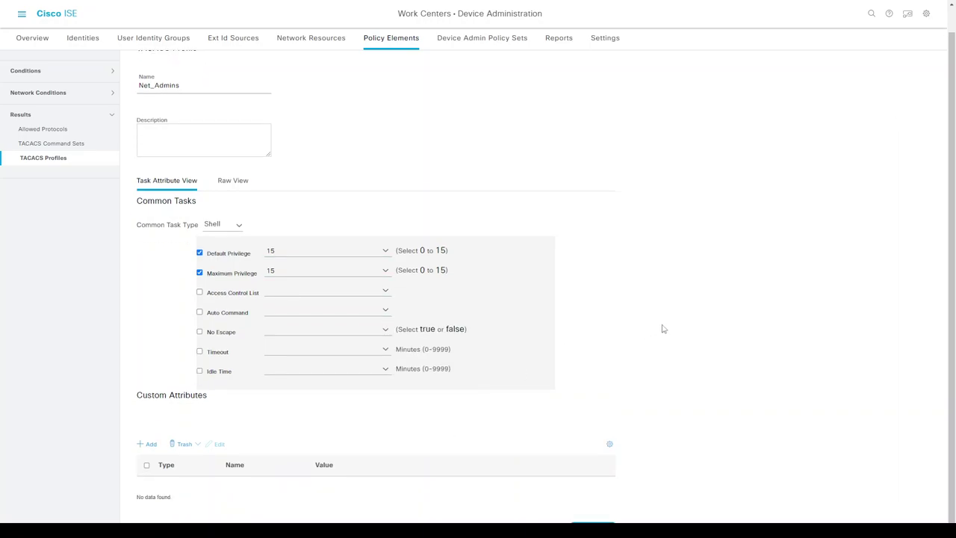
pyautogui.click(593, 522)
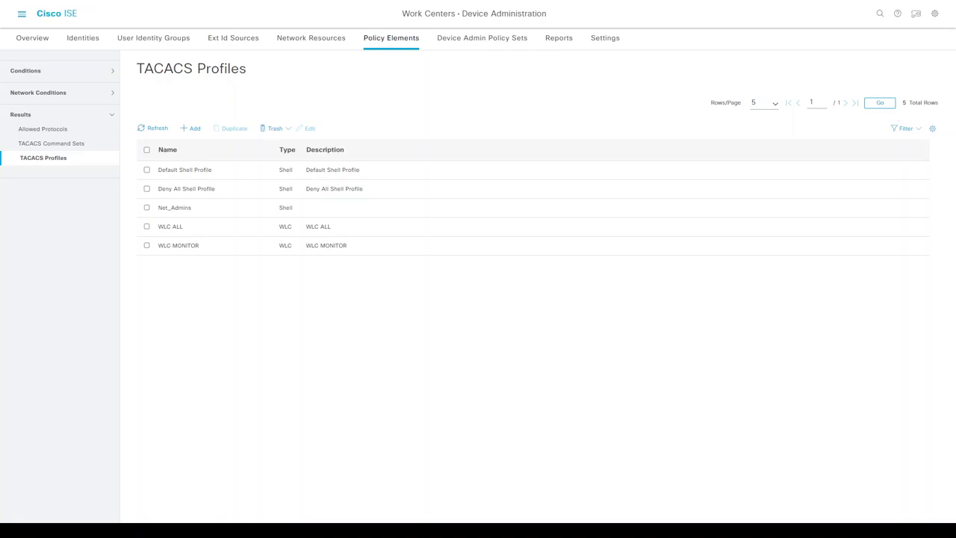
# - Create a Switches network device group with All Device Types as its parent
pyautogui.click(157, 41)
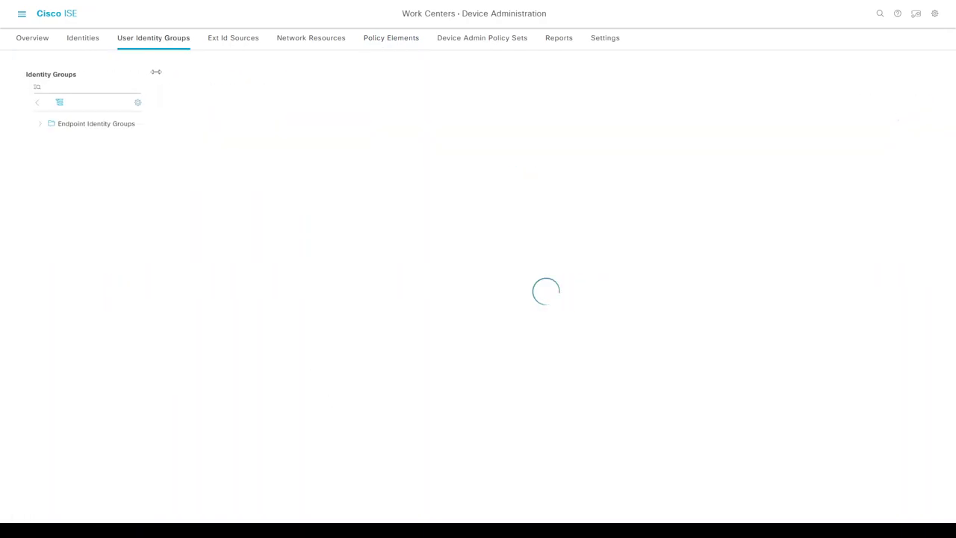
pyautogui.click(310, 43)
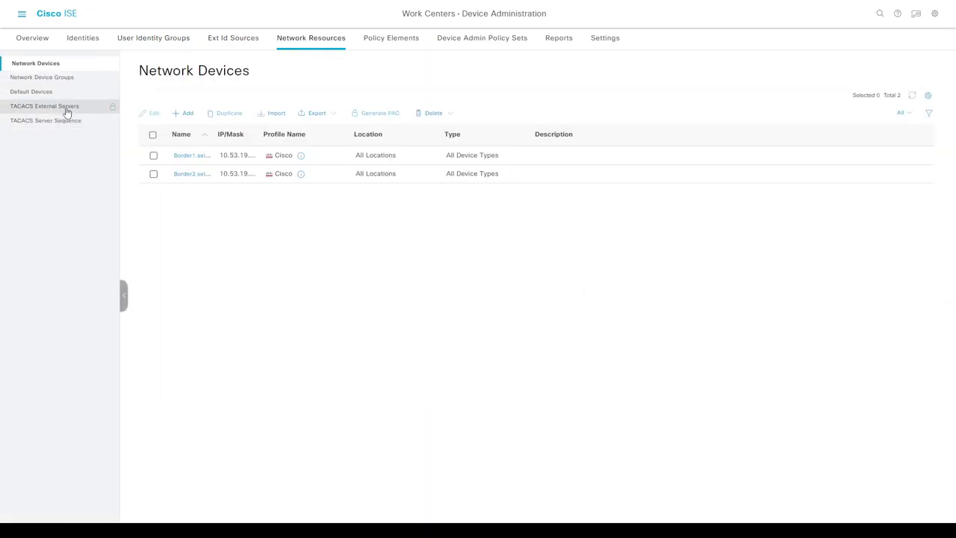
pyautogui.click(43, 79)
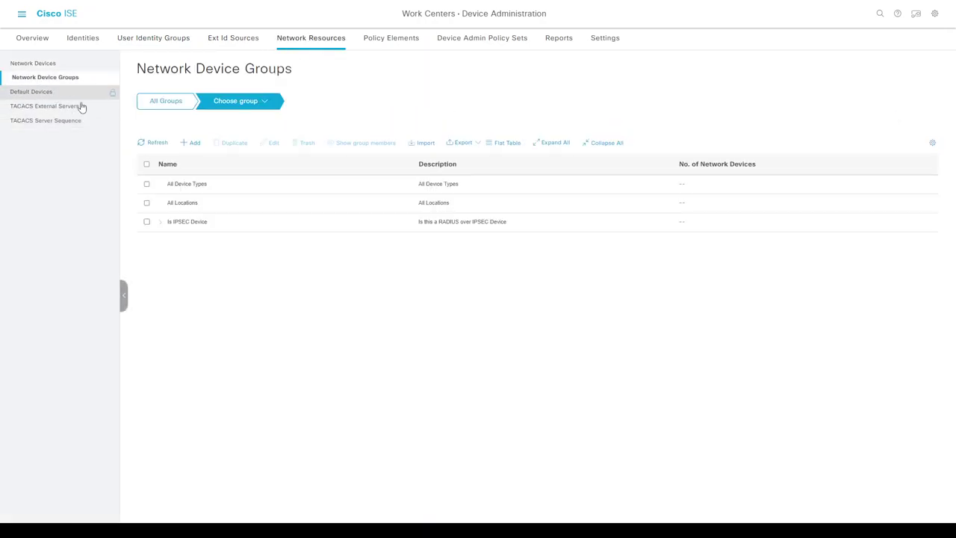
pyautogui.click(191, 142)
pyautogui.click(357, 99)
pyautogui.click(359, 90)
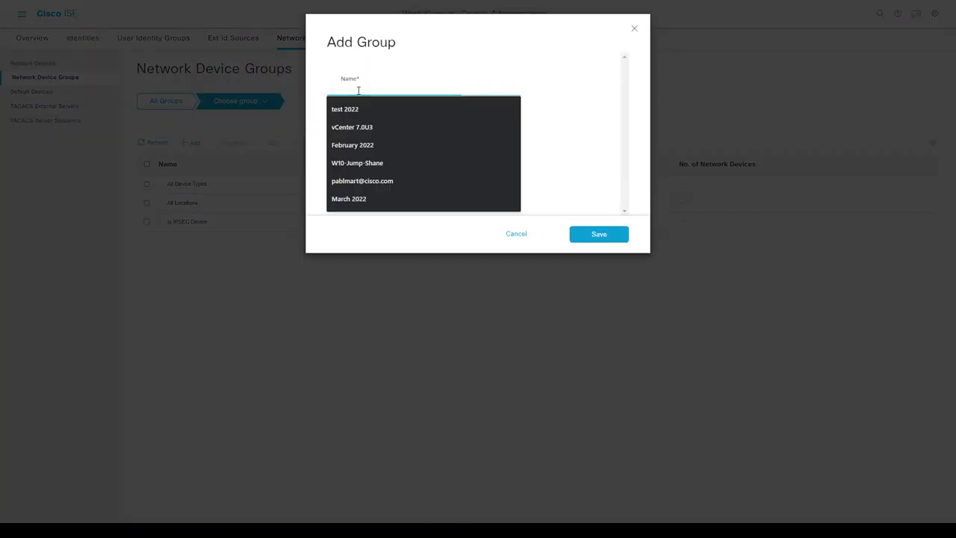
pyautogui.write('Sw')
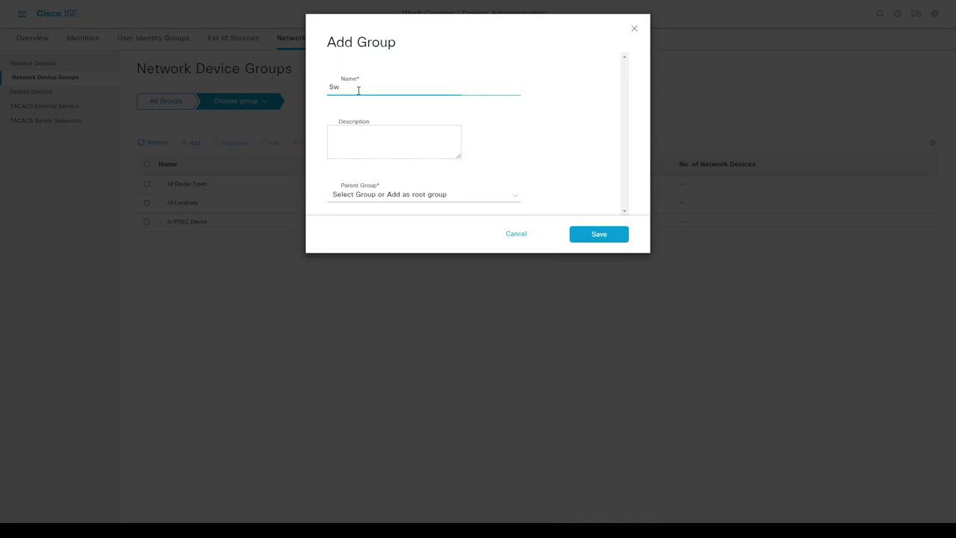
pyautogui.write('itches')
pyautogui.click(387, 195)
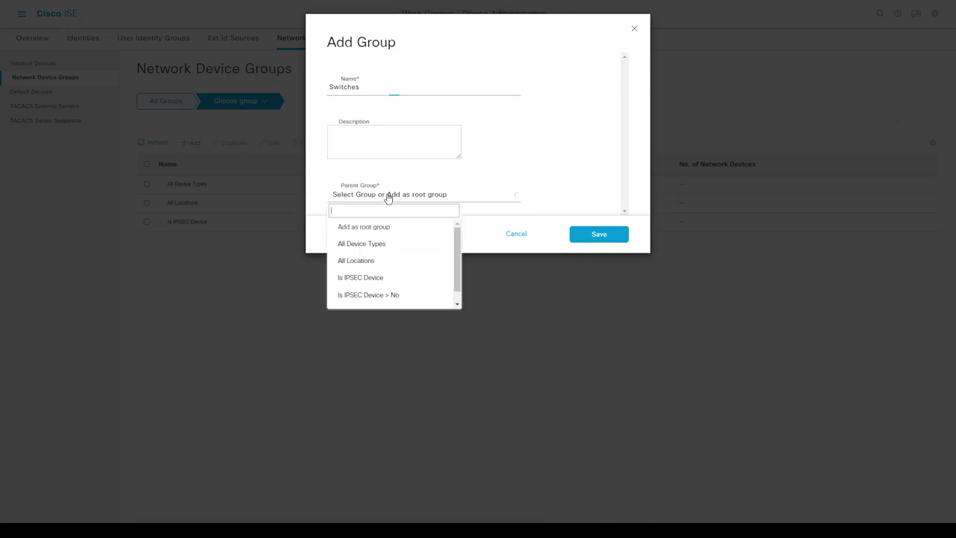
pyautogui.click(367, 246)
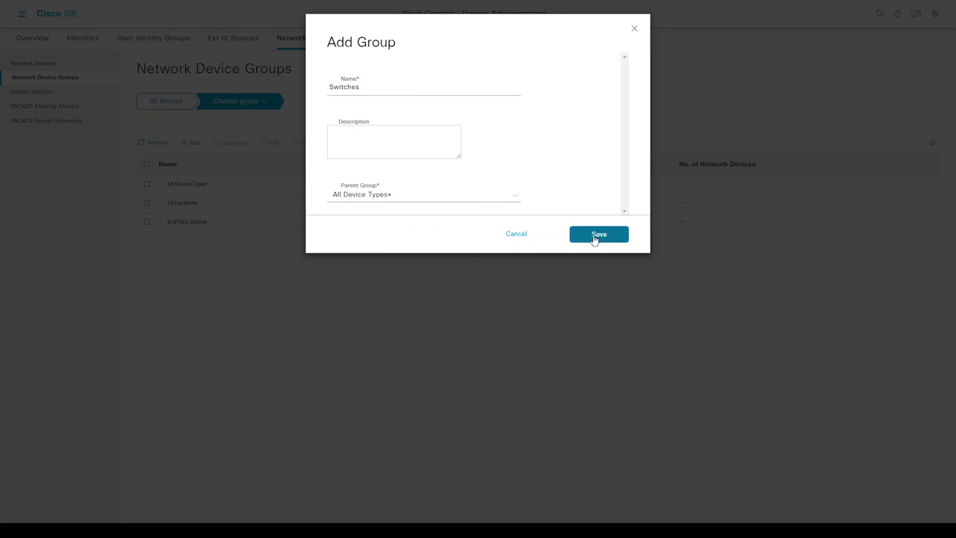
pyautogui.click(597, 234)
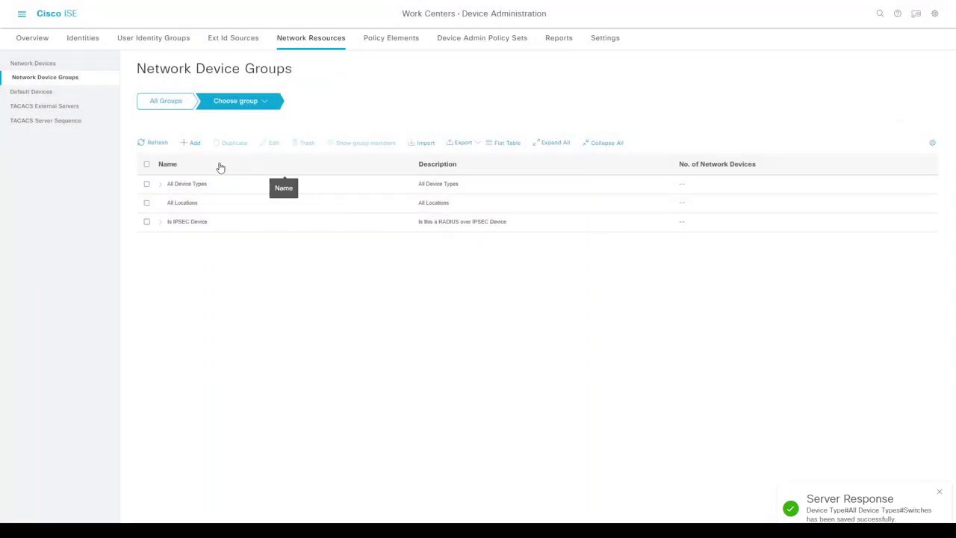
# - Add a Wireless device group under All Device Types and confirm both child groups appear
pyautogui.click(194, 144)
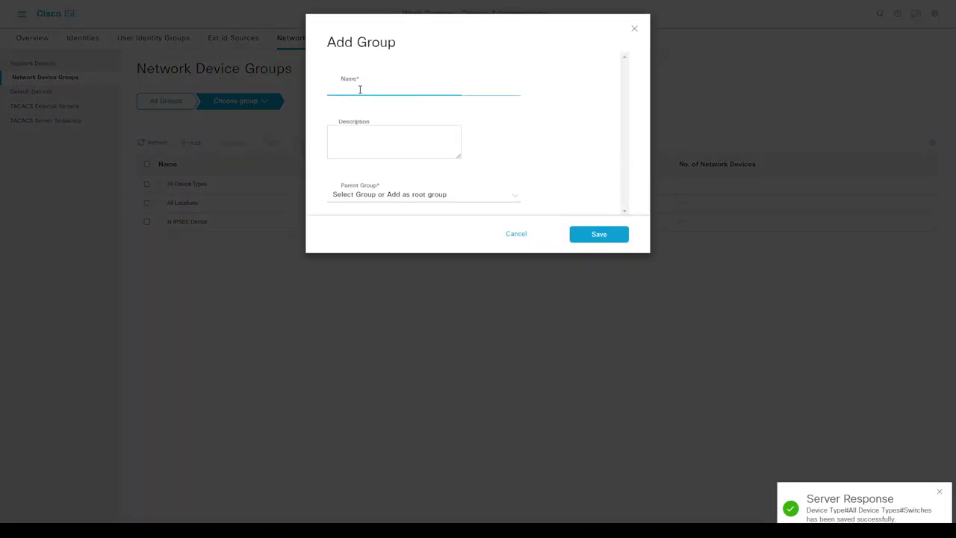
pyautogui.click(360, 89)
pyautogui.write('Wireless')
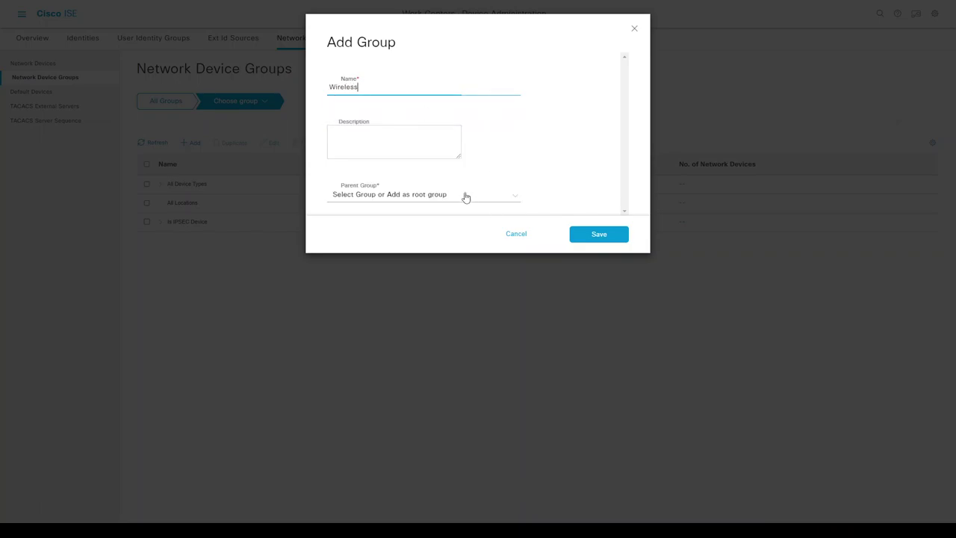
pyautogui.click(465, 196)
pyautogui.click(386, 245)
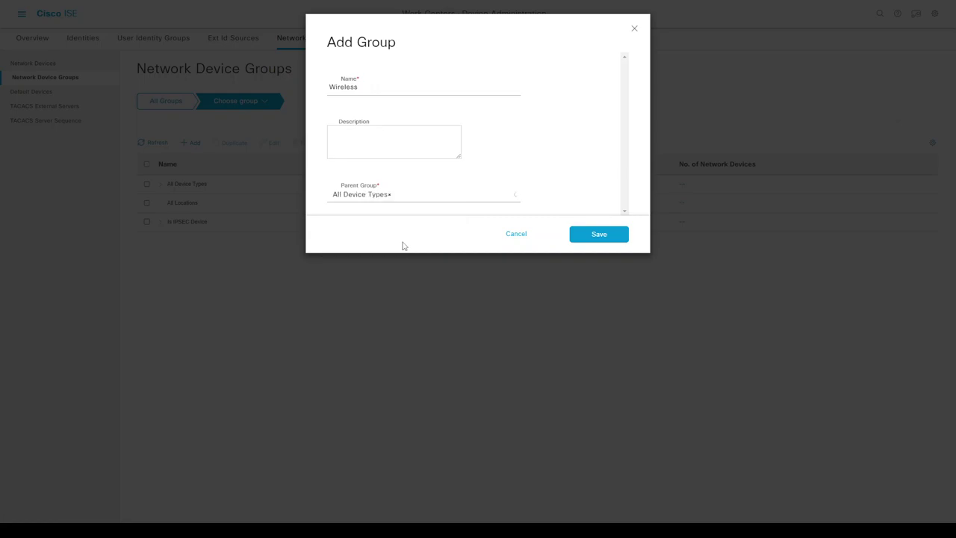
pyautogui.click(599, 236)
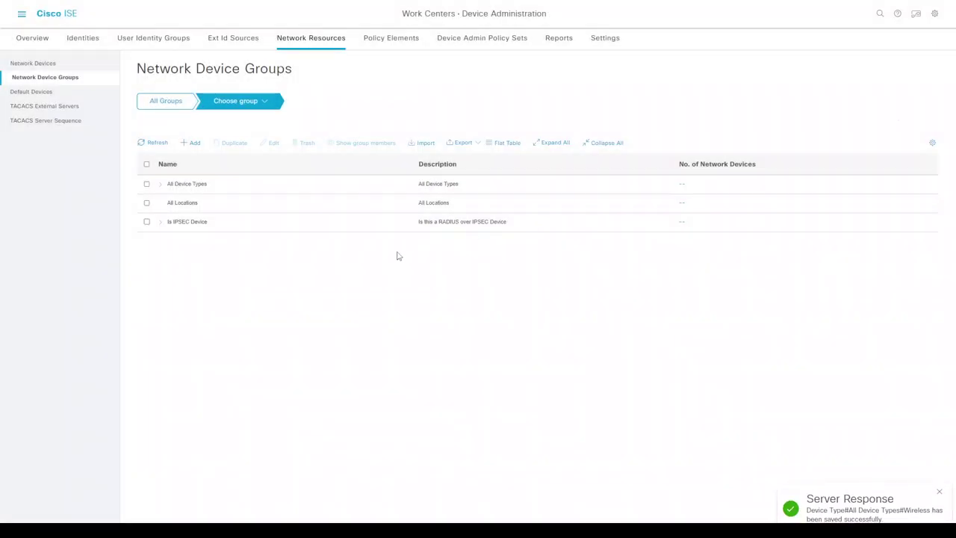
pyautogui.click(162, 185)
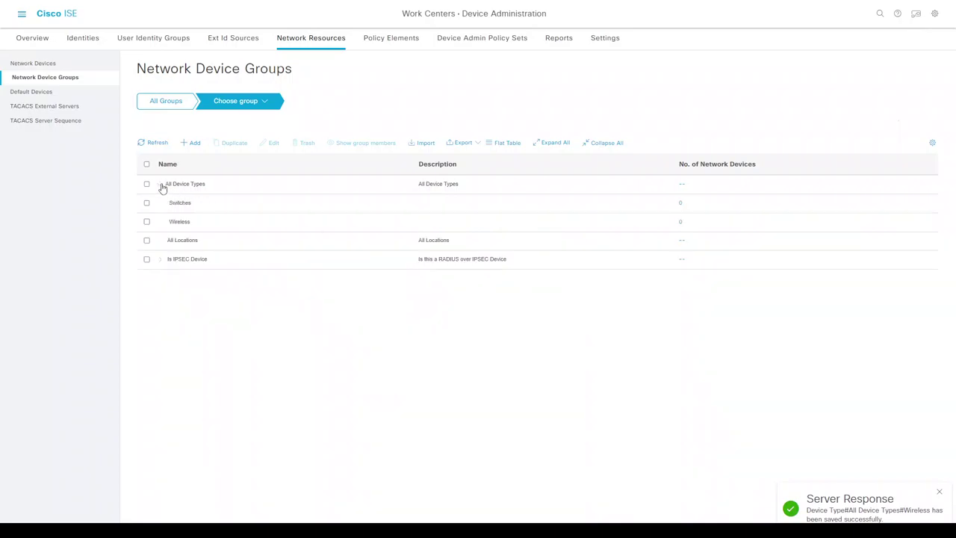
pyautogui.click(386, 43)
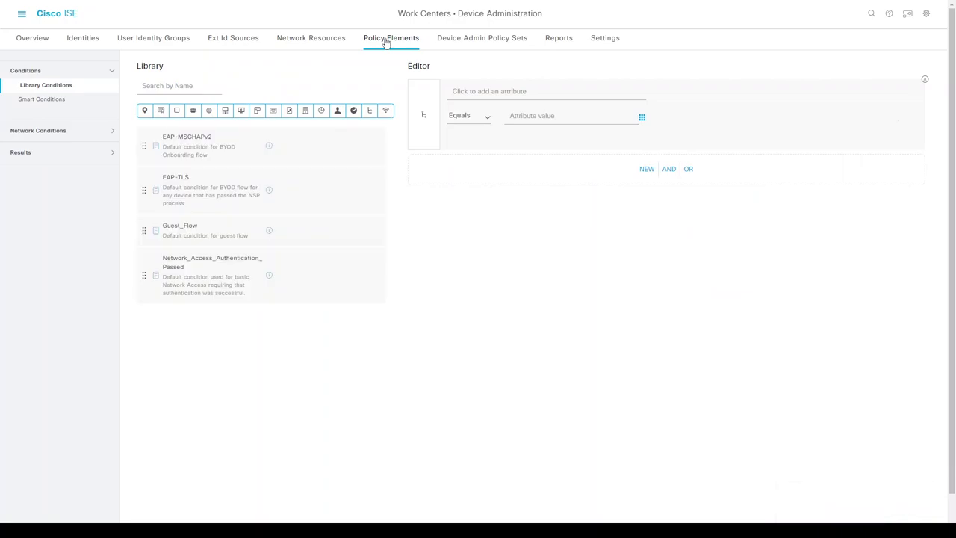
# - Add a new device admin policy set above Default named TACACS+
pyautogui.click(461, 42)
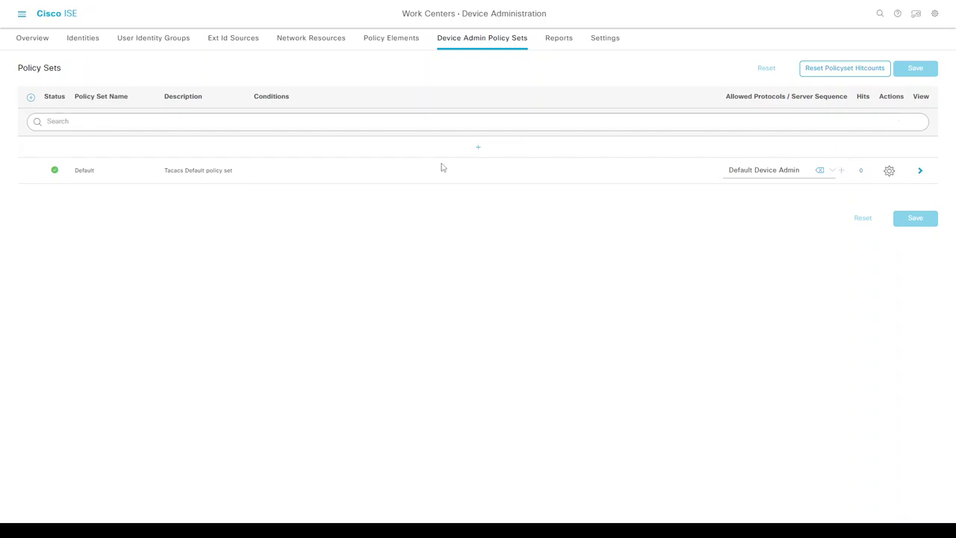
pyautogui.click(478, 148)
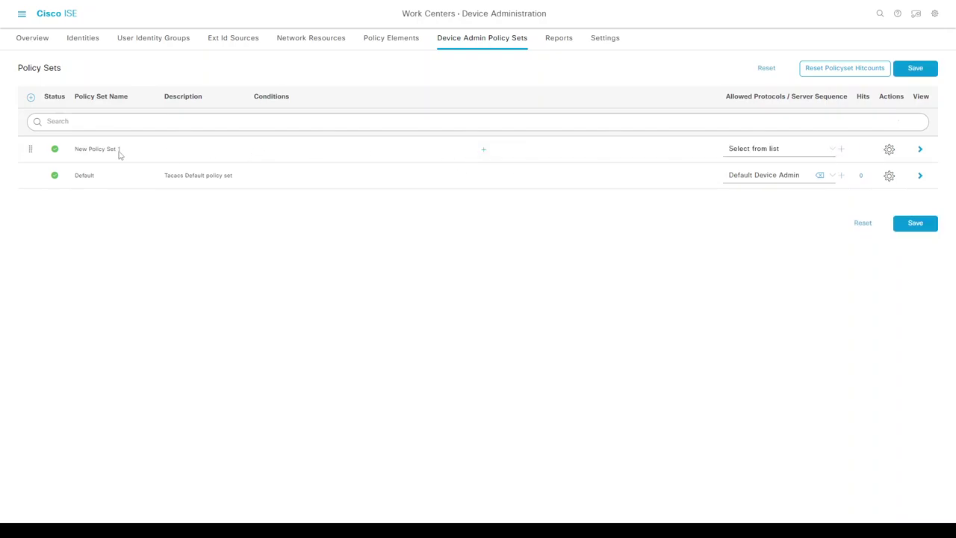
pyautogui.click(95, 152)
pyautogui.write('TACACS+')
# - Set its condition to DEVICE Device Type equals All Device Types#Switches
pyautogui.click(483, 150)
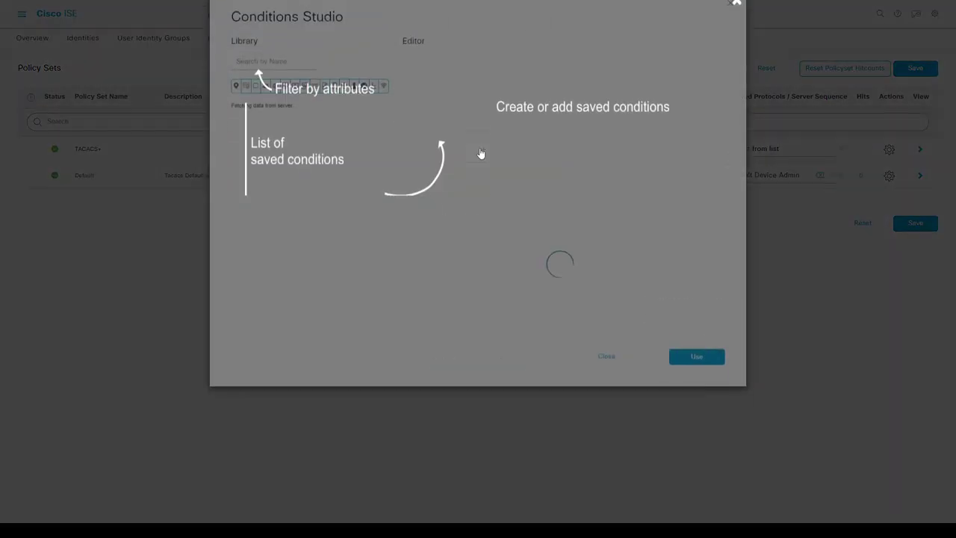
pyautogui.click(505, 193)
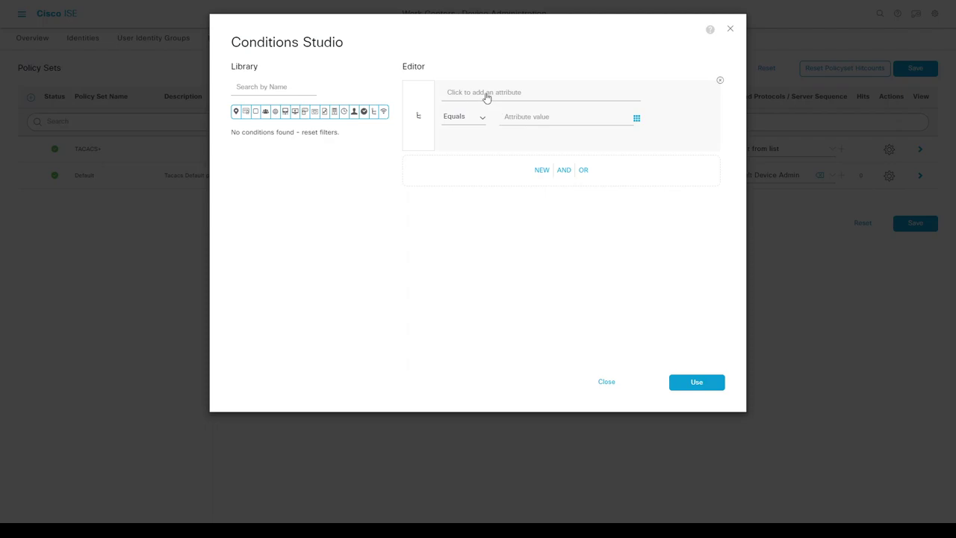
pyautogui.click(486, 97)
pyautogui.click(491, 166)
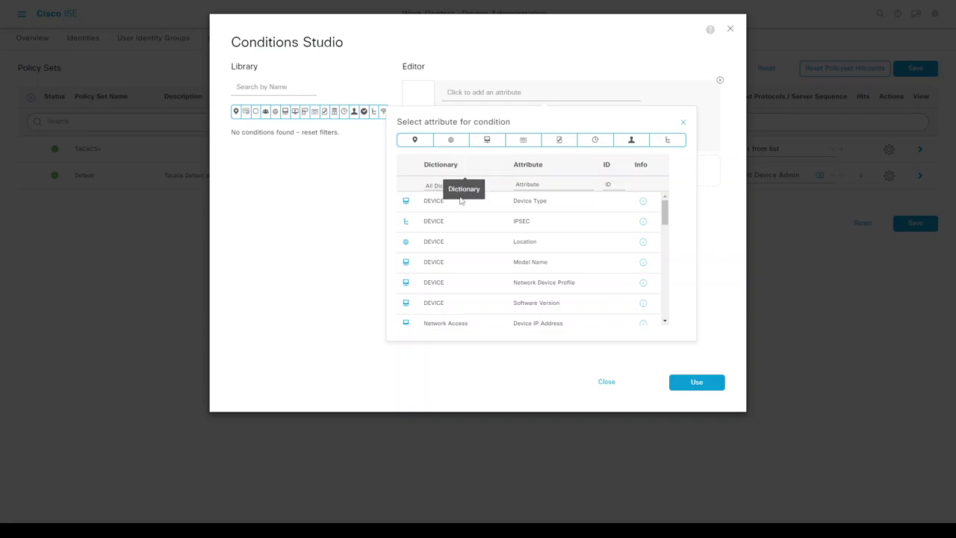
pyautogui.click(531, 206)
pyautogui.click(526, 122)
pyautogui.click(546, 169)
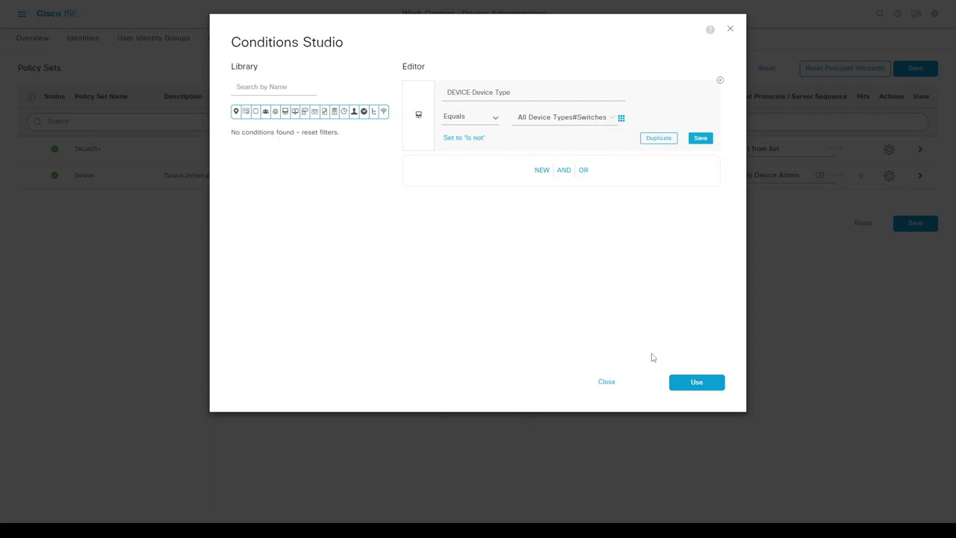
pyautogui.click(693, 383)
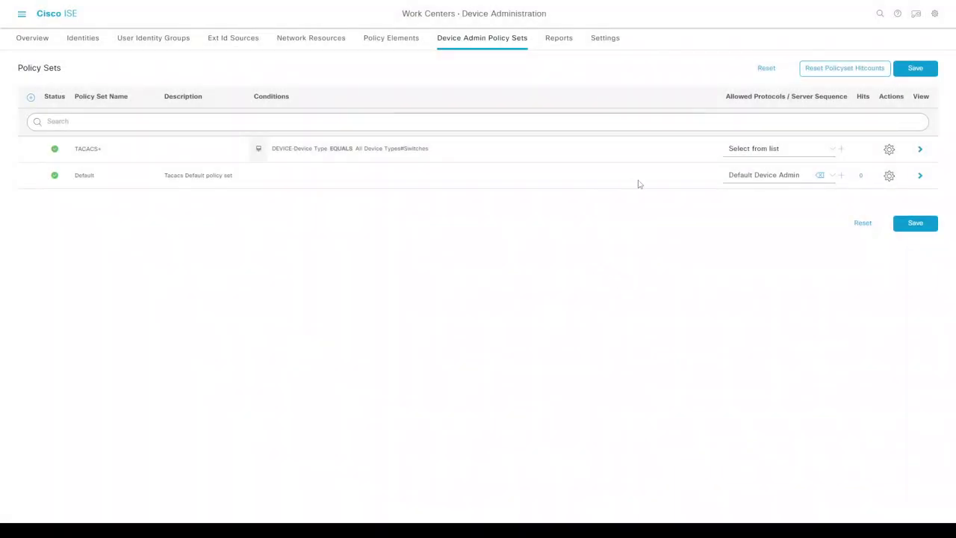
# - Choose Default Device Admin as allowed protocols; saving fails on the invalid name
pyautogui.click(755, 153)
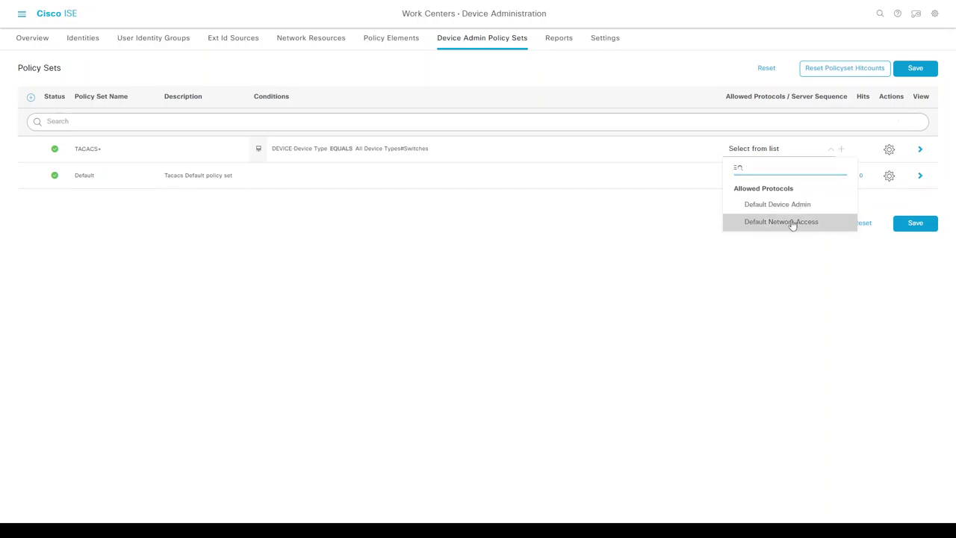
pyautogui.click(792, 222)
pyautogui.click(749, 147)
pyautogui.click(765, 206)
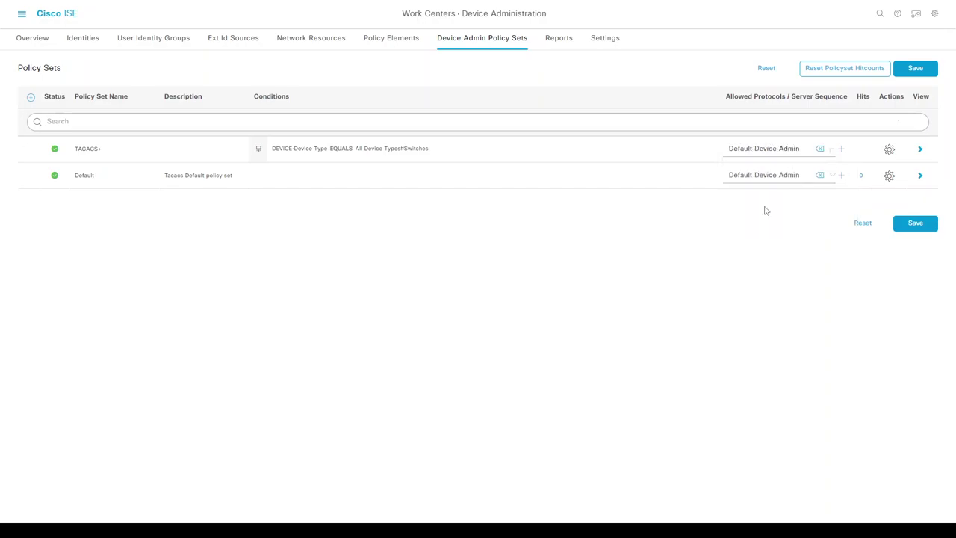
pyautogui.click(912, 224)
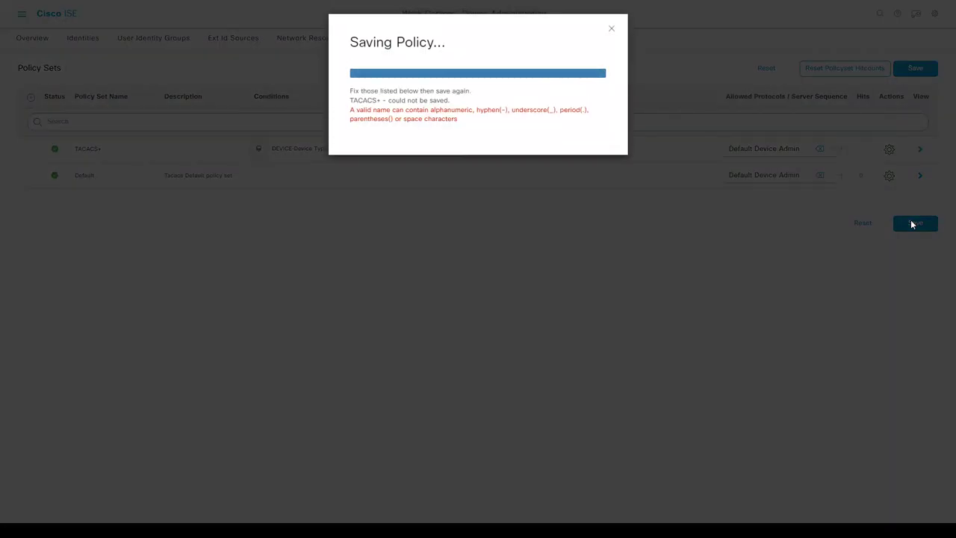
pyautogui.click(610, 29)
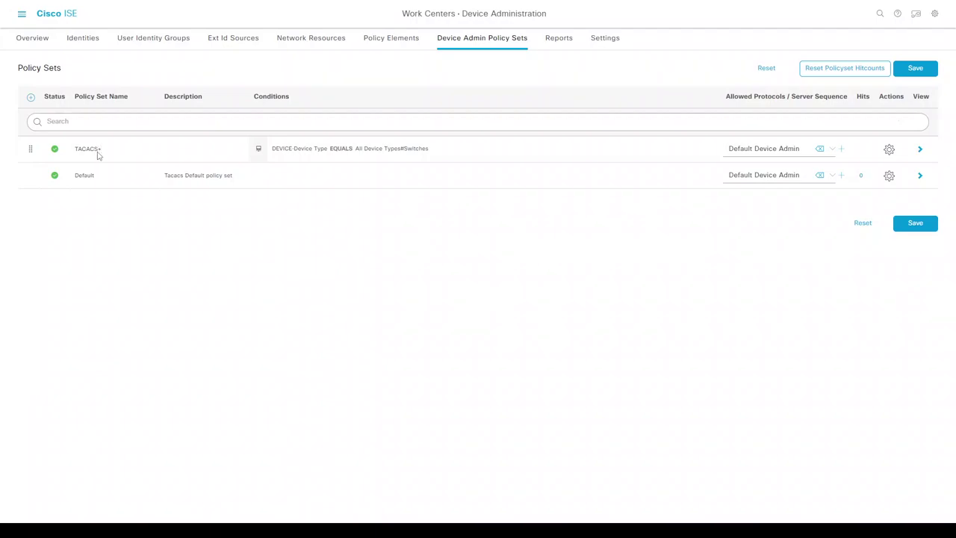
# - Rename the policy set to Switches, save it, and expand its Authentication Policy
pyautogui.doubleClick(97, 155)
pyautogui.write('Switches')
pyautogui.click(904, 223)
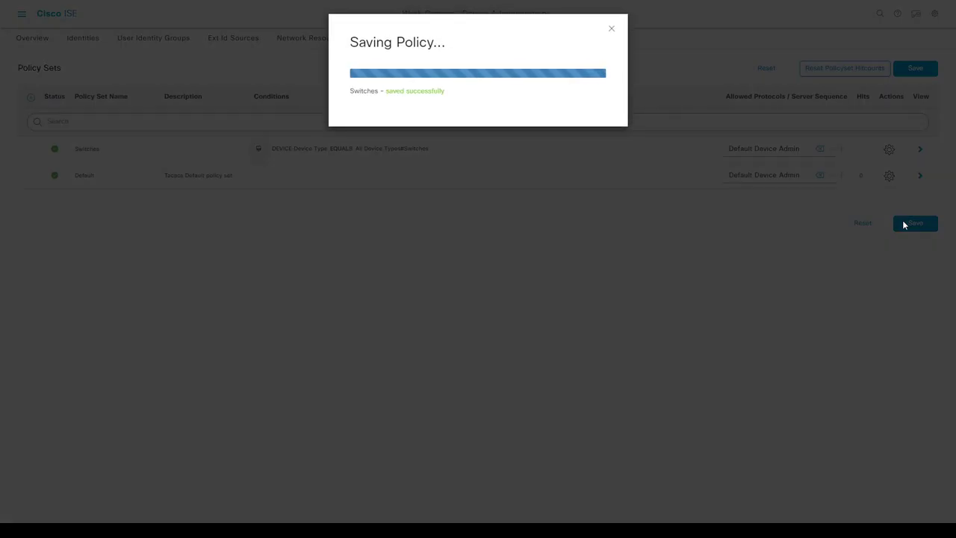
pyautogui.click(920, 149)
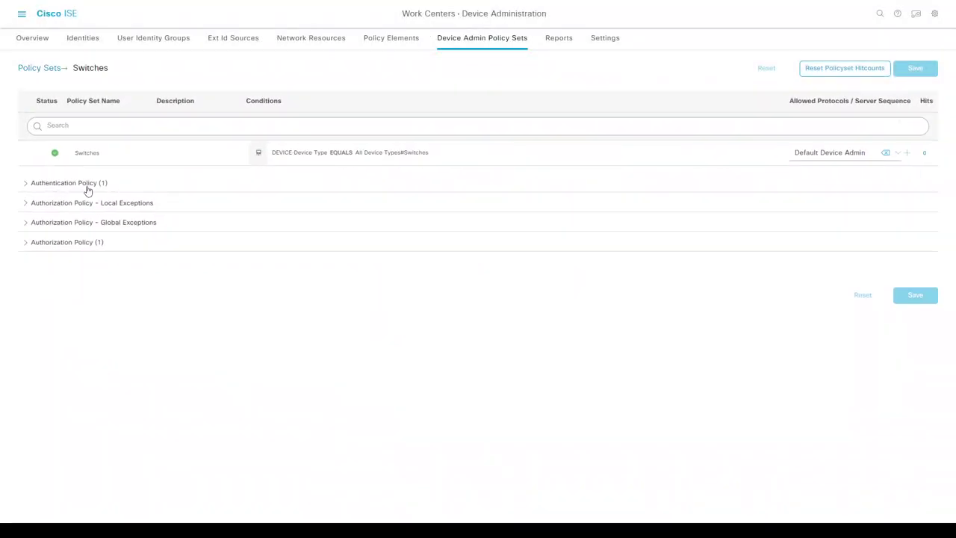
pyautogui.click(27, 185)
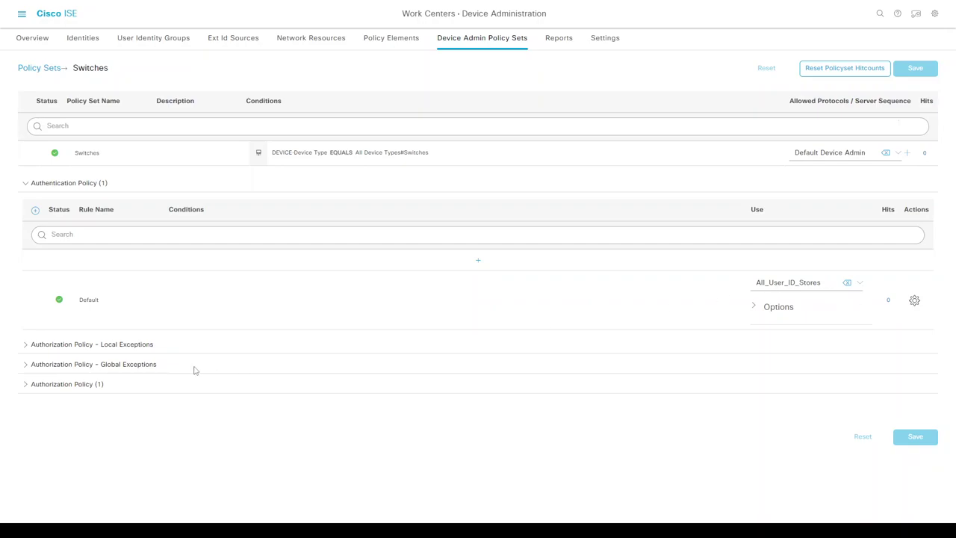
# - Insert an authorization rule above Default and start naming it Net Admins
pyautogui.click(26, 384)
pyautogui.scroll(-1, 8, 377)
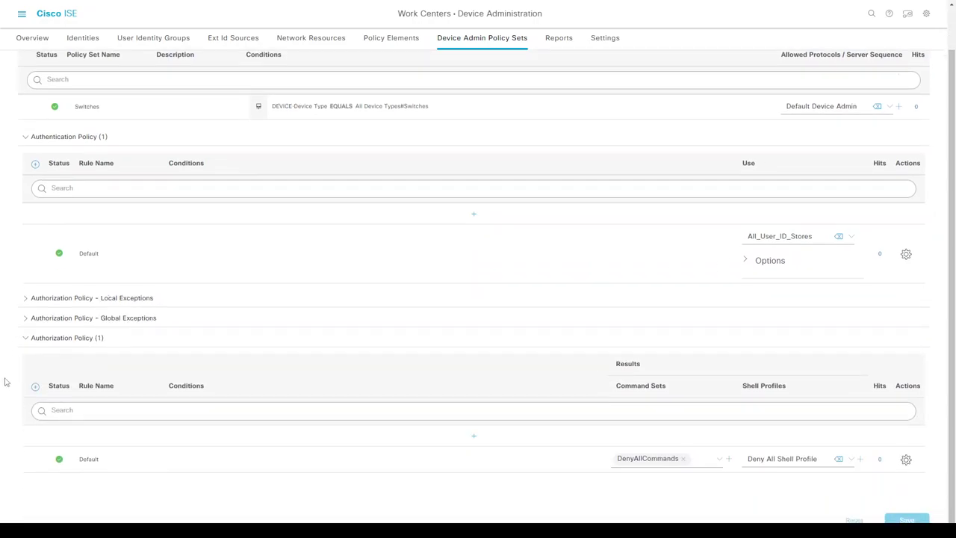
pyautogui.click(473, 435)
pyautogui.tripleClick(124, 440)
pyautogui.write('Net Admins')
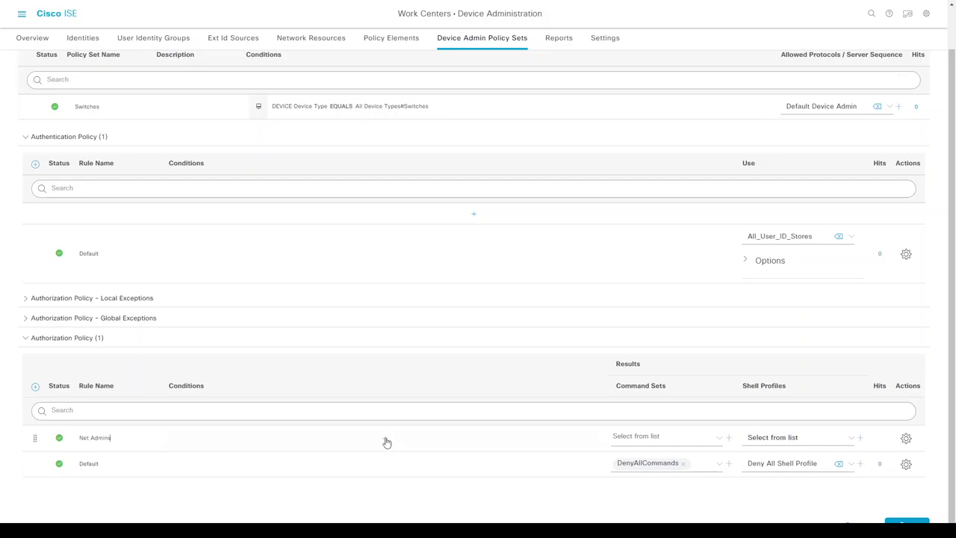
# - Add a condition to the Net Admins rule using the IdentityGroup Name attribute
pyautogui.click(385, 438)
pyautogui.click(498, 96)
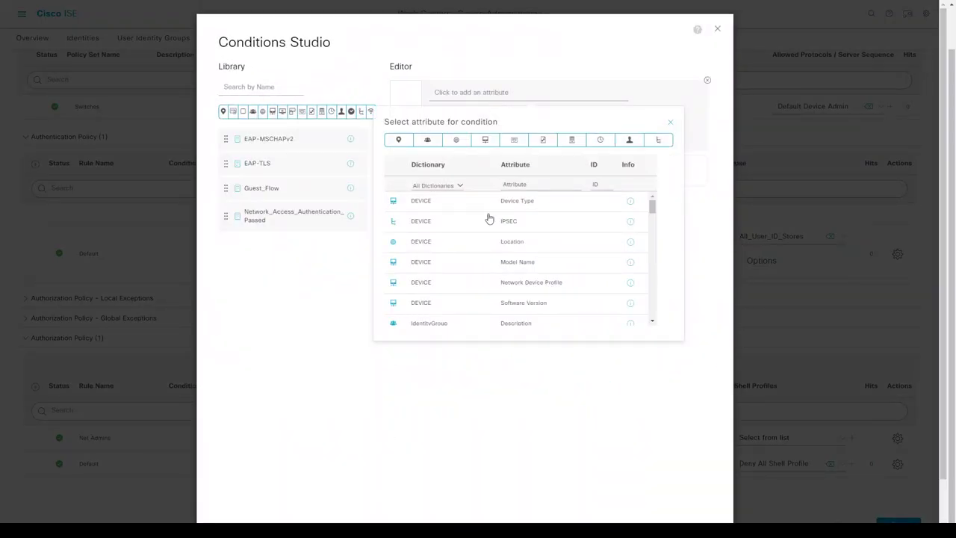
pyautogui.click(431, 324)
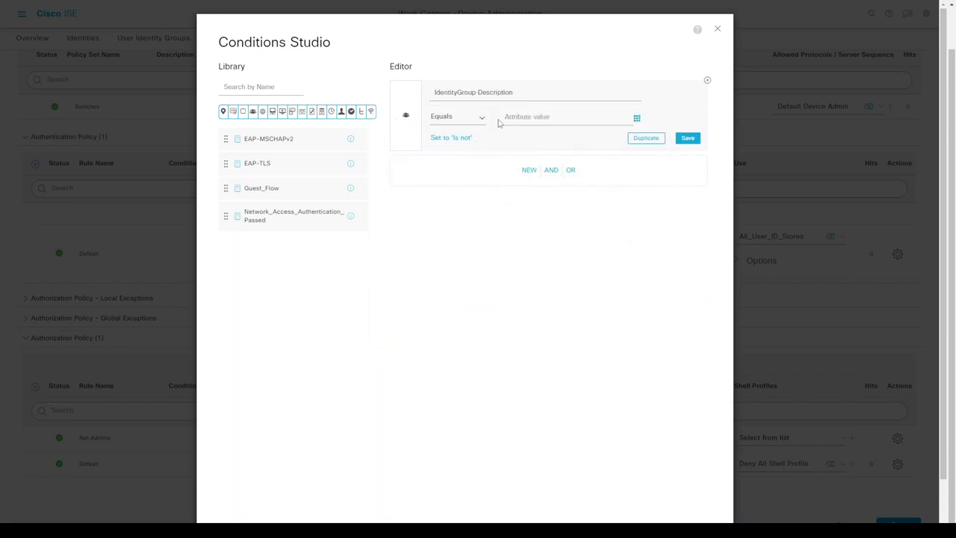
pyautogui.click(525, 117)
pyautogui.click(513, 97)
pyautogui.moveTo(657, 207); pyautogui.dragTo(660, 214)
pyautogui.scroll(-3, 660, 214)
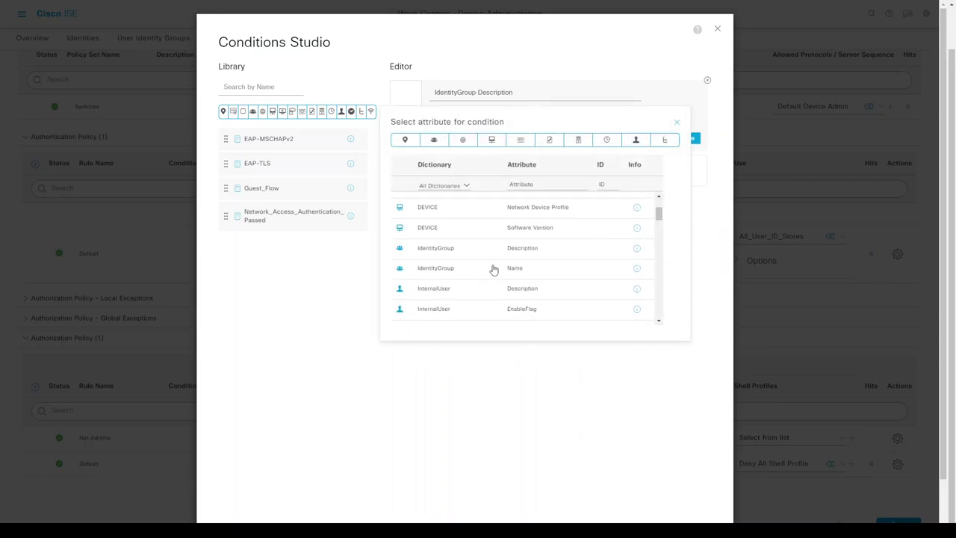
pyautogui.click(493, 270)
# - Set the condition to Equals User Identity Groups:Net_admins and apply it with Use
pyautogui.click(524, 118)
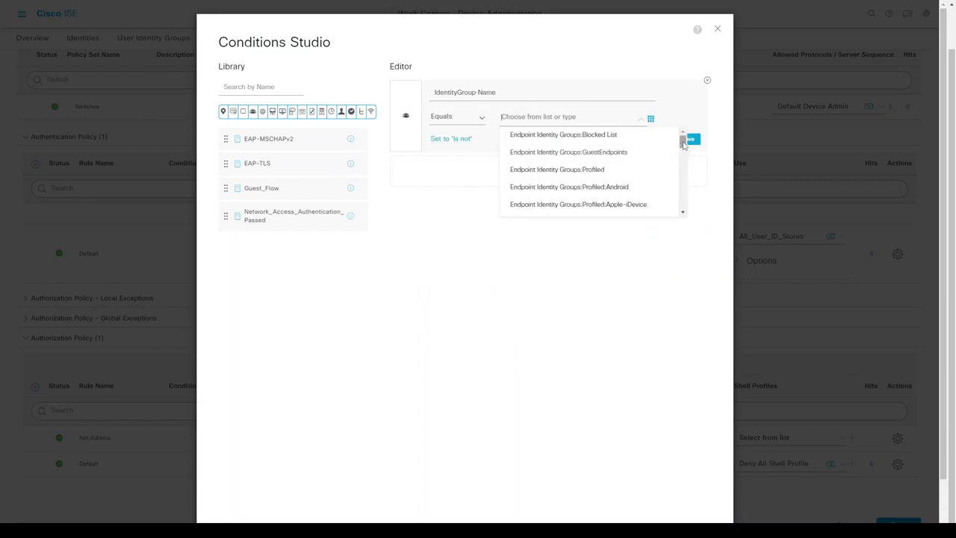
pyautogui.moveTo(683, 144); pyautogui.dragTo(683, 176)
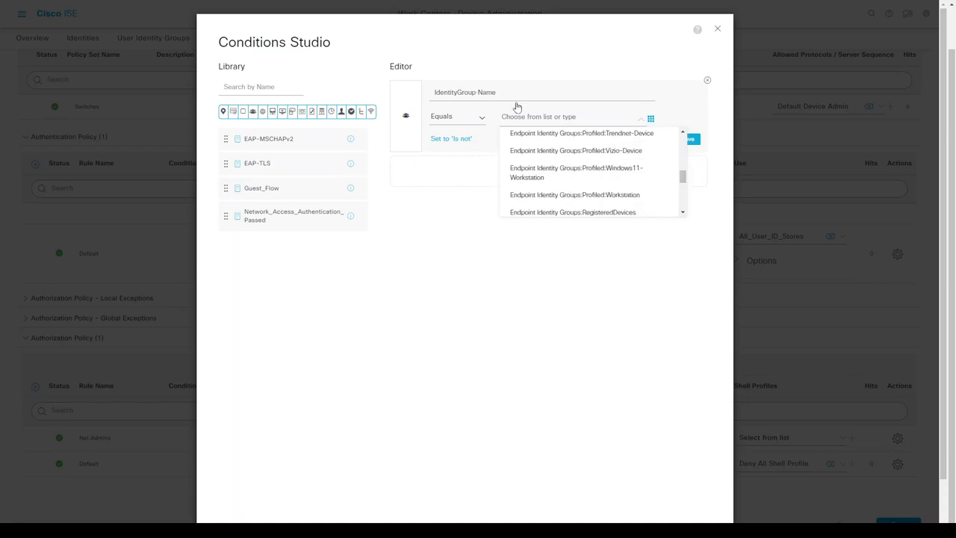
pyautogui.write('net')
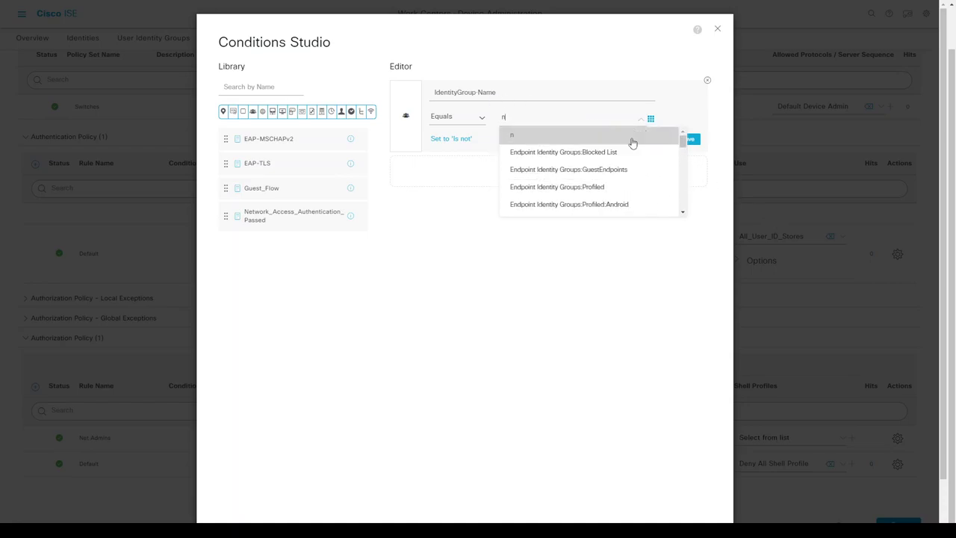
pyautogui.click(589, 172)
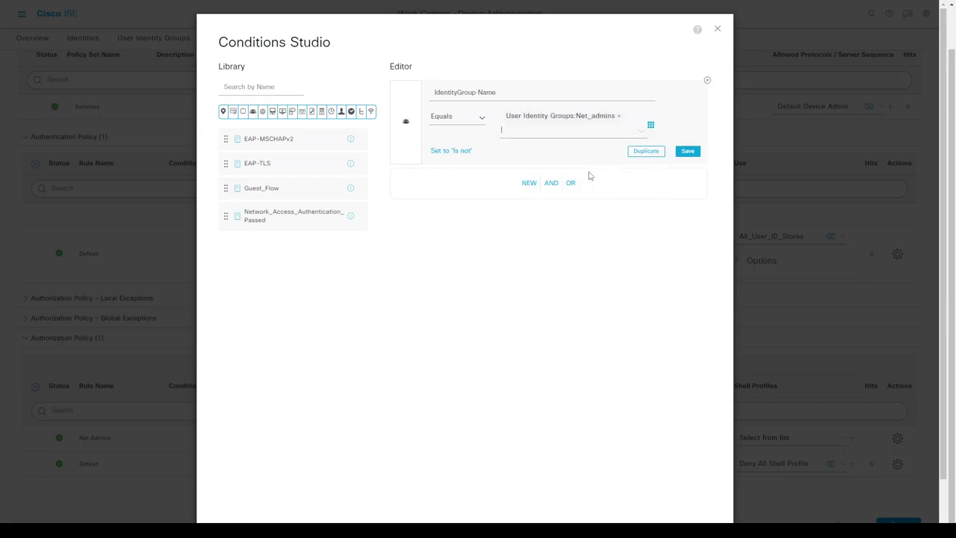
pyautogui.scroll(-2, 657, 359)
pyautogui.click(684, 499)
pyautogui.click(657, 437)
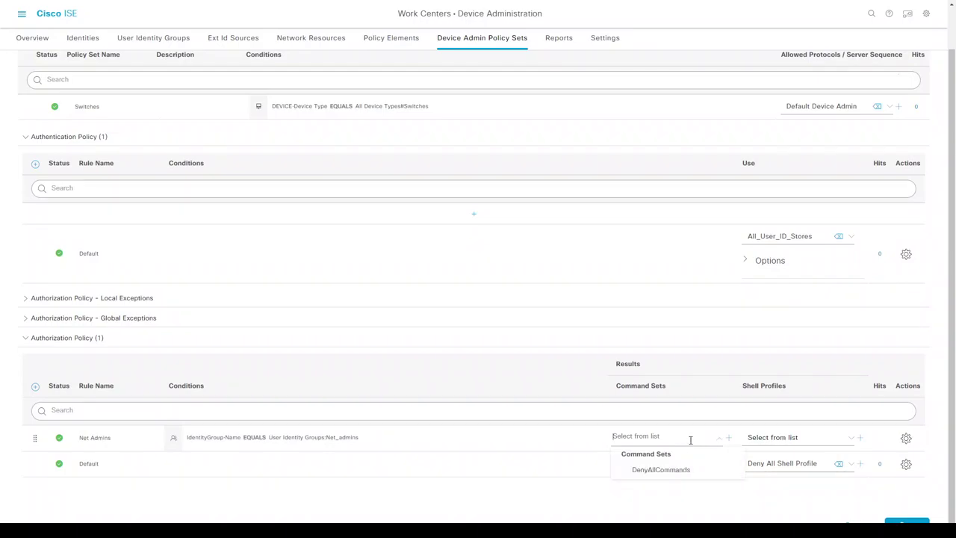
# - Pick Net_Admins in the Net Admins row's Shell Profiles and save the Switches policy set
pyautogui.click(729, 439)
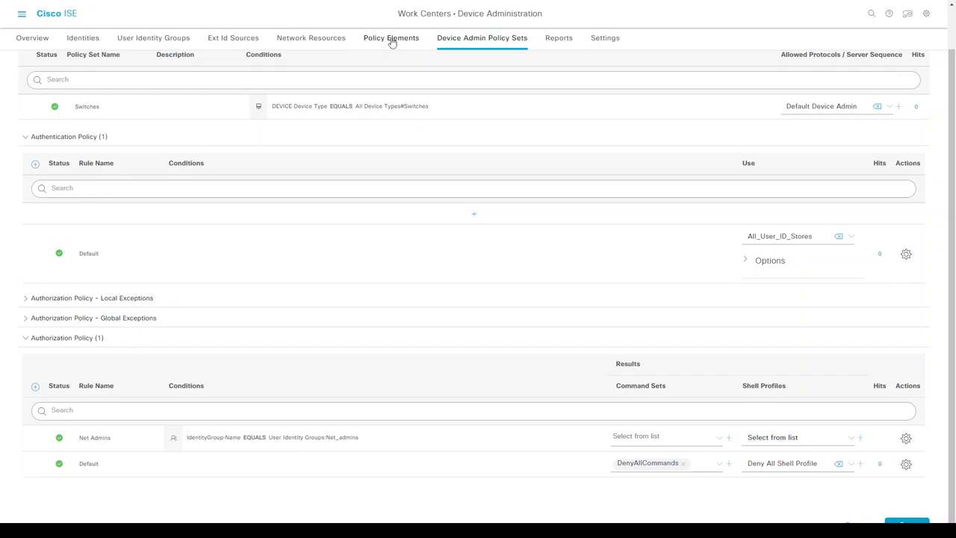
pyautogui.click(310, 39)
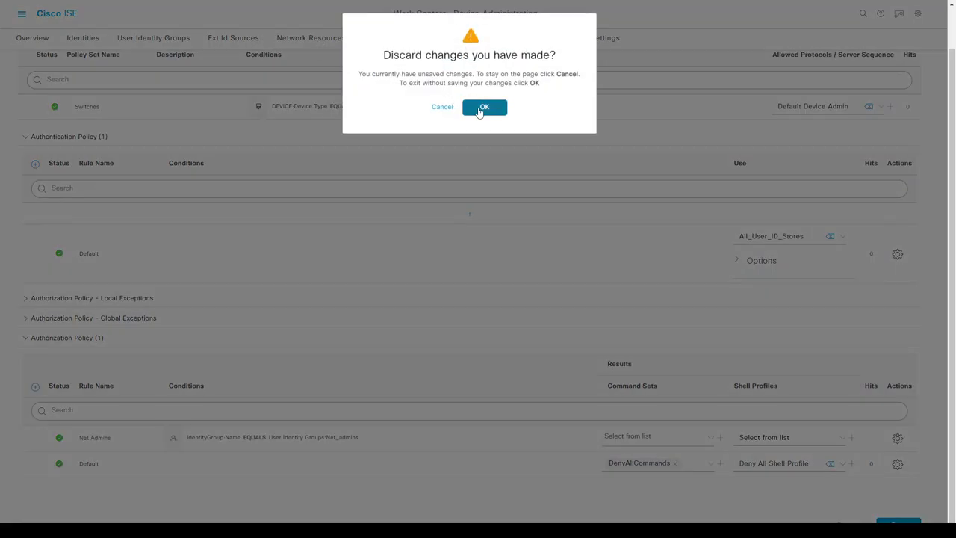
pyautogui.click(444, 108)
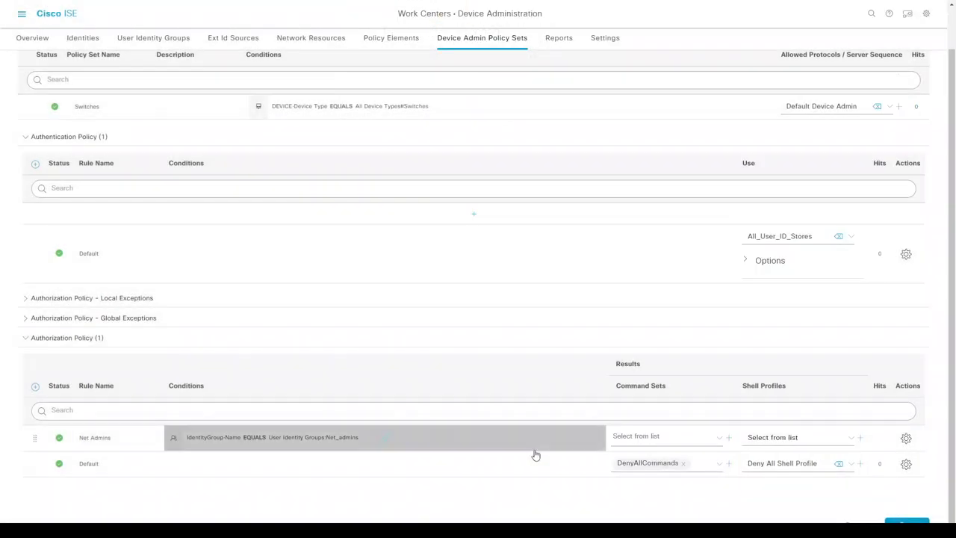
pyautogui.click(906, 440)
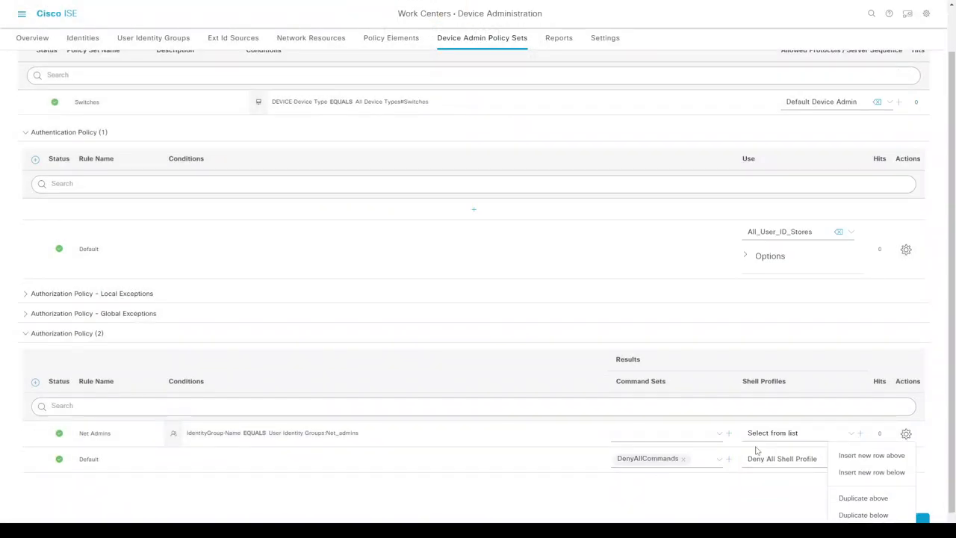
pyautogui.click(630, 439)
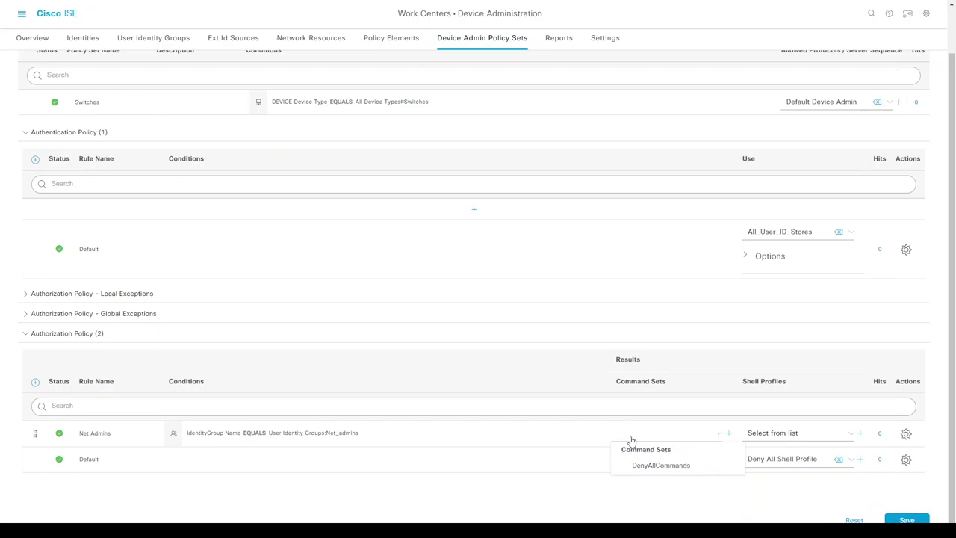
pyautogui.click(777, 434)
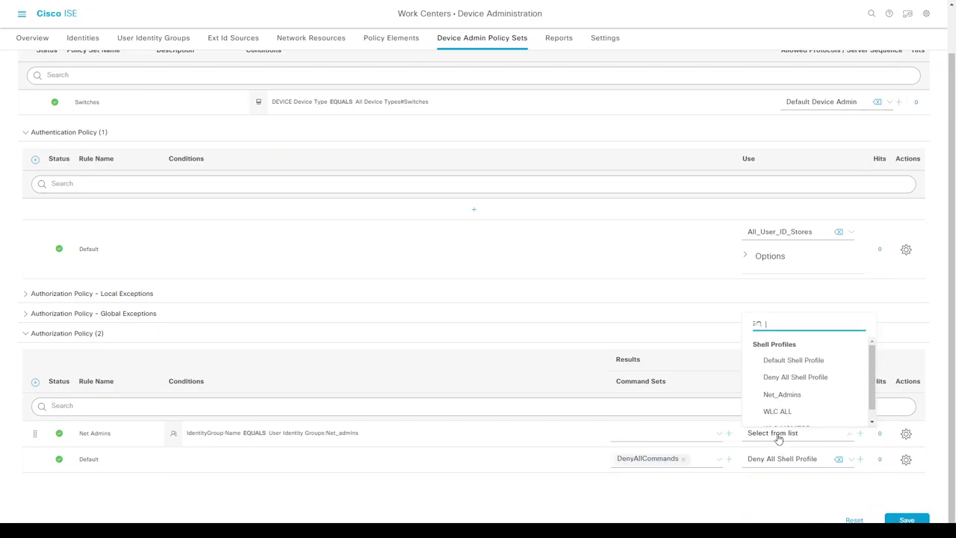
pyautogui.click(787, 394)
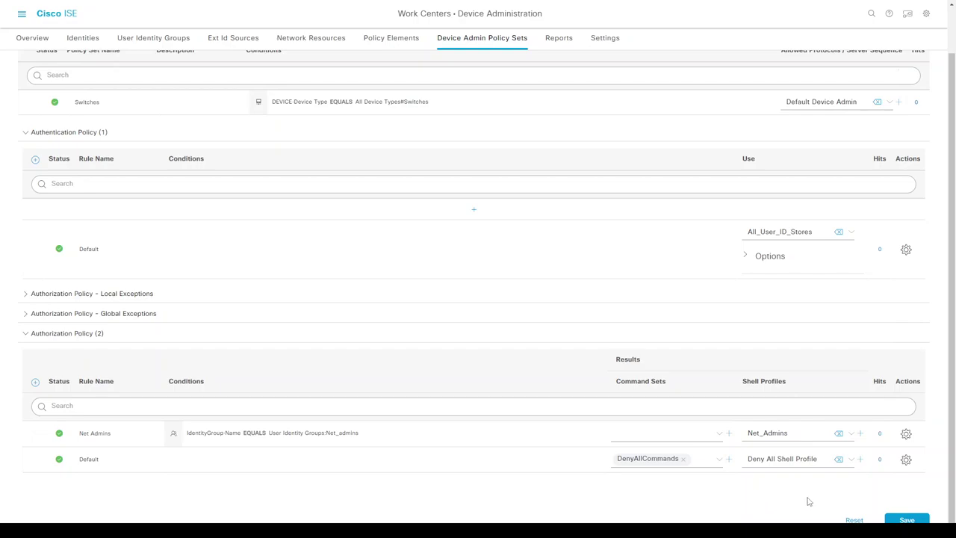
pyautogui.click(907, 520)
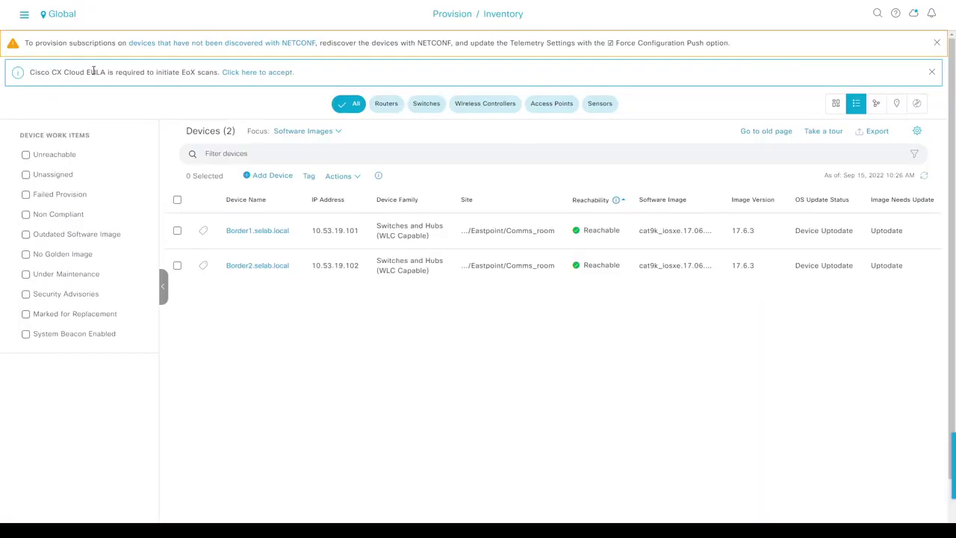
# - Provision Border1 and Border2 via Provision Device, keeping site Comms_room, through to Advanced Configuration
pyautogui.click(177, 200)
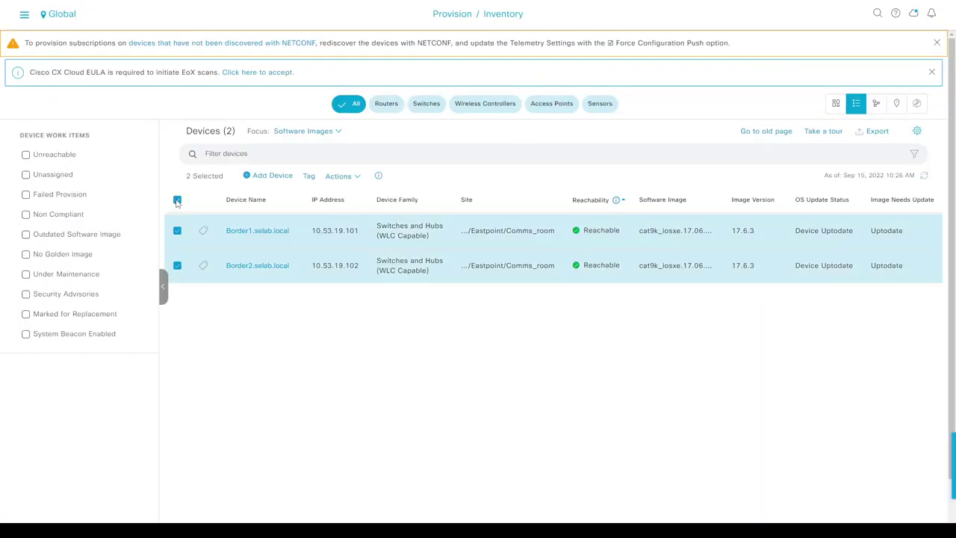
pyautogui.click(334, 178)
pyautogui.click(338, 176)
pyautogui.moveTo(362, 225)
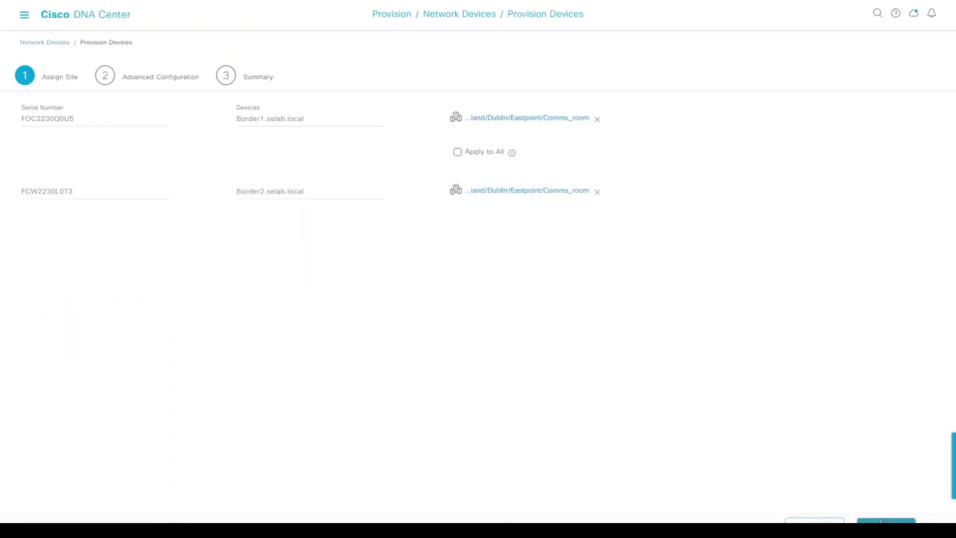
pyautogui.click(884, 523)
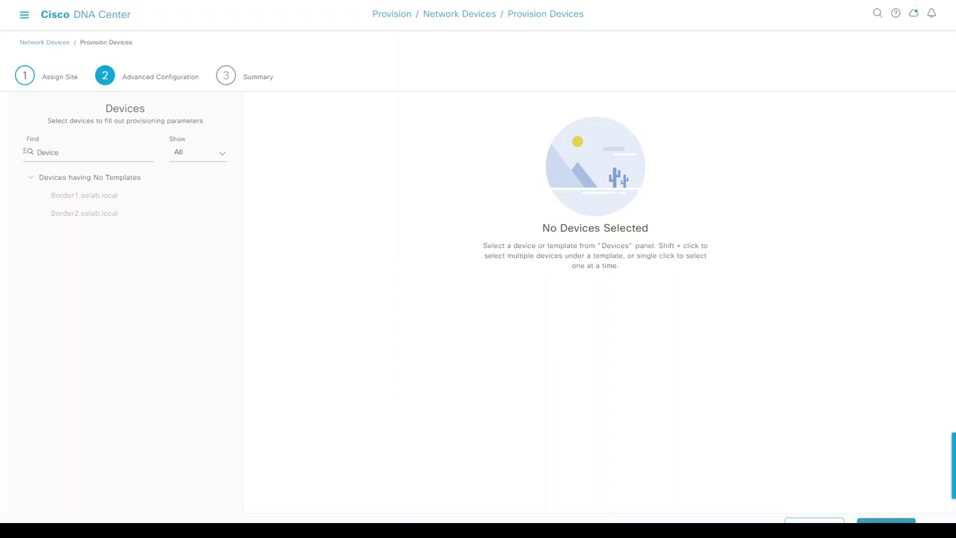
# - Deploy provisioning of Border1 and Border2 from the Summary to run Now as task Provision Device
pyautogui.click(876, 521)
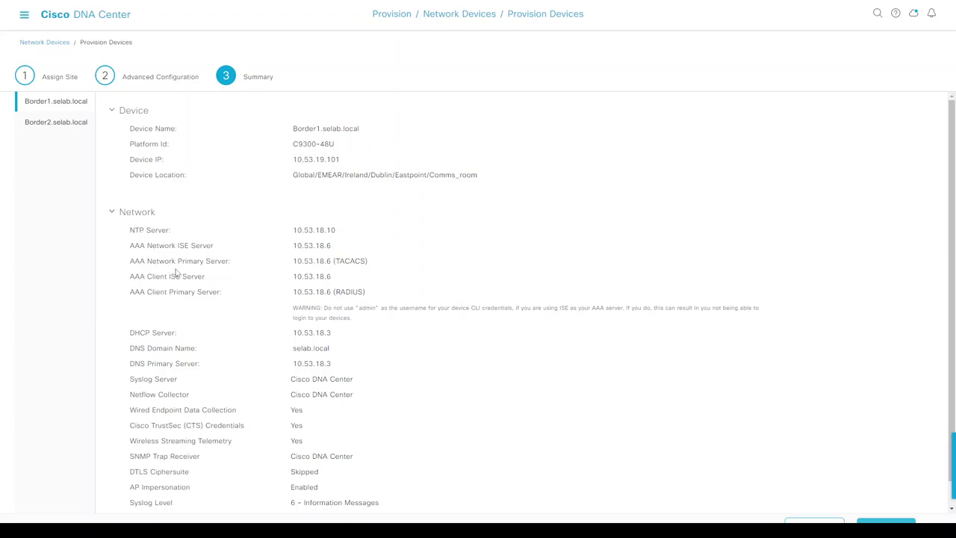
pyautogui.scroll(-1, 179, 274)
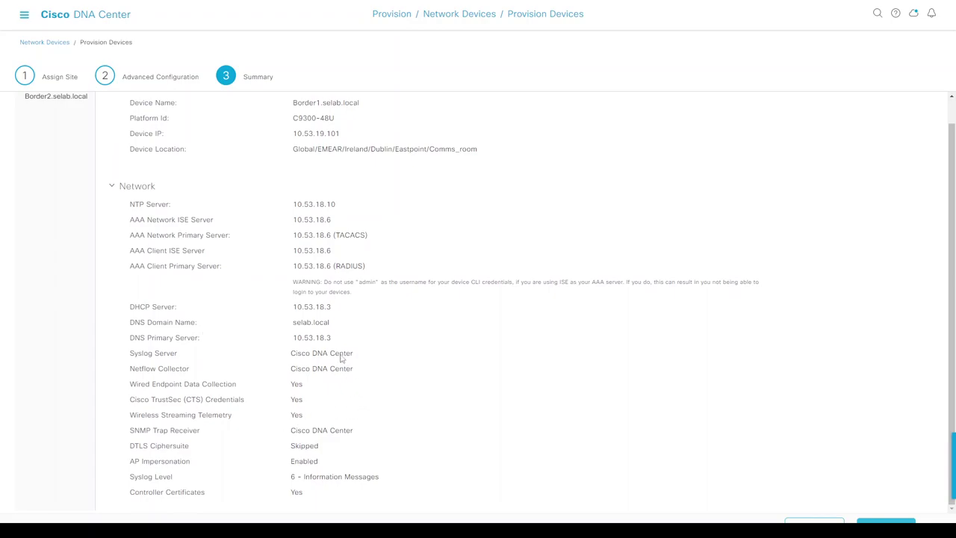
pyautogui.click(885, 520)
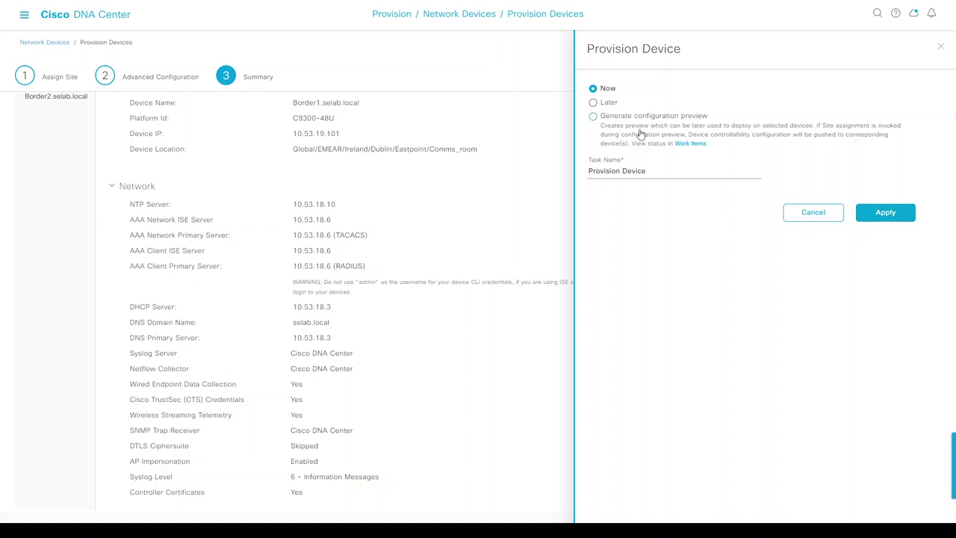
pyautogui.click(605, 120)
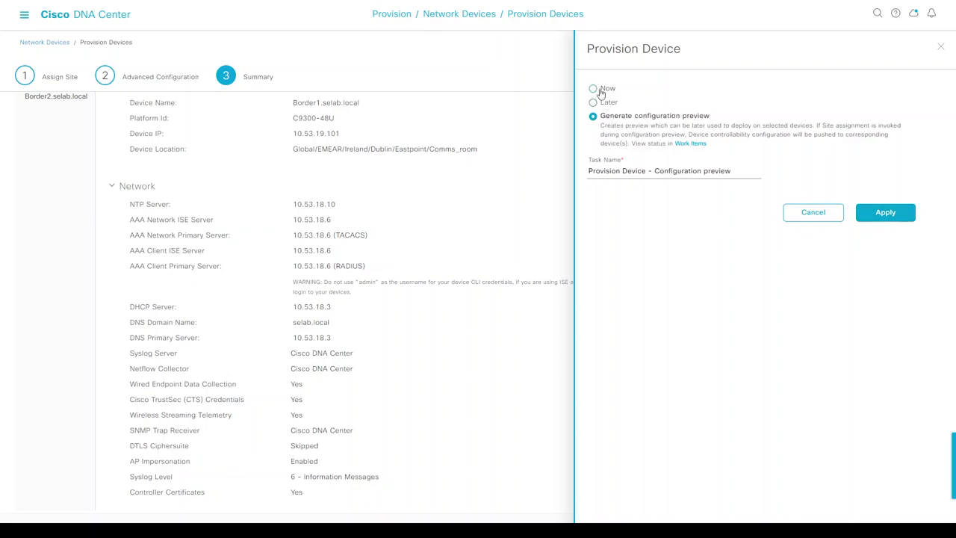
pyautogui.click(593, 88)
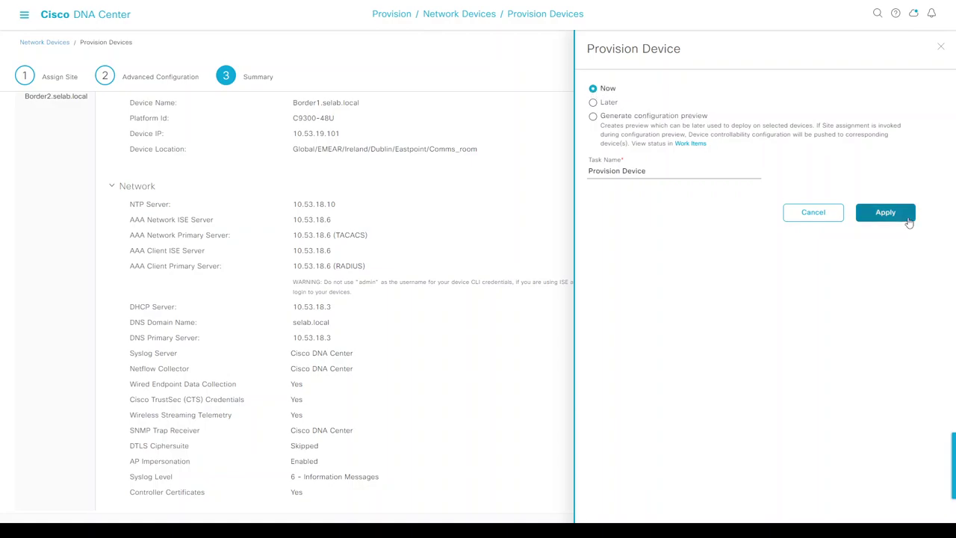
pyautogui.click(885, 213)
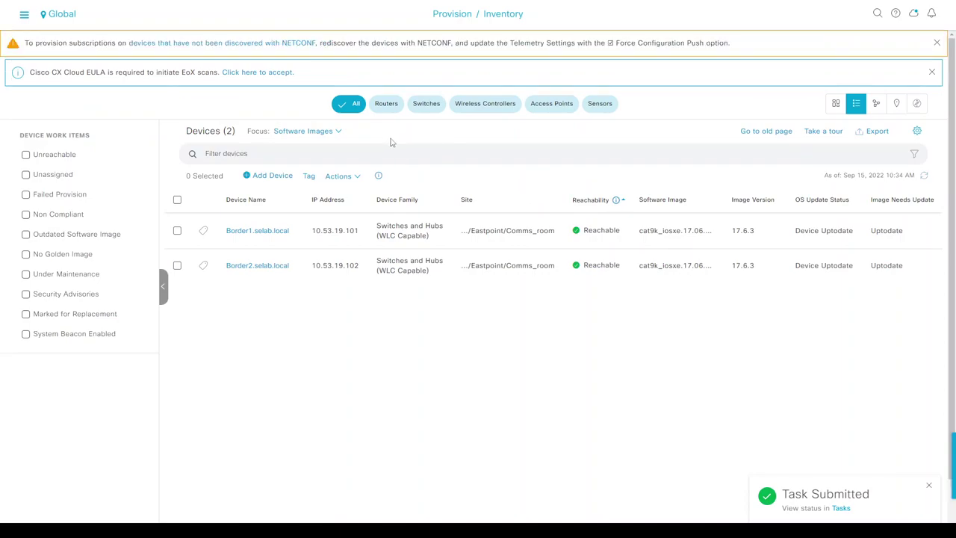
# - Switch the inventory Focus to Provision, review Border1's details, and refresh to see Configuring
pyautogui.click(310, 135)
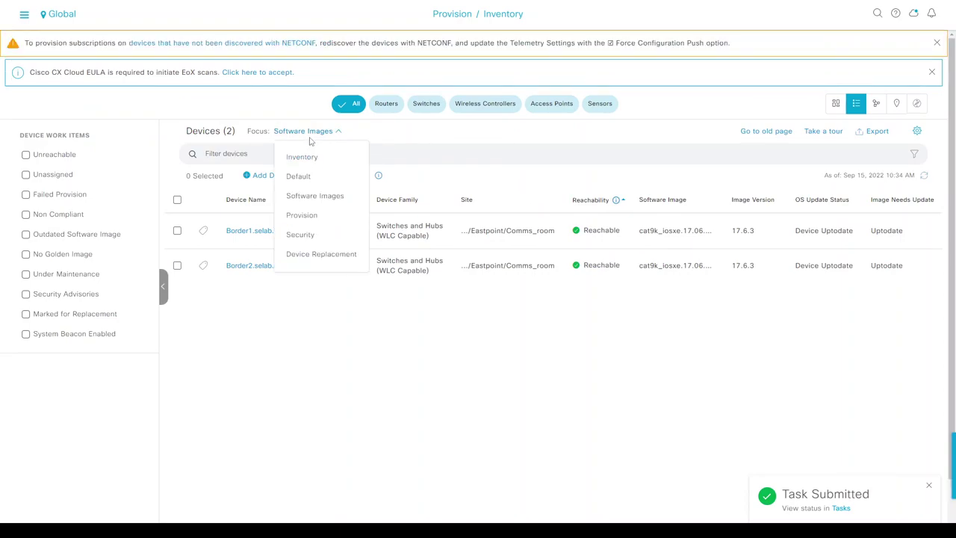
pyautogui.click(303, 215)
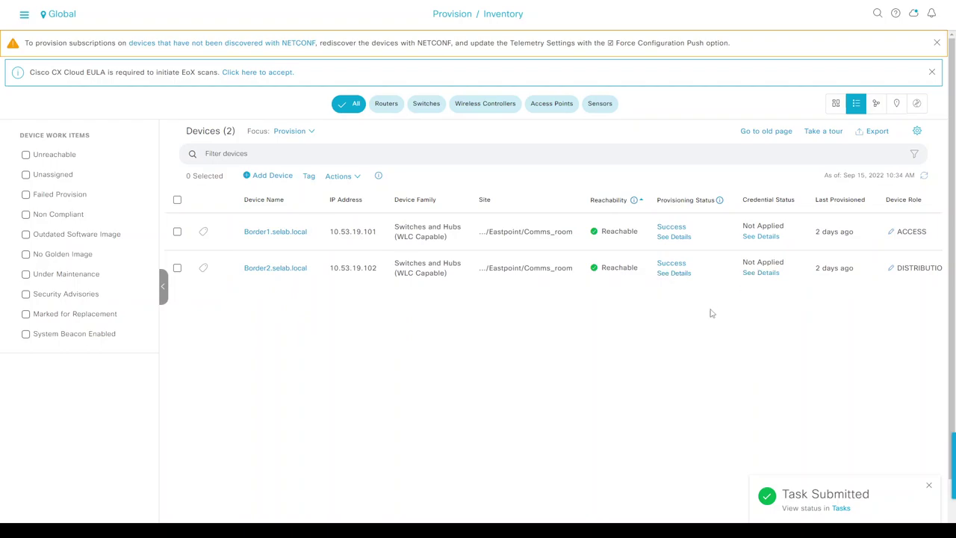
pyautogui.click(673, 236)
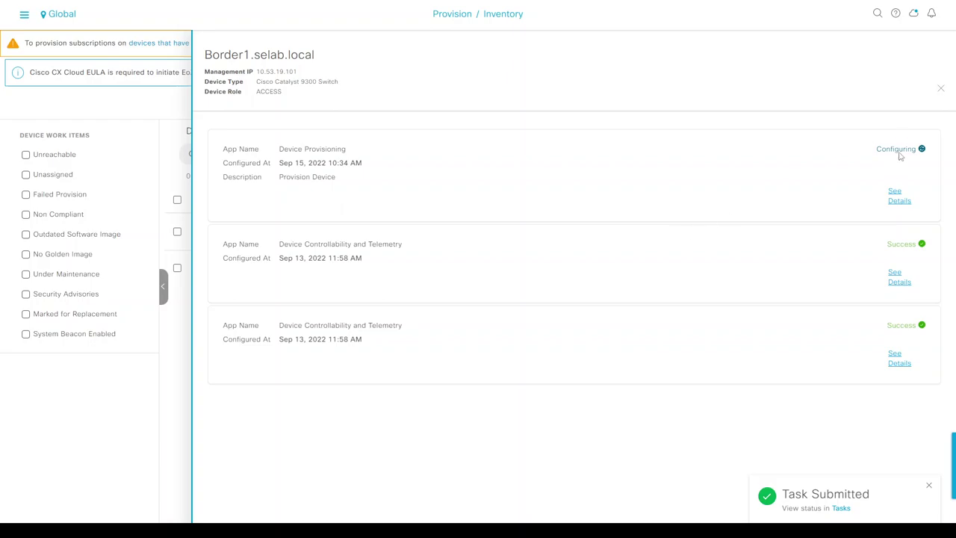
pyautogui.click(940, 89)
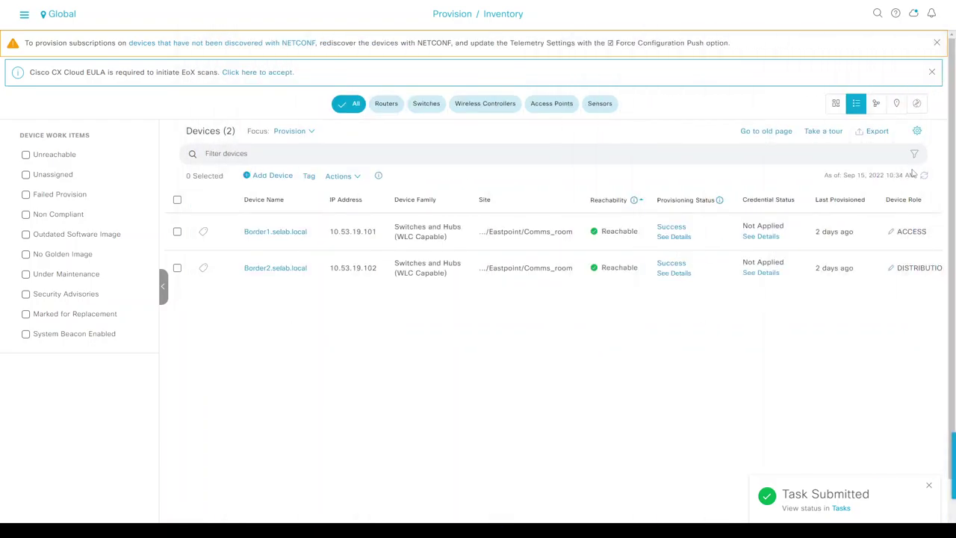
pyautogui.click(924, 177)
pyautogui.moveTo(683, 228)
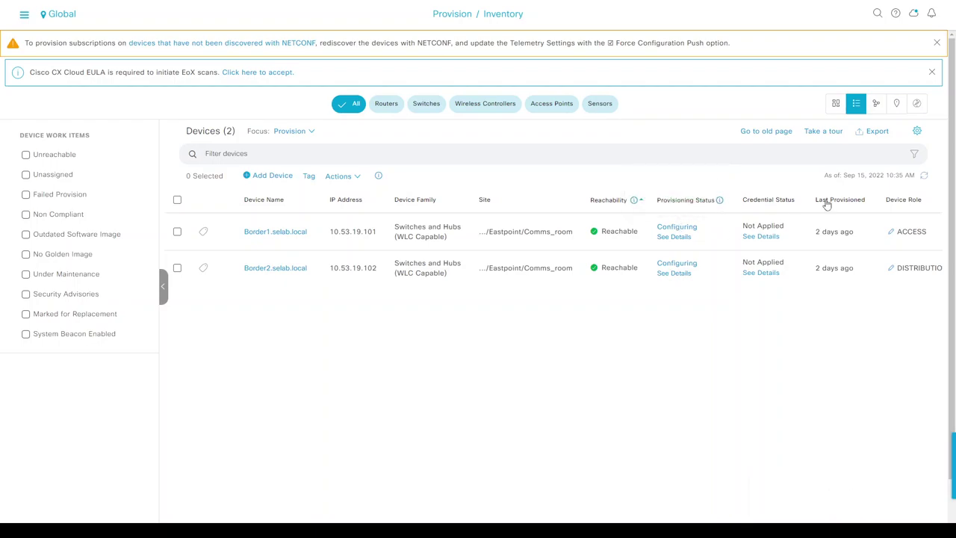
# - Show Border1's pushed AAA configuration with 'sh run | se aaa'
pyautogui.hotkey('alt', 'Tab')
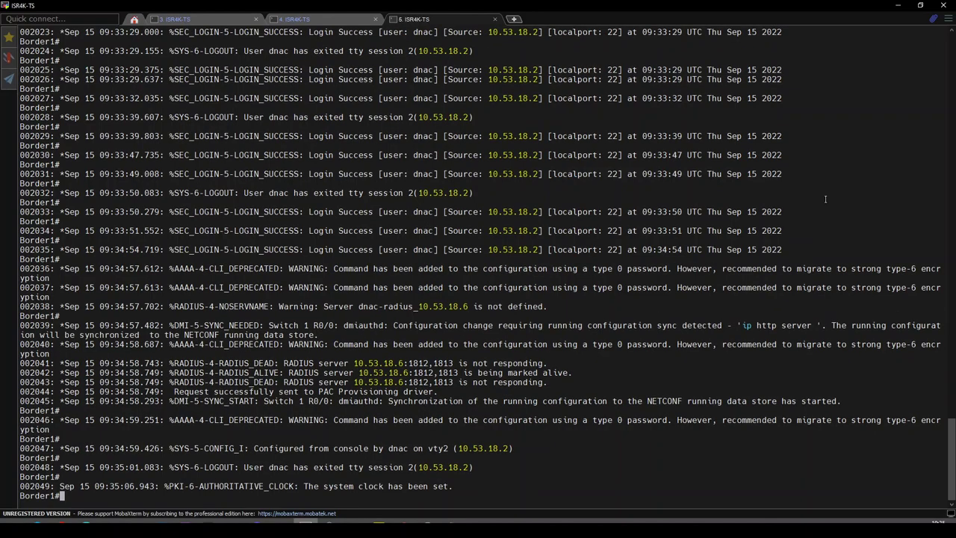
pyautogui.press('Return')
pyautogui.press('Return')
pyautogui.press('Return')
pyautogui.press('Return')
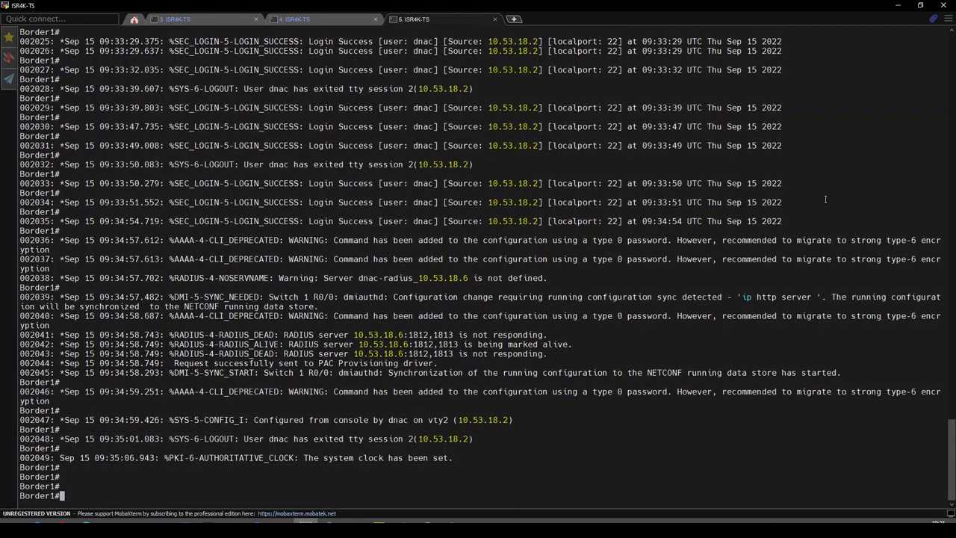
pyautogui.write('sh run | se aaa')
pyautogui.press('Return')
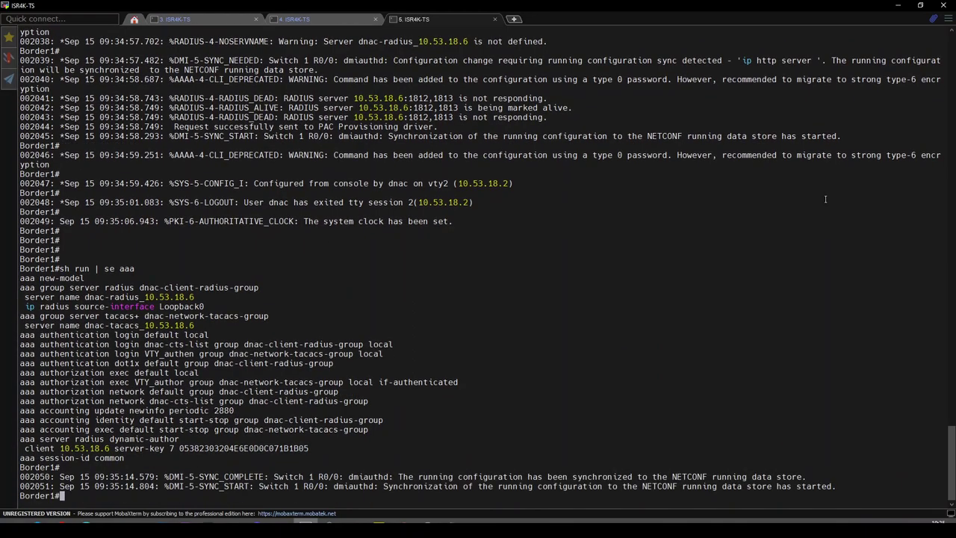
pyautogui.press('Return')
pyautogui.press('Return')
pyautogui.press('Return')
pyautogui.press('Return')
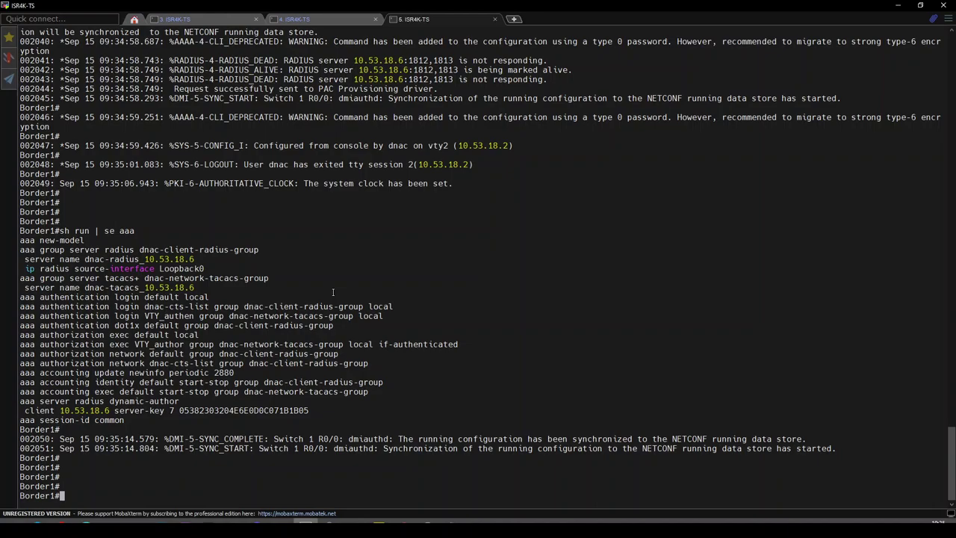
# - Run 'sh aaa servers' on Border1, revealing RADIUS server 10.53.18.6 as DEAD
pyautogui.write('sh aaa servers')
pyautogui.press('Return')
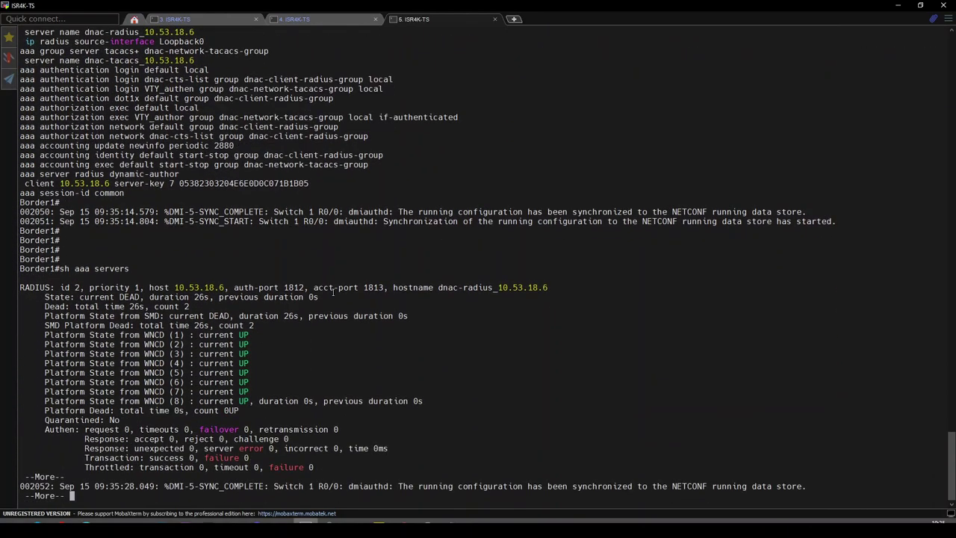
pyautogui.press('Return')
pyautogui.press('Return')
pyautogui.press('Return')
pyautogui.press('Return')
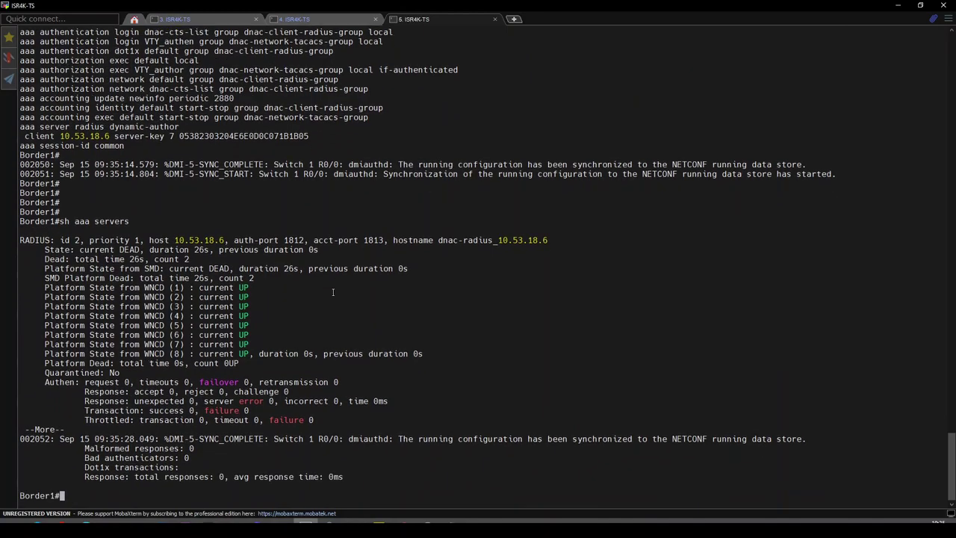
pyautogui.doubleClick(130, 250)
pyautogui.press('Return')
pyautogui.press('Return')
pyautogui.press('Return')
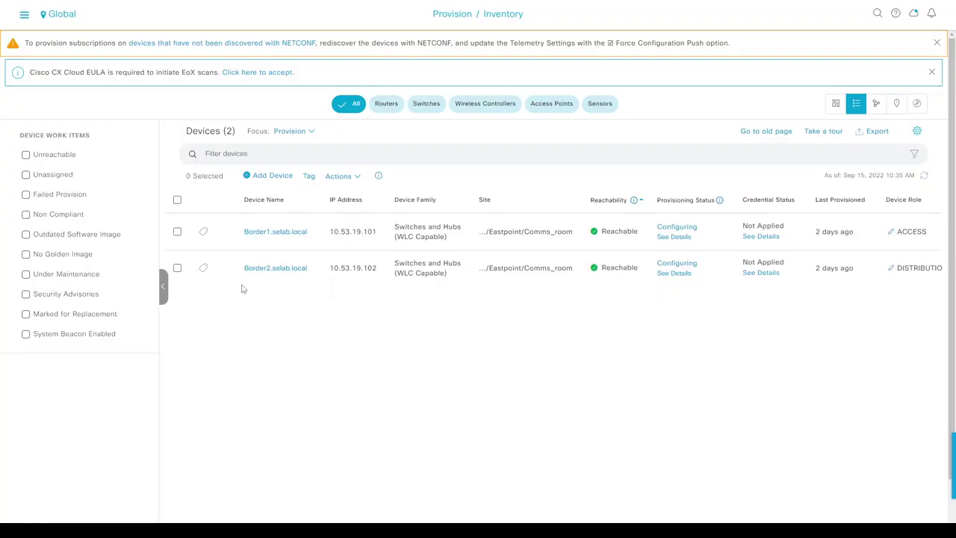
pyautogui.click(923, 177)
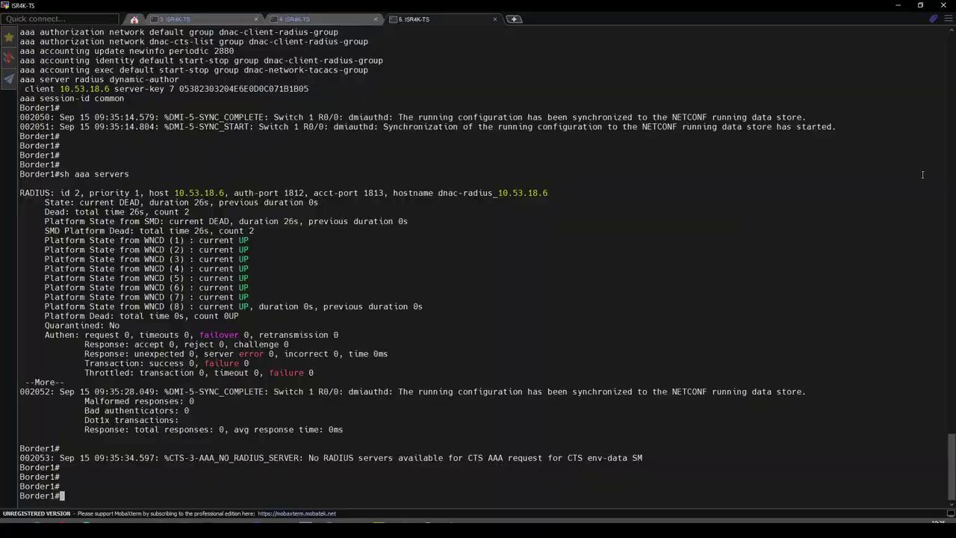
pyautogui.press('Return')
pyautogui.press('Return')
pyautogui.press('Up')
pyautogui.press('Return')
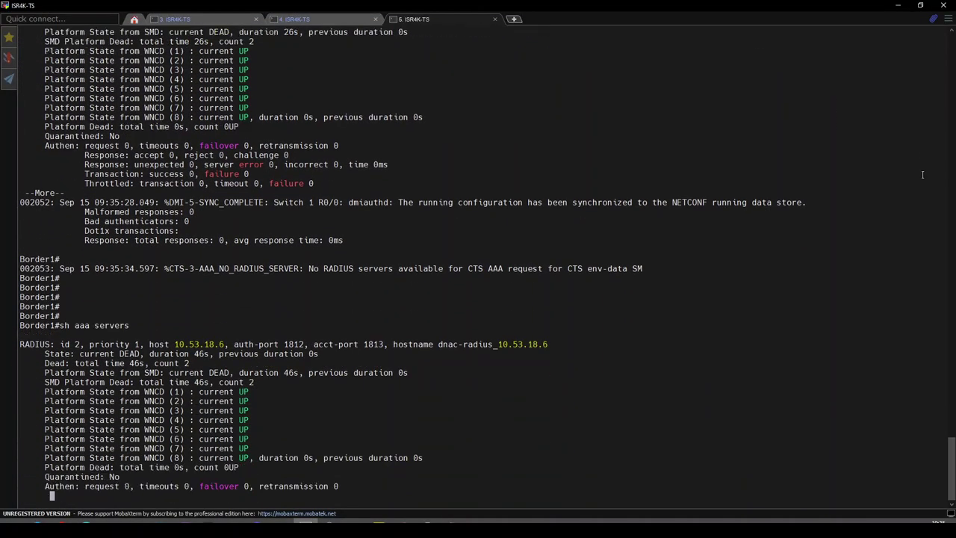
pyautogui.press('q')
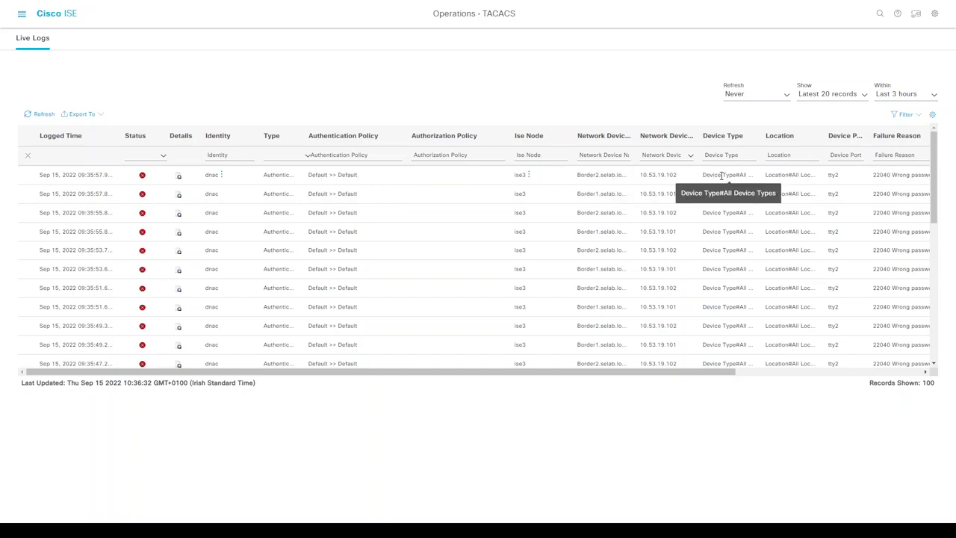
# - Set Border1.selab.local's device type to Switches in ISE Network Devices and save
pyautogui.click(21, 14)
pyautogui.click(424, 44)
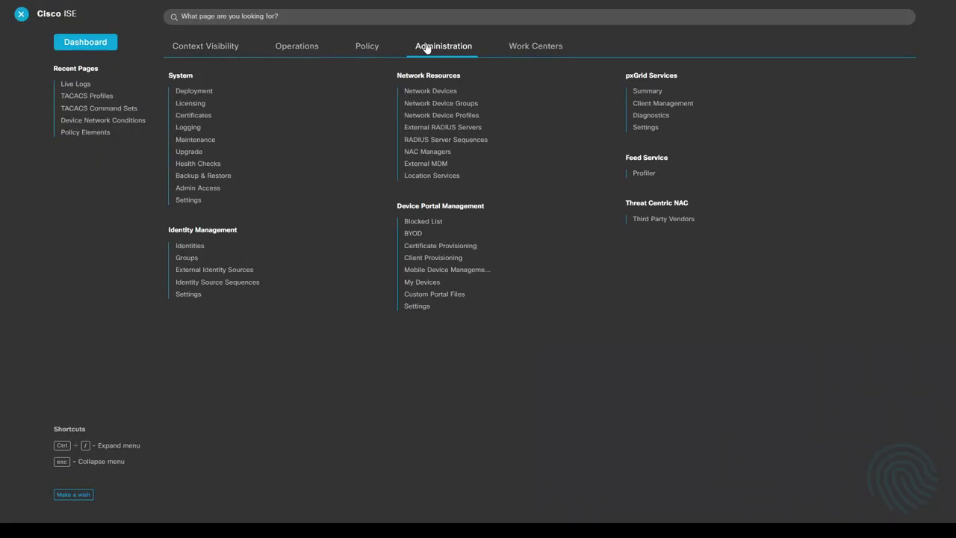
pyautogui.click(430, 92)
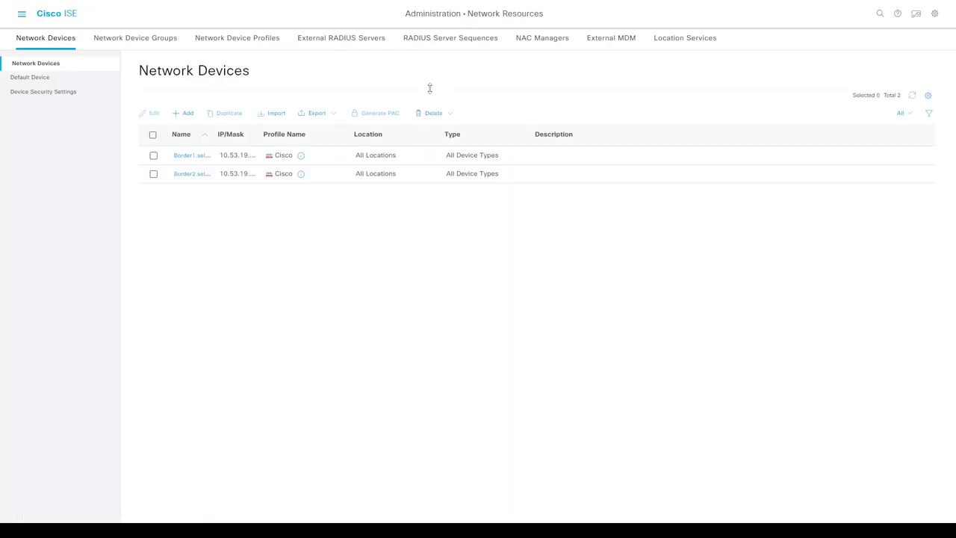
pyautogui.click(153, 155)
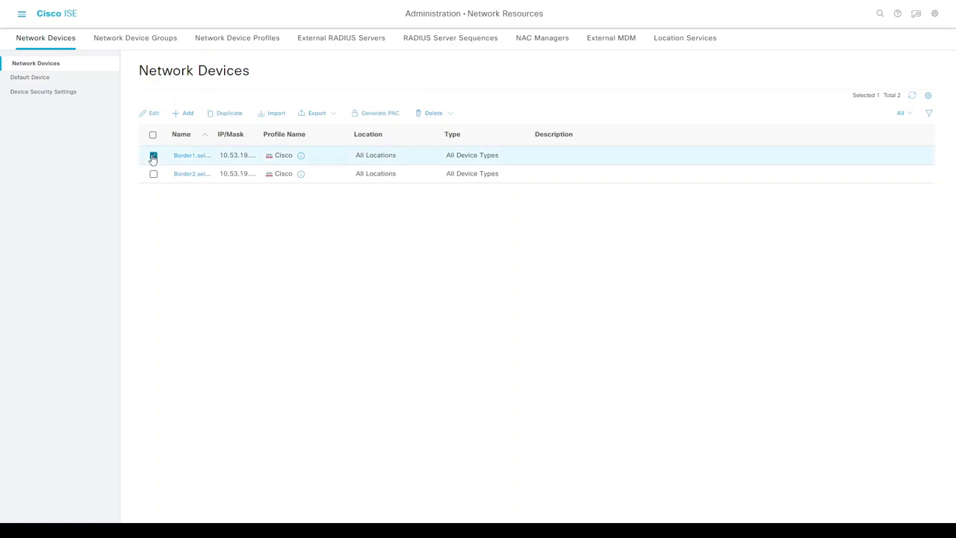
pyautogui.click(148, 116)
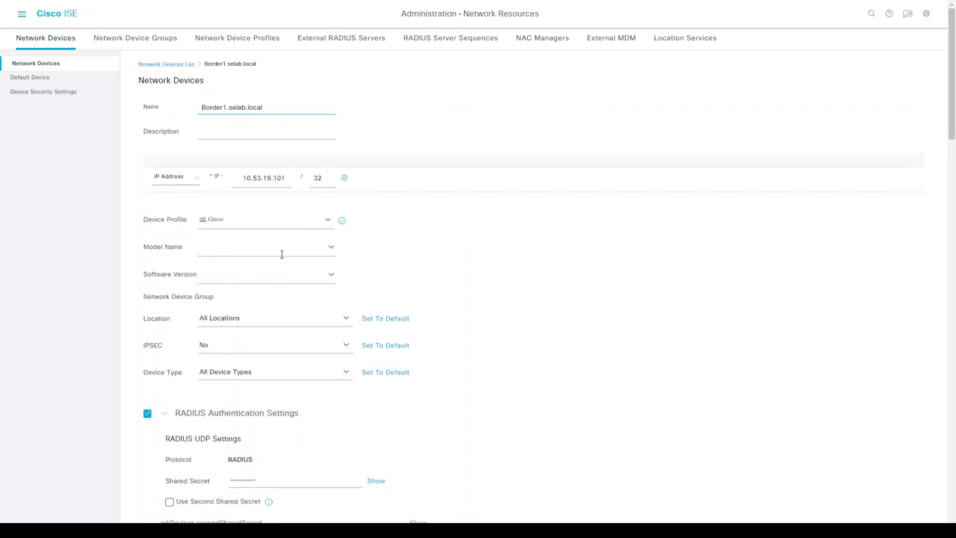
pyautogui.click(345, 375)
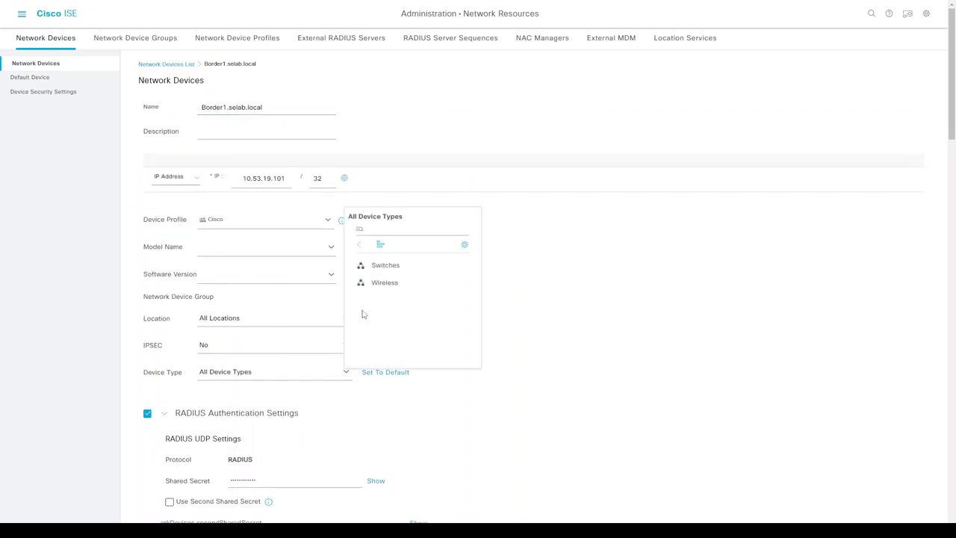
pyautogui.click(381, 265)
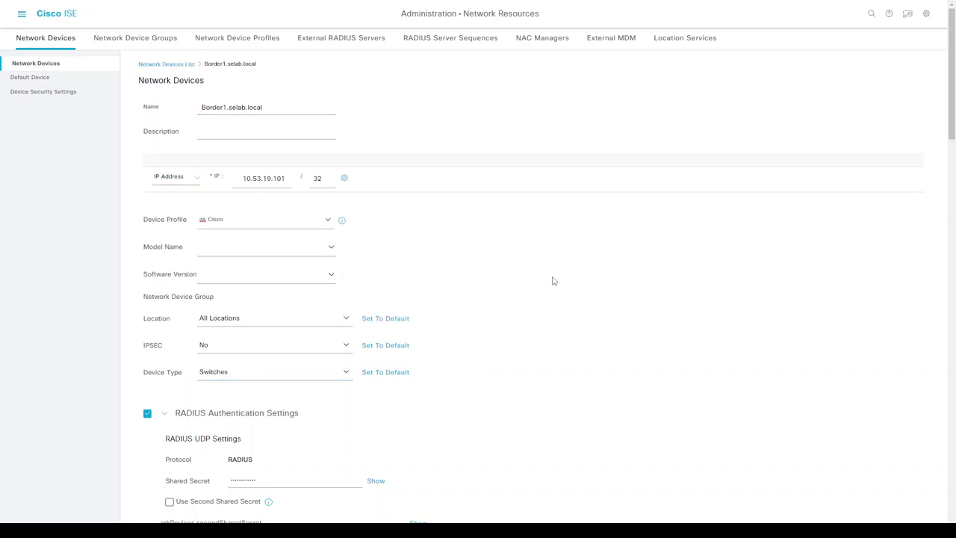
pyautogui.scroll(-15, 553, 281)
pyautogui.click(850, 520)
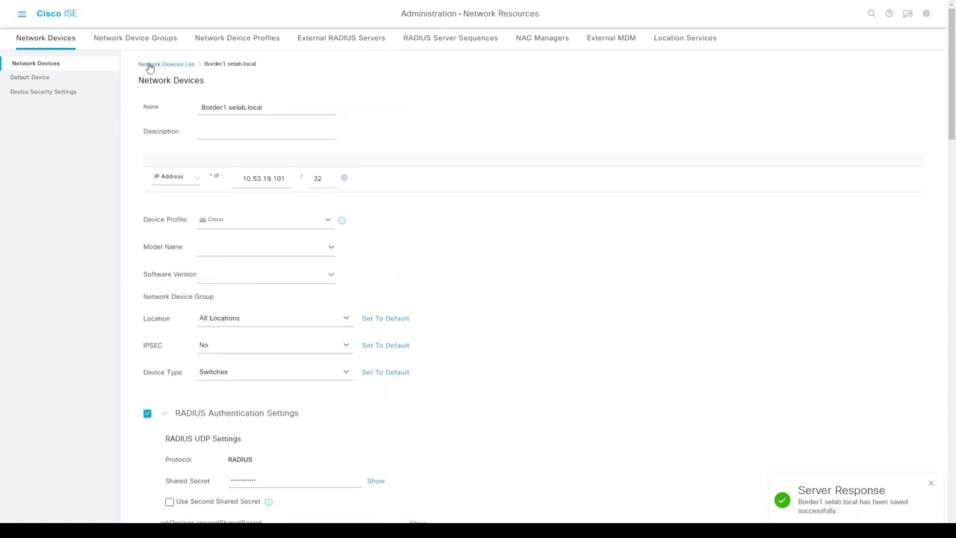
pyautogui.click(146, 65)
# - Set Border2.selab.local's device type to Switches and save, leaving its location unchanged
pyautogui.click(154, 176)
pyautogui.click(152, 114)
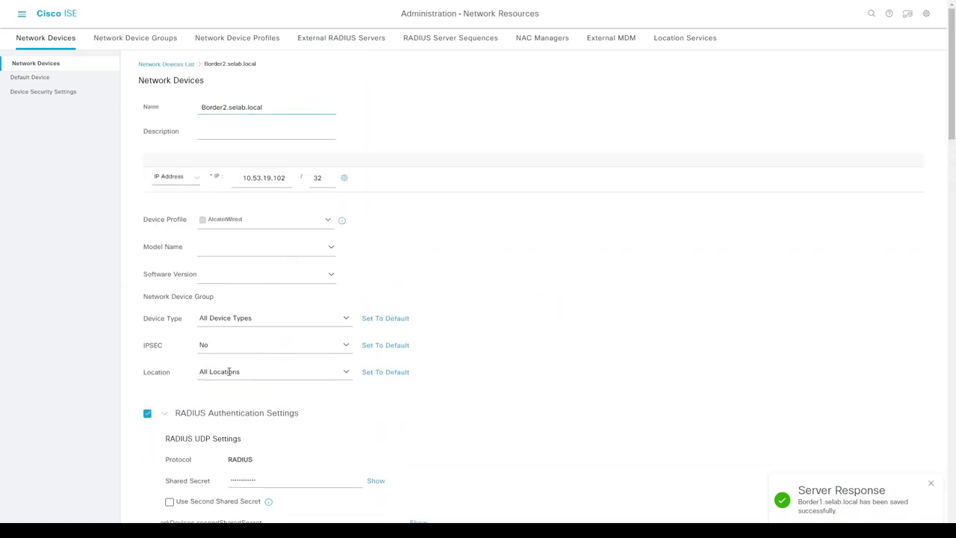
pyautogui.click(346, 371)
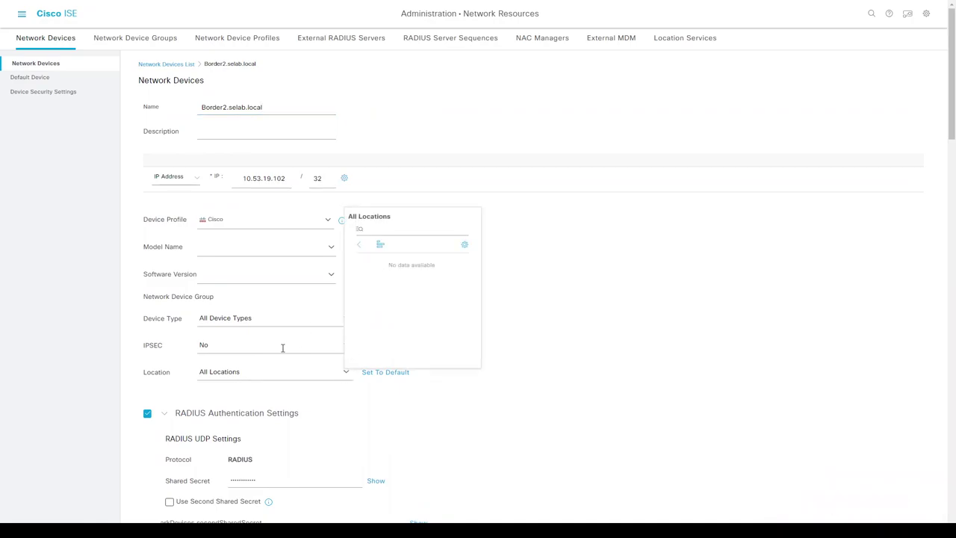
pyautogui.click(364, 403)
pyautogui.click(346, 373)
pyautogui.click(515, 346)
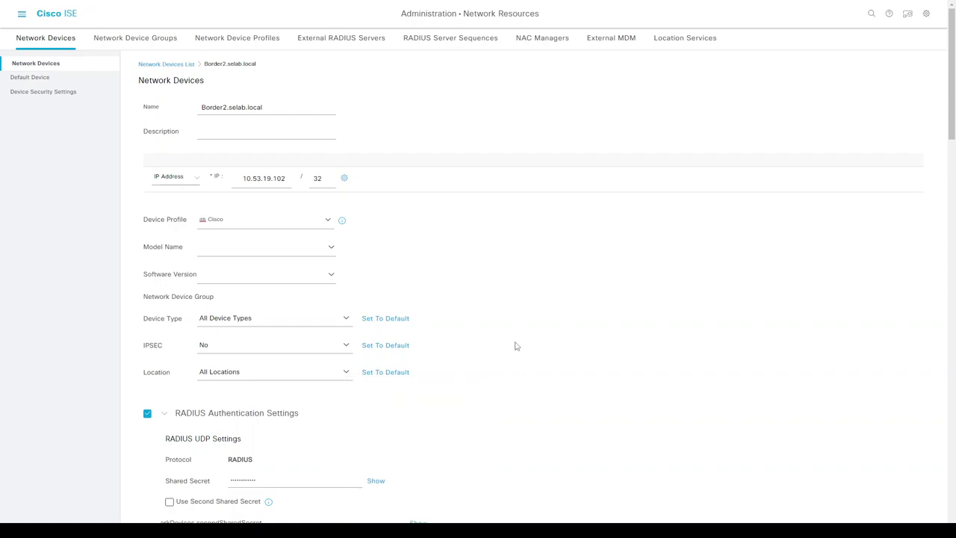
pyautogui.click(341, 321)
pyautogui.click(412, 386)
pyautogui.scroll(-15, 573, 307)
pyautogui.click(848, 519)
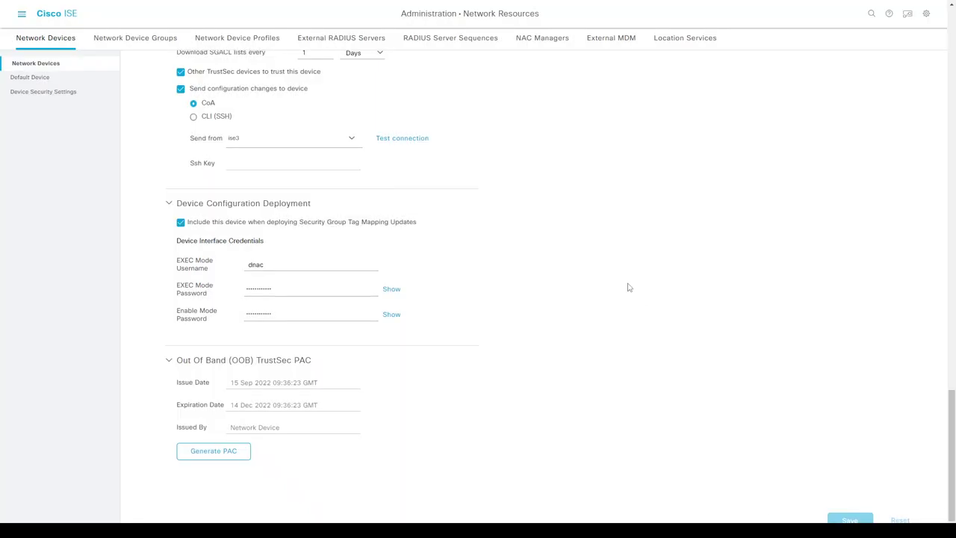
pyautogui.click(147, 65)
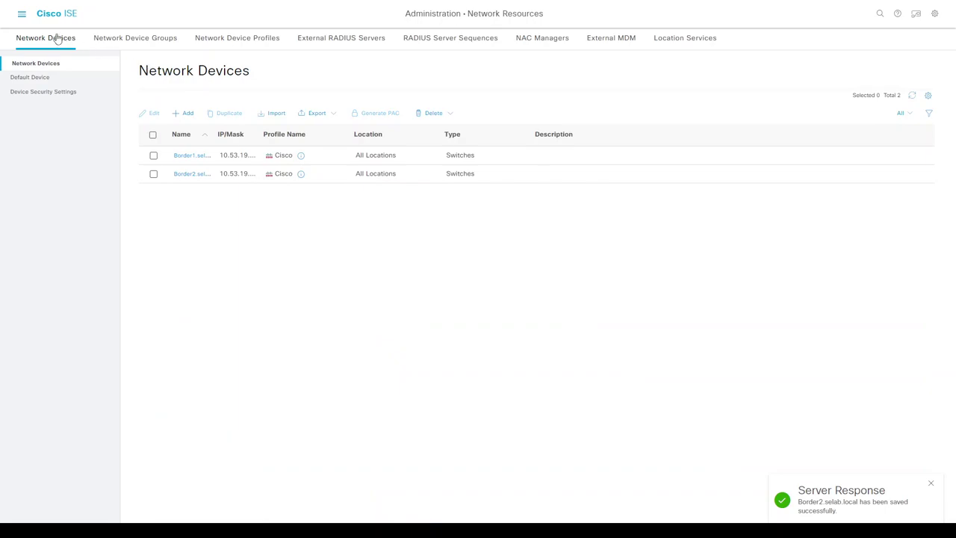
# - Open RADIUS Live Logs, then TACACS Live Logs showing failed dnac authentications from both borders
pyautogui.click(21, 15)
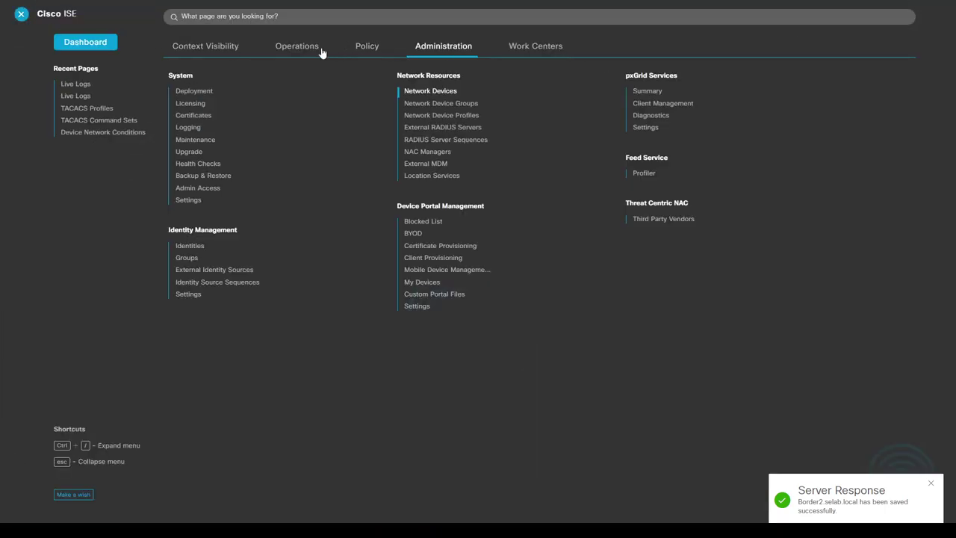
pyautogui.click(314, 50)
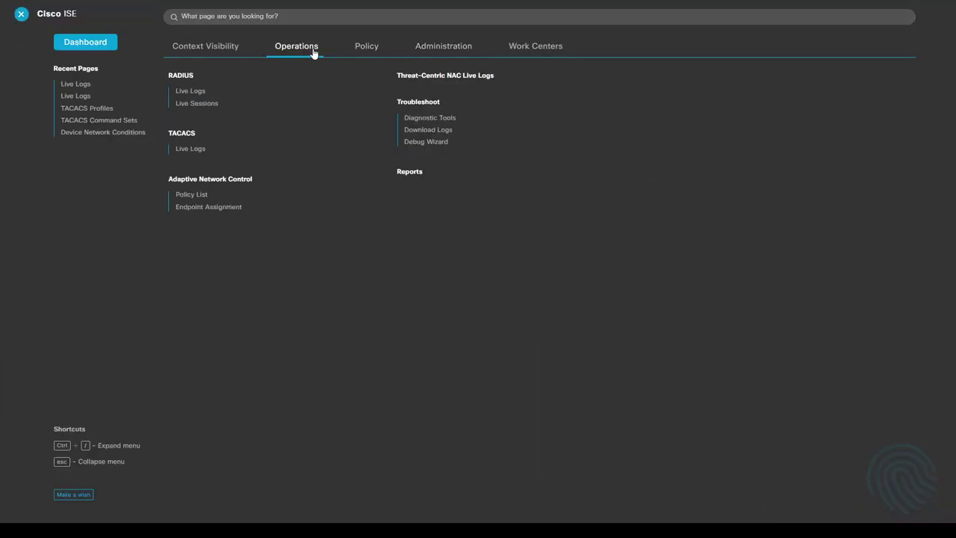
pyautogui.click(191, 91)
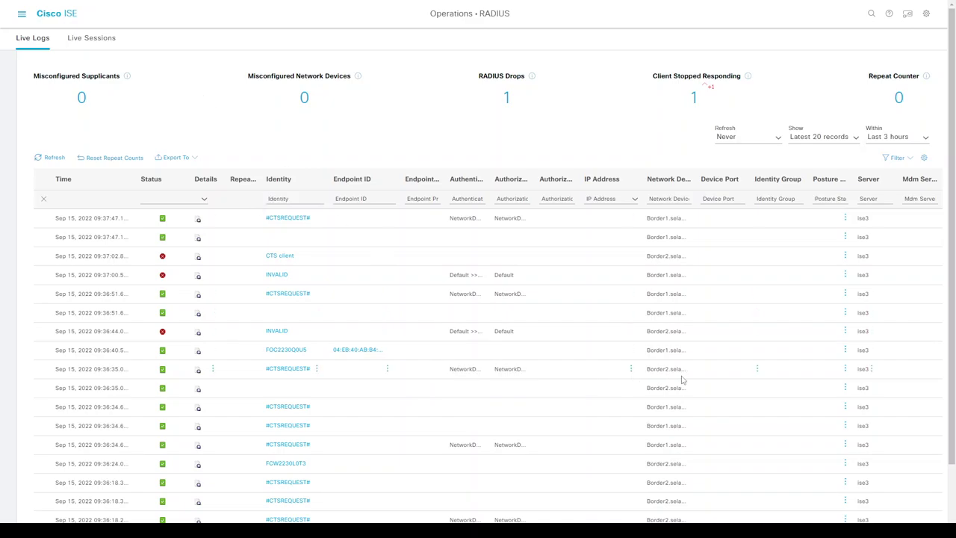
pyautogui.click(21, 15)
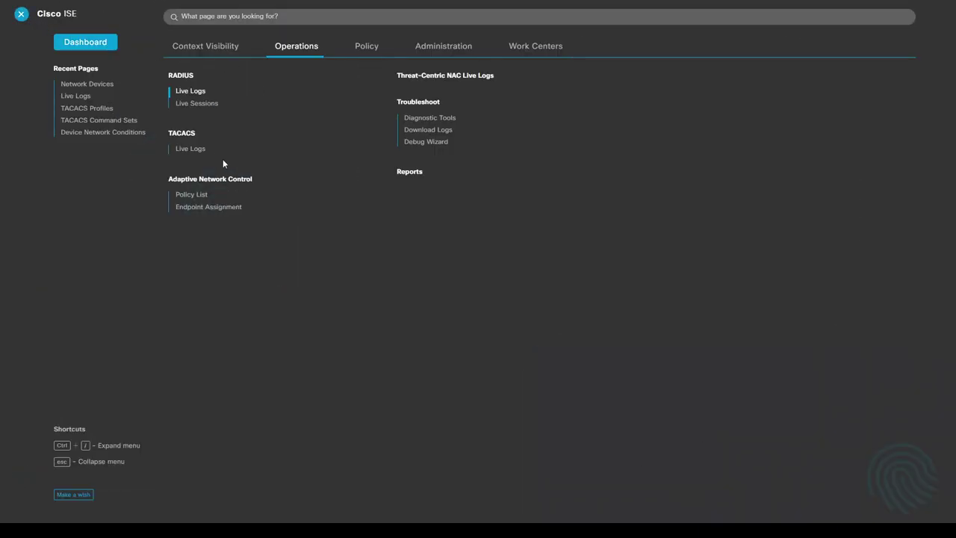
pyautogui.click(191, 149)
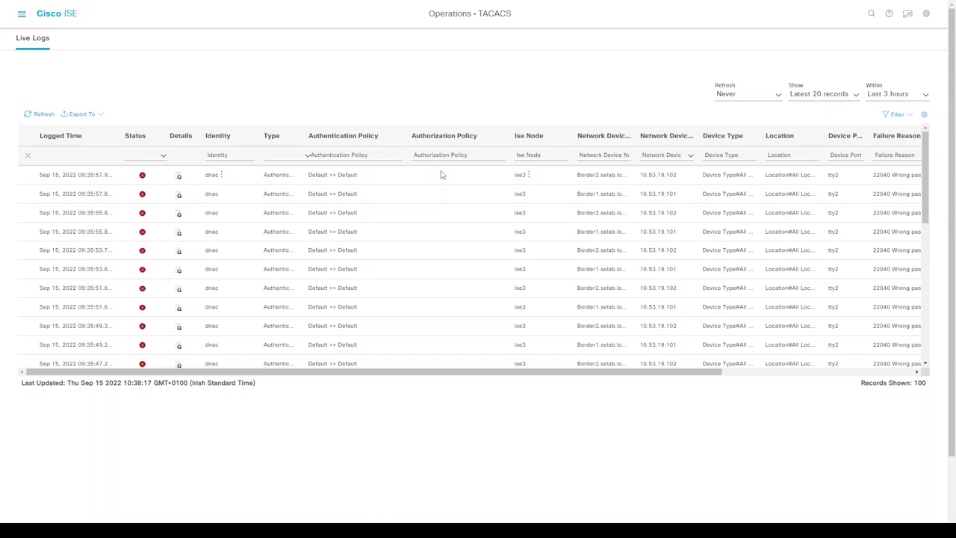
# - Select Border1 and Border2 and run Resync Device, confirming the warning with OK
pyautogui.hotkey('ctrl', 'Tab')
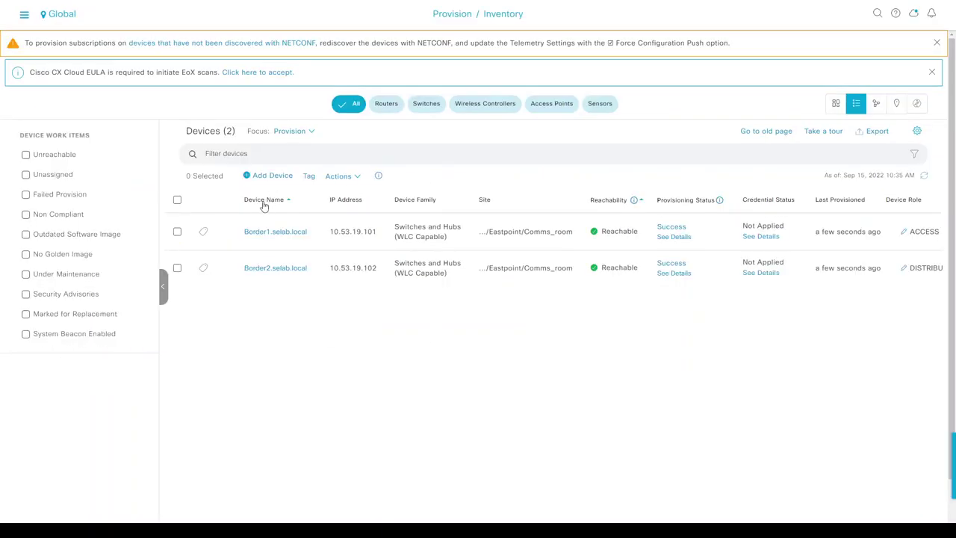
pyautogui.click(178, 200)
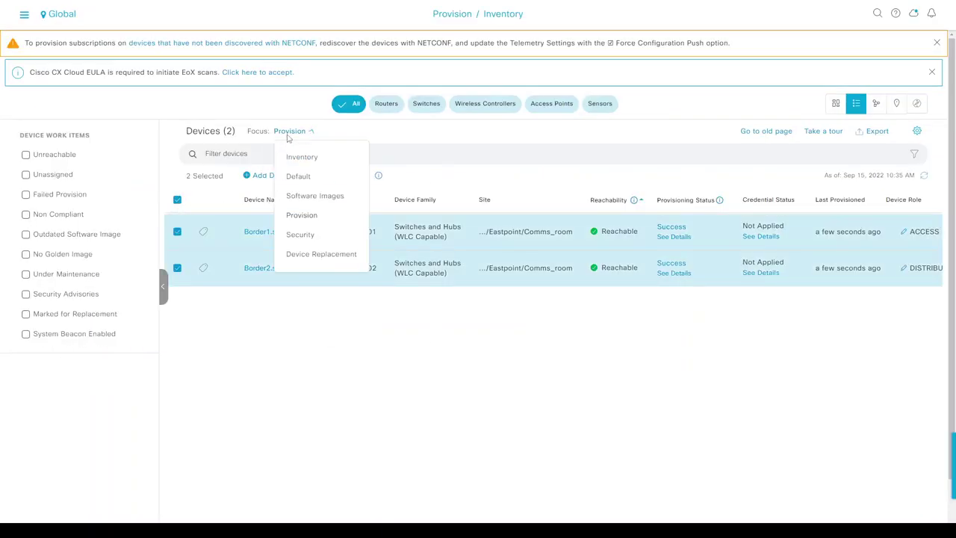
pyautogui.click(339, 176)
pyautogui.moveTo(367, 202)
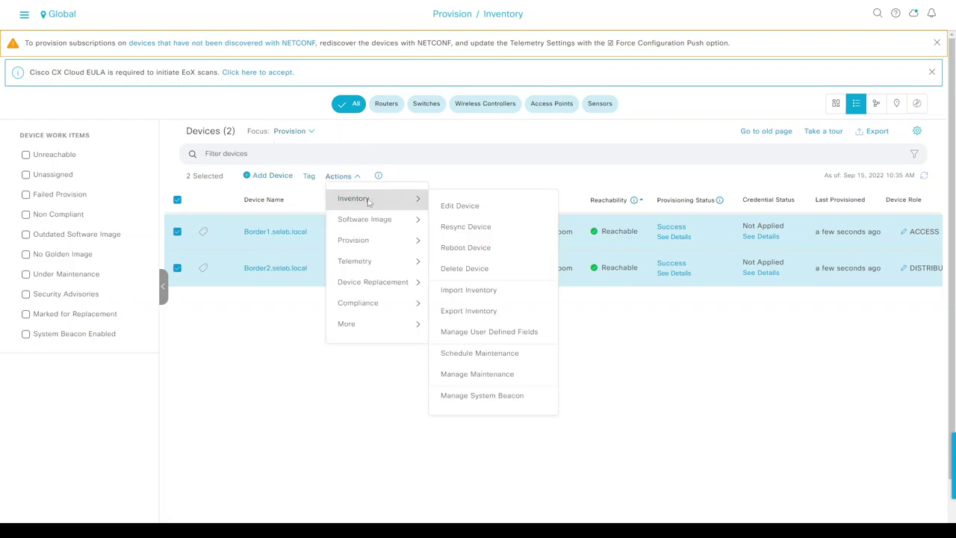
pyautogui.click(461, 225)
pyautogui.click(496, 311)
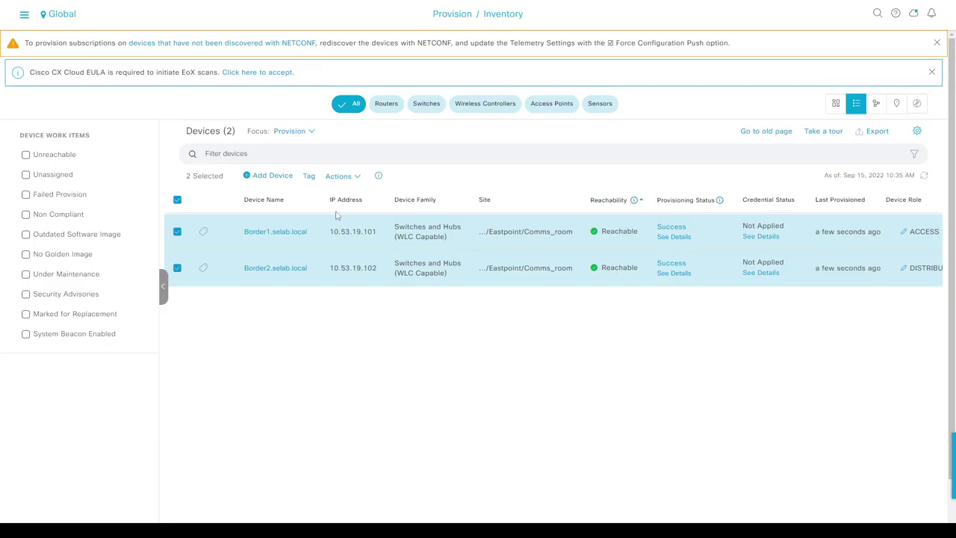
# - Rerun 'sh aaa servers' on Border1 to confirm the RADIUS server is now up
pyautogui.hotkey('alt', 'Tab')
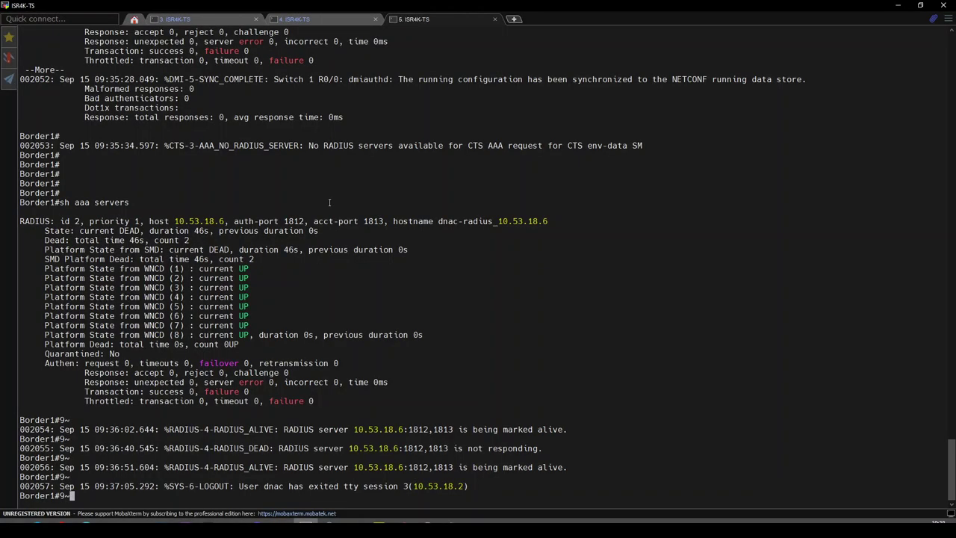
pyautogui.press('BackSpace')
pyautogui.press('BackSpace')
pyautogui.press('Return')
pyautogui.press('Return')
pyautogui.press('Return')
pyautogui.press('Return')
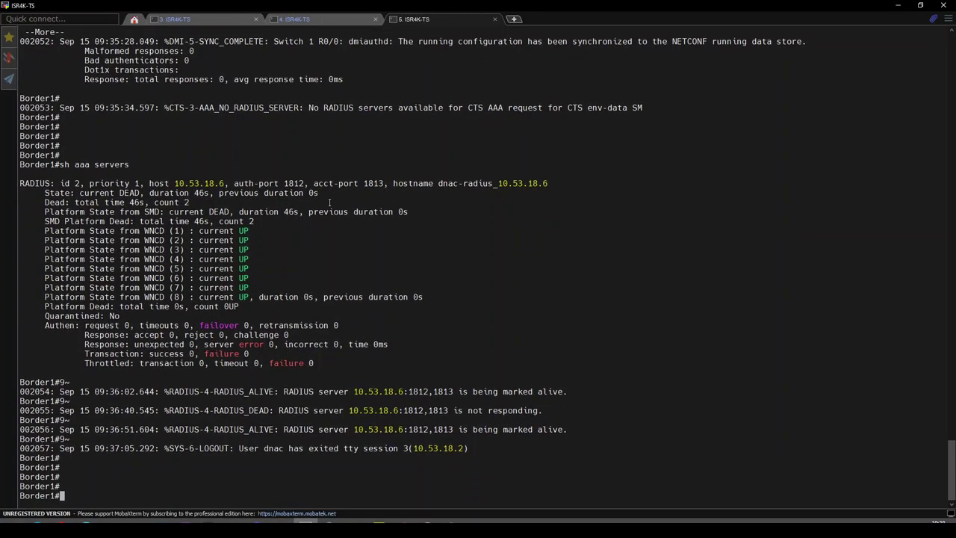
pyautogui.press('Up')
pyautogui.press('Return')
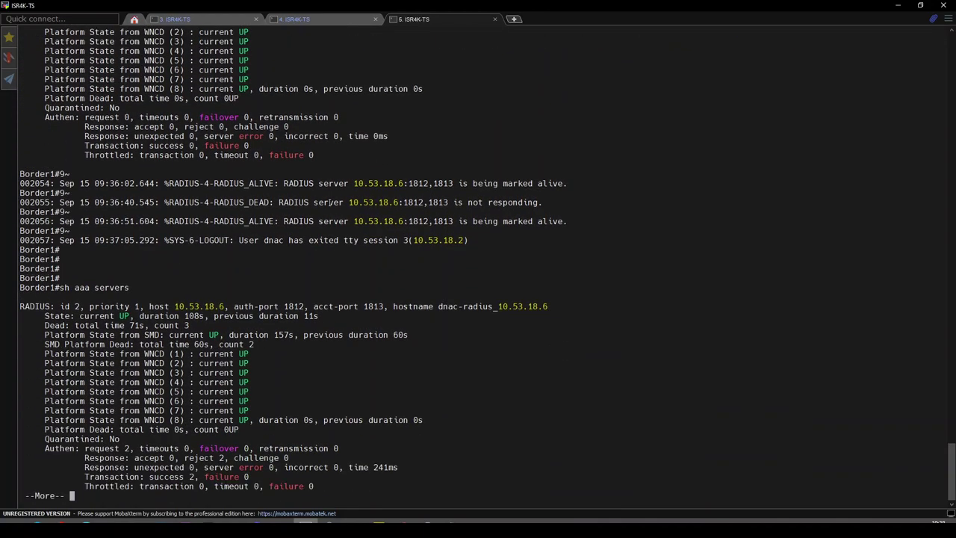
pyautogui.press('space')
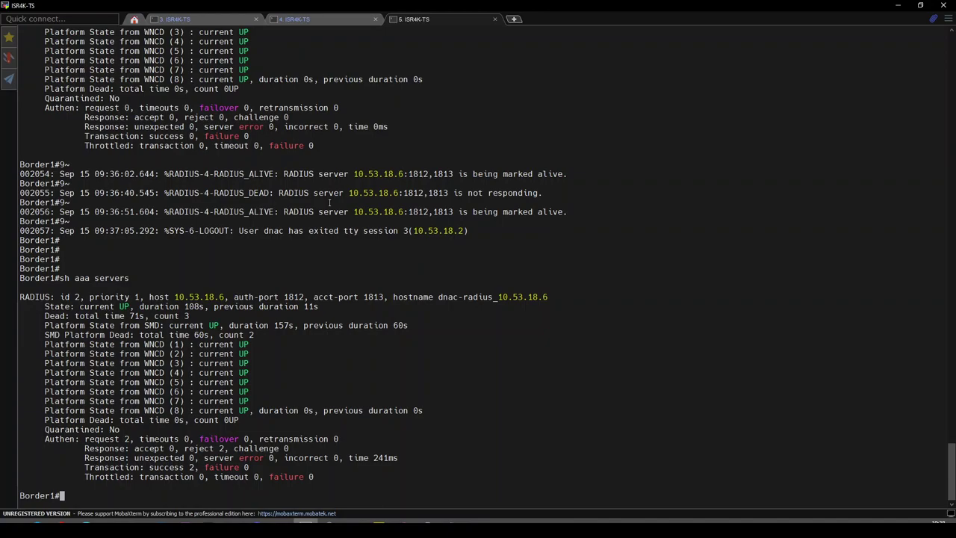
# - Check the downloaded CTS data with 'sh cts environment-data' and 'sh cts pacs'
pyautogui.write('sh cts envi')
pyautogui.press('Tab')
pyautogui.press('Return')
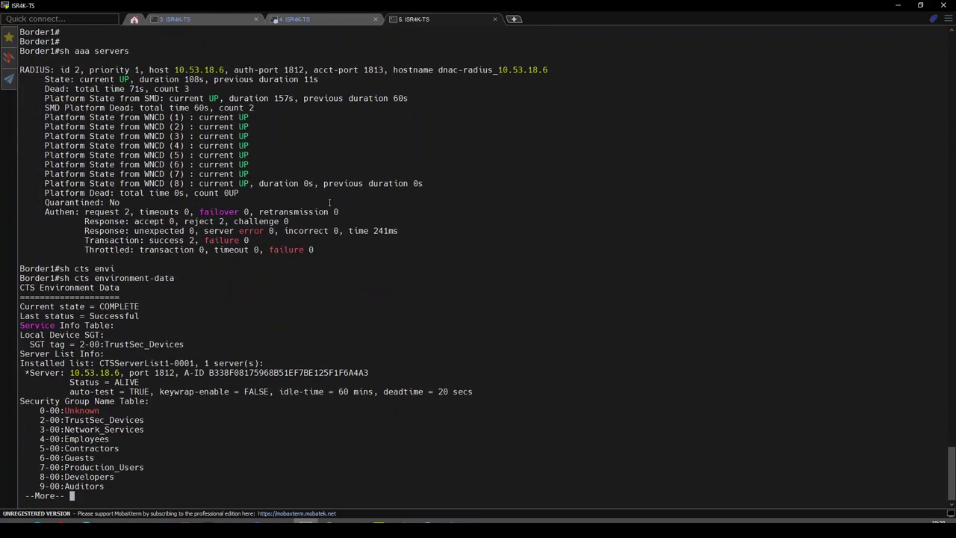
pyautogui.press('Return')
pyautogui.press('Return')
pyautogui.press('Return')
pyautogui.press('Return')
pyautogui.press('Return')
pyautogui.press('Return')
pyautogui.press('Return')
pyautogui.press('Return')
pyautogui.press('Return')
pyautogui.press('Return')
pyautogui.press('Return')
pyautogui.press('Return')
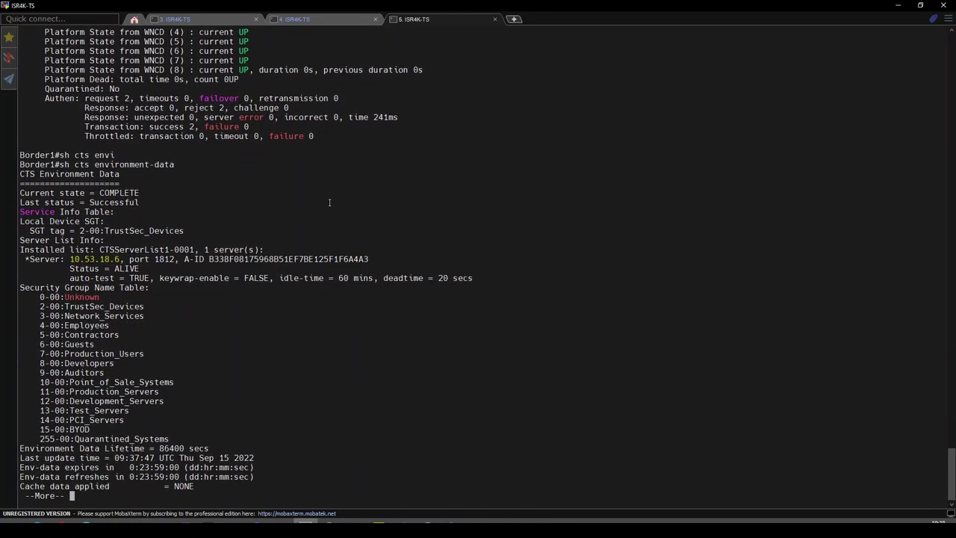
pyautogui.press('Return')
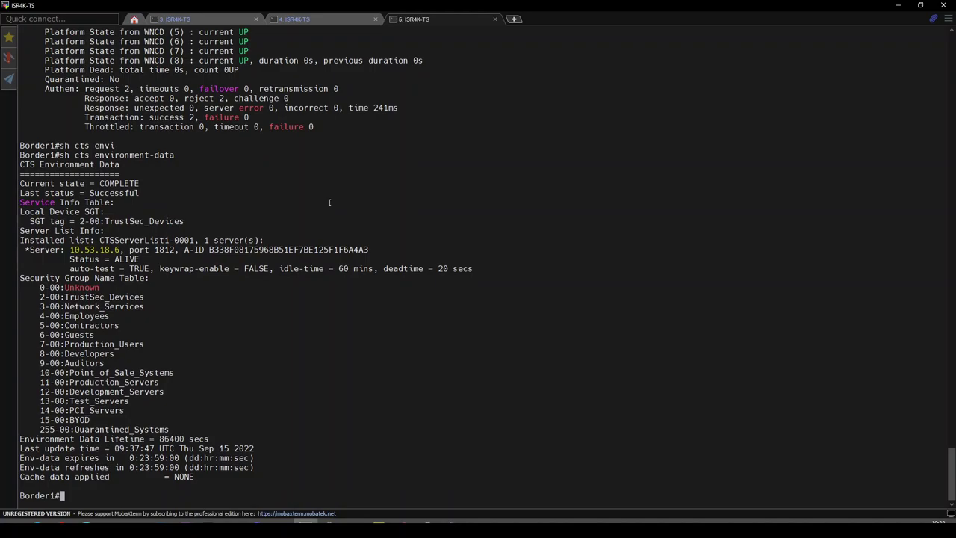
pyautogui.write('sh cts pac')
pyautogui.press('Tab')
pyautogui.press('Return')
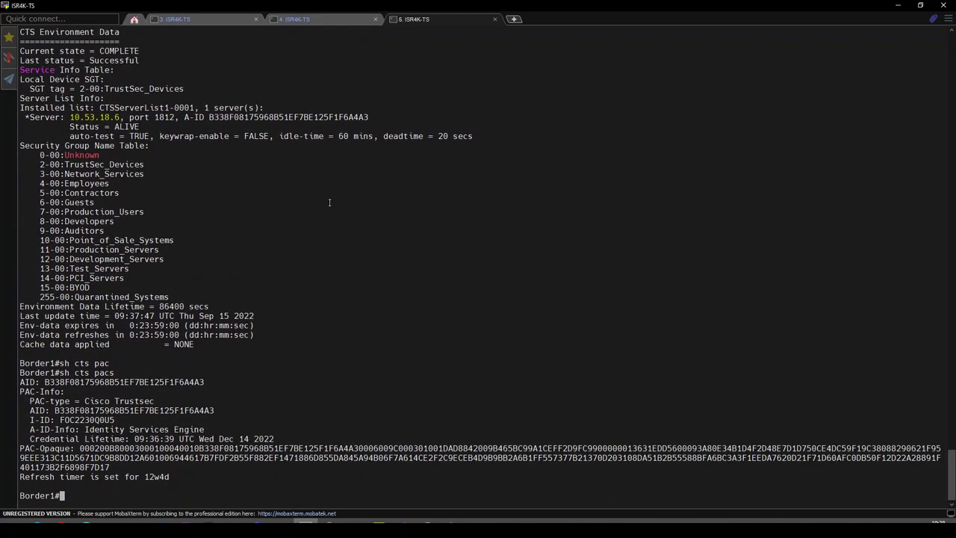
pyautogui.press('Return')
pyautogui.press('Return')
pyautogui.press('Return')
pyautogui.press('Return')
pyautogui.press('Return')
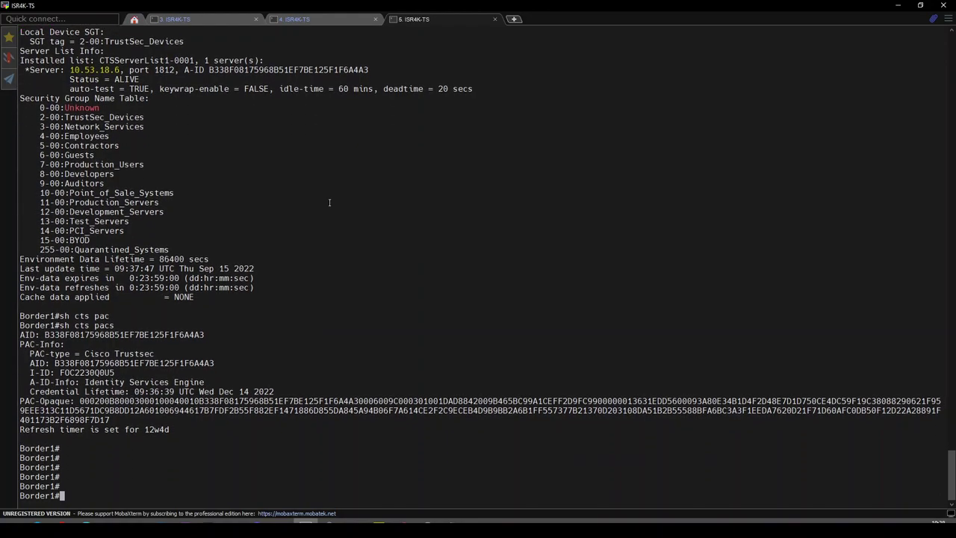
pyautogui.hotkey('alt', 'Tab')
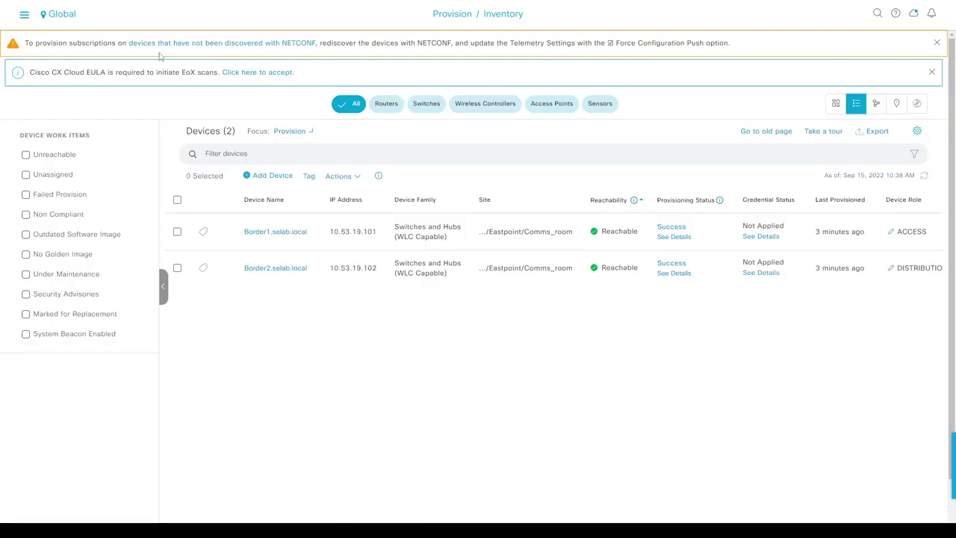
# - Refresh ISE's TACACS live logs, then go to Operations > RADIUS > Live Logs
pyautogui.hotkey('ctrl', 'Tab')
pyautogui.hotkey('ctrl', 'Tab')
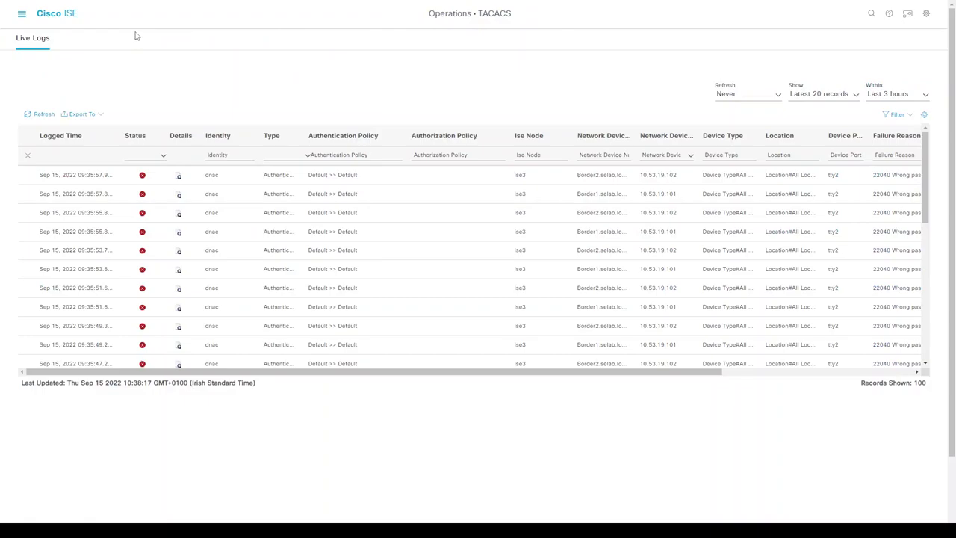
pyautogui.click(41, 115)
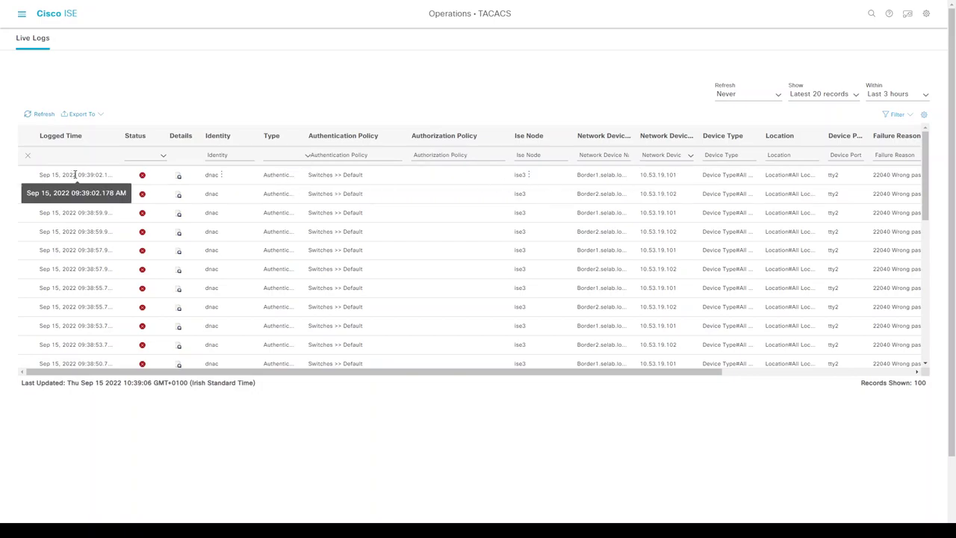
pyautogui.click(21, 13)
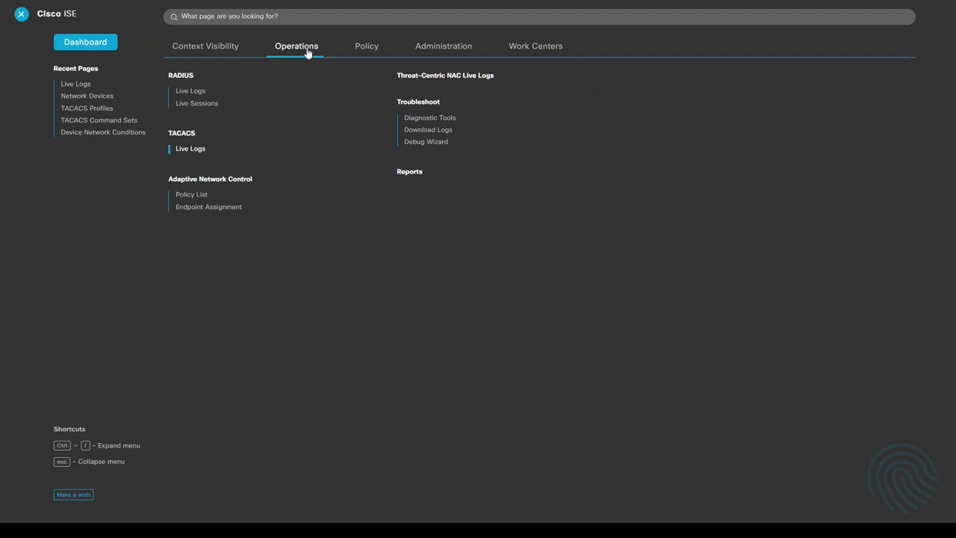
pyautogui.click(197, 91)
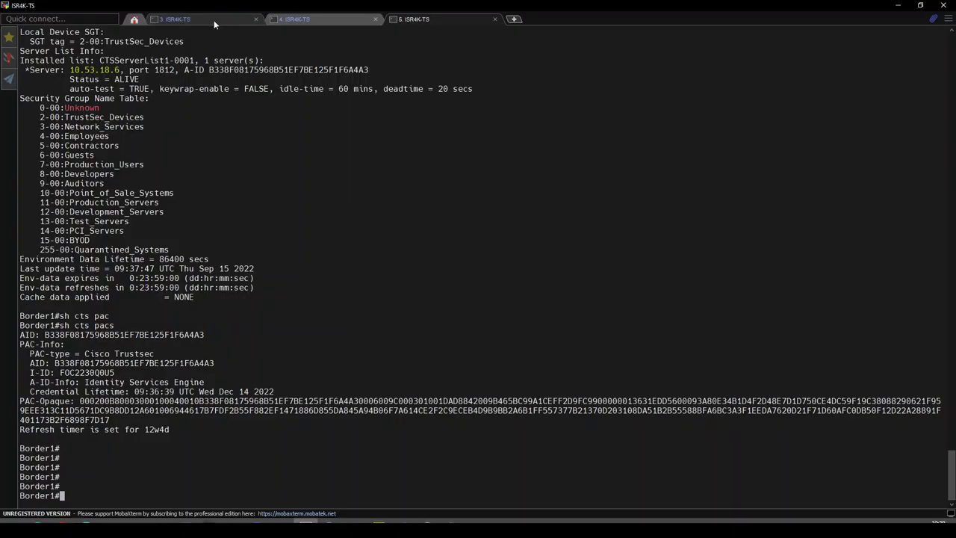
# - Compare both switches' boot logs, marking model C9300-48U and serials FCW2231E10X and FCW2230G0QW
pyautogui.click(212, 21)
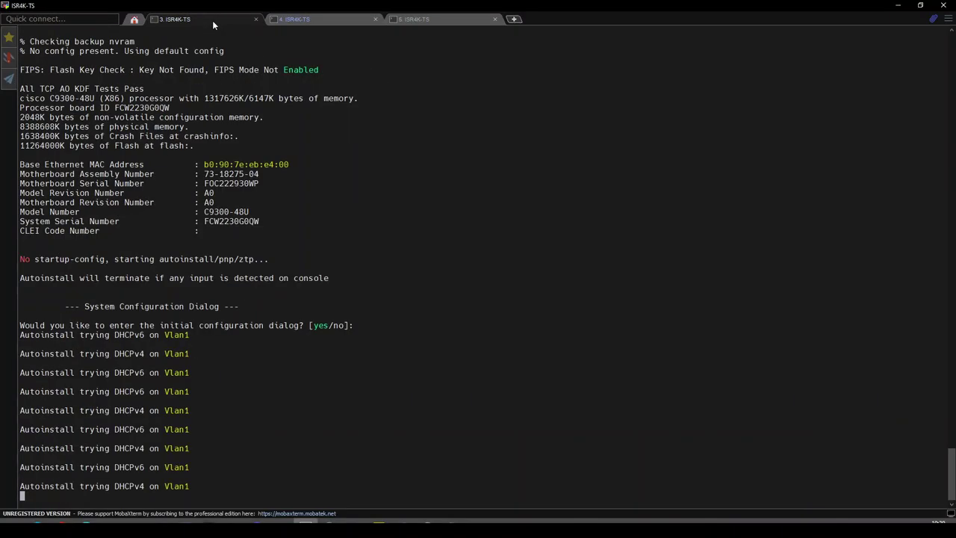
pyautogui.click(318, 20)
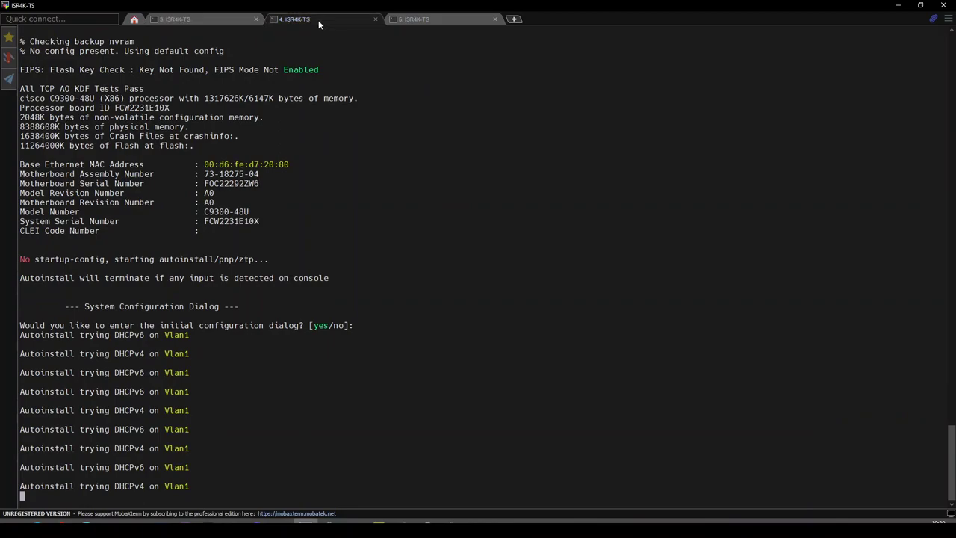
pyautogui.doubleClick(217, 212)
pyautogui.doubleClick(230, 223)
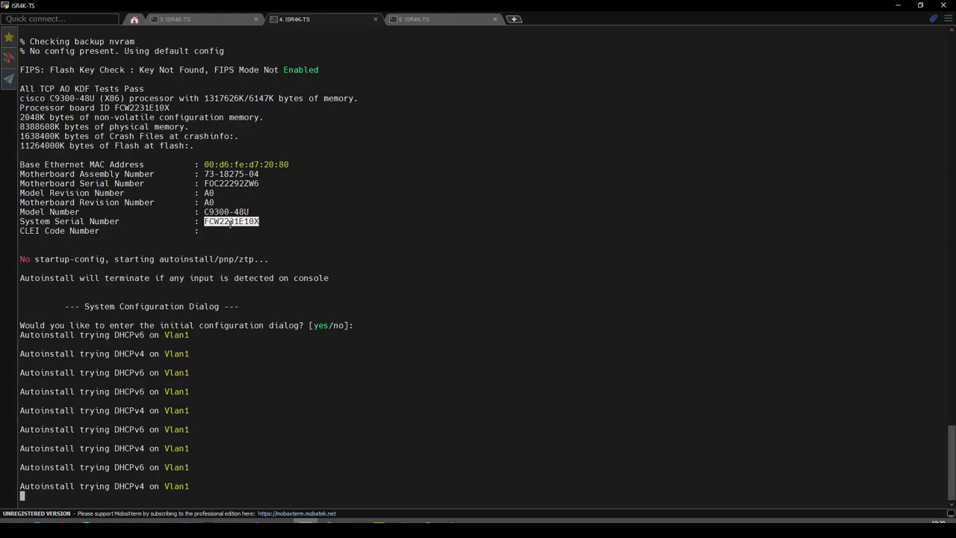
pyautogui.click(178, 20)
pyautogui.tripleClick(224, 212)
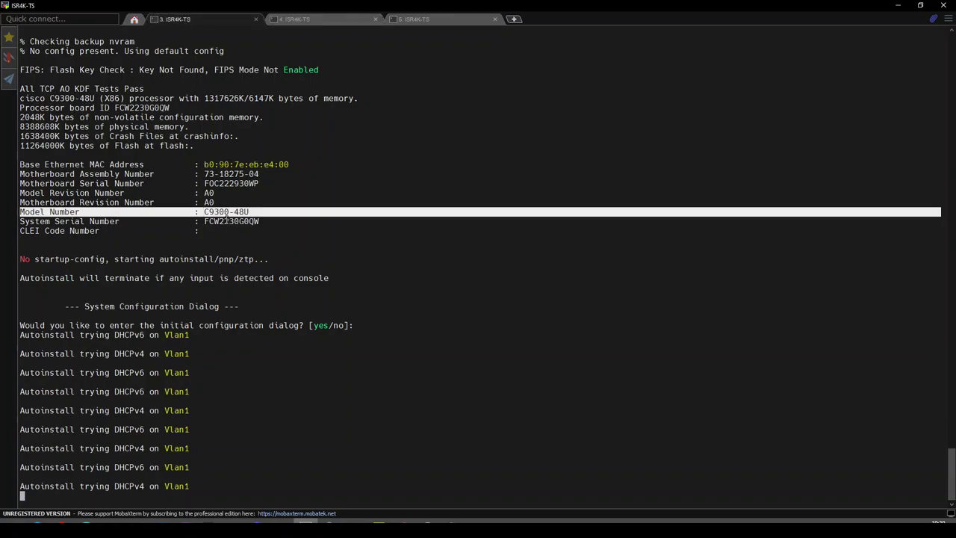
pyautogui.doubleClick(226, 221)
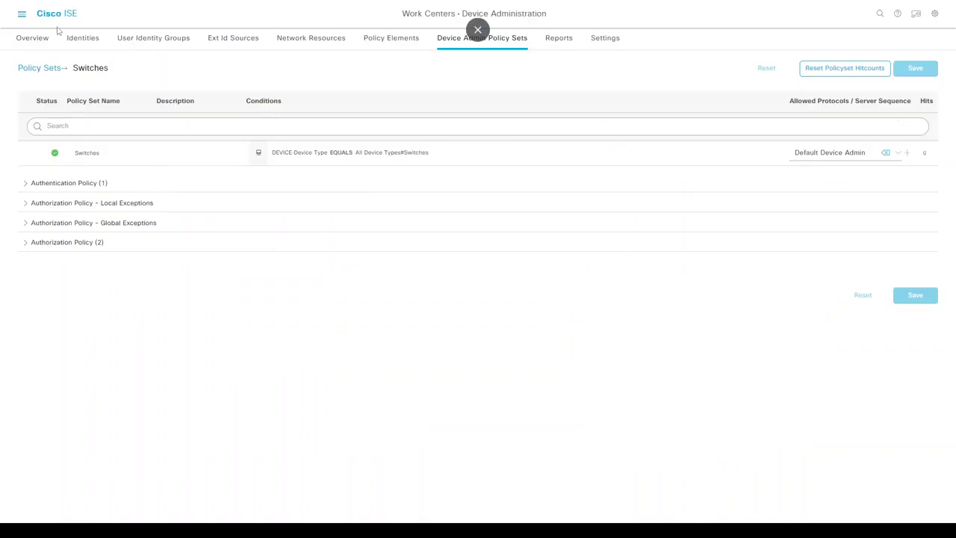
# - Show Eastpoint's IP Address Pools under Design > Network Settings, highlighting LAN pool Lan_Auto 10.53.19.0/25
pyautogui.click(21, 15)
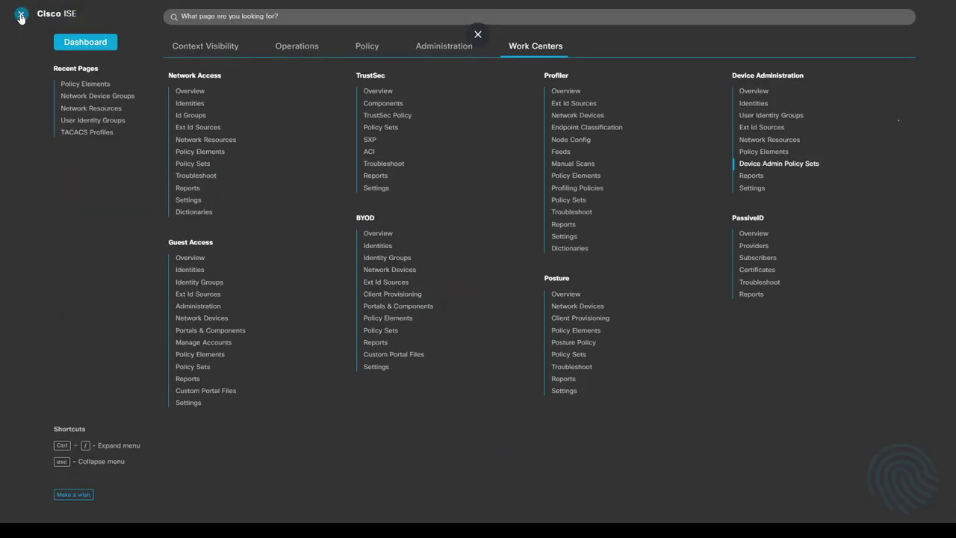
pyautogui.click(20, 15)
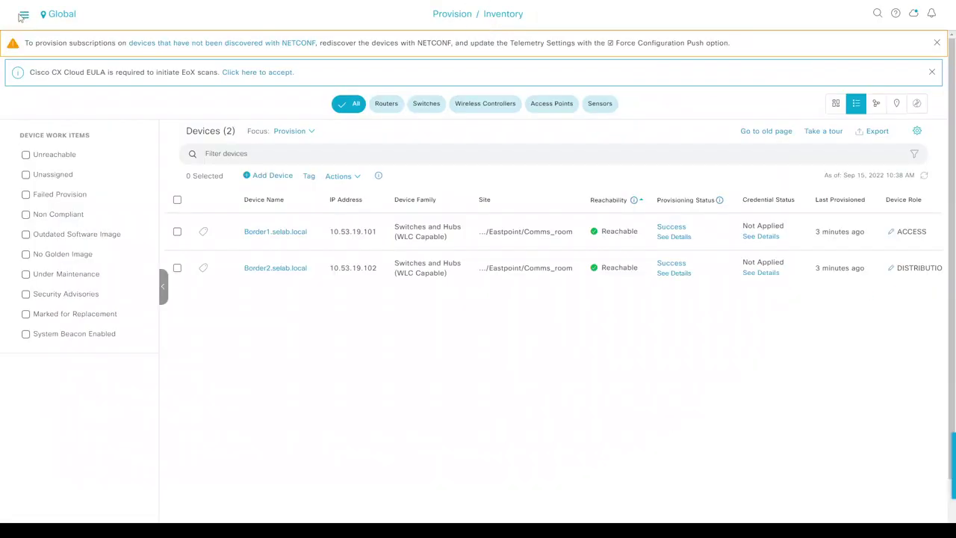
pyautogui.click(24, 15)
pyautogui.moveTo(64, 56)
pyautogui.click(217, 76)
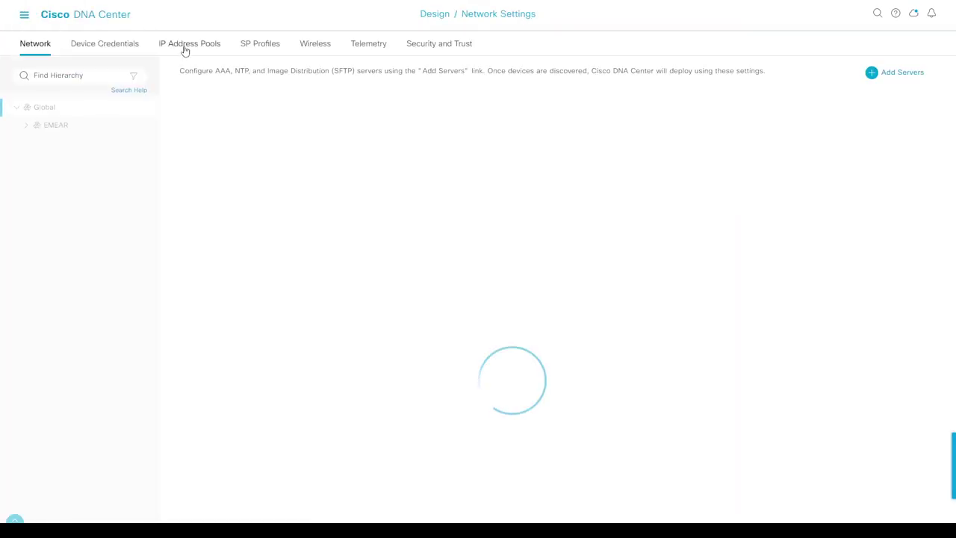
pyautogui.click(185, 45)
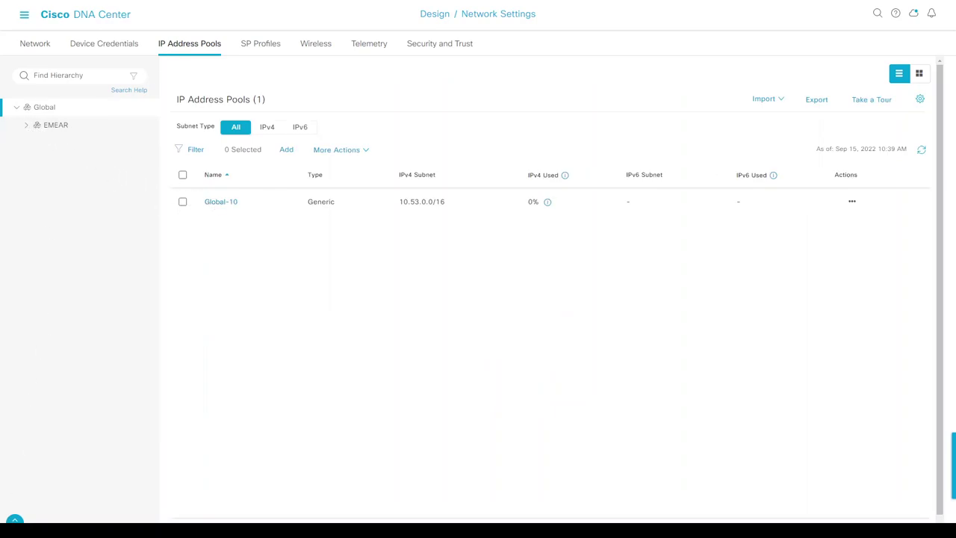
pyautogui.click(27, 125)
pyautogui.click(85, 182)
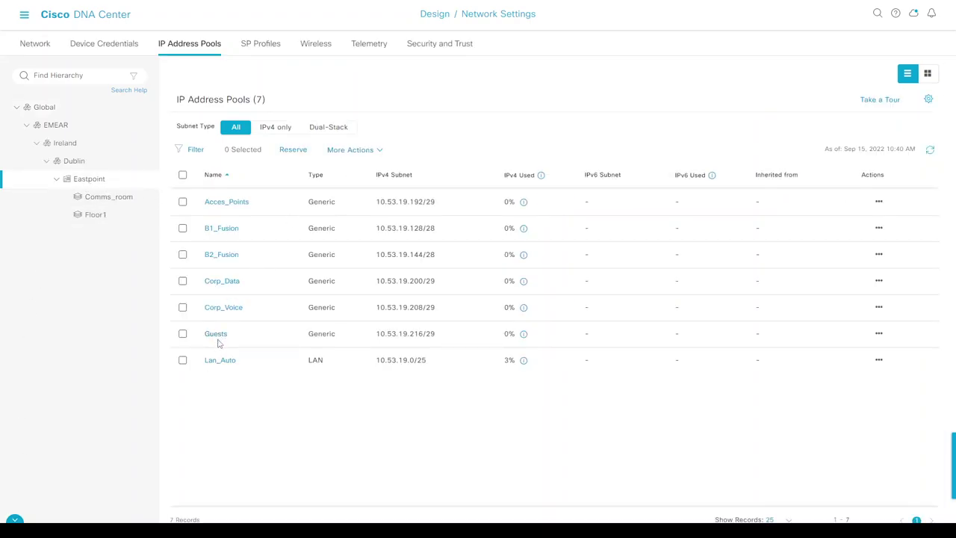
pyautogui.doubleClick(313, 362)
pyautogui.moveTo(375, 361); pyautogui.dragTo(430, 361)
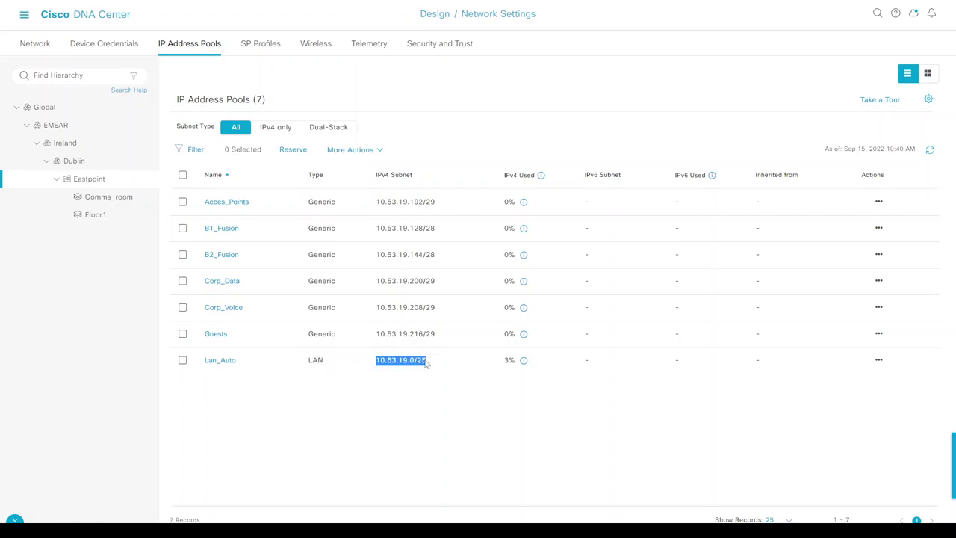
# - Start a LAN Automation from Provision > Inventory with the device list focused on Inventory
pyautogui.click(24, 15)
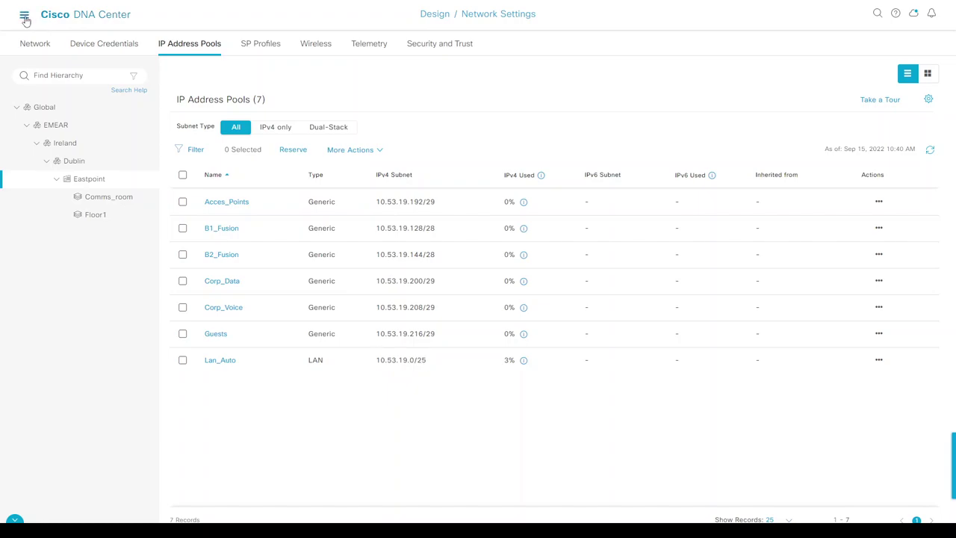
pyautogui.moveTo(55, 105)
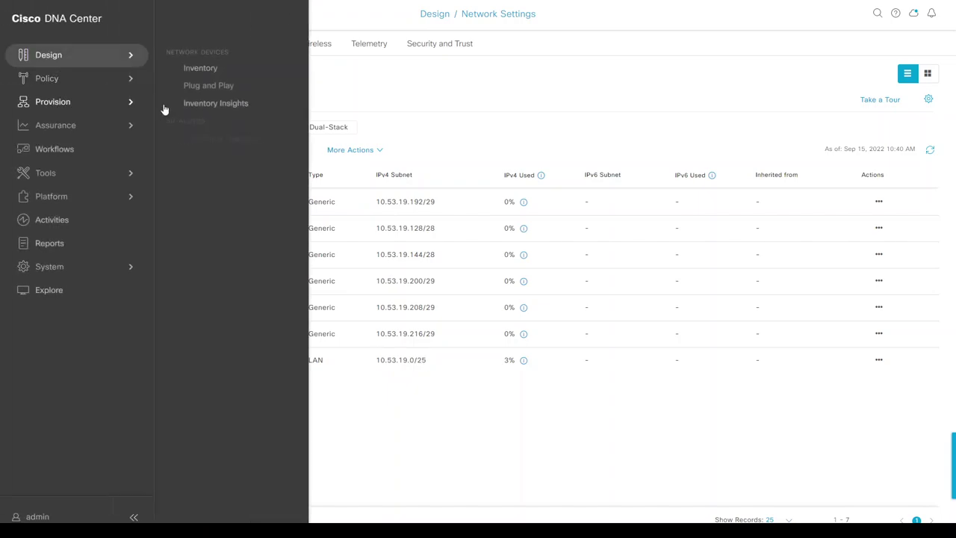
pyautogui.click(187, 69)
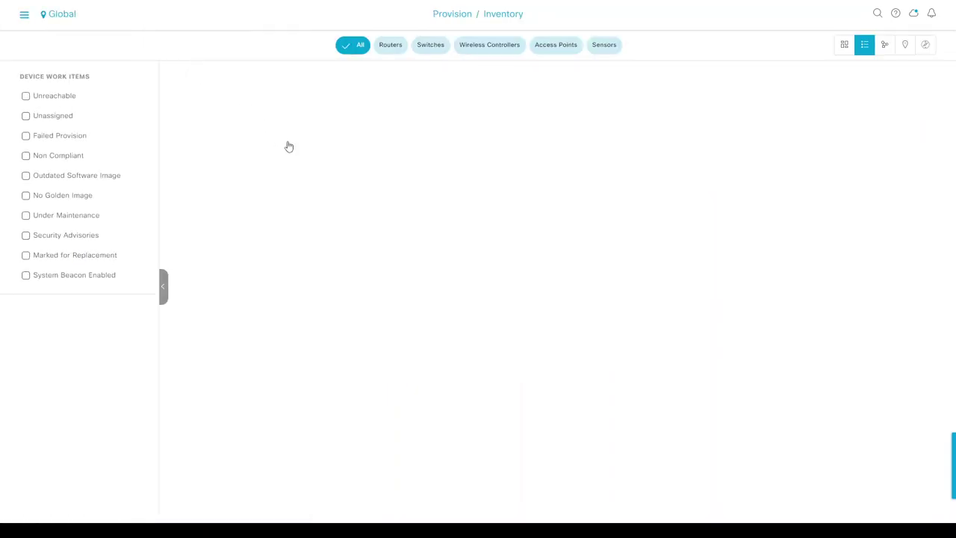
pyautogui.click(287, 104)
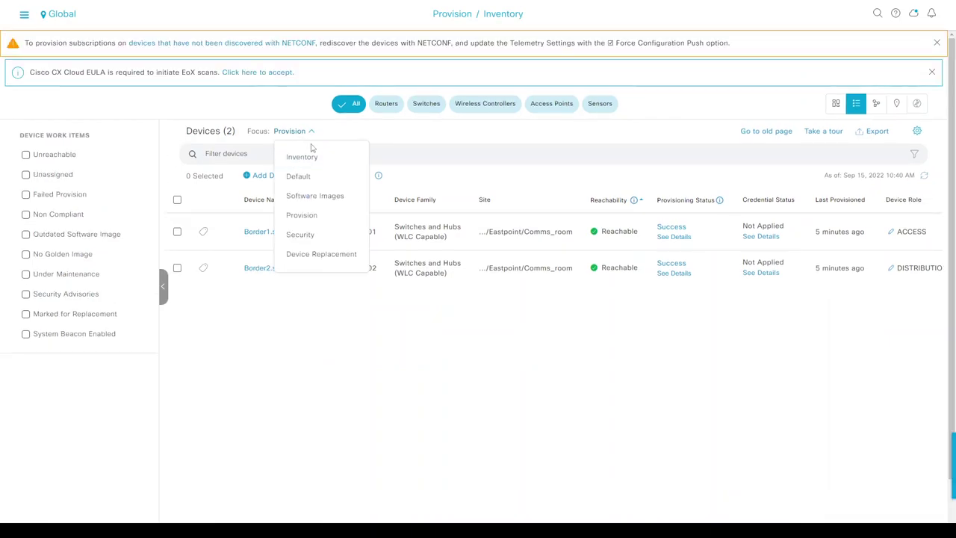
pyautogui.click(311, 164)
pyautogui.click(344, 177)
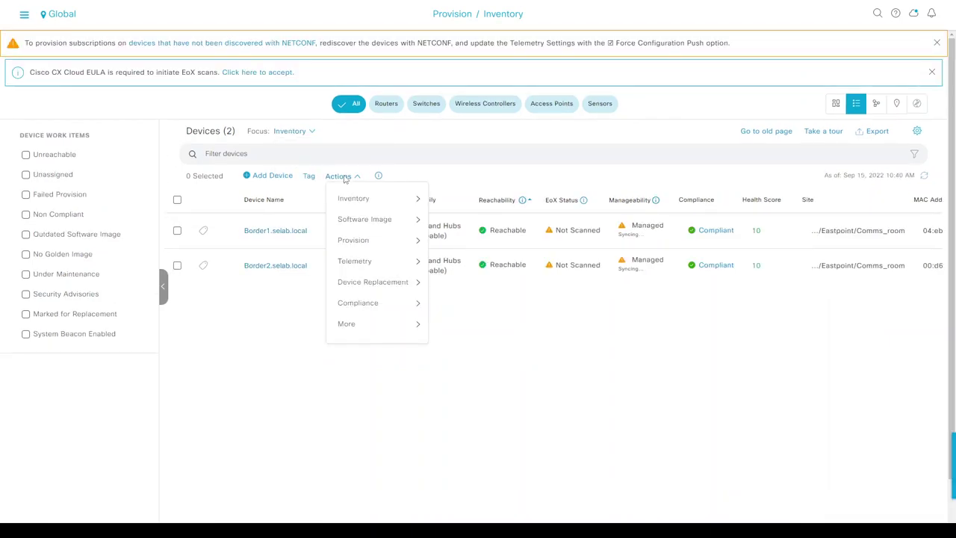
pyautogui.moveTo(357, 258)
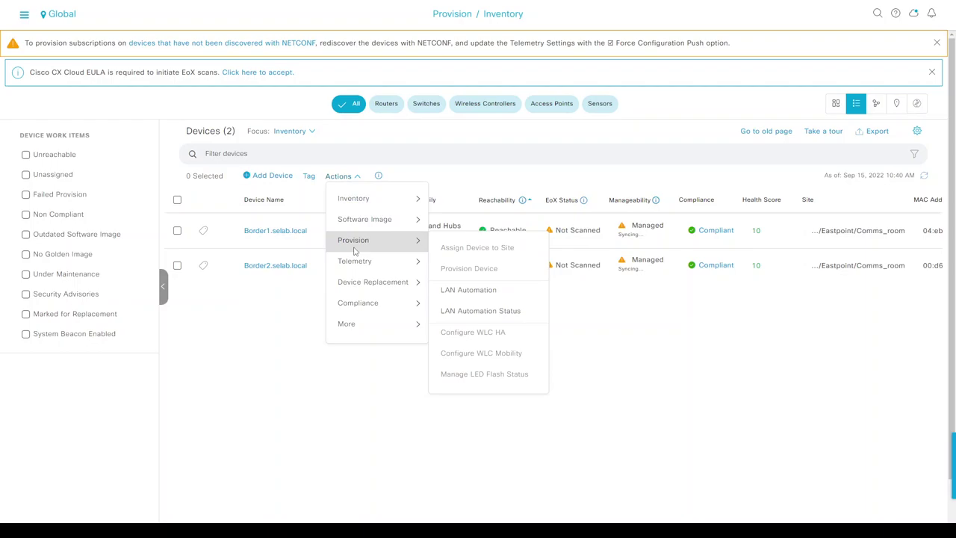
pyautogui.click(463, 293)
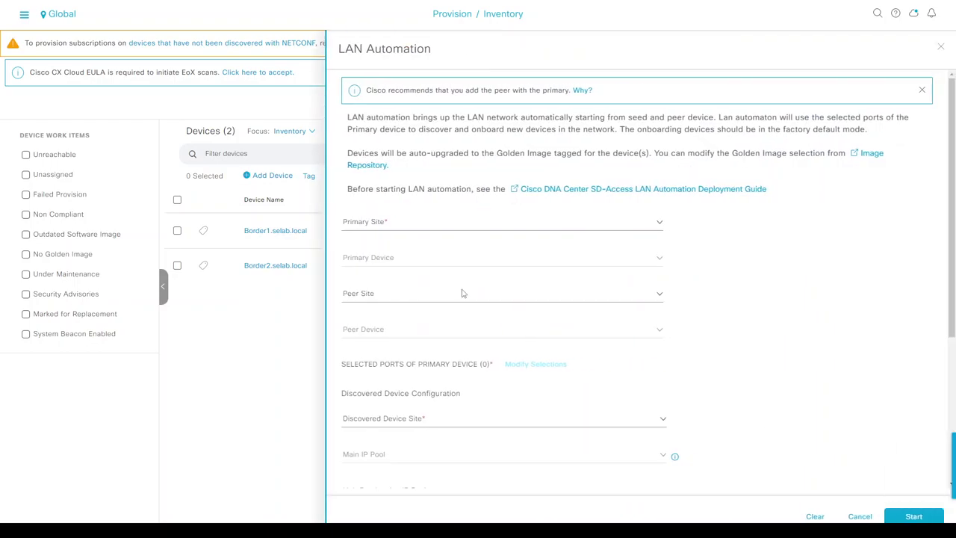
# - Use site Comms_room for Border1.selab.local as primary and Border2.selab.local as peer
pyautogui.click(447, 226)
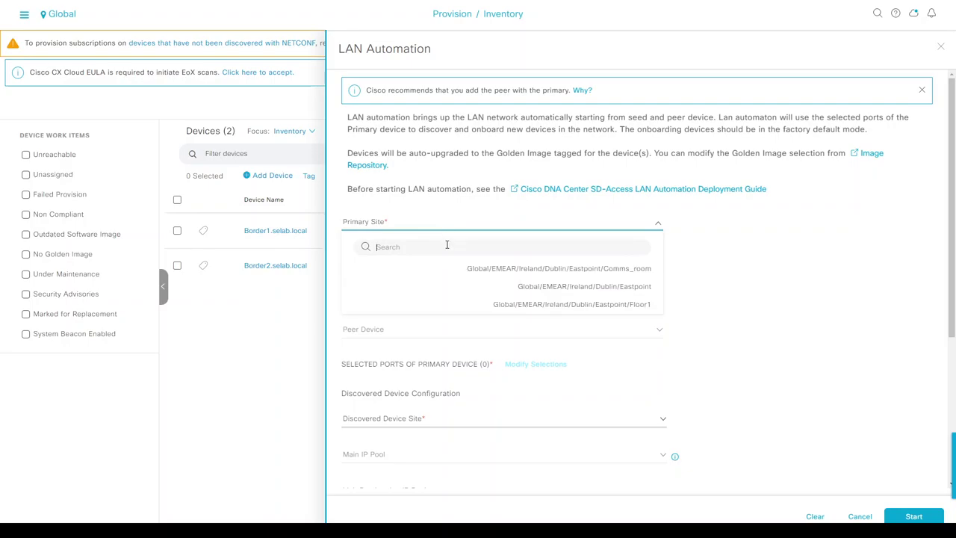
pyautogui.write('com')
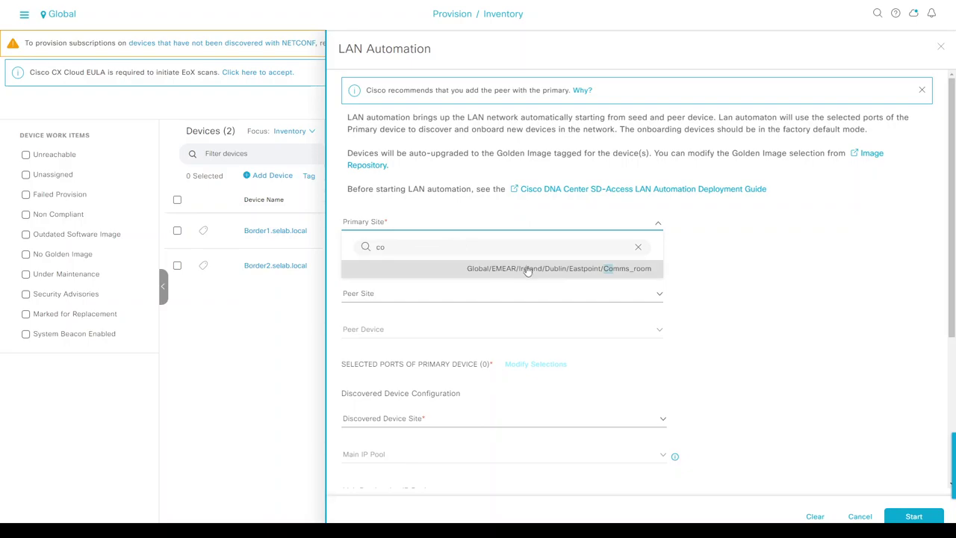
pyautogui.click(526, 269)
pyautogui.click(456, 256)
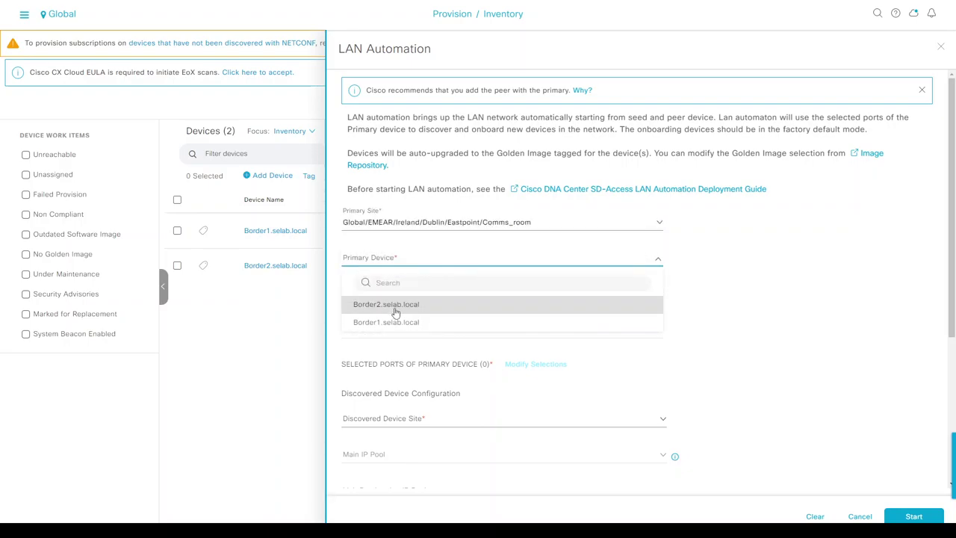
pyautogui.click(418, 307)
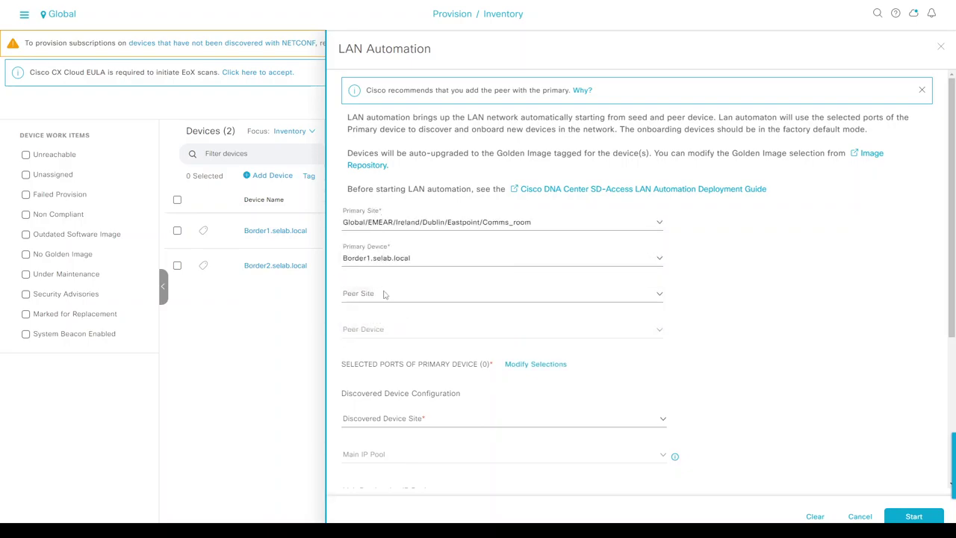
pyautogui.click(387, 296)
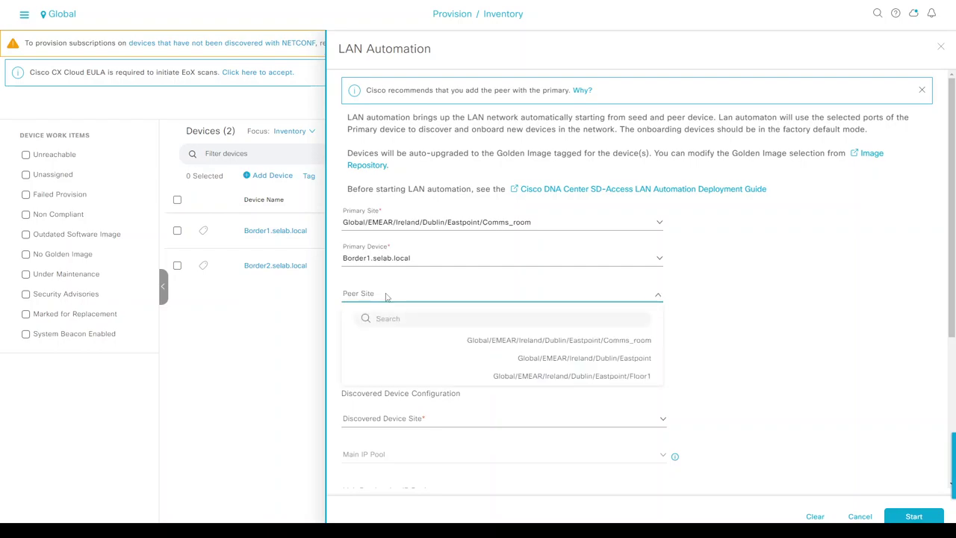
pyautogui.click(500, 339)
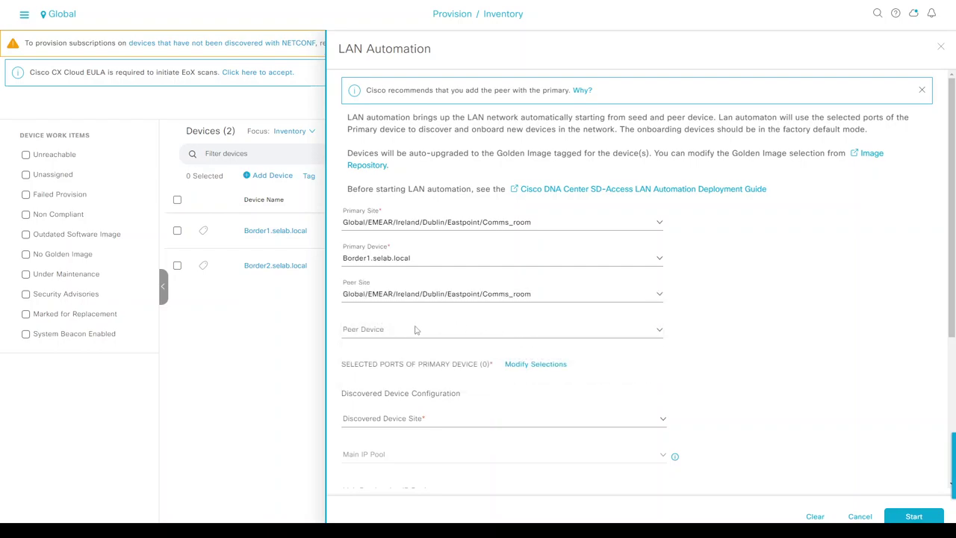
pyautogui.click(403, 333)
pyautogui.click(396, 373)
pyautogui.scroll(-2, 728, 311)
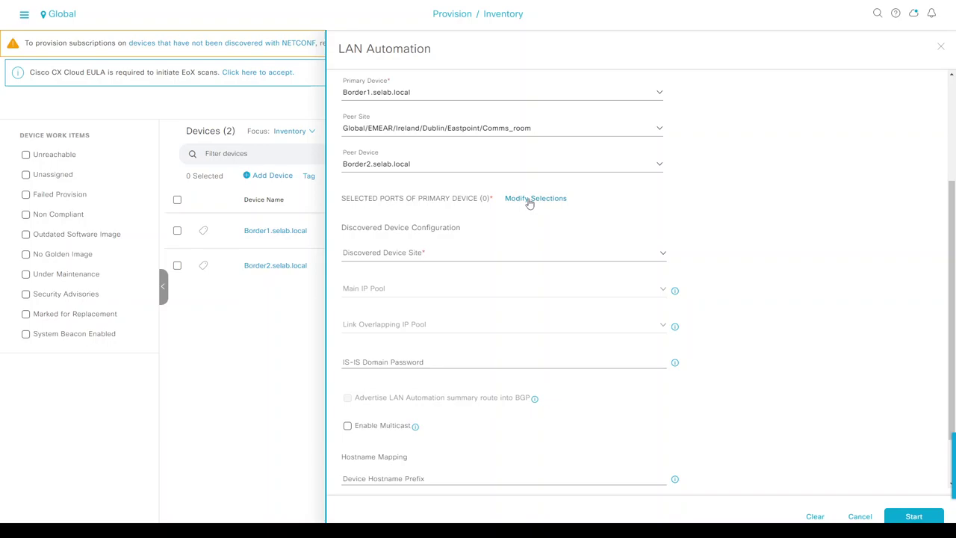
pyautogui.click(529, 200)
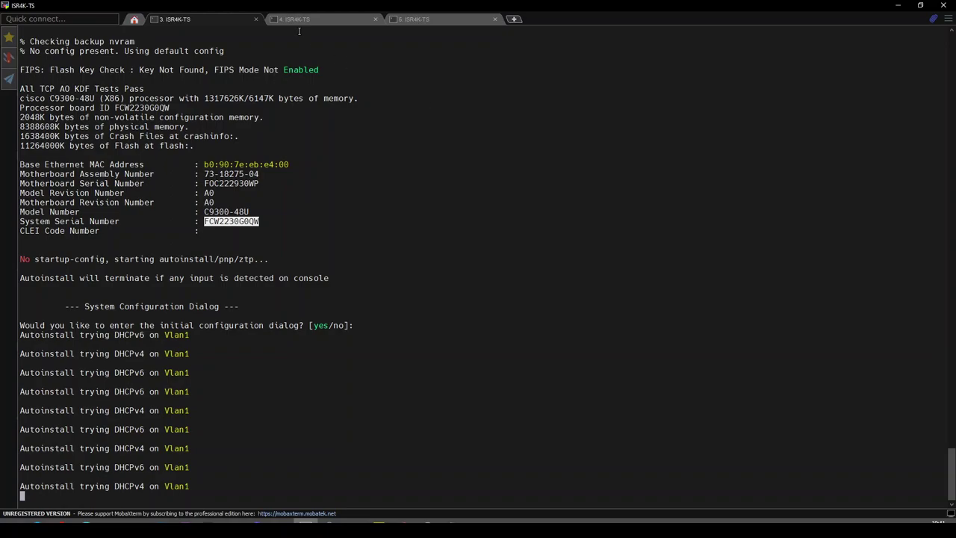
# - Run 'sh cdp neigh' on Border1 and note the new switches on Gig 1/0/1 and 1/0/3
pyautogui.click(297, 19)
pyautogui.click(411, 20)
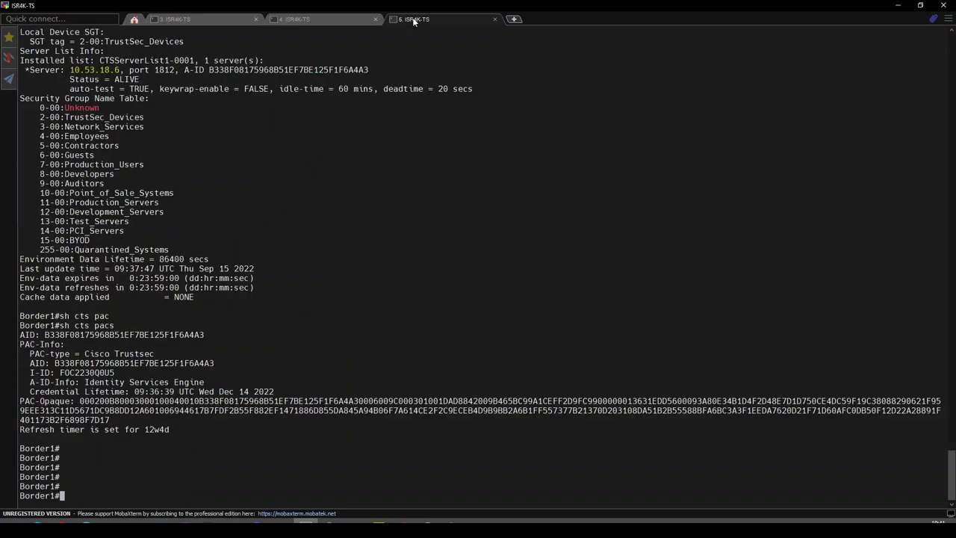
pyautogui.press('Return')
pyautogui.write('sh ')
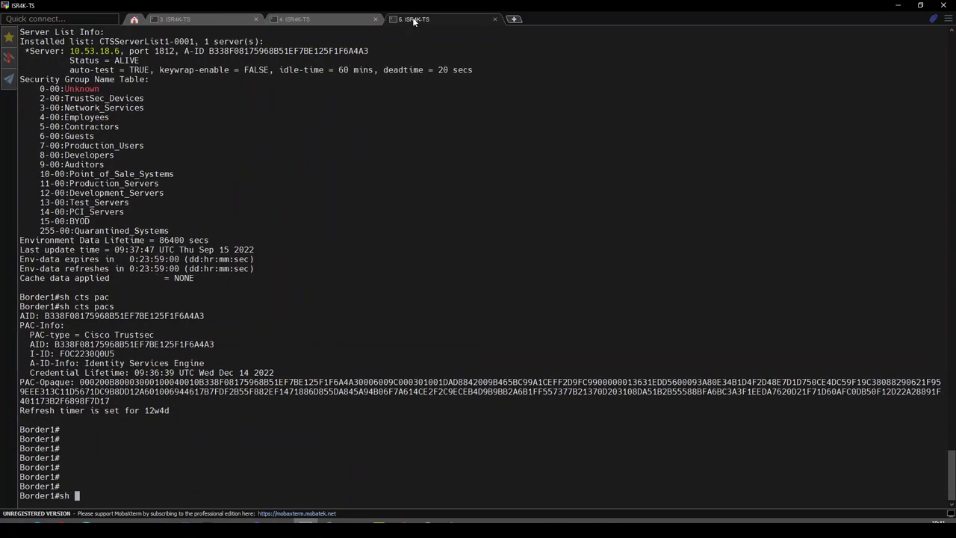
pyautogui.write('cdp neigh')
pyautogui.press('Return')
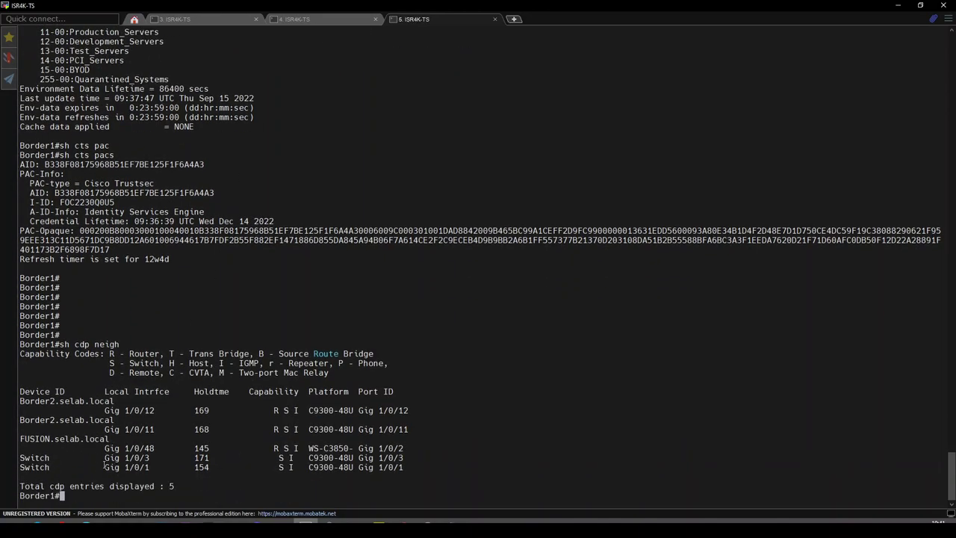
pyautogui.doubleClick(129, 467)
pyautogui.doubleClick(131, 458)
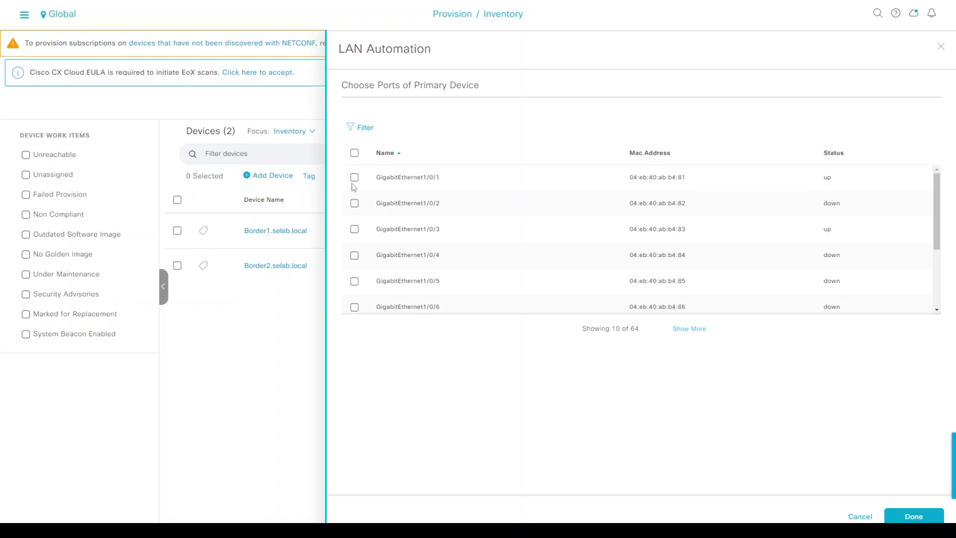
# - Select GigabitEthernet1/0/1 and GigabitEthernet1/0/3 as Border1's LAN Automation ports and confirm
pyautogui.click(354, 177)
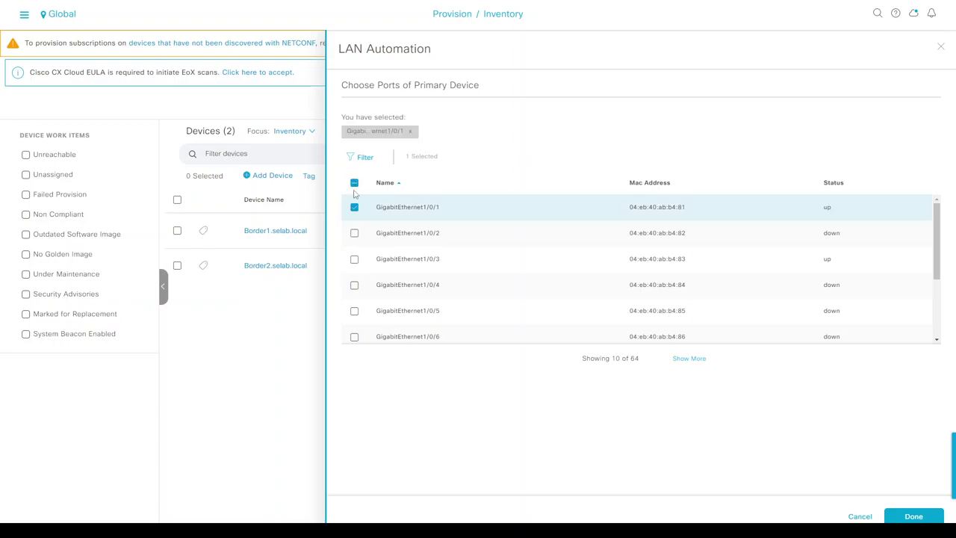
pyautogui.click(353, 259)
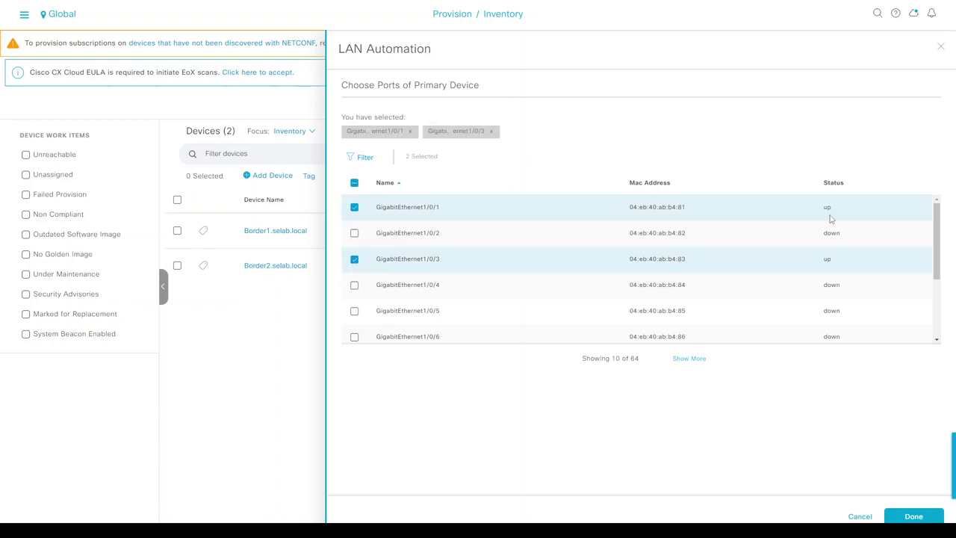
pyautogui.doubleClick(827, 259)
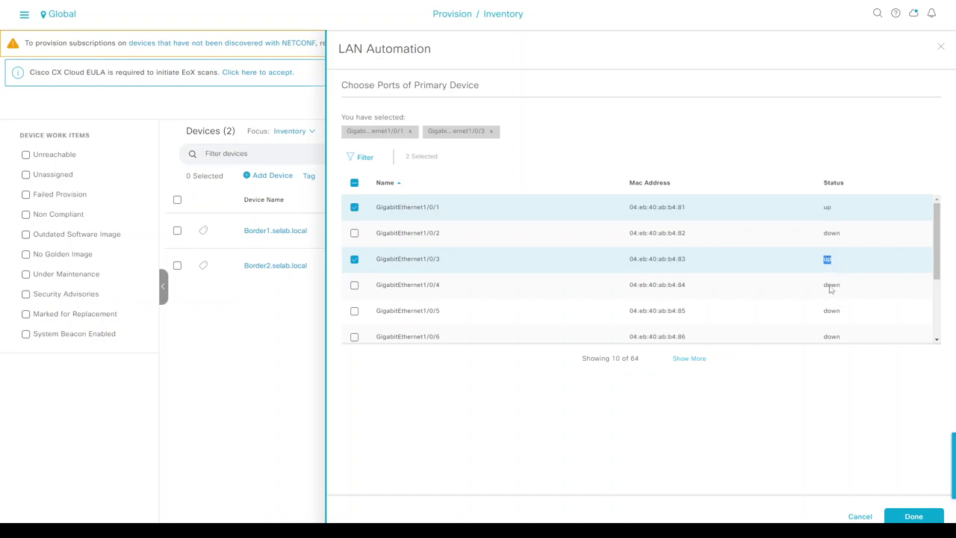
pyautogui.click(914, 516)
# - Assign discovered devices to site Floor1 with Lan_Auto as the main IP pool
pyautogui.scroll(-3, 724, 303)
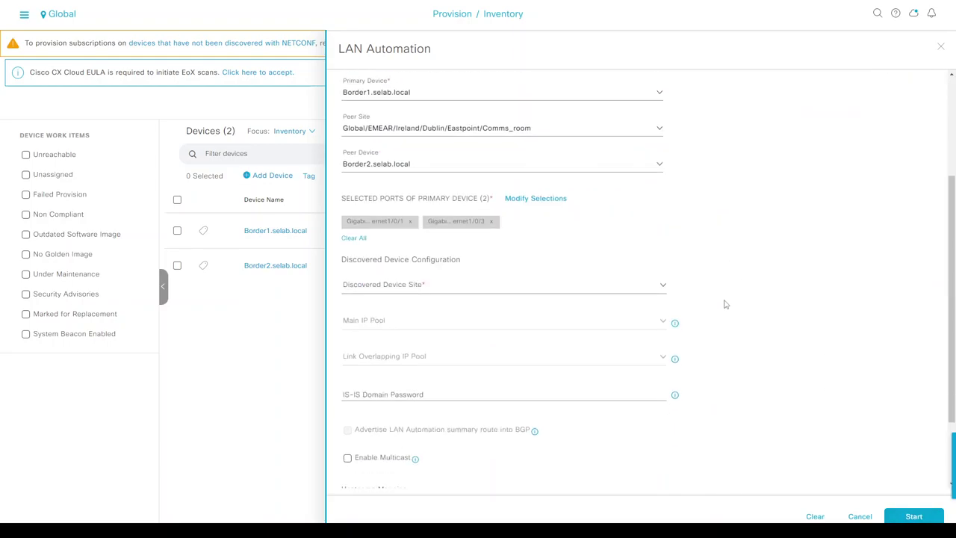
pyautogui.click(386, 287)
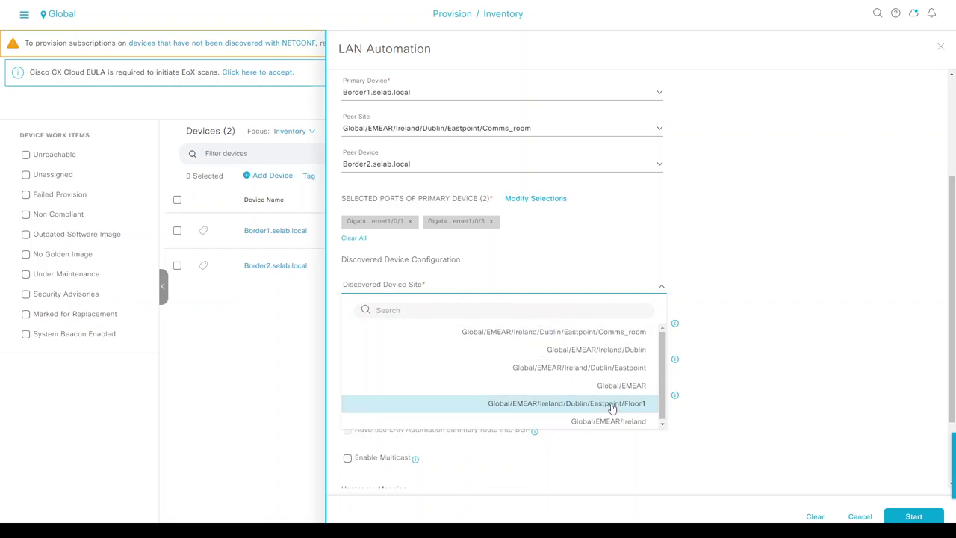
pyautogui.click(612, 407)
pyautogui.click(392, 324)
pyautogui.click(369, 368)
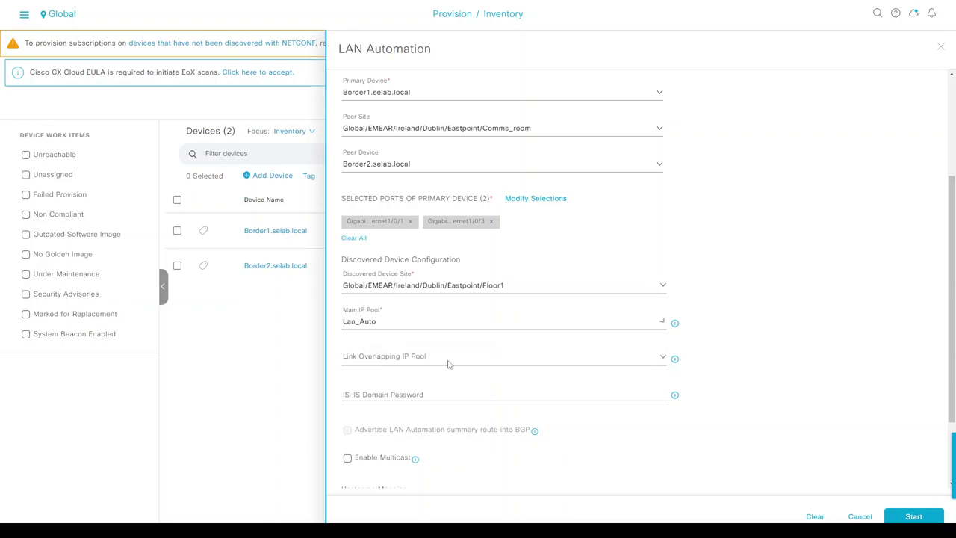
# - Enter the IS-IS domain password, enable multicast, and set hostname prefix E
pyautogui.scroll(-3, 738, 302)
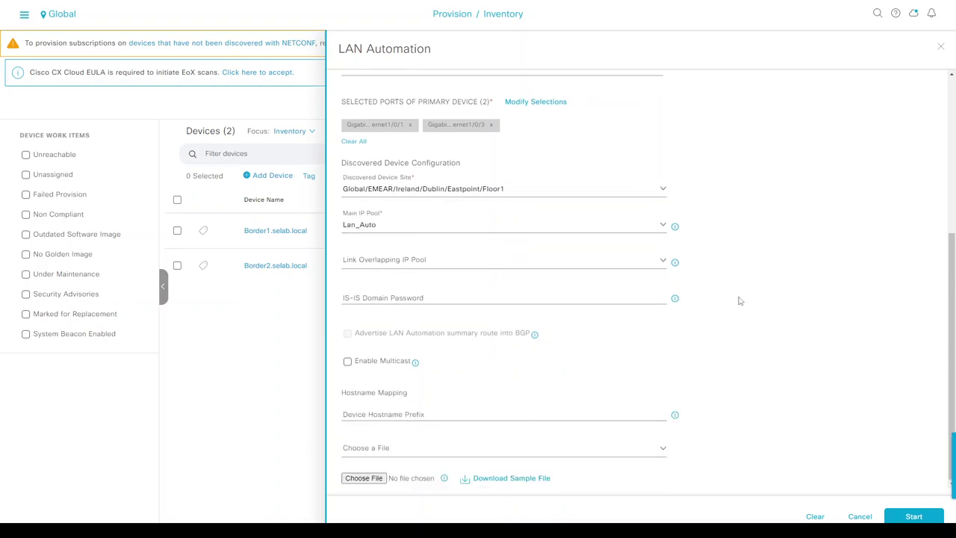
pyautogui.click(421, 298)
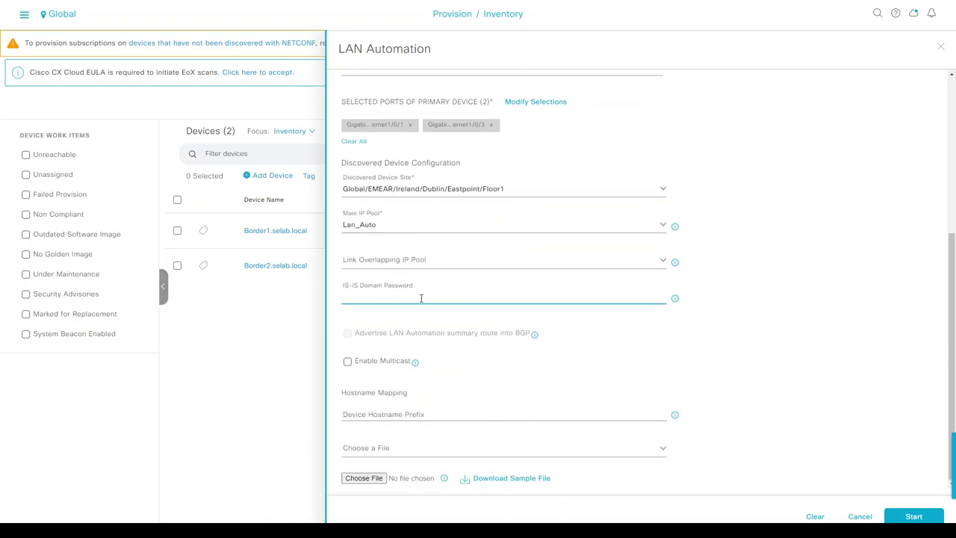
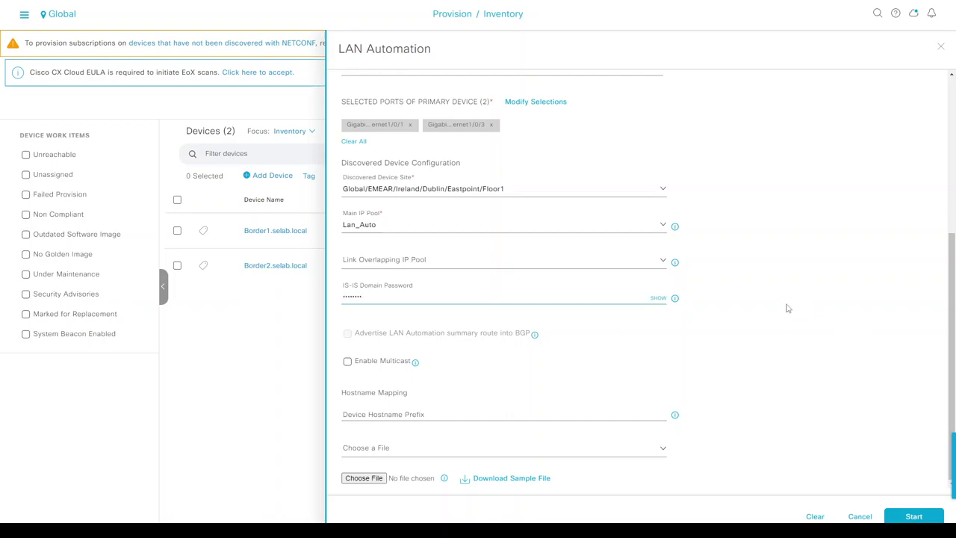
pyautogui.click(785, 307)
pyautogui.click(348, 362)
pyautogui.click(416, 414)
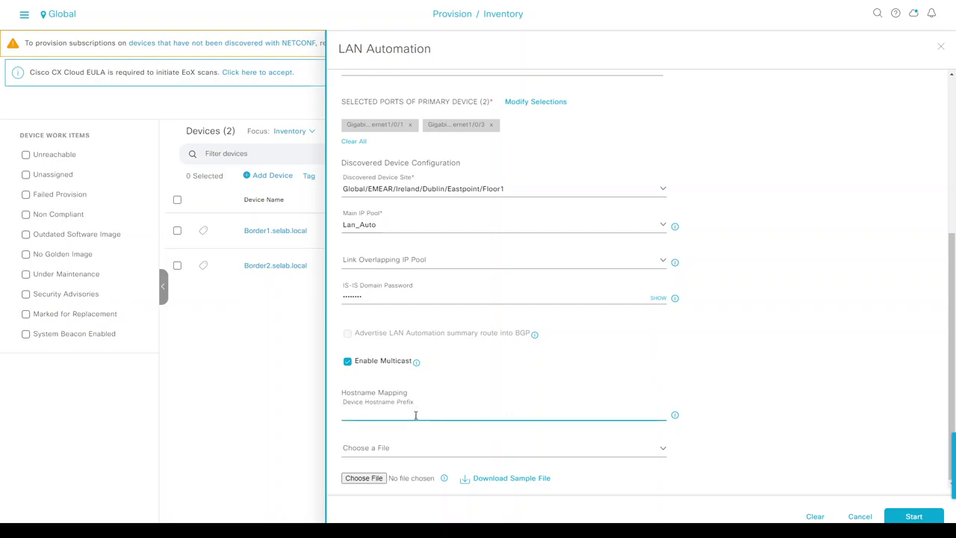
pyautogui.write('E')
pyautogui.scroll(5, 743, 343)
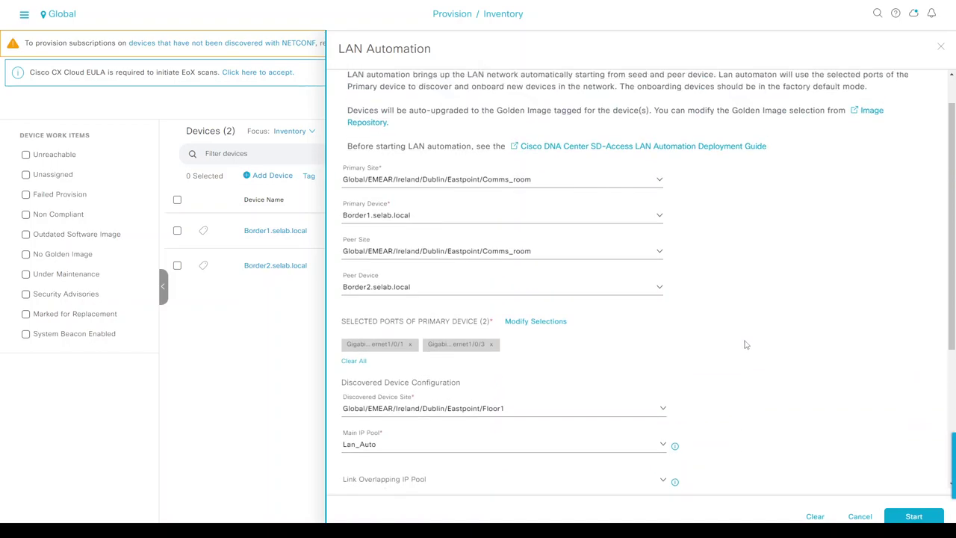
pyautogui.scroll(1, 744, 345)
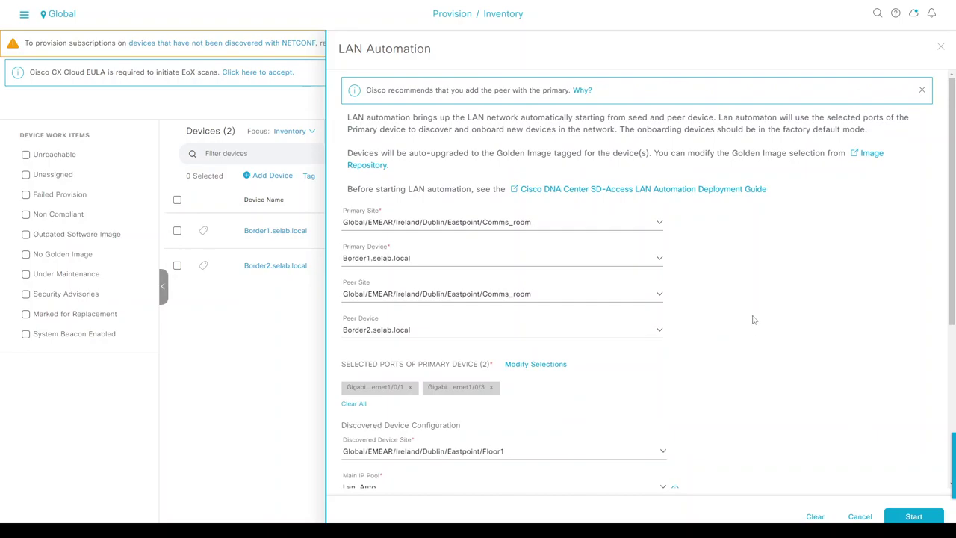
pyautogui.scroll(-4, 805, 348)
pyautogui.scroll(4, 804, 347)
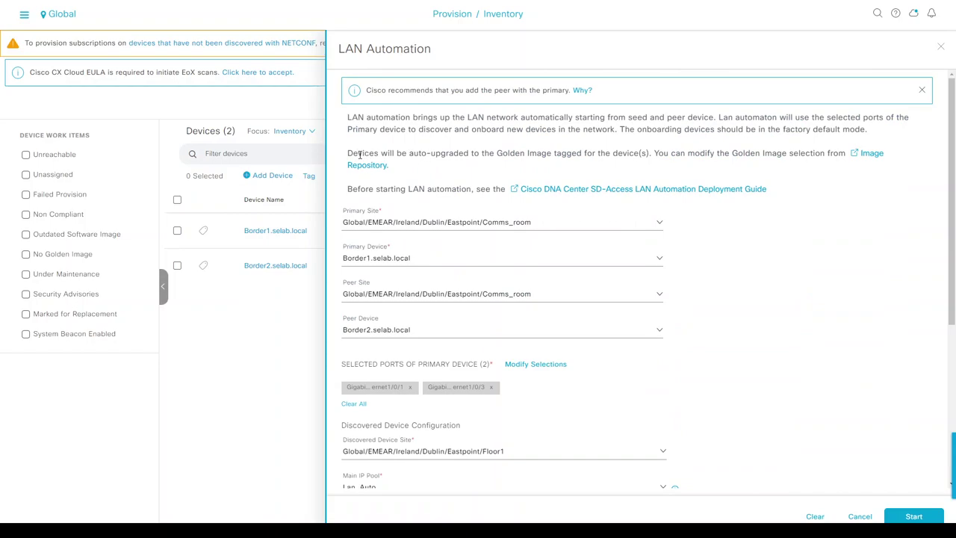
pyautogui.moveTo(359, 155); pyautogui.dragTo(560, 153)
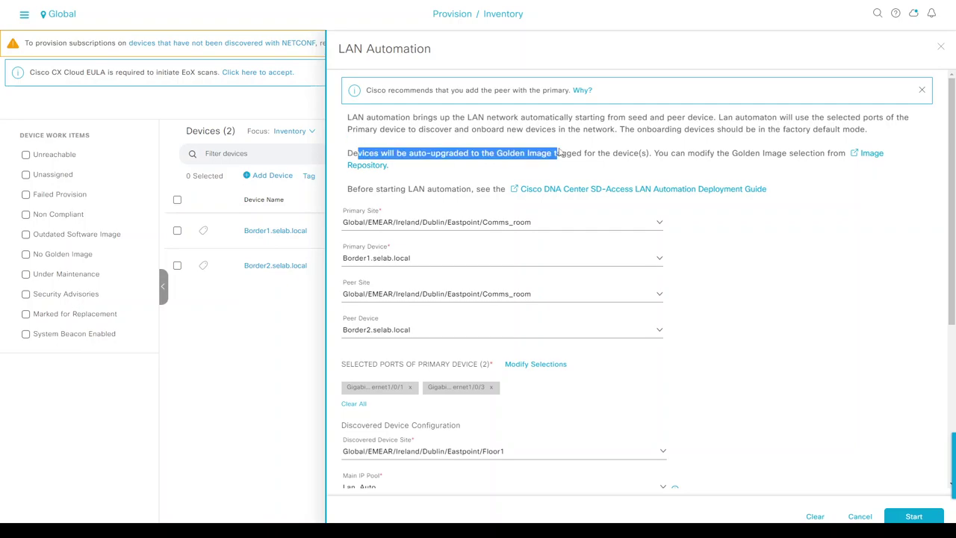
# - Bring up the new switch's console in MobaXterm and confirm its software version 17.6.1
pyautogui.hotkey('alt', 'Tab')
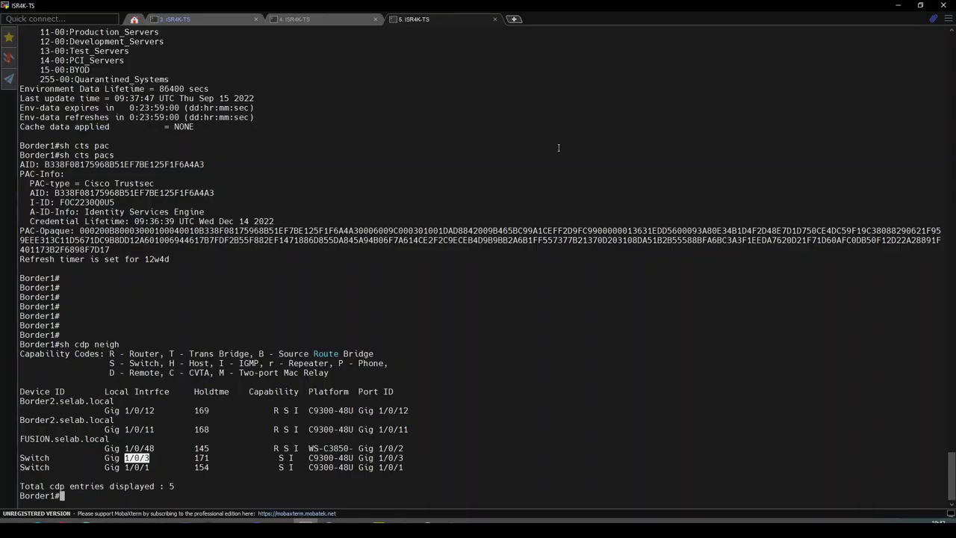
pyautogui.click(233, 20)
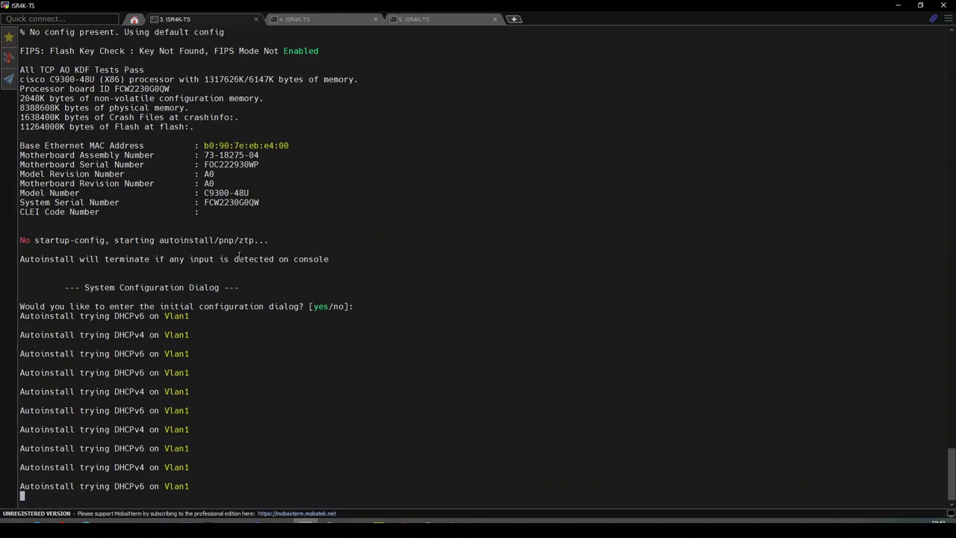
pyautogui.scroll(14, 206, 240)
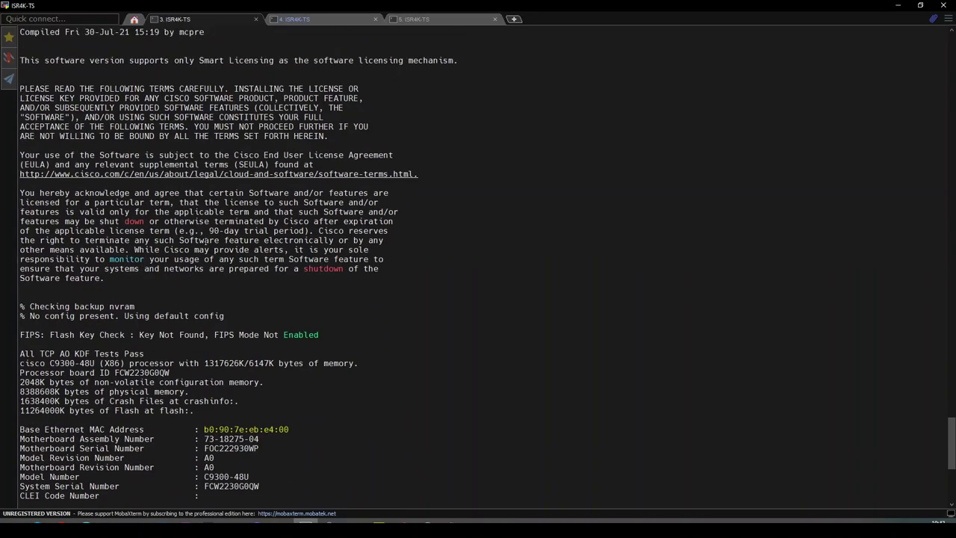
pyautogui.scroll(2, 260, 156)
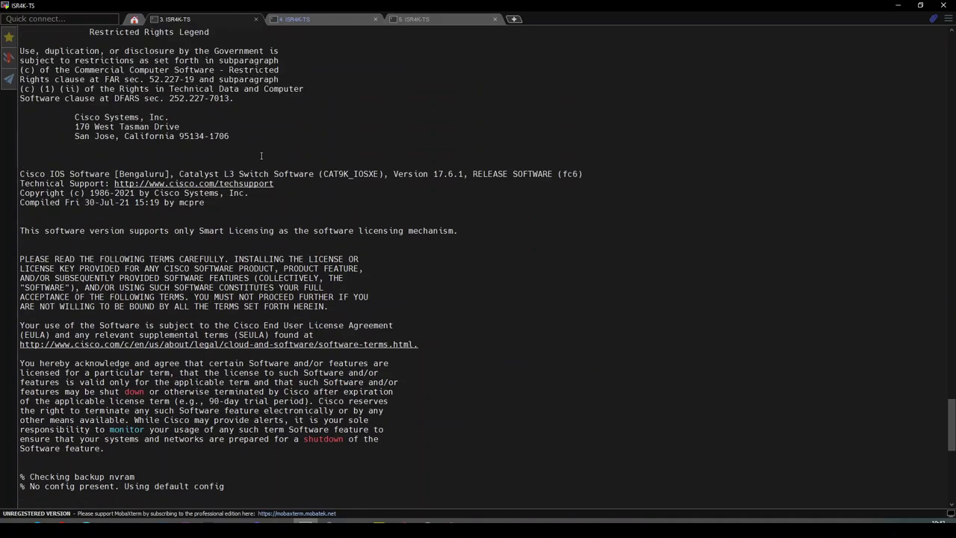
pyautogui.doubleClick(448, 173)
pyautogui.scroll(-16, 384, 278)
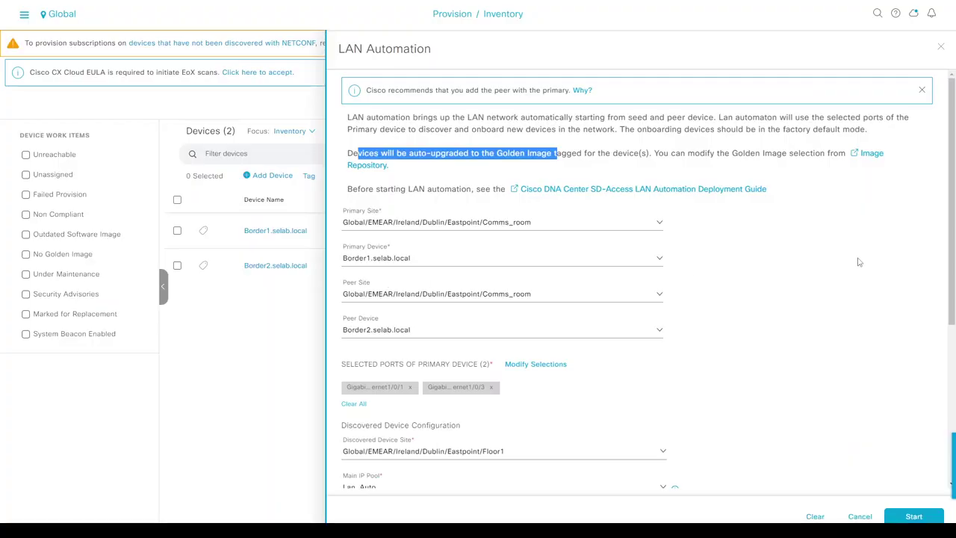
# - Start LAN Automation, accept the prerequisites, then close the panel after the NCSU60039 Vlan1 error
pyautogui.scroll(-4, 859, 261)
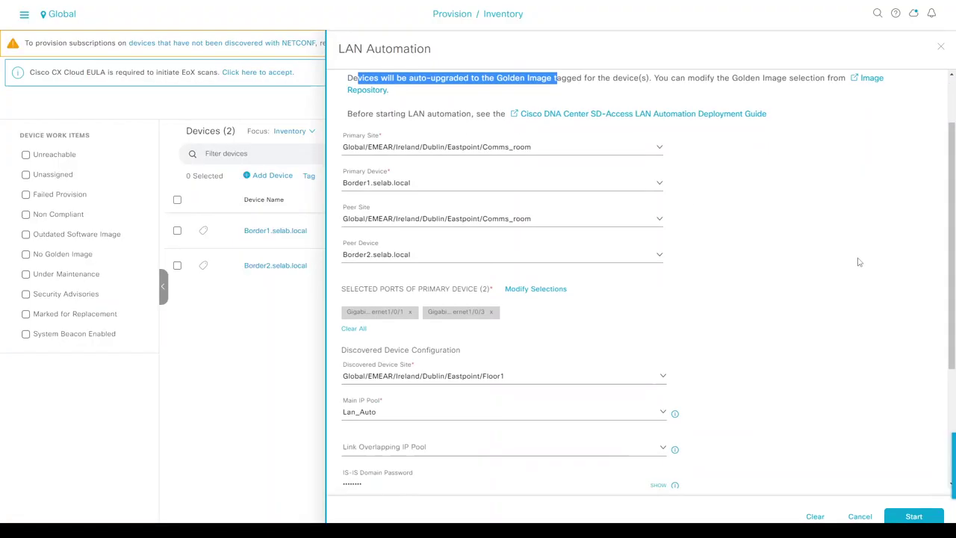
pyautogui.click(919, 517)
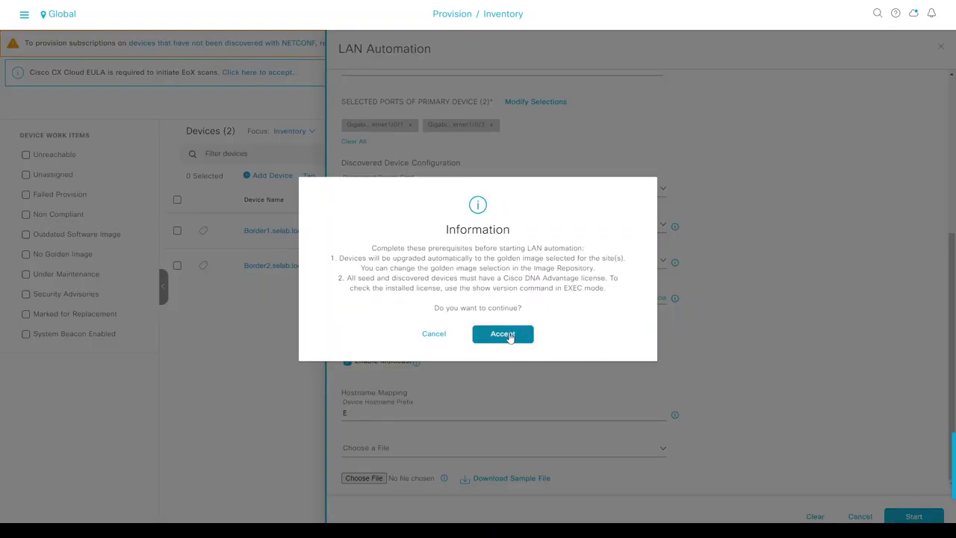
pyautogui.moveTo(422, 259); pyautogui.dragTo(443, 258)
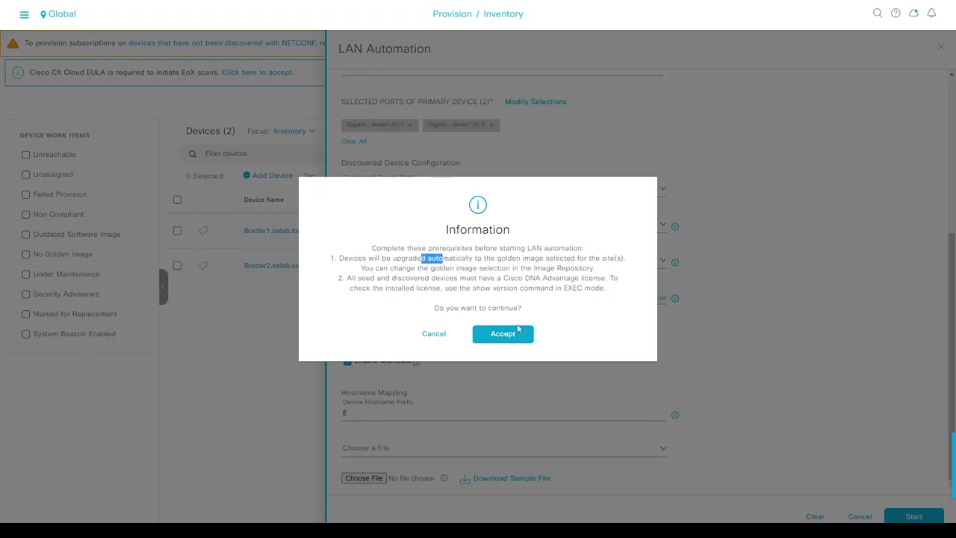
pyautogui.click(515, 332)
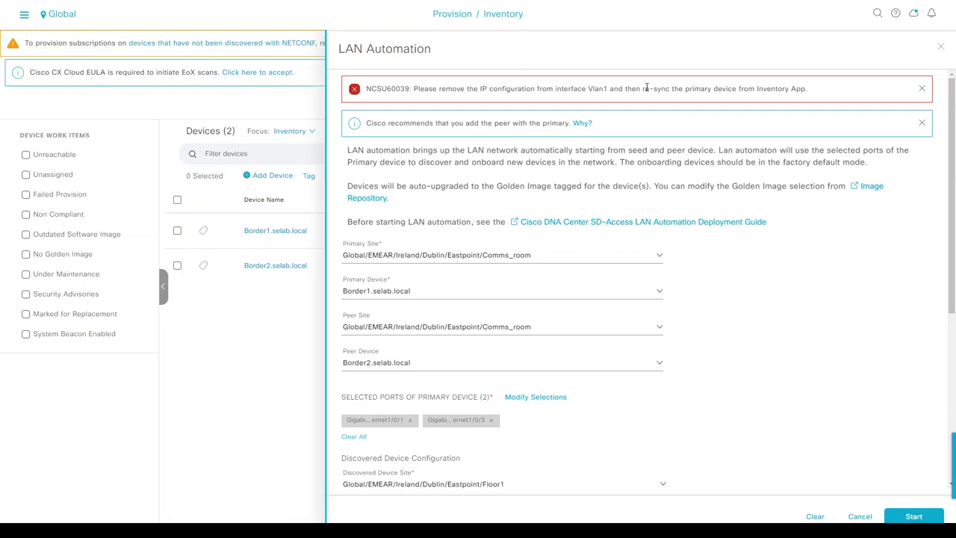
pyautogui.click(941, 47)
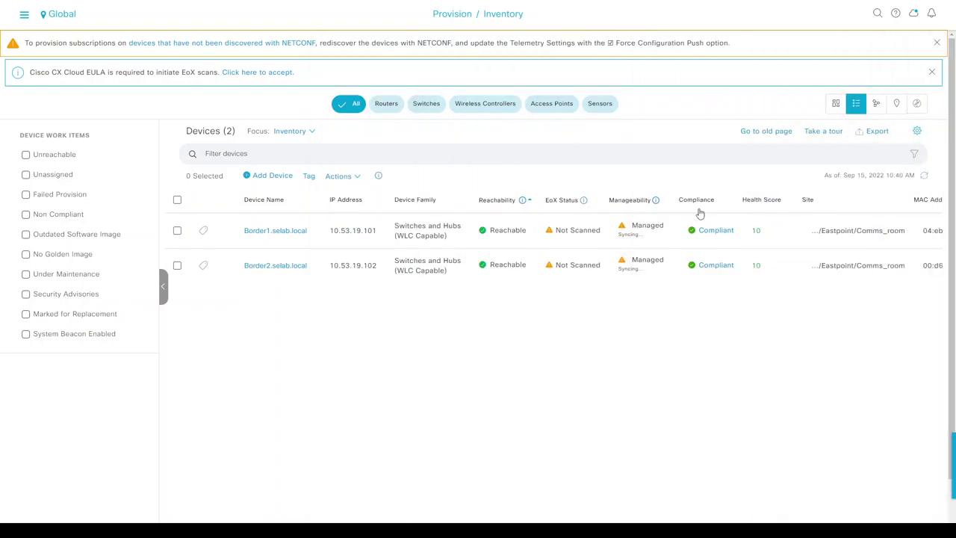
# - Show Border1's Vlan1 configuration and reset interface Vlan1 to defaults
pyautogui.hotkey('alt', 'Tab')
pyautogui.click(418, 19)
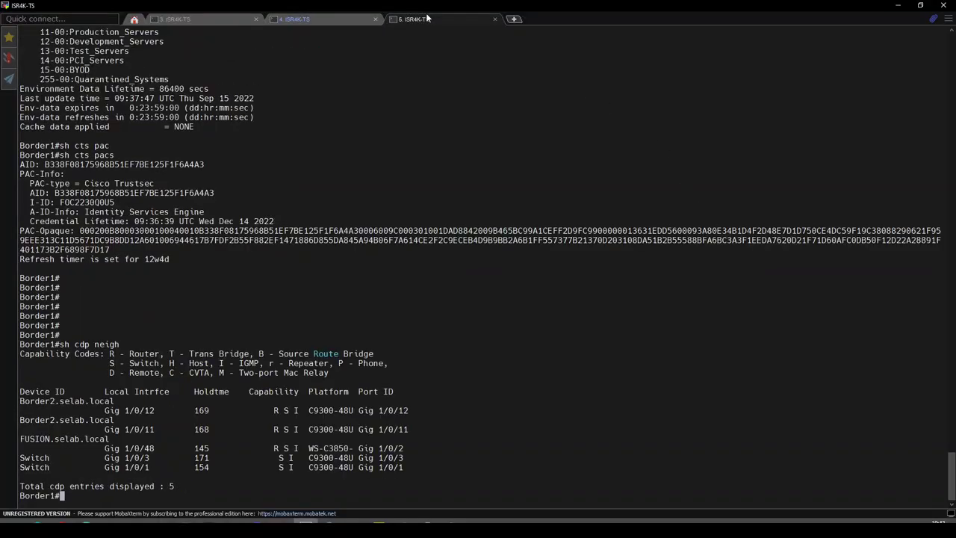
pyautogui.press('Return')
pyautogui.press('Return')
pyautogui.press('Return')
pyautogui.write('sh run ')
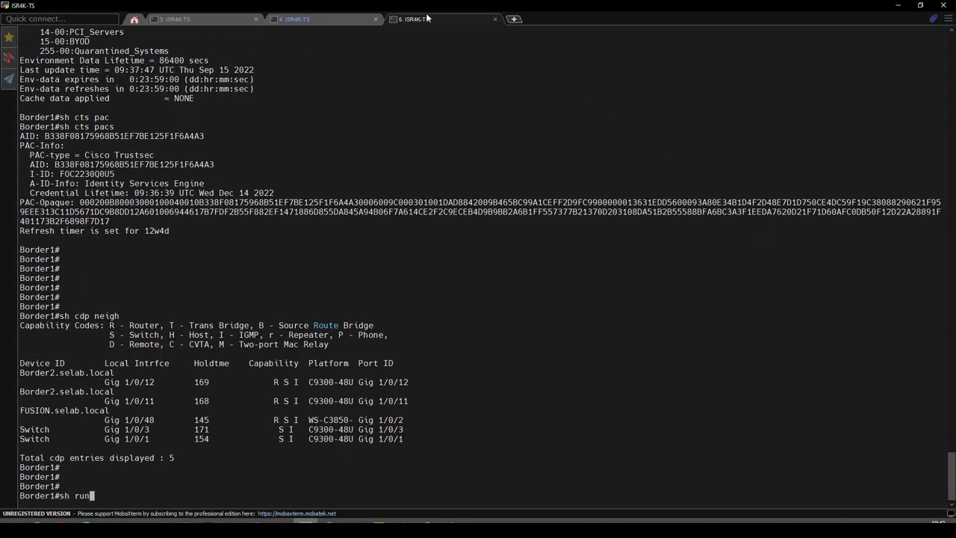
pyautogui.write('int vlan 1')
pyautogui.press('Return')
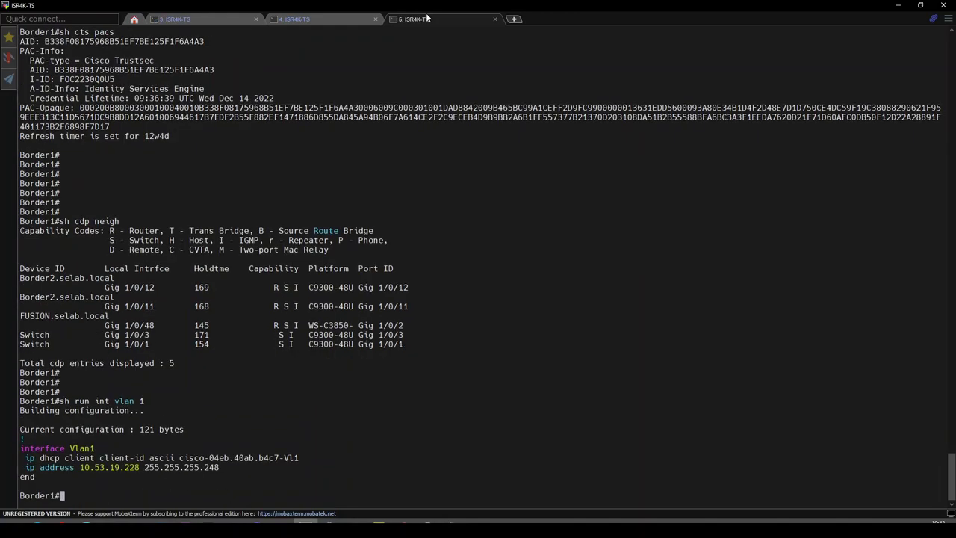
pyautogui.write('conf t')
pyautogui.press('Return')
pyautogui.write('default ')
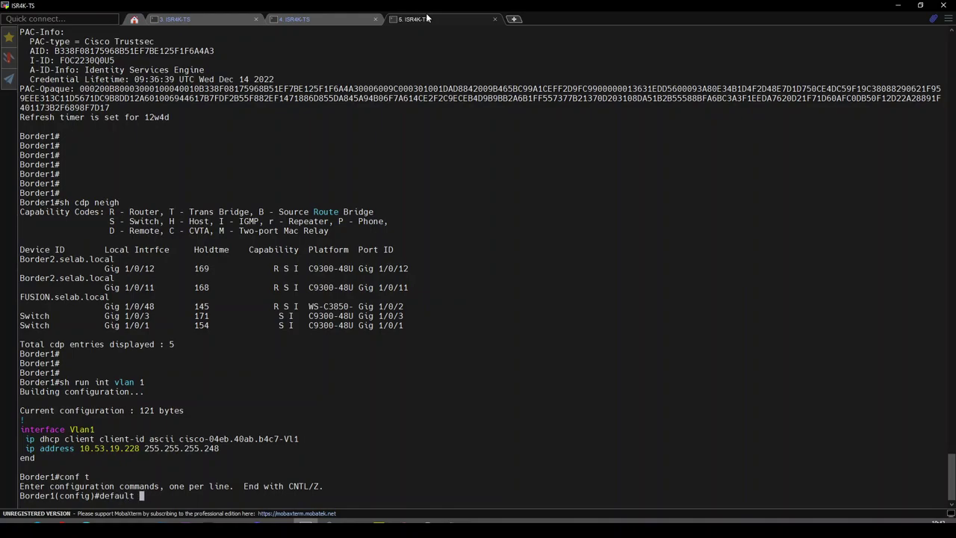
pyautogui.write('int vlan 1')
pyautogui.press('Return')
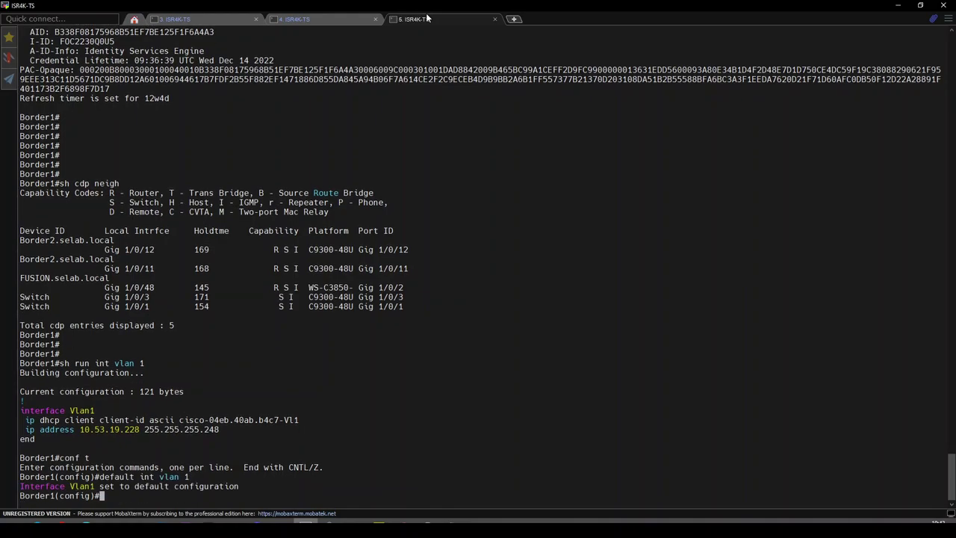
pyautogui.press('Return')
pyautogui.press('Return')
pyautogui.press('Return')
pyautogui.press('Return')
pyautogui.press('Return')
pyautogui.press('Return')
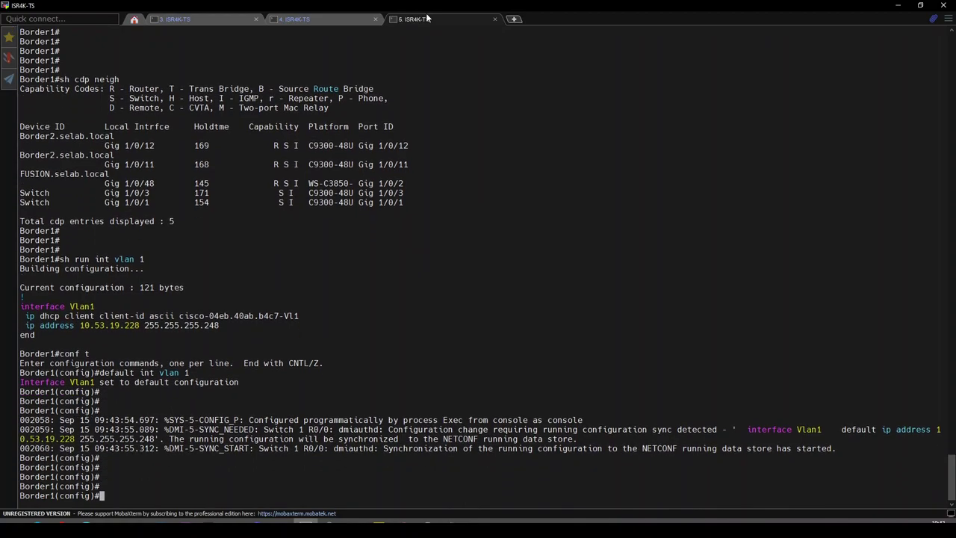
# - Connect to Border2 with xborder2, show its Vlan1 configuration and reset Vlan1 to defaults
pyautogui.hotkey('ctrl', 'shift', '6')
pyautogui.write('x')
pyautogui.write('border2')
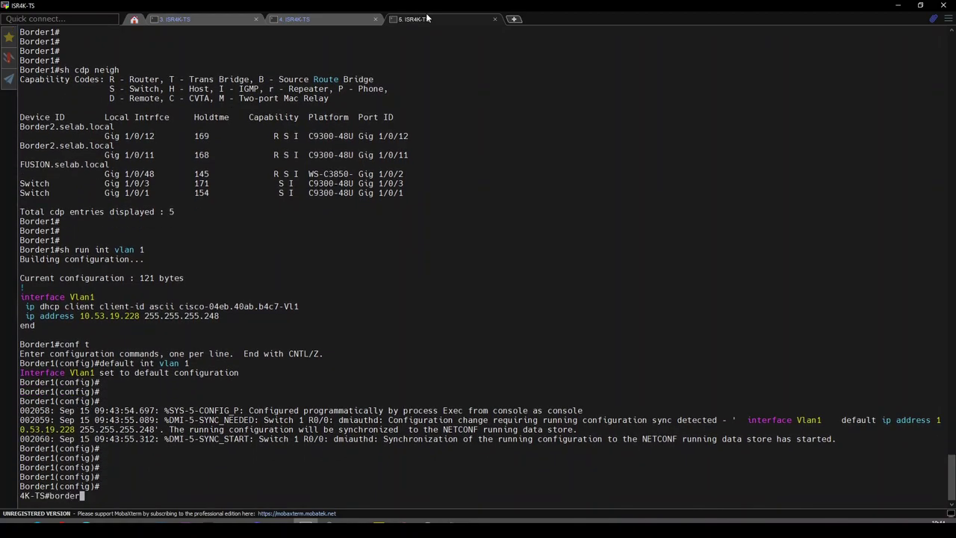
pyautogui.press('Return')
pyautogui.press('Return')
pyautogui.press('Return')
pyautogui.press('Return')
pyautogui.press('Return')
pyautogui.press('Return')
pyautogui.write('sh run int vlan 1')
pyautogui.press('Return')
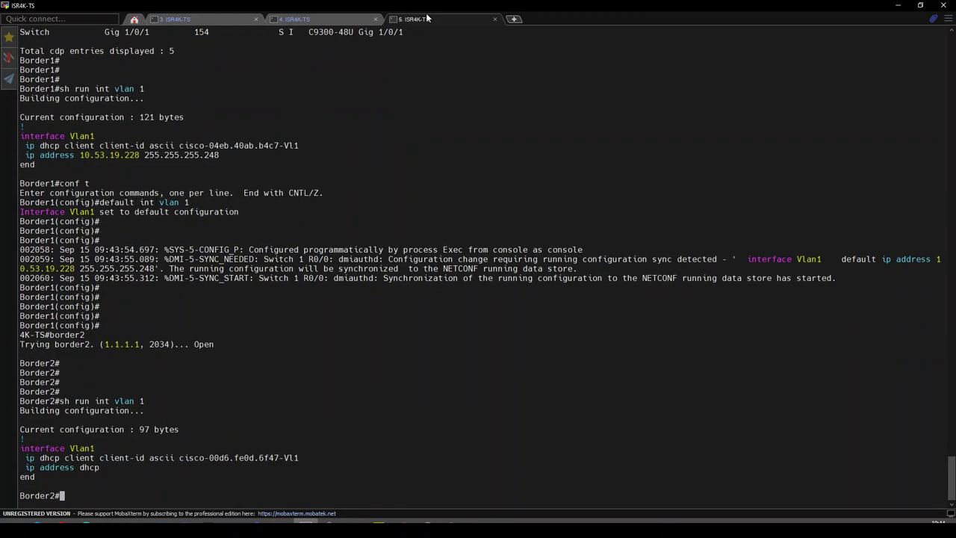
pyautogui.press('Return')
pyautogui.write('conf t')
pyautogui.press('Return')
pyautogui.write('default int vlan 1')
pyautogui.press('Return')
pyautogui.press('Return')
pyautogui.press('Return')
pyautogui.press('Return')
pyautogui.press('Return')
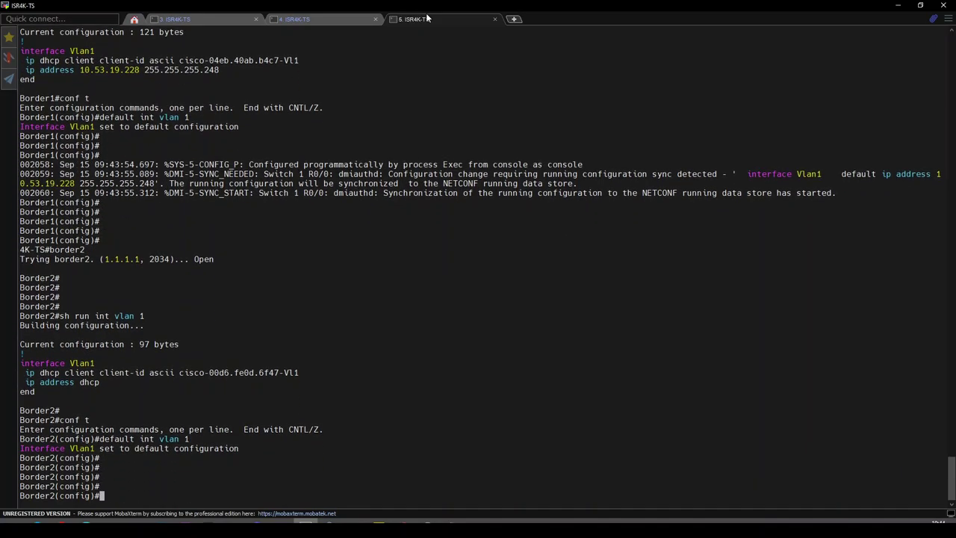
# - Resume the new switch's console session, then return to the Border1 session
pyautogui.hotkey('ctrl', 'shift', '6')
pyautogui.write('x')
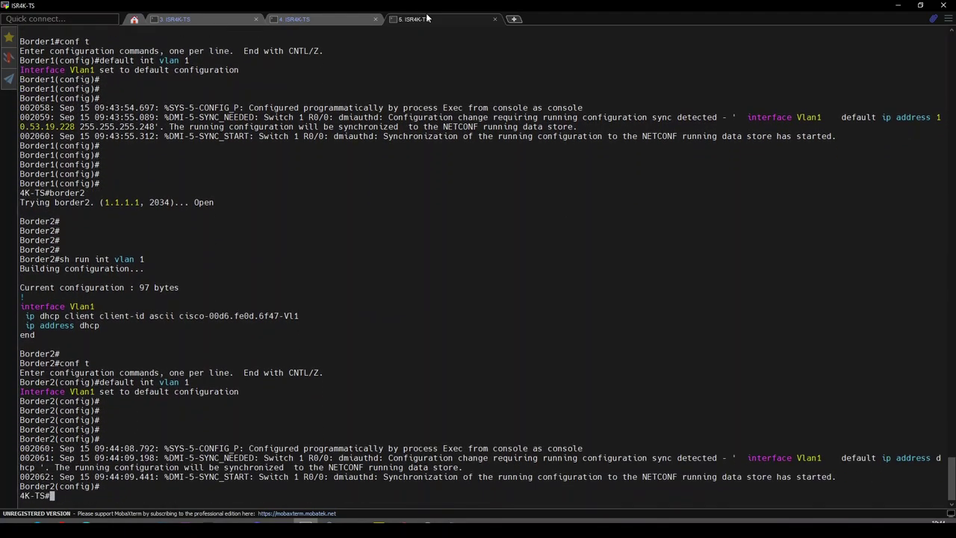
pyautogui.write('1')
pyautogui.press('Return')
pyautogui.press('Return')
pyautogui.press('Return')
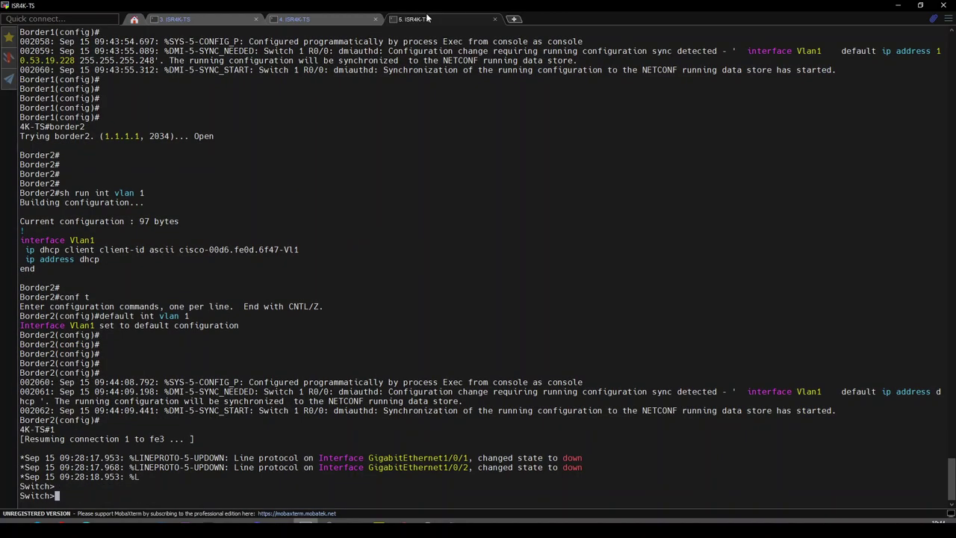
pyautogui.hotkey('ctrl', 'shift', '6')
pyautogui.press('x')
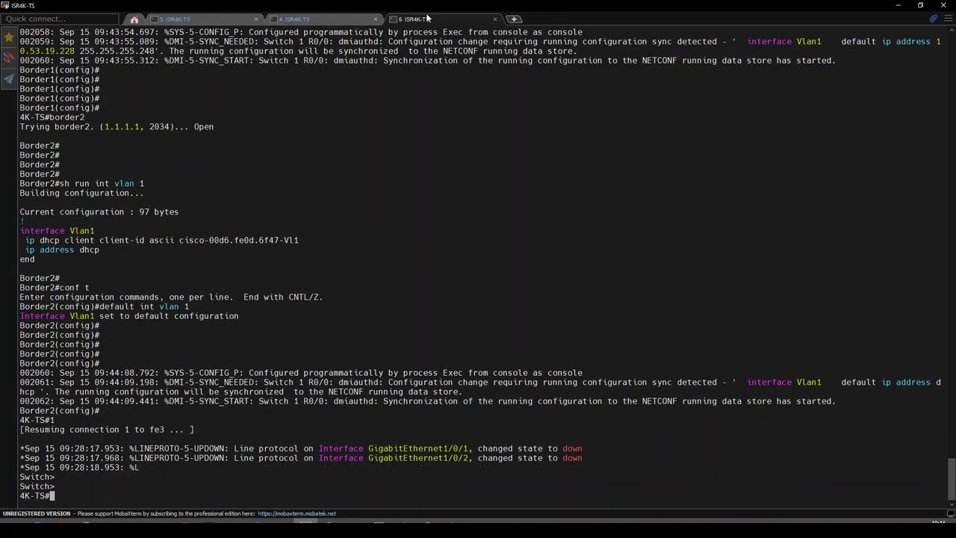
pyautogui.write('2')
pyautogui.press('Return')
pyautogui.press('Return')
pyautogui.press('Return')
pyautogui.press('Return')
pyautogui.press('Return')
pyautogui.press('Return')
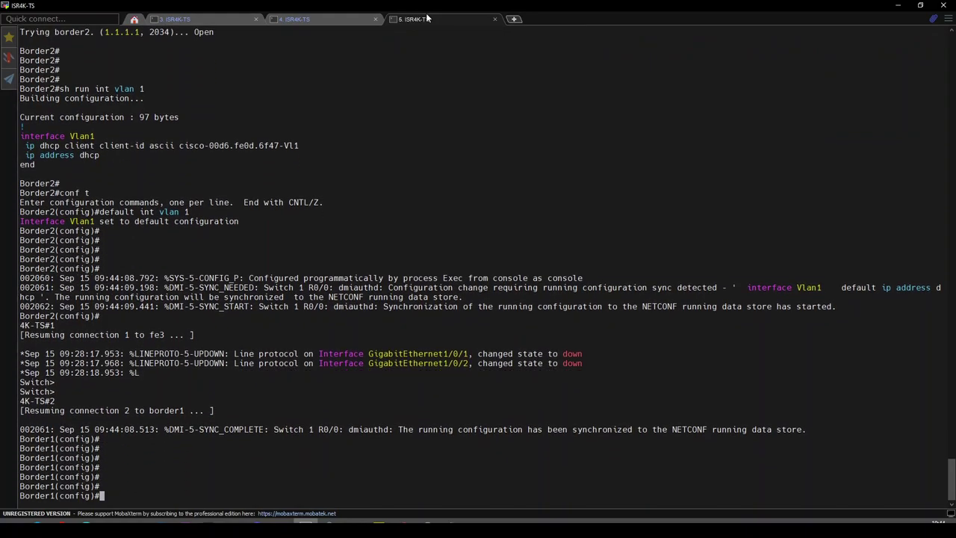
# - Run 'do wr' on Border1 and Border2, resuming connection 2 to Border1 at the end
pyautogui.write('do wr')
pyautogui.press('Return')
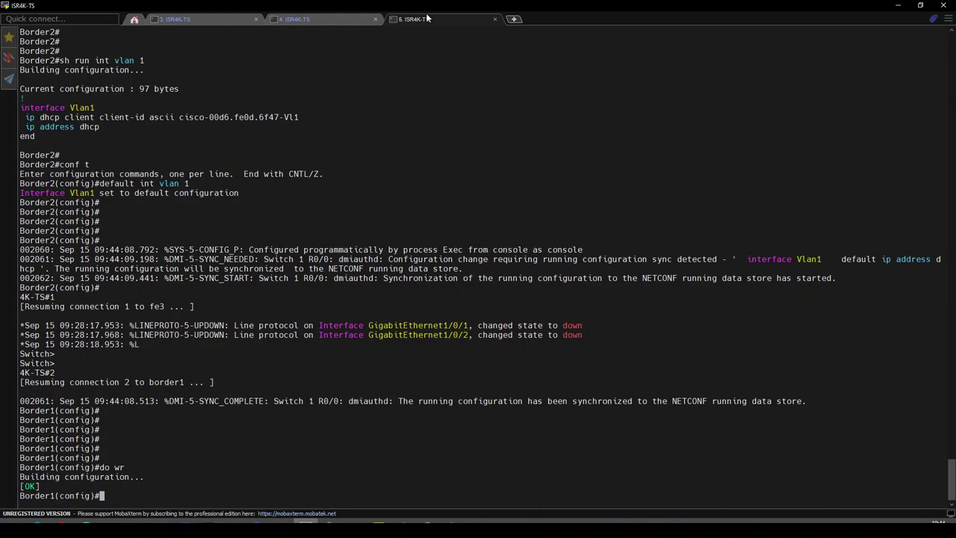
pyautogui.hotkey('ctrl', 'shift', '6')
pyautogui.write('x3')
pyautogui.press('Return')
pyautogui.press('Return')
pyautogui.press('Return')
pyautogui.press('Return')
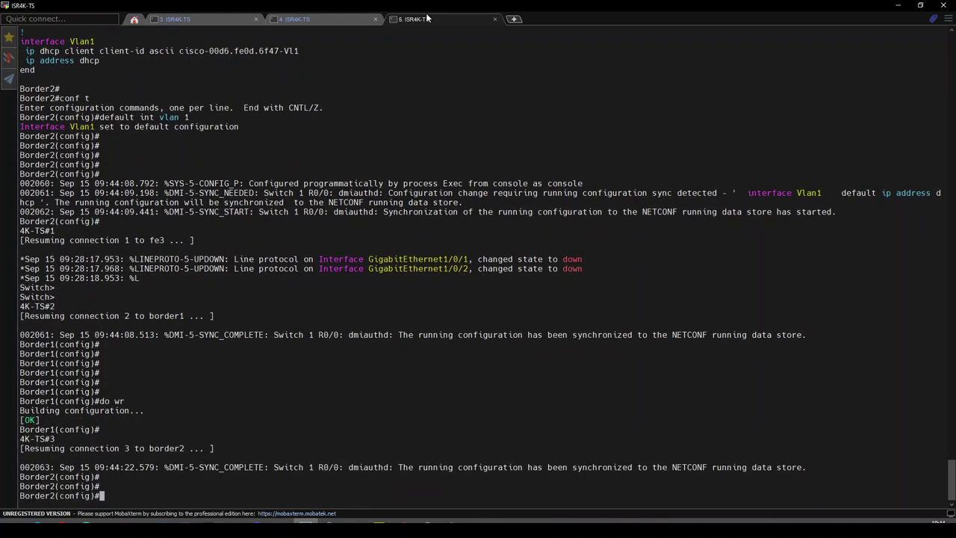
pyautogui.write('do wr')
pyautogui.press('Return')
pyautogui.press('Return')
pyautogui.press('Return')
pyautogui.press('Return')
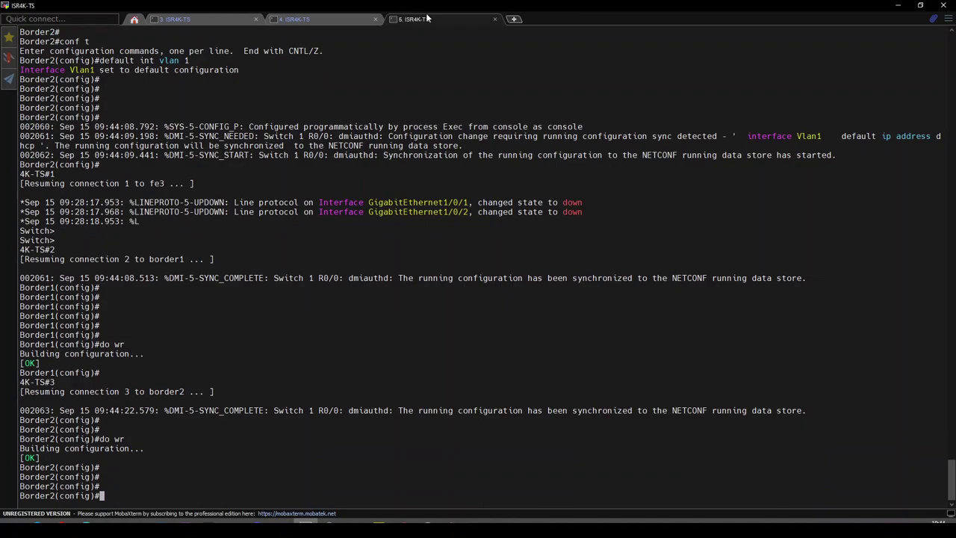
pyautogui.hotkey('ctrl', 'shift', '6')
pyautogui.write('x')
pyautogui.write('2')
pyautogui.press('Return')
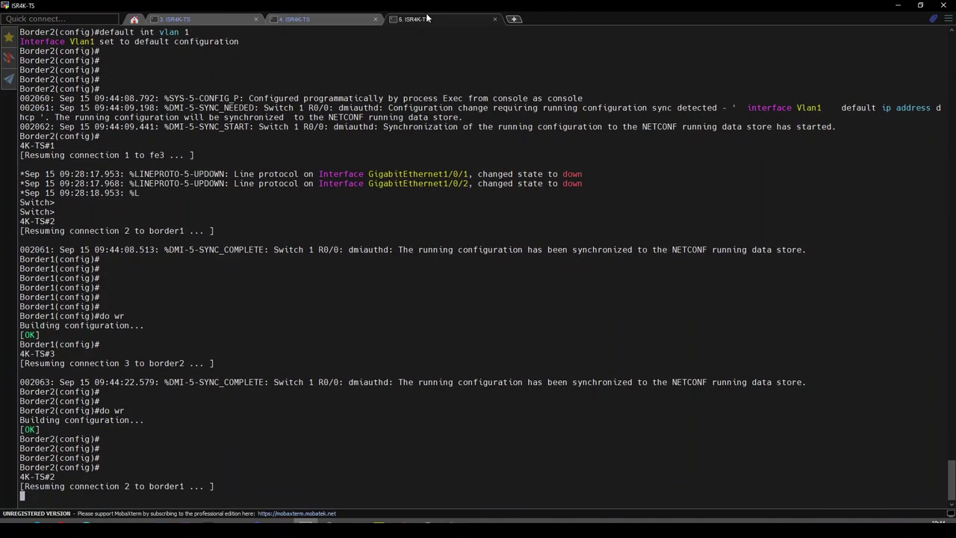
pyautogui.press('Return')
pyautogui.press('Return')
pyautogui.press('Return')
pyautogui.press('Return')
pyautogui.press('Return')
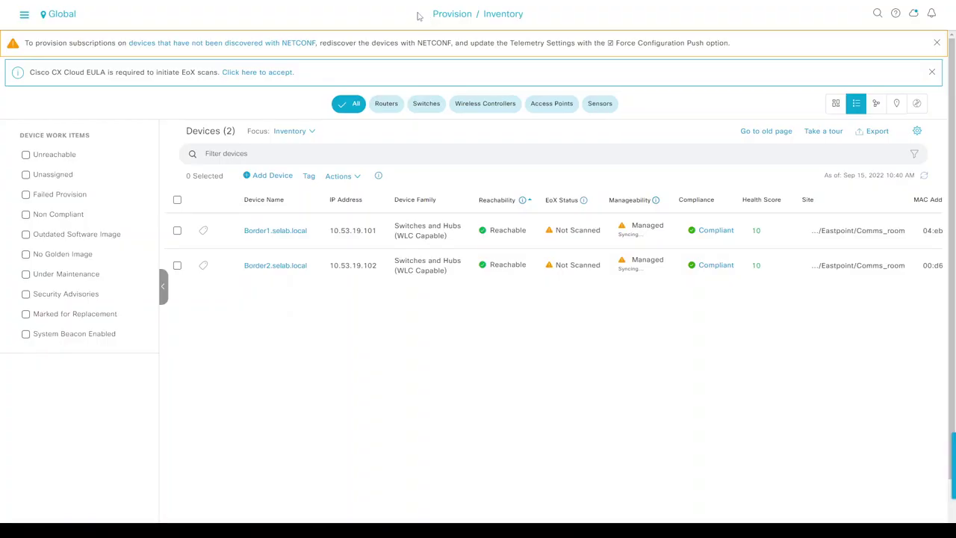
# - Resync Border1 and Border2 together, then refresh the inventory until both show Managed
pyautogui.click(177, 199)
pyautogui.click(340, 175)
pyautogui.moveTo(354, 202)
pyautogui.click(457, 227)
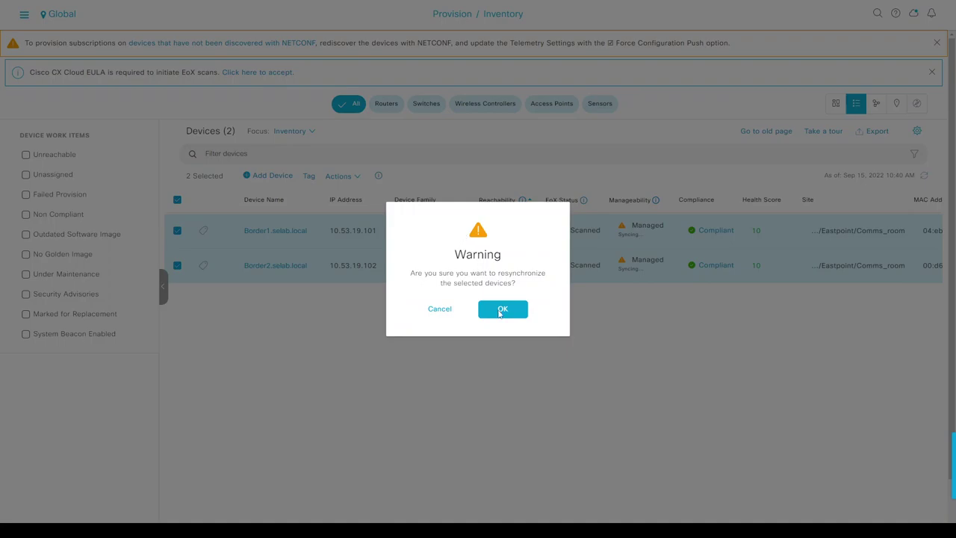
pyautogui.click(503, 309)
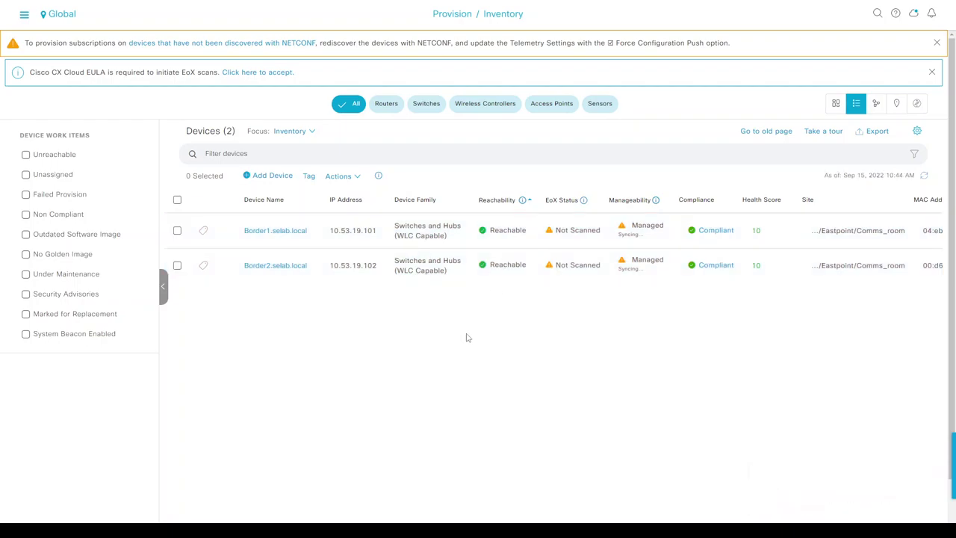
pyautogui.click(924, 176)
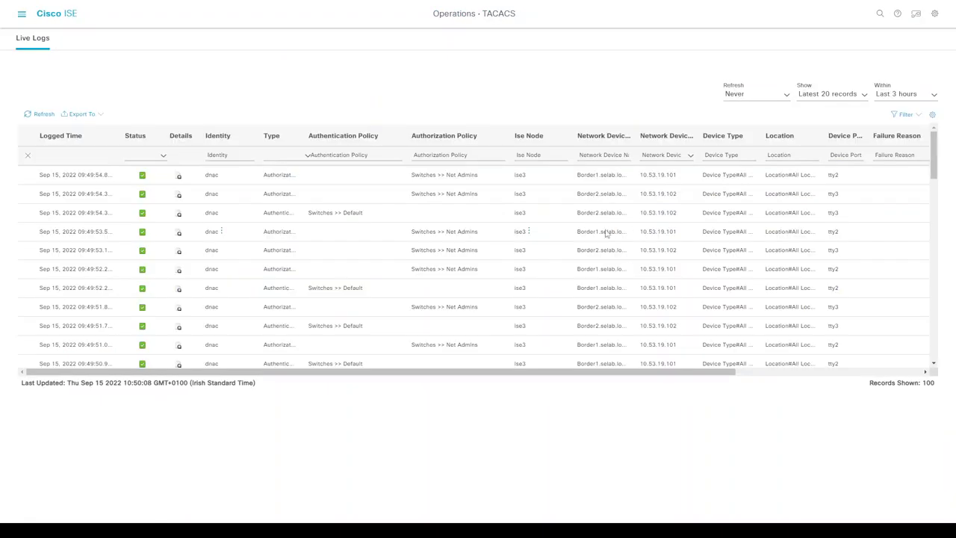
# - Review the TACACS live log records and failure reasons, then enter the Switches device admin policy set
pyautogui.scroll(-15, 403, 239)
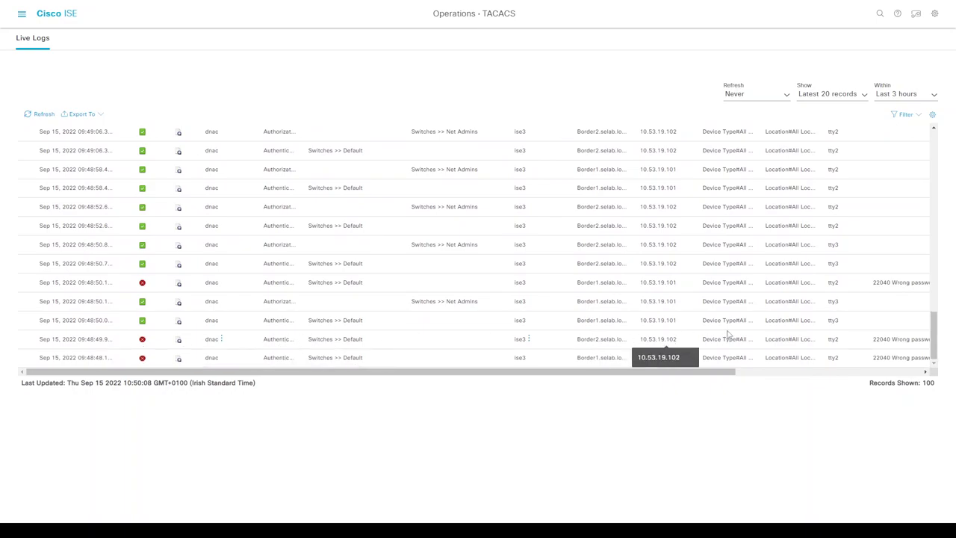
pyautogui.hscroll(5, 747, 340)
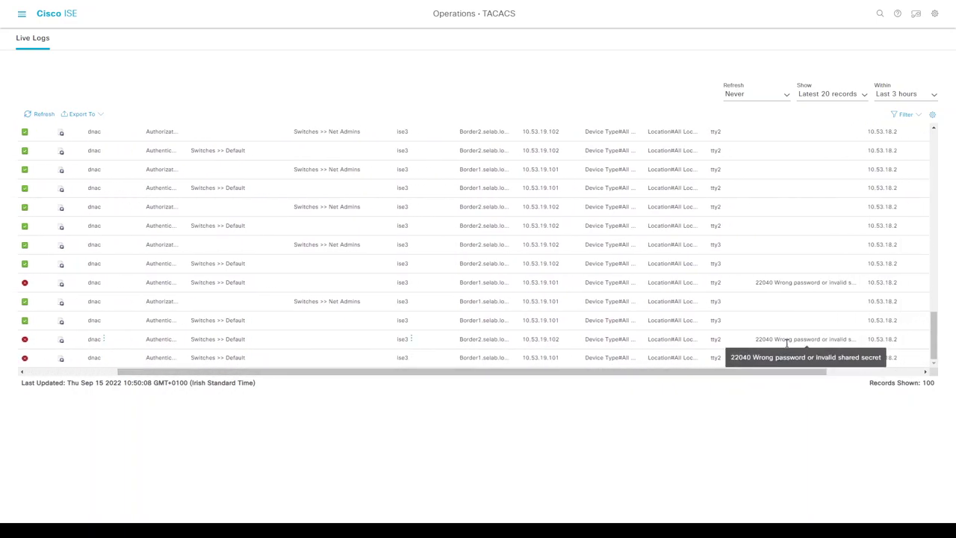
pyautogui.hscroll(-5, 598, 321)
pyautogui.scroll(10, 416, 299)
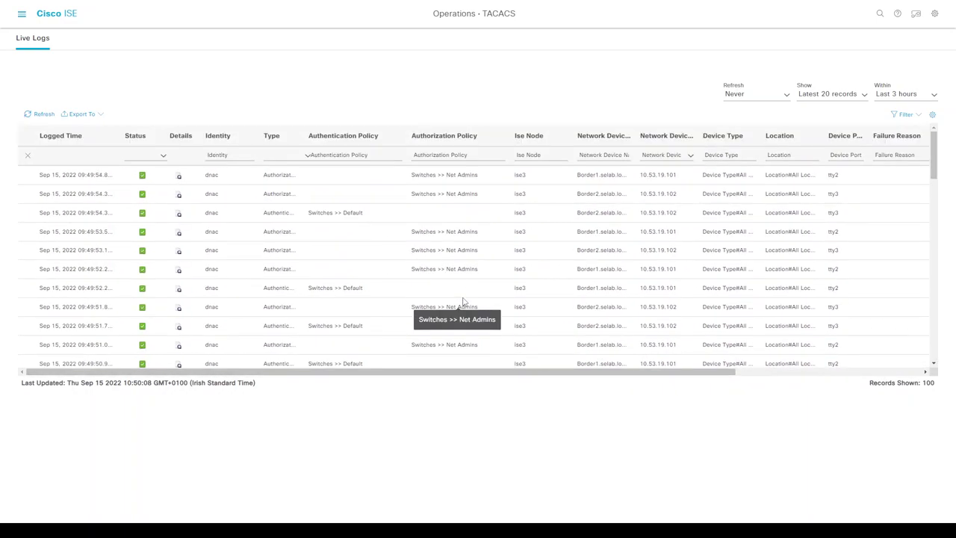
pyautogui.click(462, 301)
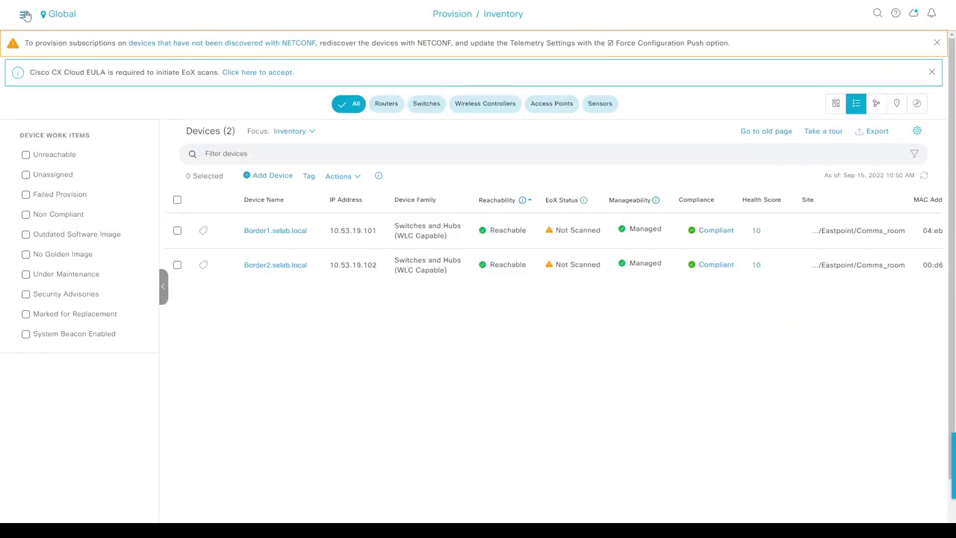
pyautogui.click(21, 14)
pyautogui.moveTo(79, 55)
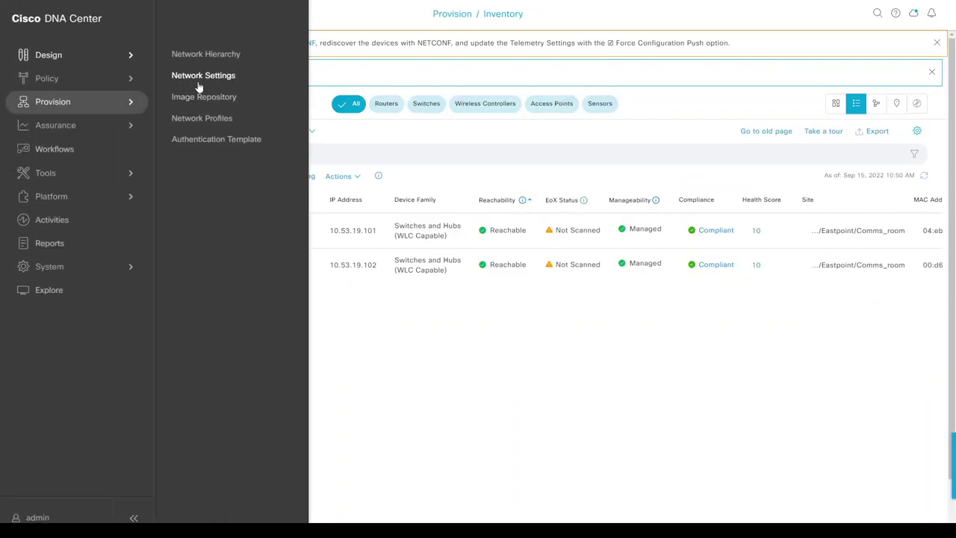
pyautogui.click(198, 77)
pyautogui.click(108, 45)
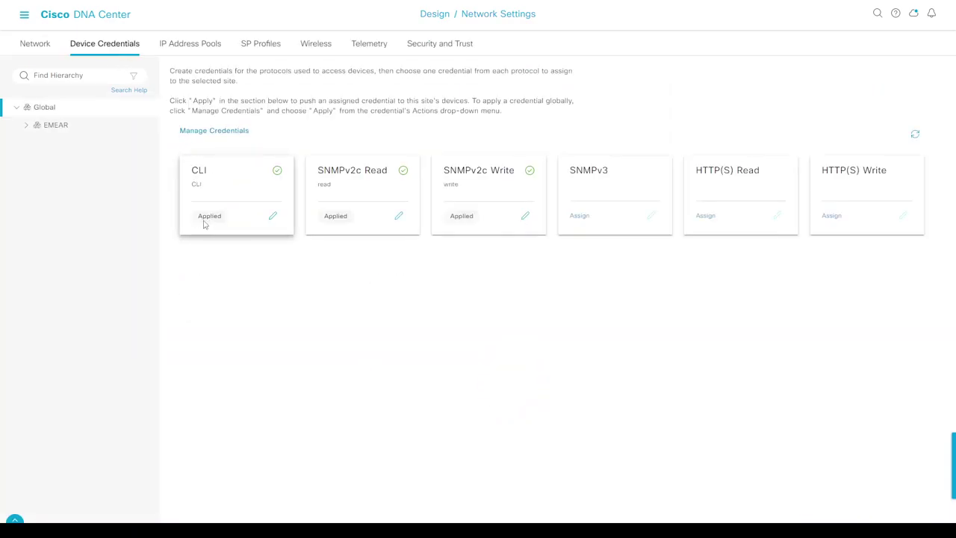
pyautogui.click(24, 14)
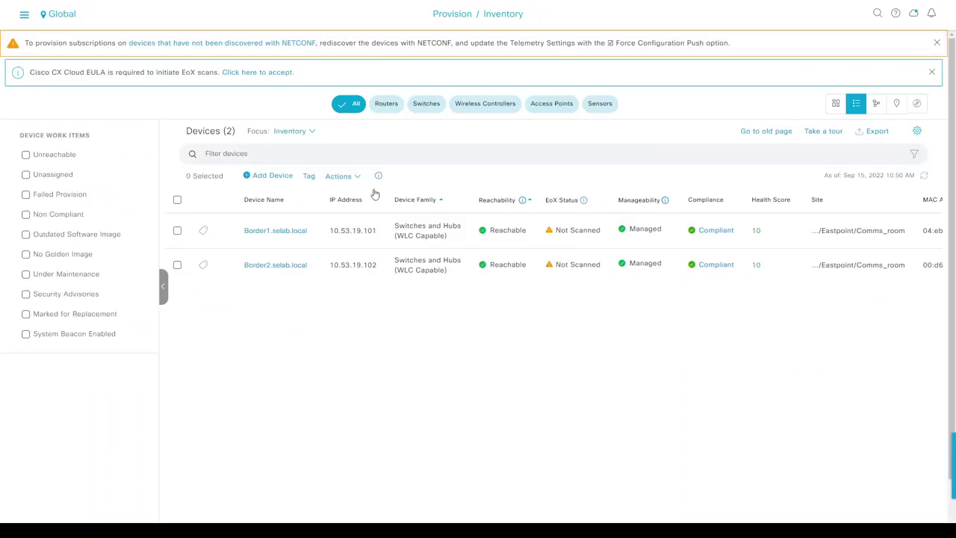
# - Launch LAN Automation from Border1 and Border2 and accept its prerequisites
pyautogui.click(348, 180)
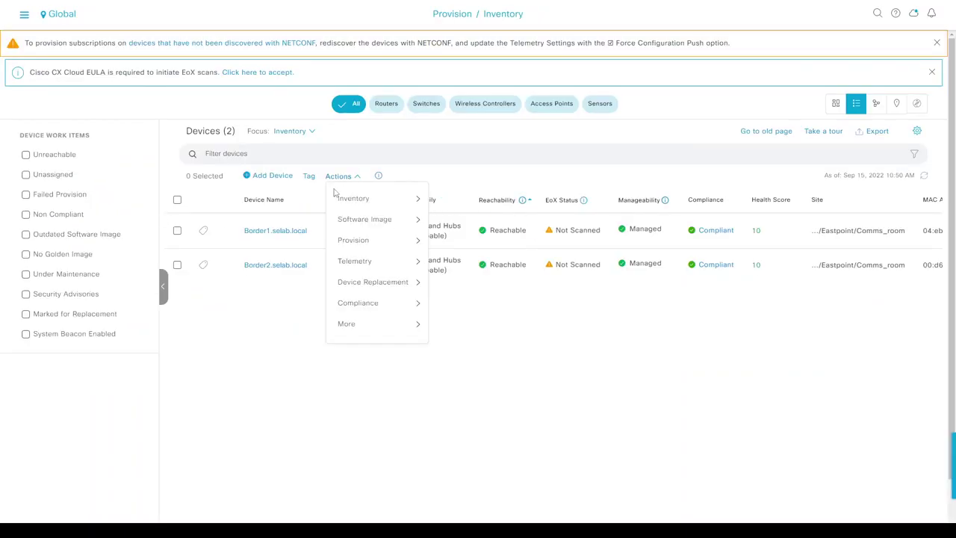
pyautogui.moveTo(334, 180)
pyautogui.moveTo(343, 201)
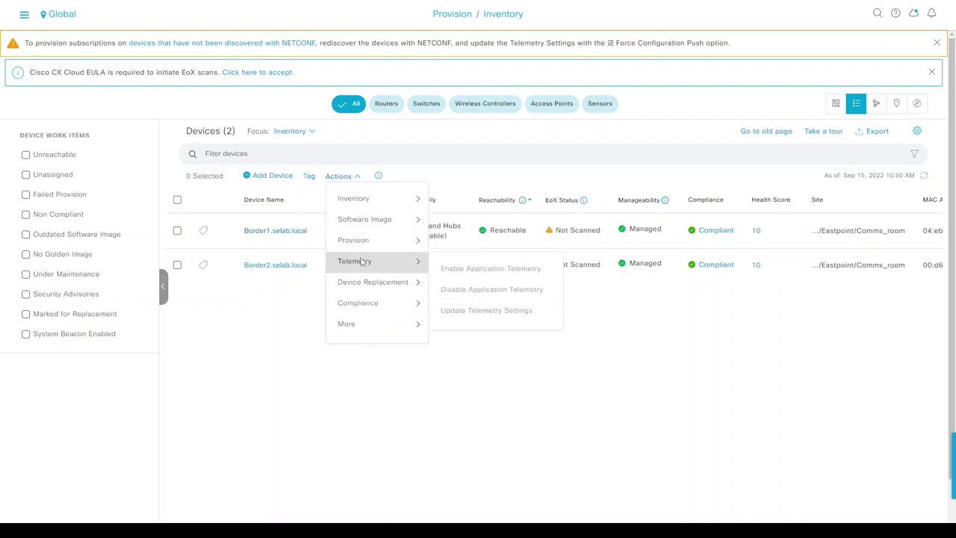
pyautogui.moveTo(363, 241)
pyautogui.click(468, 291)
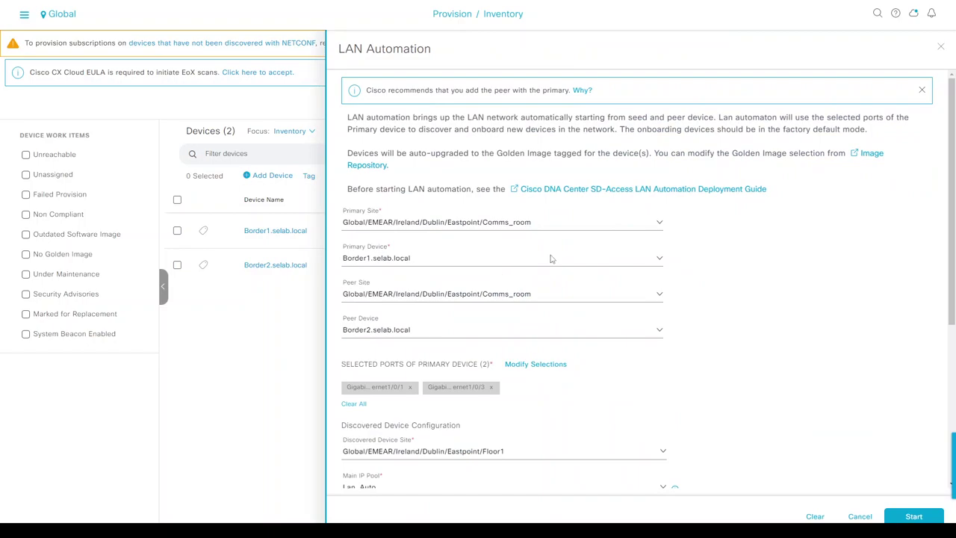
pyautogui.scroll(-2, 761, 256)
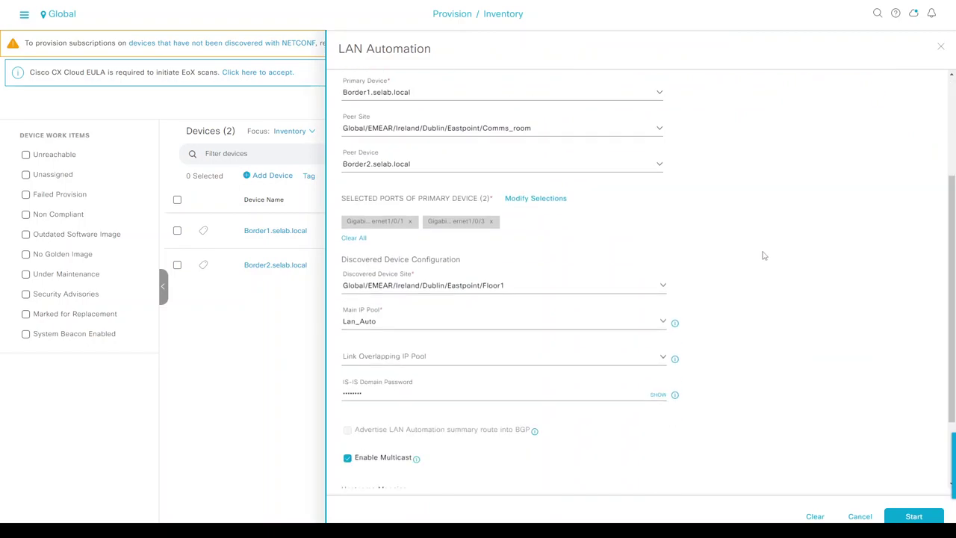
pyautogui.scroll(-2, 776, 227)
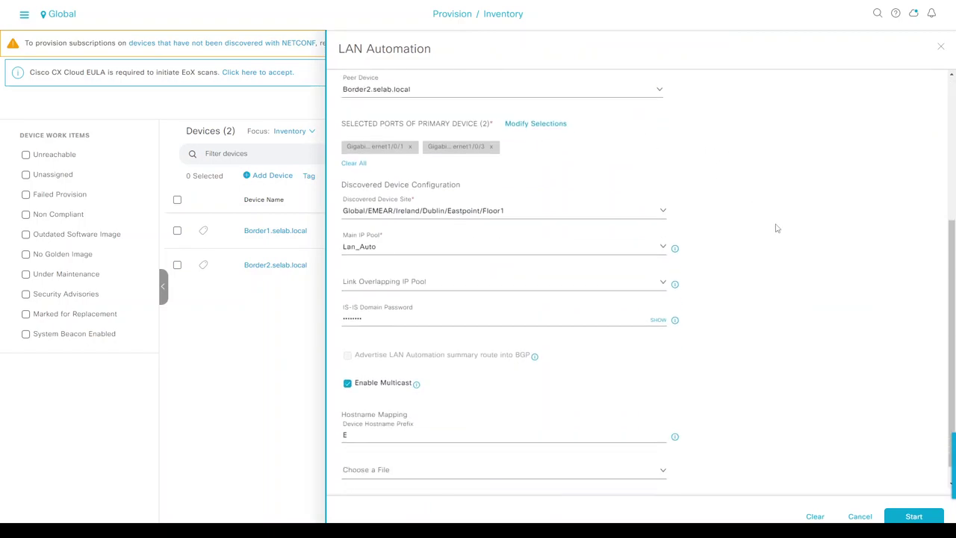
pyautogui.click(921, 516)
pyautogui.click(503, 334)
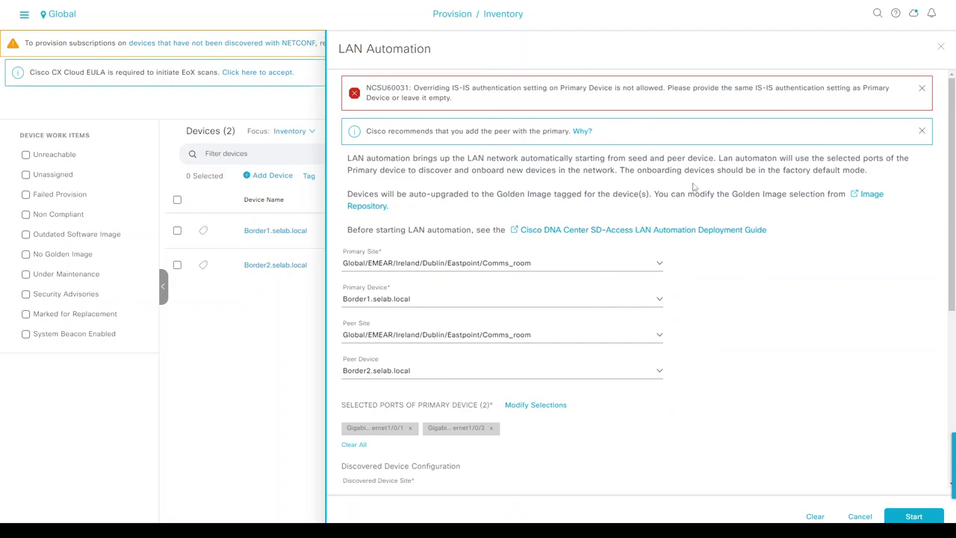
# - Clear the IS-IS domain password and restart LAN Automation, accepting network orchestration
pyautogui.scroll(-4, 693, 188)
pyautogui.click(400, 294)
pyautogui.press('BackSpace')
pyautogui.press('BackSpace')
pyautogui.press('BackSpace')
pyautogui.press('BackSpace')
pyautogui.press('BackSpace')
pyautogui.press('BackSpace')
pyautogui.press('BackSpace')
pyautogui.click(800, 292)
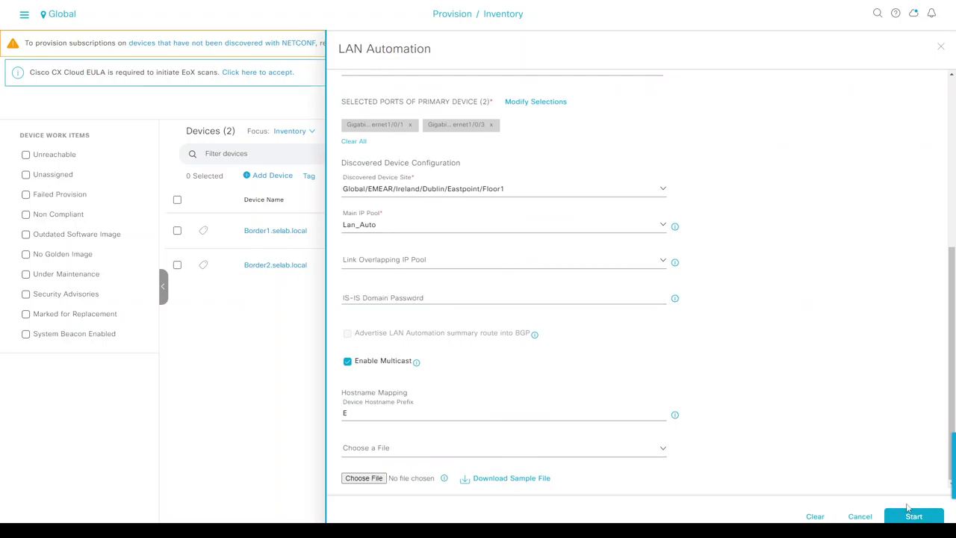
pyautogui.scroll(4, 866, 384)
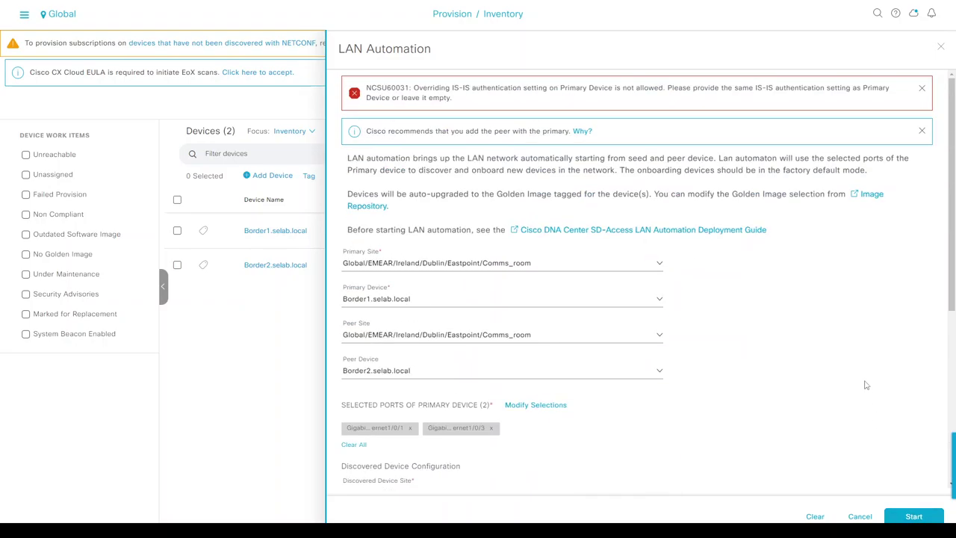
pyautogui.click(909, 516)
pyautogui.click(519, 336)
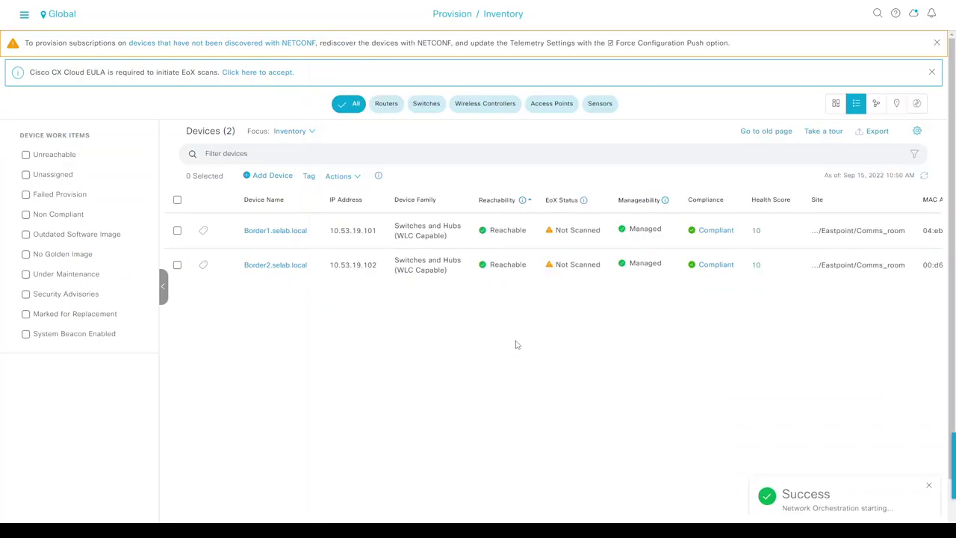
pyautogui.click(336, 177)
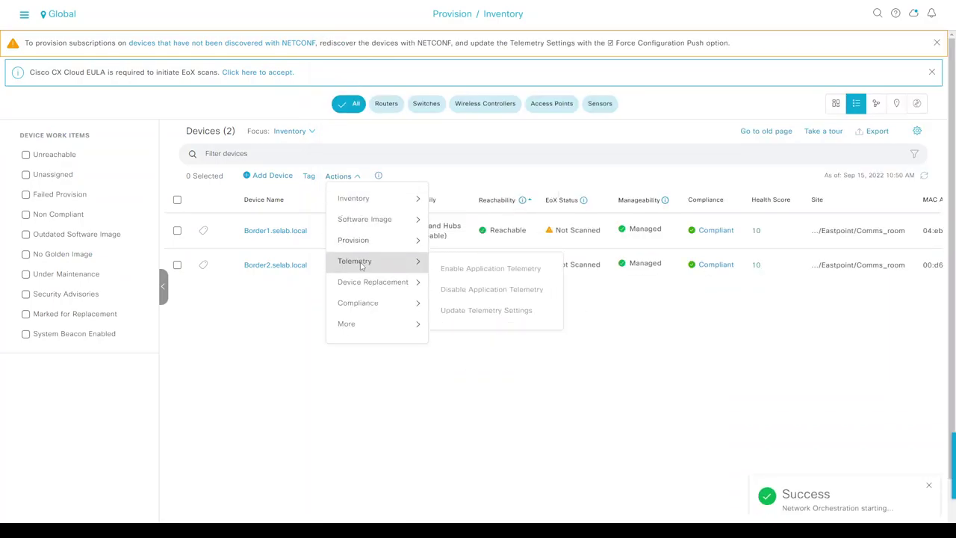
# - View LAN Automation status details, then rerun the DHCP pool show command on Border1
pyautogui.moveTo(368, 242)
pyautogui.click(474, 312)
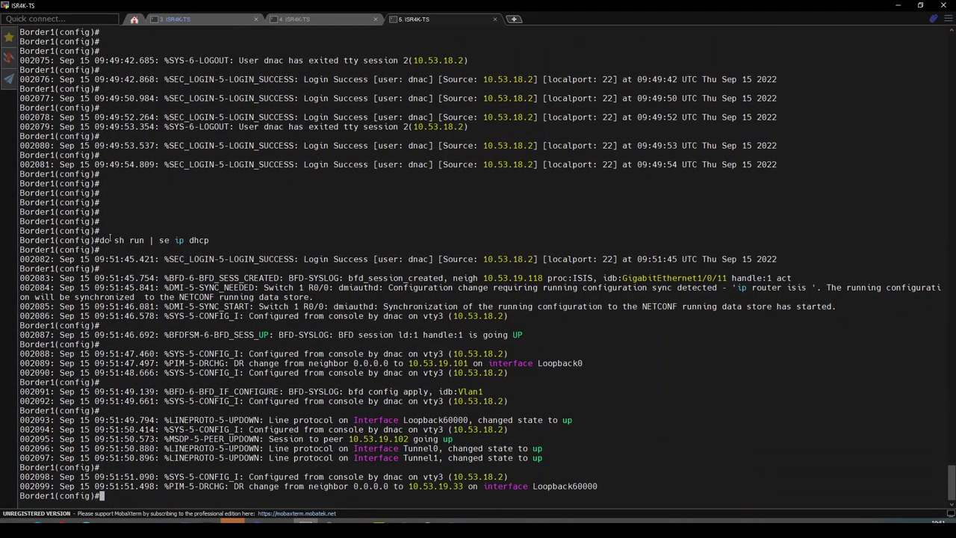
pyautogui.moveTo(110, 240); pyautogui.dragTo(194, 240)
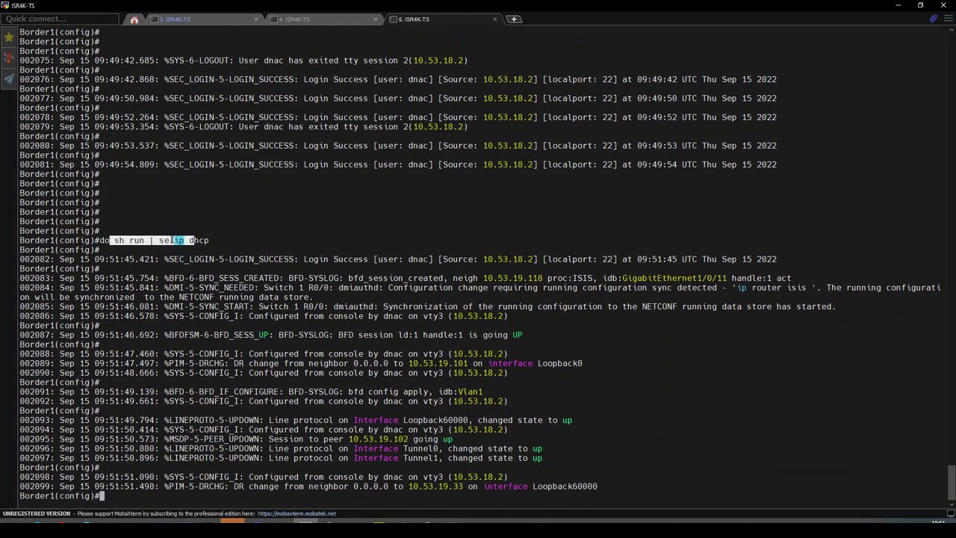
pyautogui.click(178, 240)
pyautogui.press('Return')
pyautogui.press('Return')
pyautogui.press('Return')
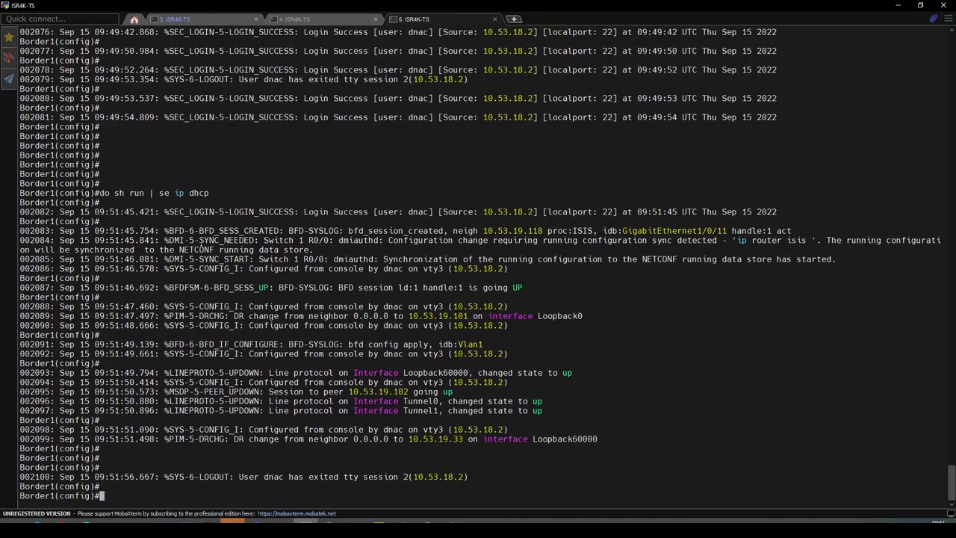
pyautogui.press('Up')
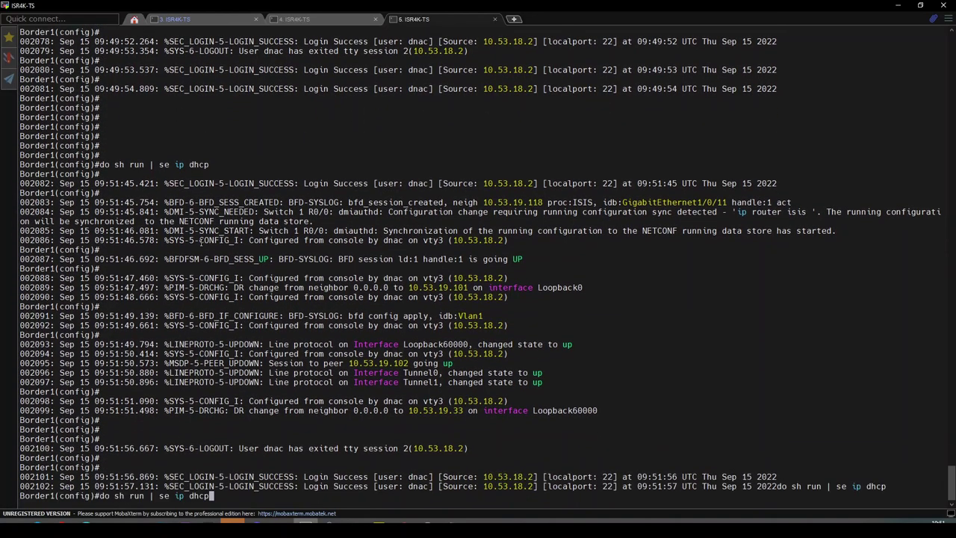
pyautogui.press('Return')
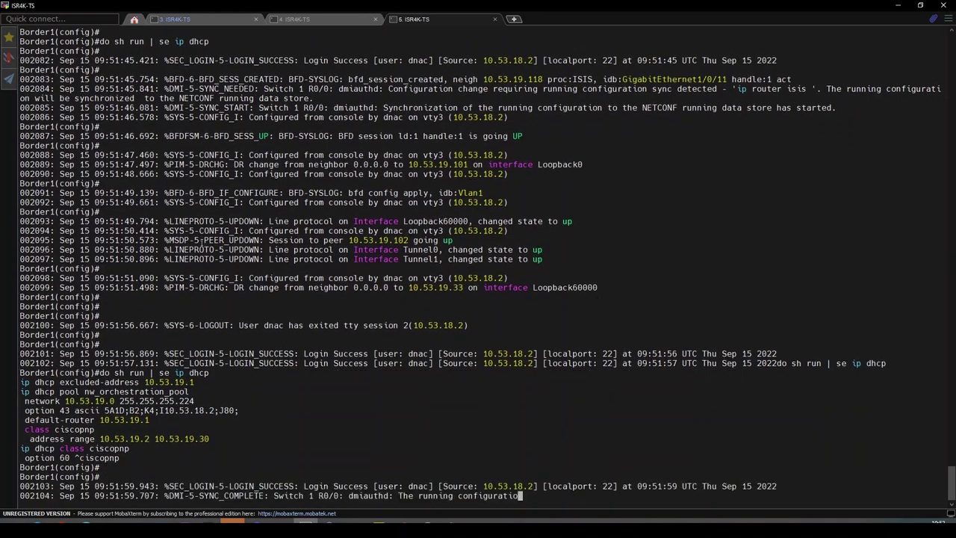
pyautogui.press('Return')
pyautogui.press('Return')
pyautogui.press('Return')
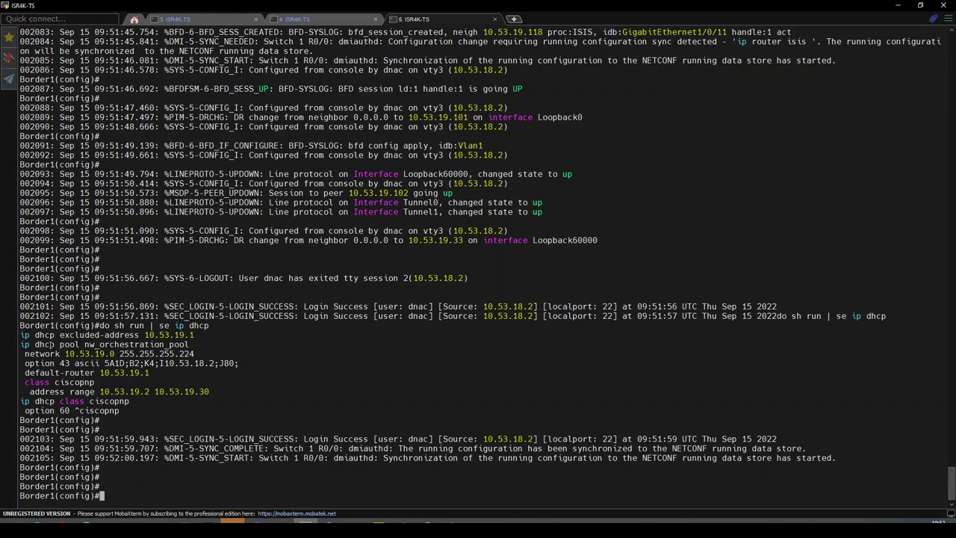
pyautogui.moveTo(64, 344); pyautogui.dragTo(164, 344)
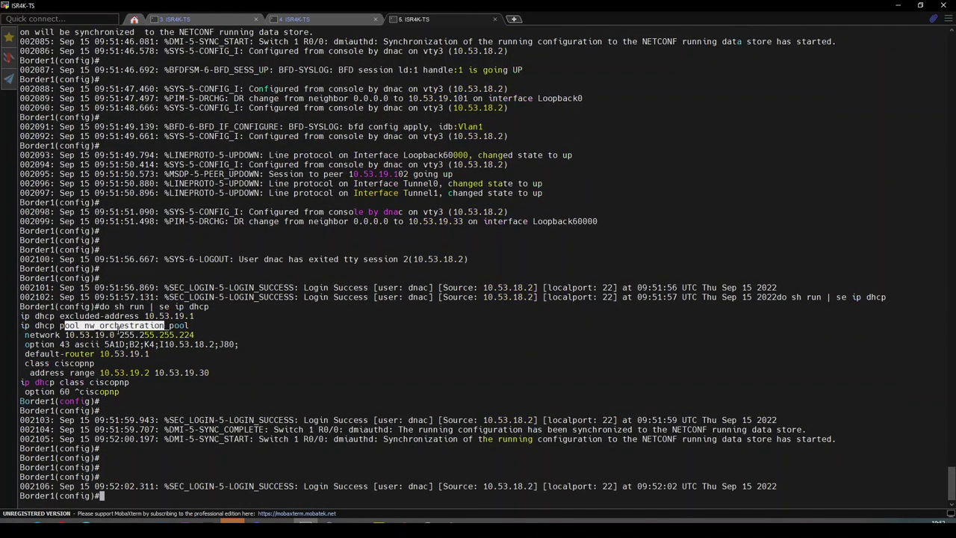
pyautogui.click(173, 342)
pyautogui.press('Return')
pyautogui.press('Return')
pyautogui.press('Return')
pyautogui.press('Return')
# - Run 'do sh ru int vlan 1' on Border1, then view PnP logs in consoles 3 and 4
pyautogui.write('sh ru')
pyautogui.hotkey('ctrl', 'a')
pyautogui.write('do')
pyautogui.hotkey('ctrl', 'e')
pyautogui.write('int vlan 1')
pyautogui.press('Return')
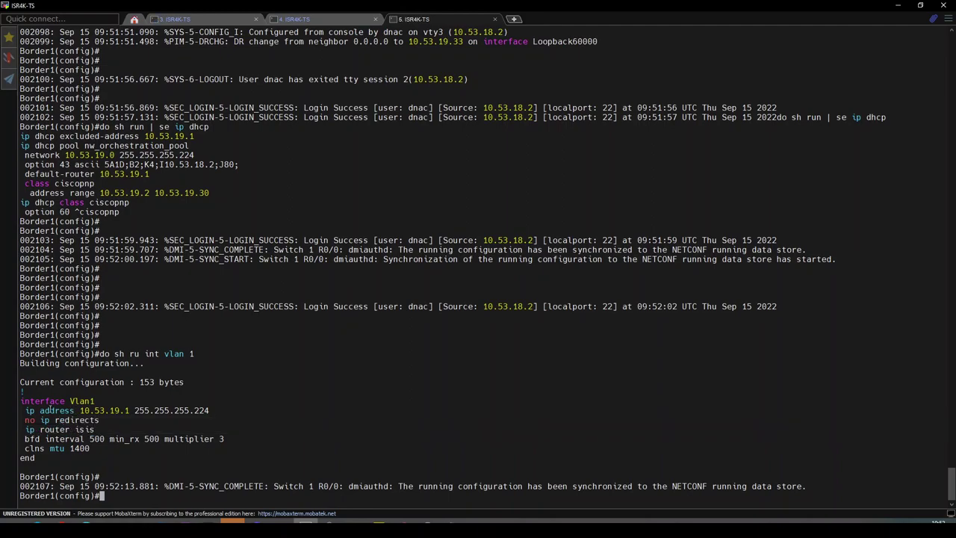
pyautogui.moveTo(50, 410); pyautogui.dragTo(106, 439)
pyautogui.click(189, 21)
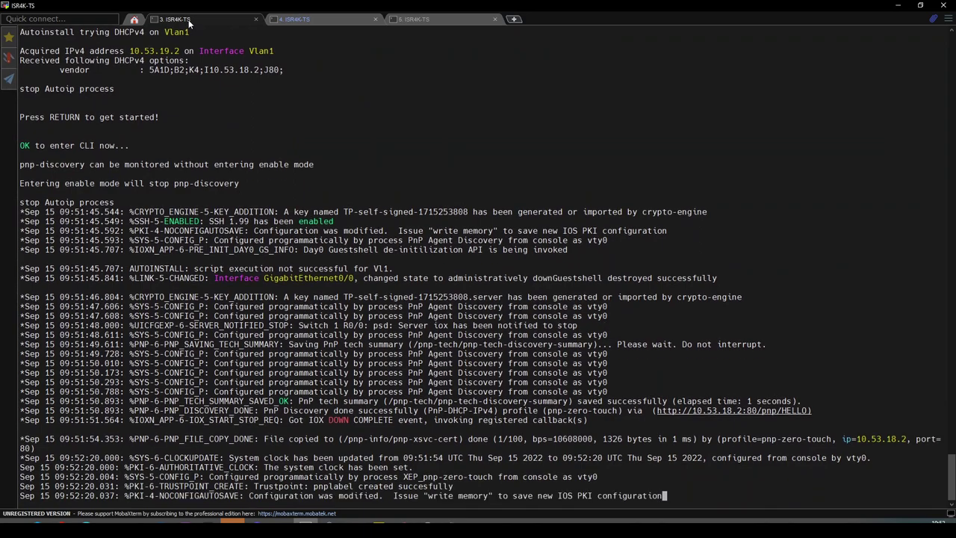
pyautogui.click(306, 20)
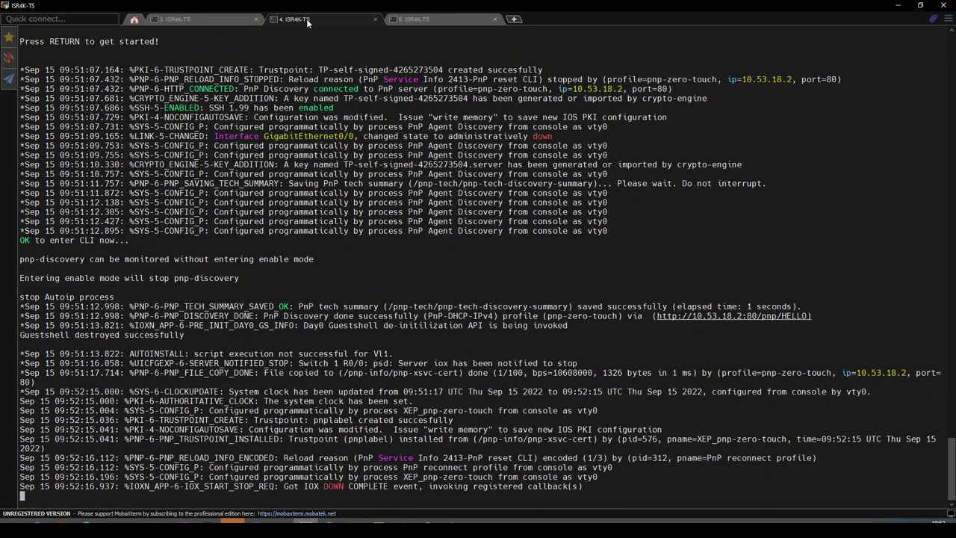
# - Refresh LAN Automation status, checking Devices and Summary, until 2 discovered devices are in progress
pyautogui.click(214, 20)
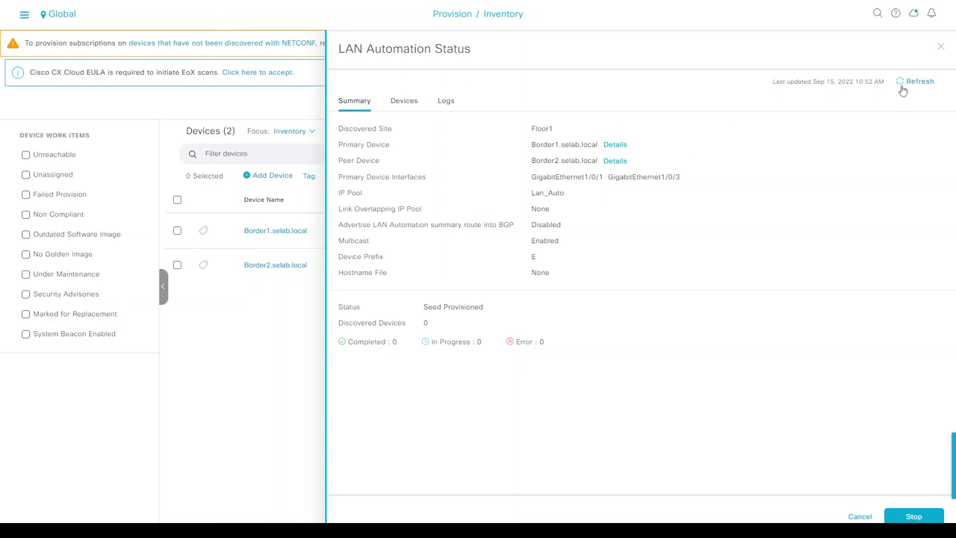
pyautogui.click(905, 86)
pyautogui.moveTo(462, 343); pyautogui.dragTo(483, 346)
pyautogui.click(458, 344)
pyautogui.click(402, 103)
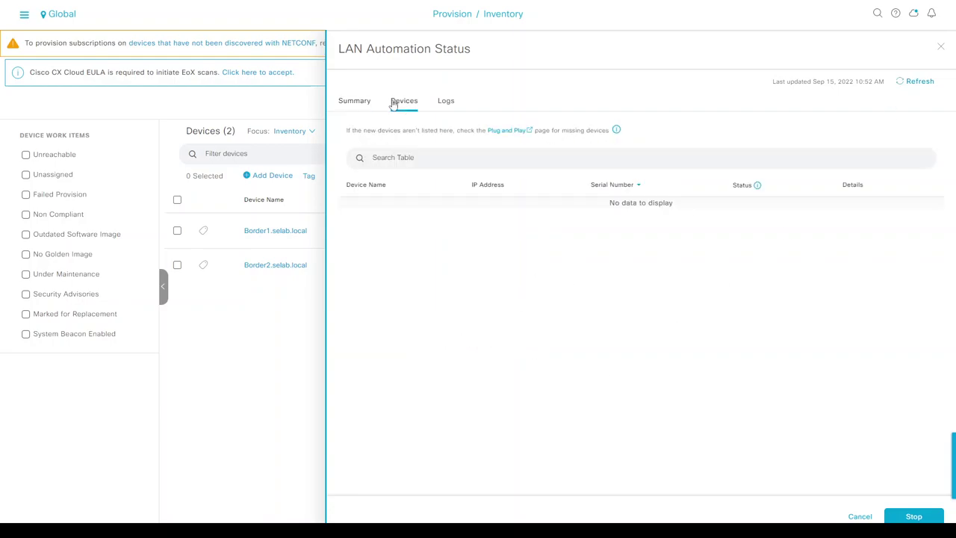
pyautogui.click(351, 101)
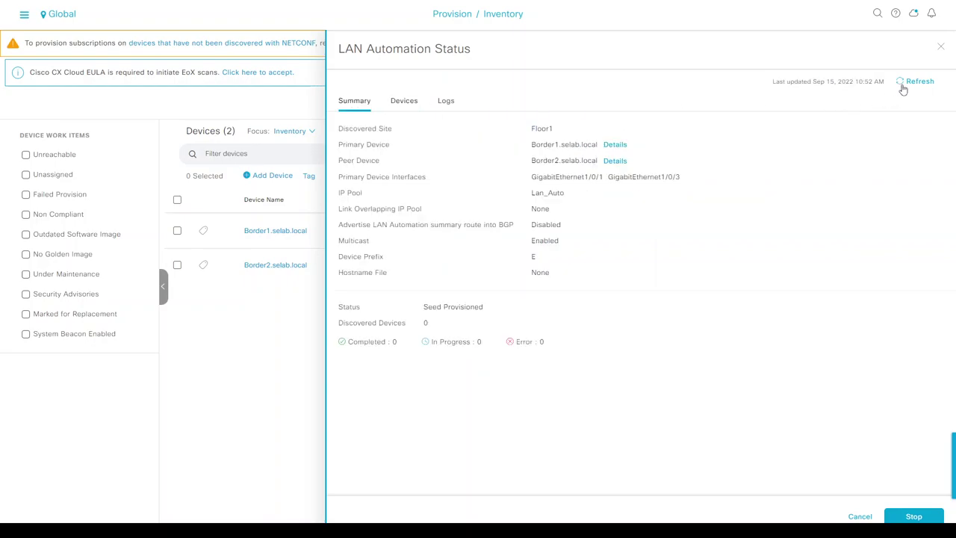
pyautogui.hotkey('alt', 'Tab')
pyautogui.click(910, 84)
pyautogui.click(917, 84)
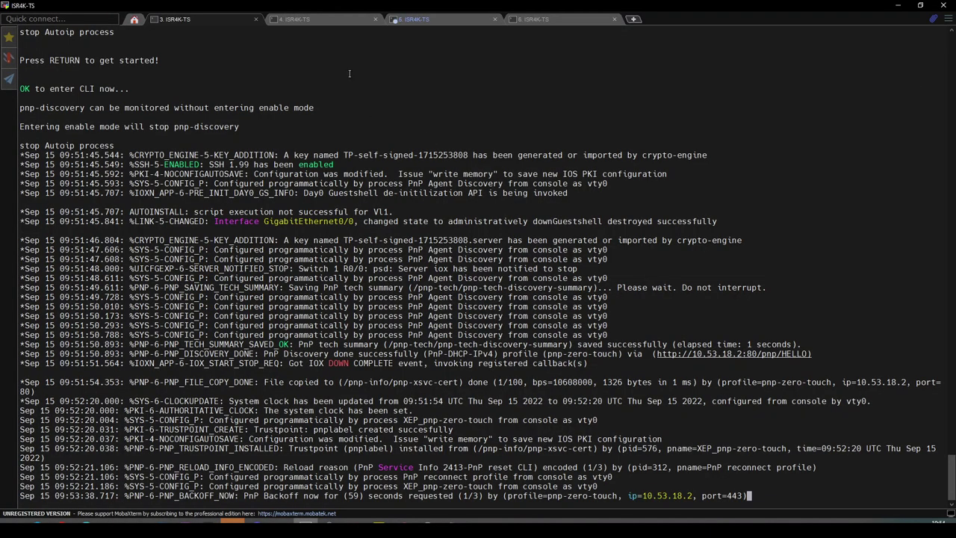
pyautogui.click(313, 21)
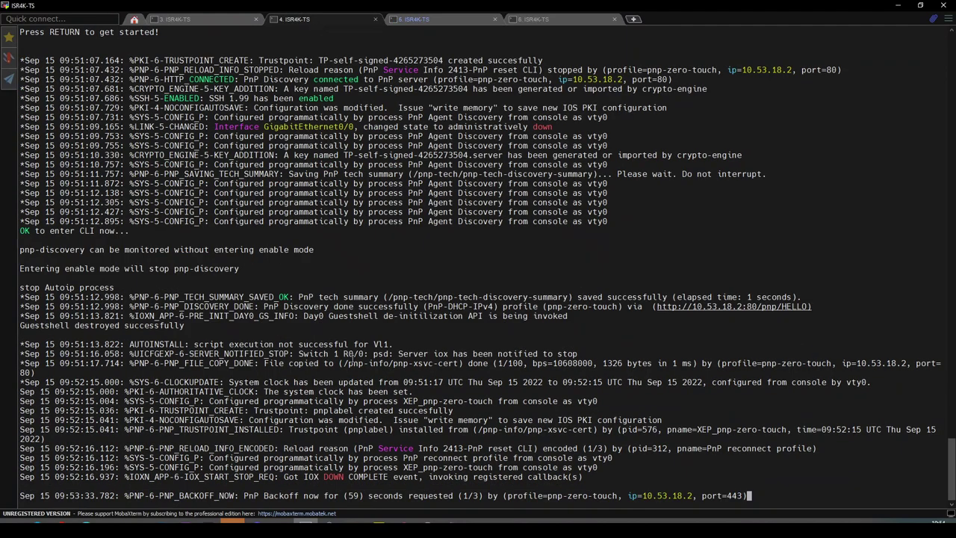
pyautogui.click(217, 19)
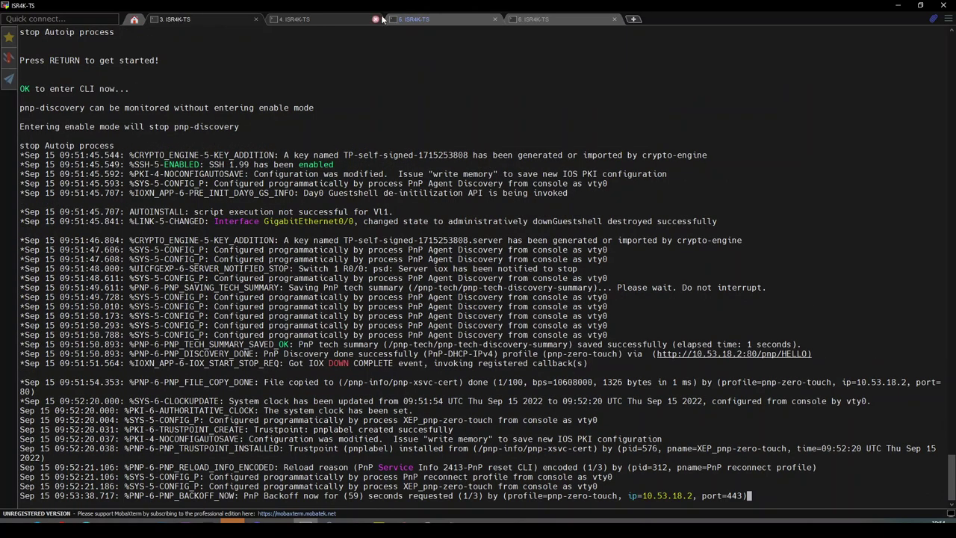
pyautogui.click(416, 18)
pyautogui.press('Return')
pyautogui.press('Return')
pyautogui.press('Return')
pyautogui.press('Return')
pyautogui.press('Return')
pyautogui.press('Return')
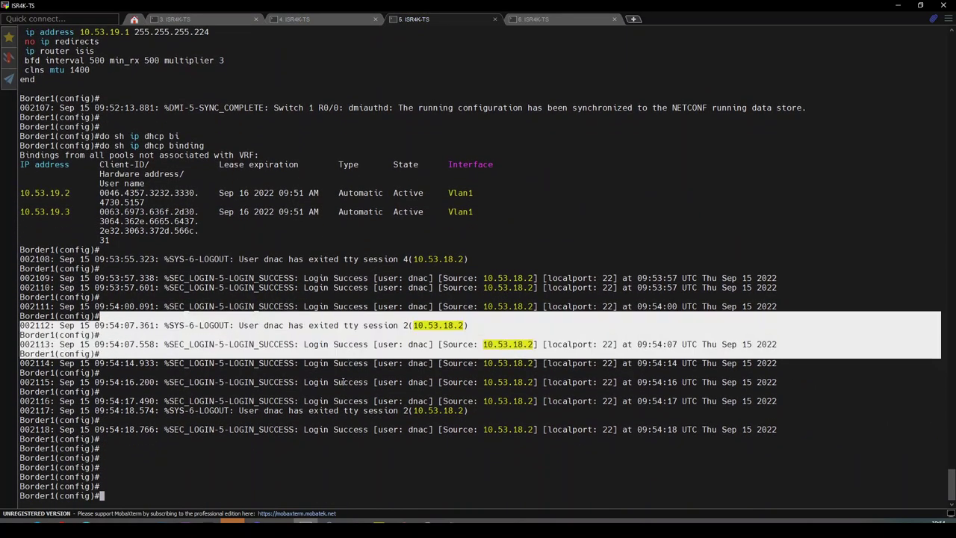
pyautogui.click(194, 20)
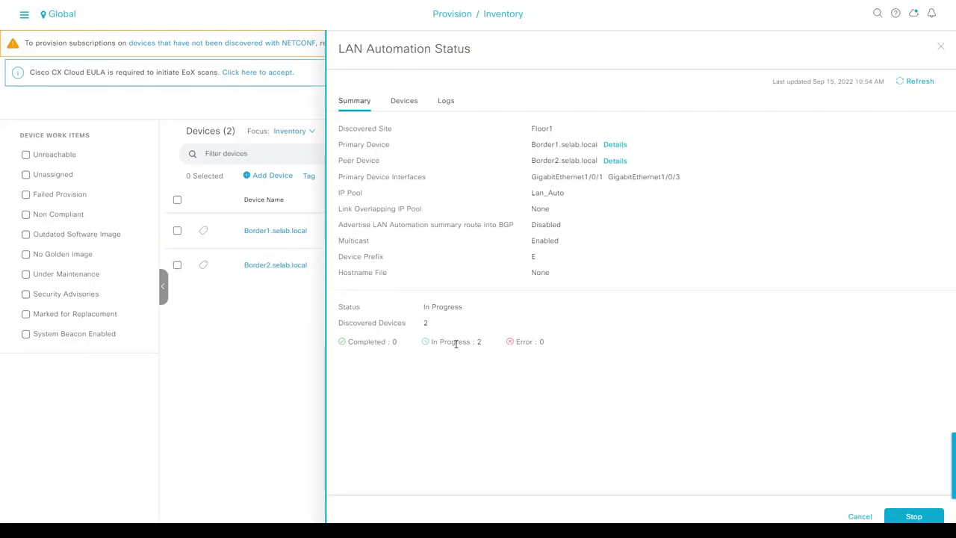
# - Review discovered devices E-1 and E-2 and the automation logs, then refresh the summary
pyautogui.click(407, 101)
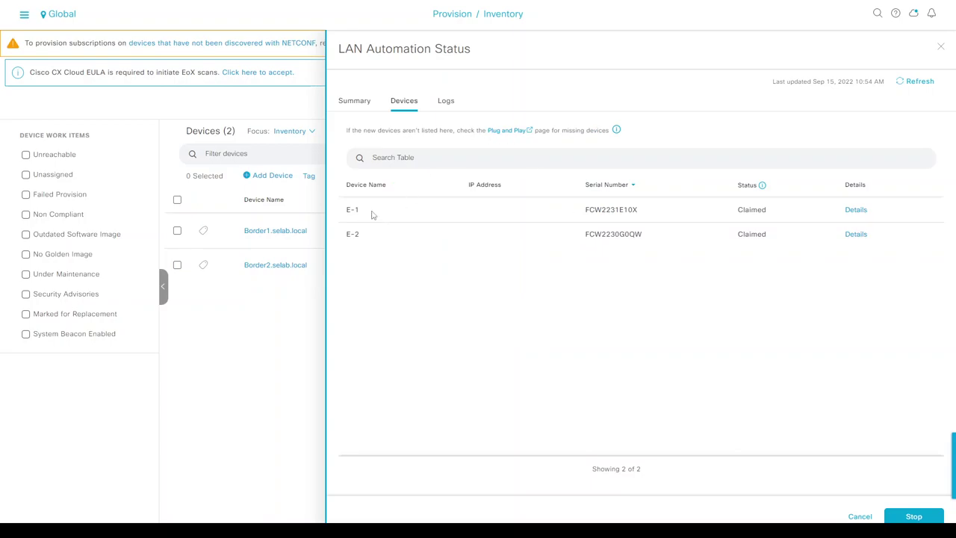
pyautogui.moveTo(347, 210); pyautogui.dragTo(364, 239)
pyautogui.click(681, 224)
pyautogui.click(452, 103)
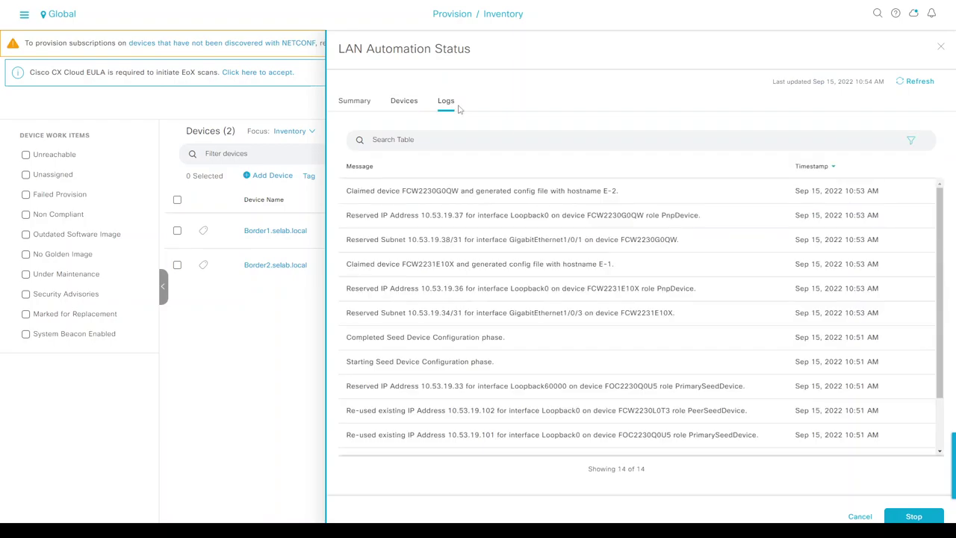
pyautogui.scroll(-3, 695, 299)
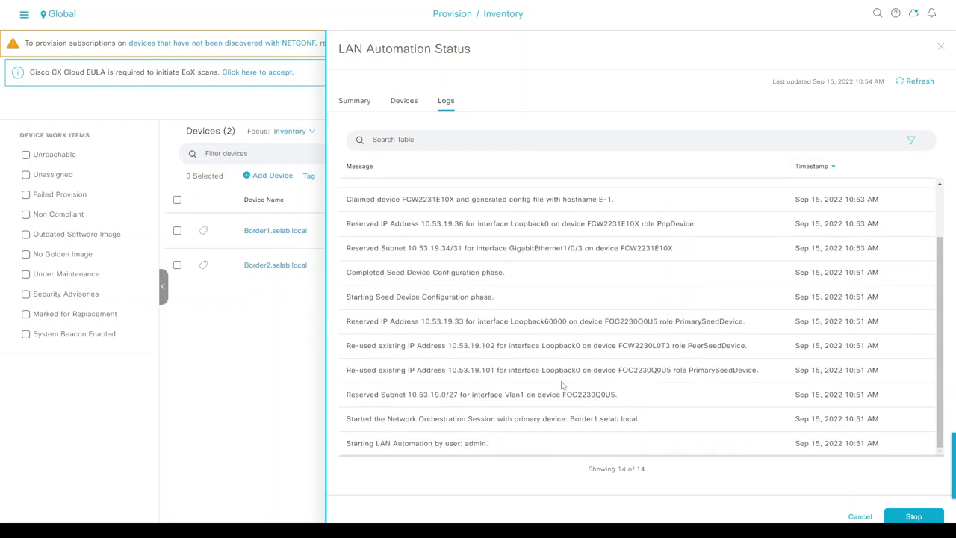
pyautogui.scroll(3, 566, 387)
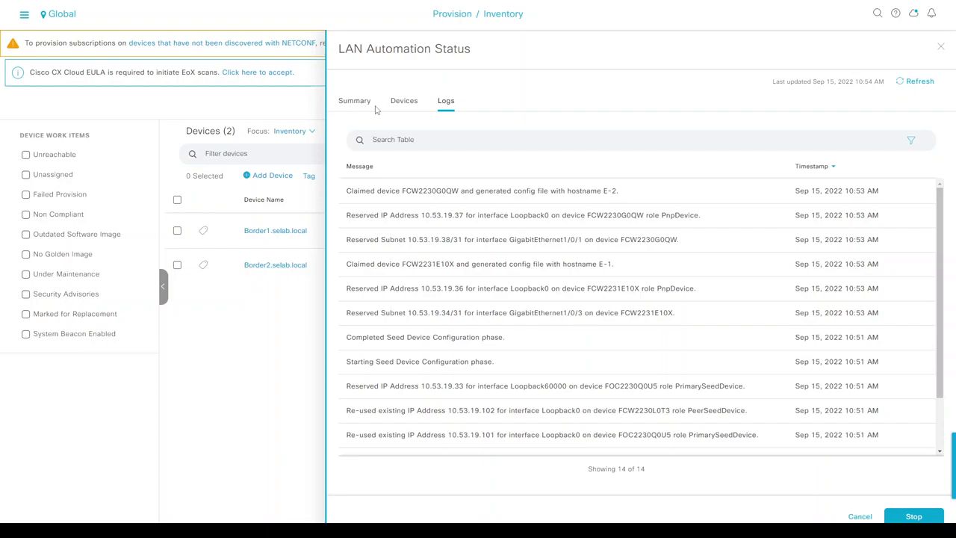
pyautogui.click(358, 103)
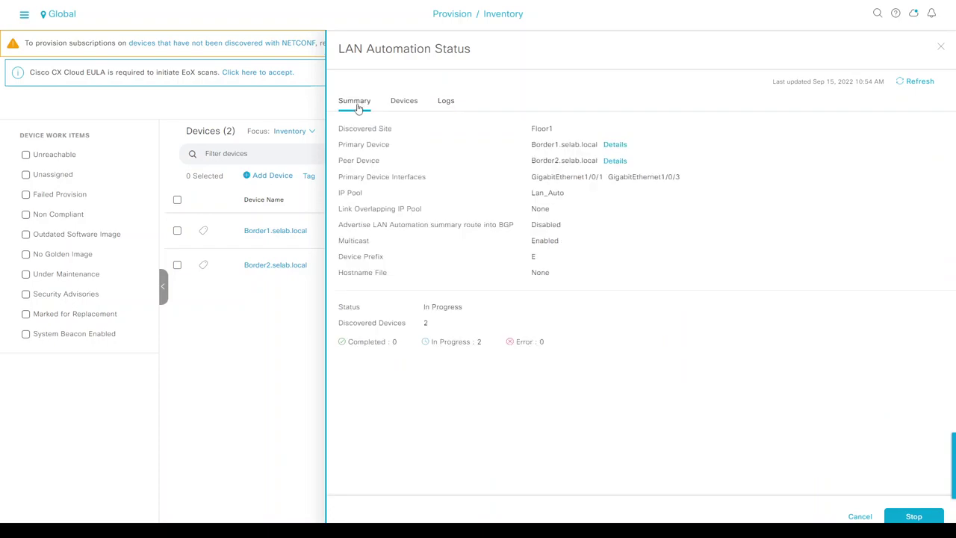
pyautogui.click(915, 89)
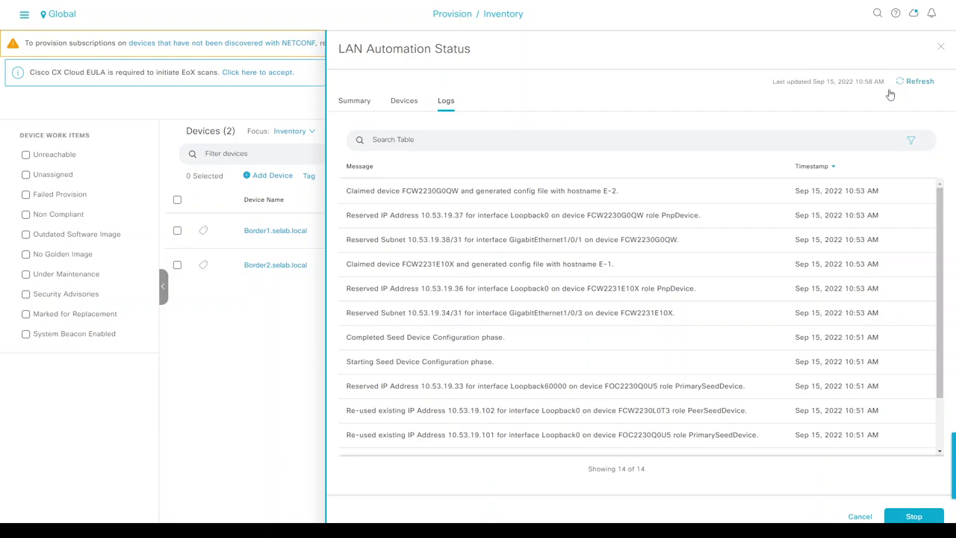
# - Check the image install line in the switch console, then return to the automation summary
pyautogui.hotkey('alt', 'Tab')
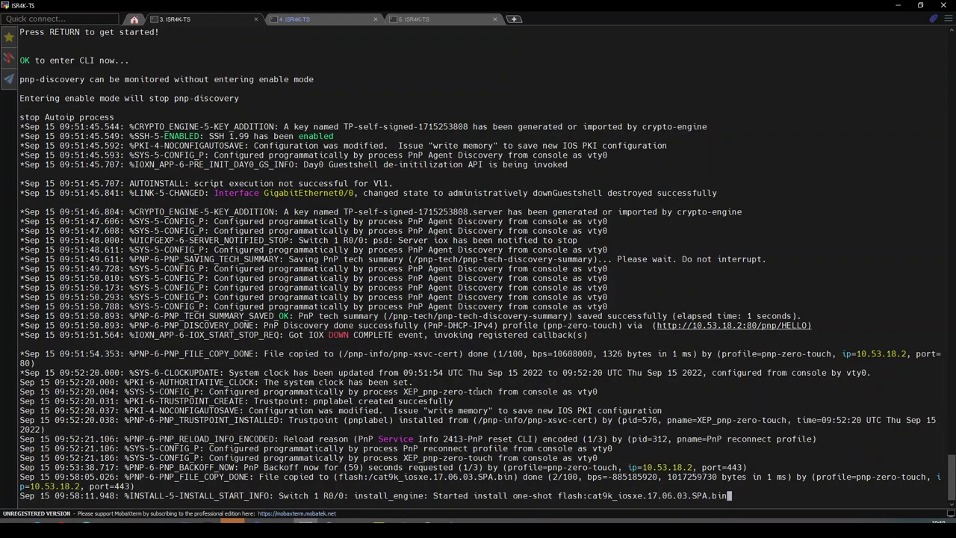
pyautogui.moveTo(491, 497); pyautogui.dragTo(657, 497)
pyautogui.click(660, 496)
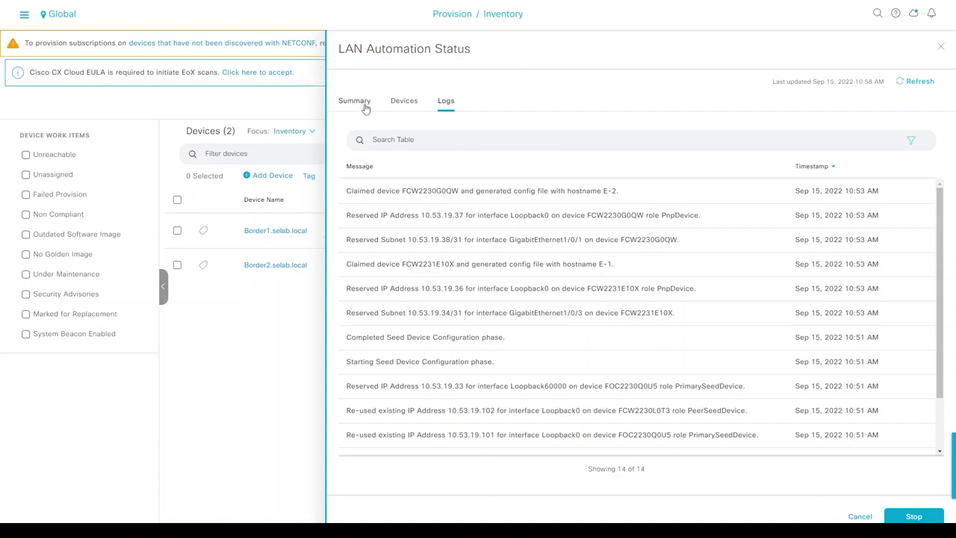
pyautogui.click(362, 106)
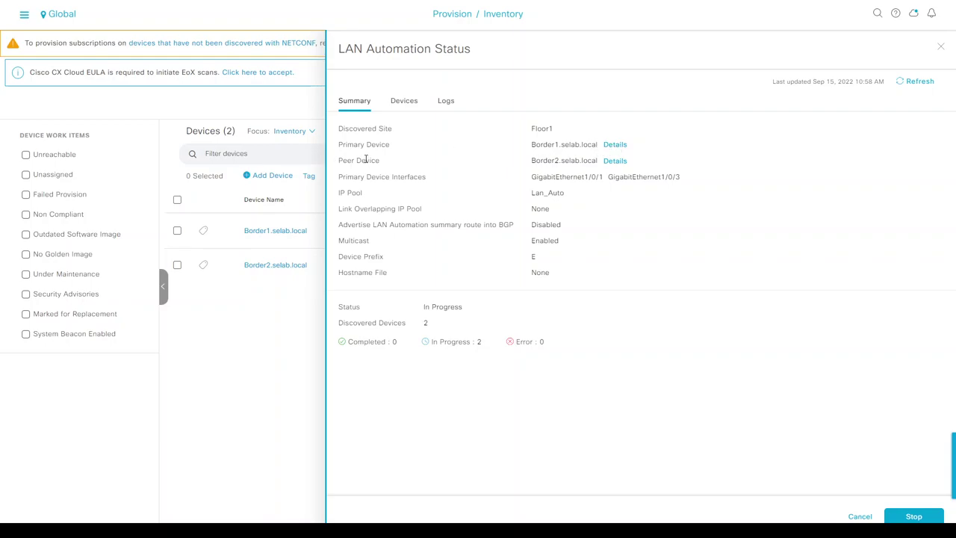
# - Show Border1's pushed configurations and review the Loopback & Router IS-IS section
pyautogui.click(614, 145)
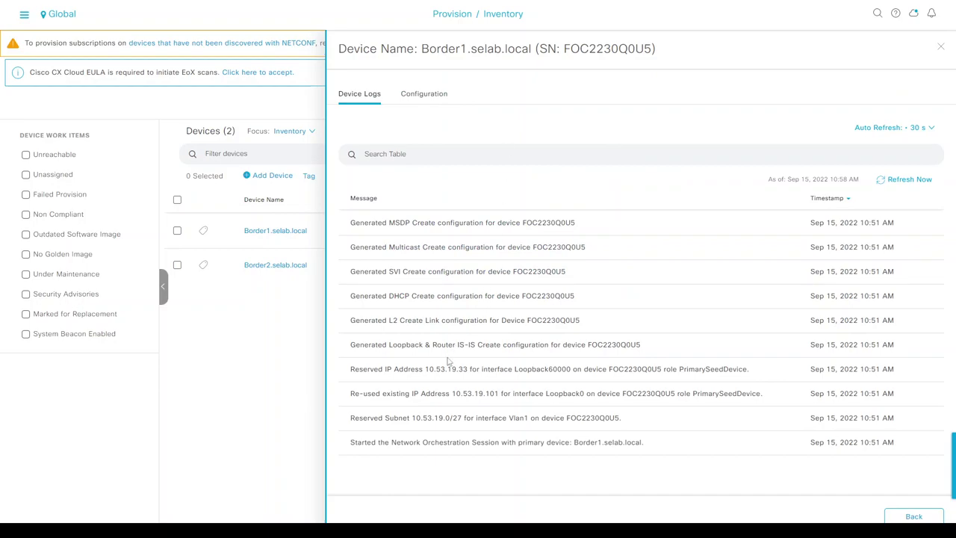
pyautogui.click(422, 95)
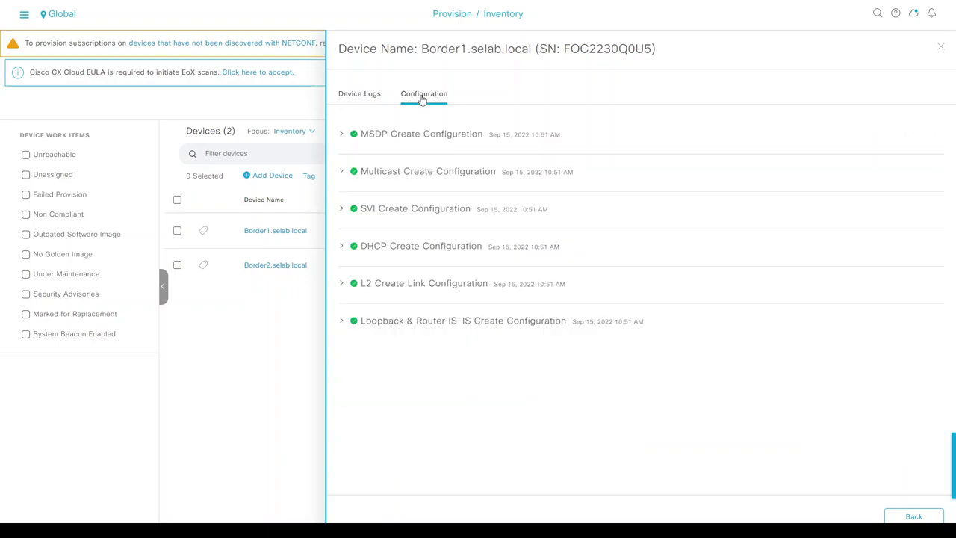
pyautogui.click(344, 323)
pyautogui.scroll(-2, 350, 345)
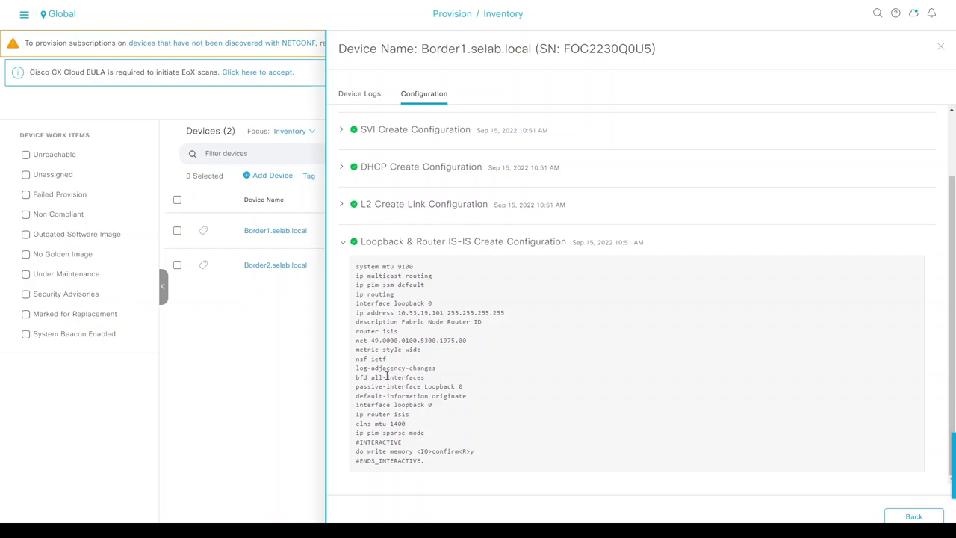
pyautogui.scroll(2, 387, 374)
pyautogui.click(343, 324)
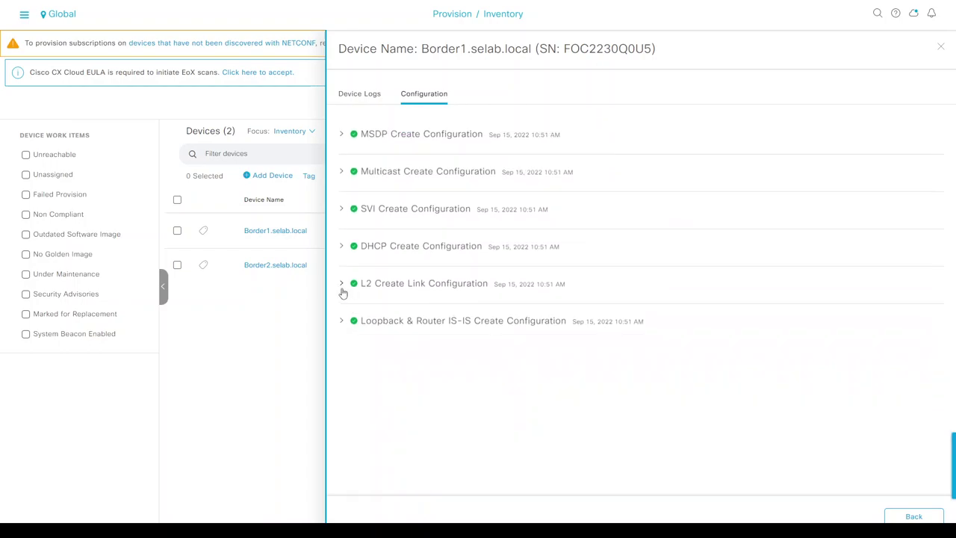
# - Review the L2 Create Link commands for interface 1/0/1, then the DHCP Create Configuration
pyautogui.click(341, 288)
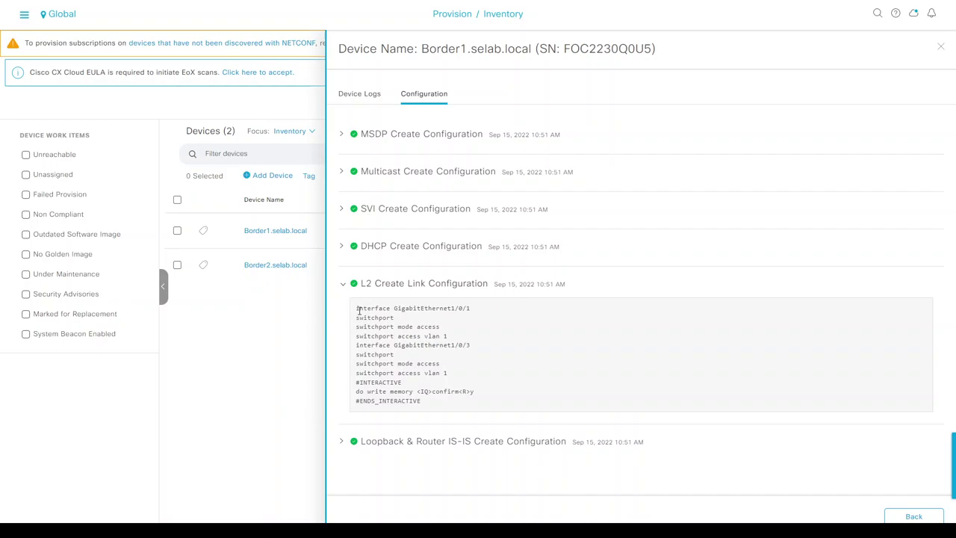
pyautogui.moveTo(356, 307); pyautogui.dragTo(394, 400)
pyautogui.click(388, 351)
pyautogui.moveTo(375, 335); pyautogui.dragTo(420, 336)
pyautogui.moveTo(451, 308); pyautogui.dragTo(470, 308)
pyautogui.click(449, 345)
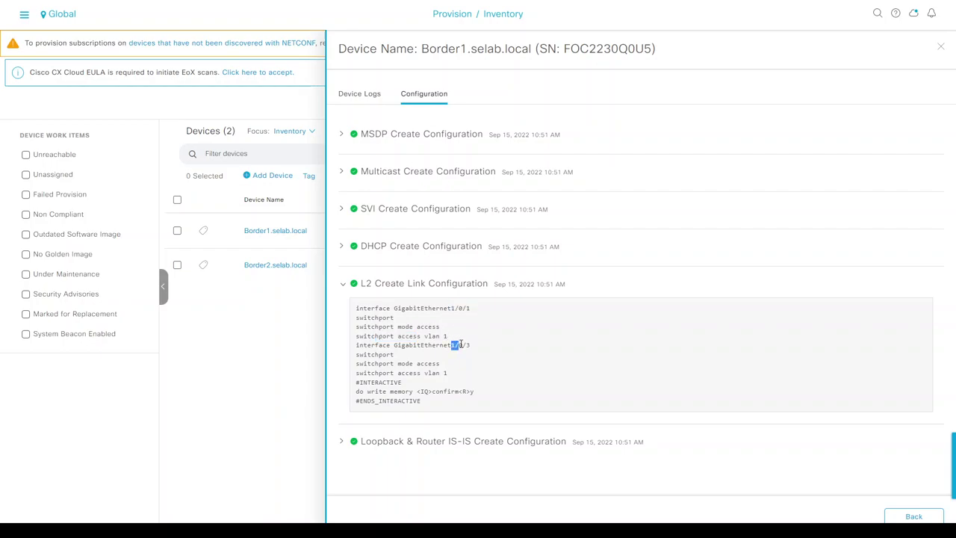
pyautogui.click(343, 284)
pyautogui.click(341, 246)
pyautogui.moveTo(365, 280); pyautogui.dragTo(426, 299)
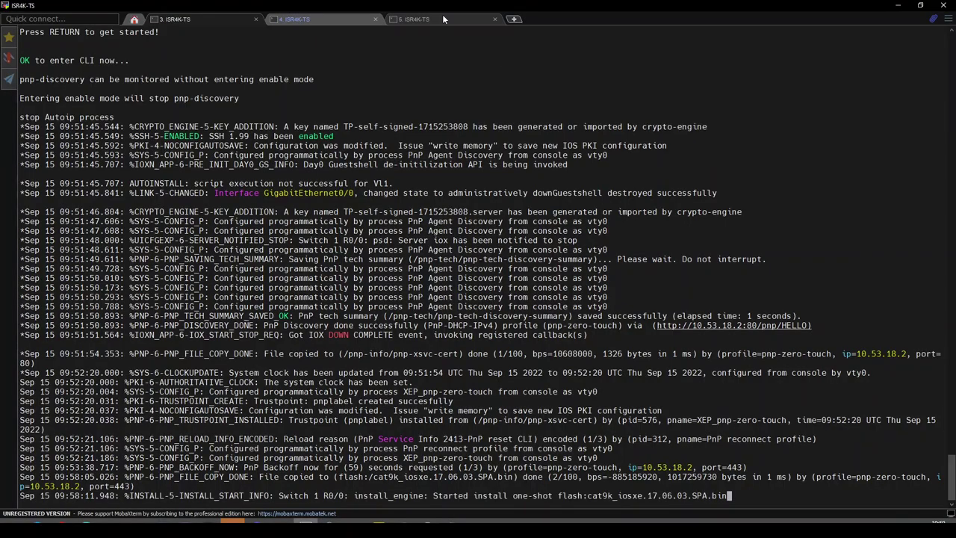
# - Compare Border1's running DHCP network 10.53.19.0 with the DHCP configuration DNA Center pushed
pyautogui.click(418, 19)
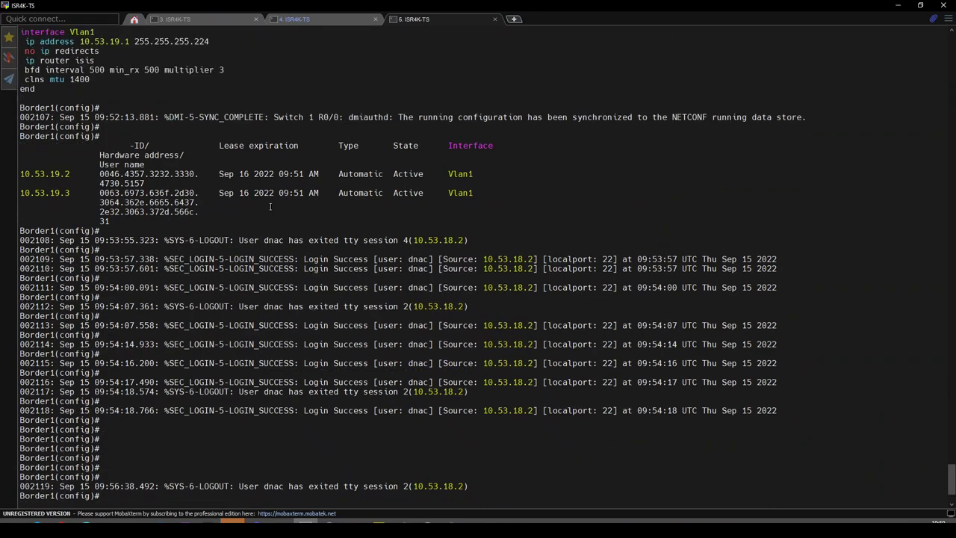
pyautogui.scroll(10, 270, 207)
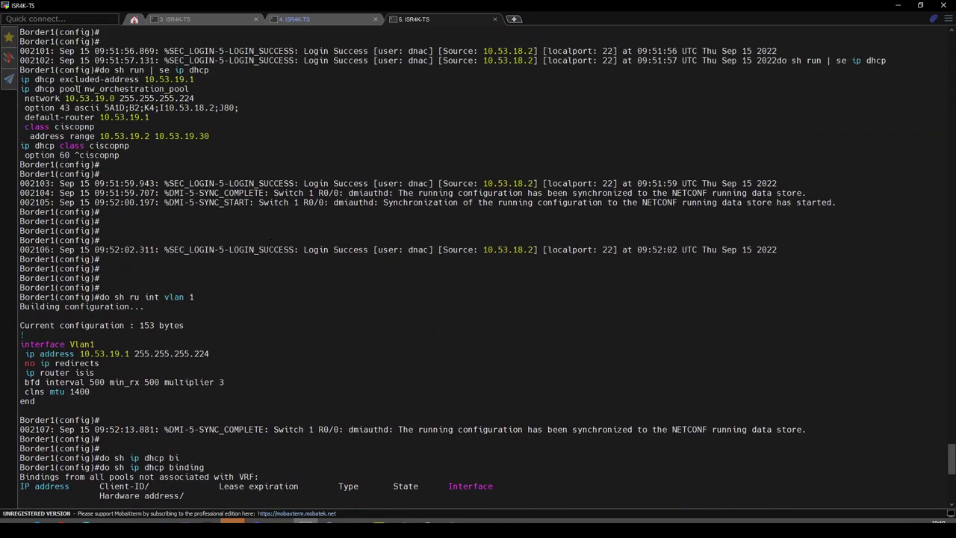
pyautogui.tripleClick(90, 98)
pyautogui.doubleClick(89, 98)
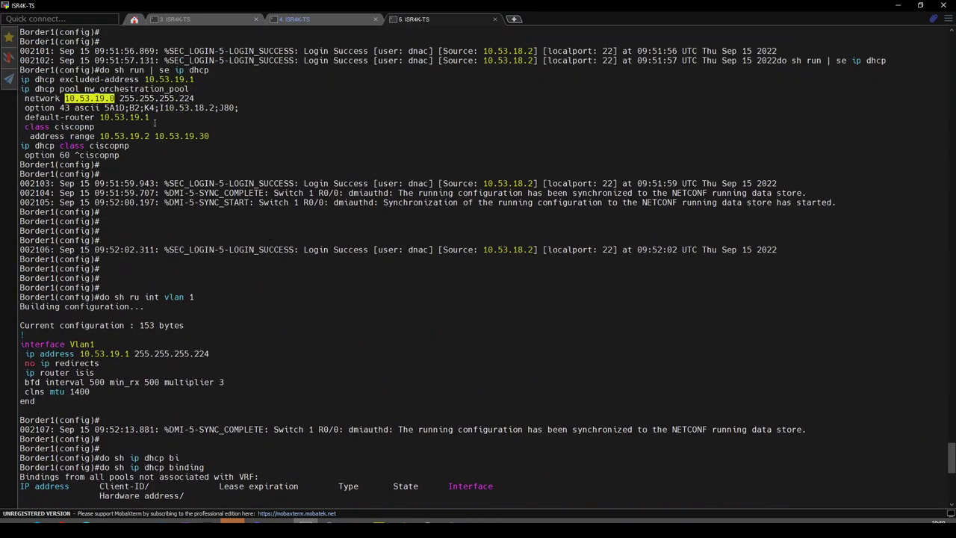
pyautogui.scroll(-10, 167, 124)
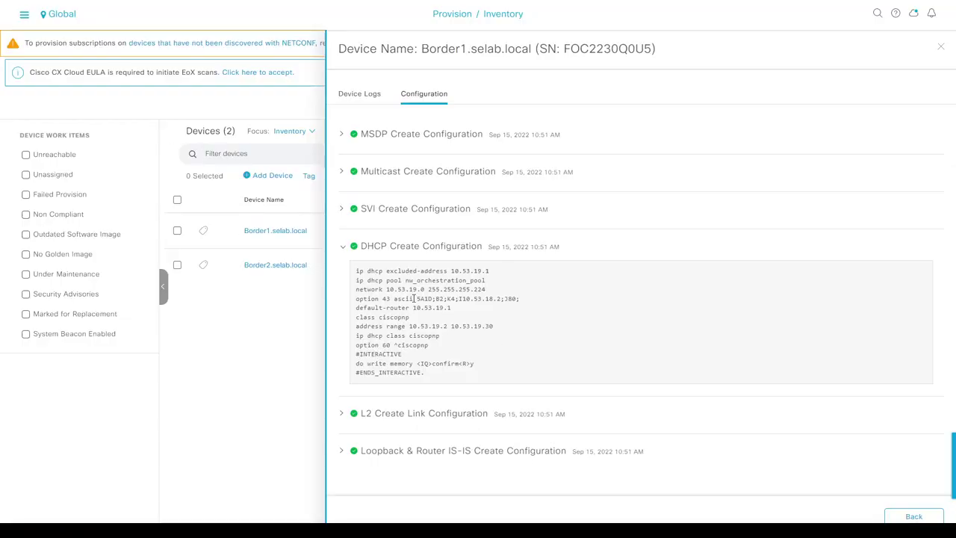
pyautogui.moveTo(398, 288); pyautogui.dragTo(427, 289)
# - Review Border1's MSDP configuration and device logs, then return to the LAN Automation Status logs
pyautogui.click(349, 250)
pyautogui.click(342, 249)
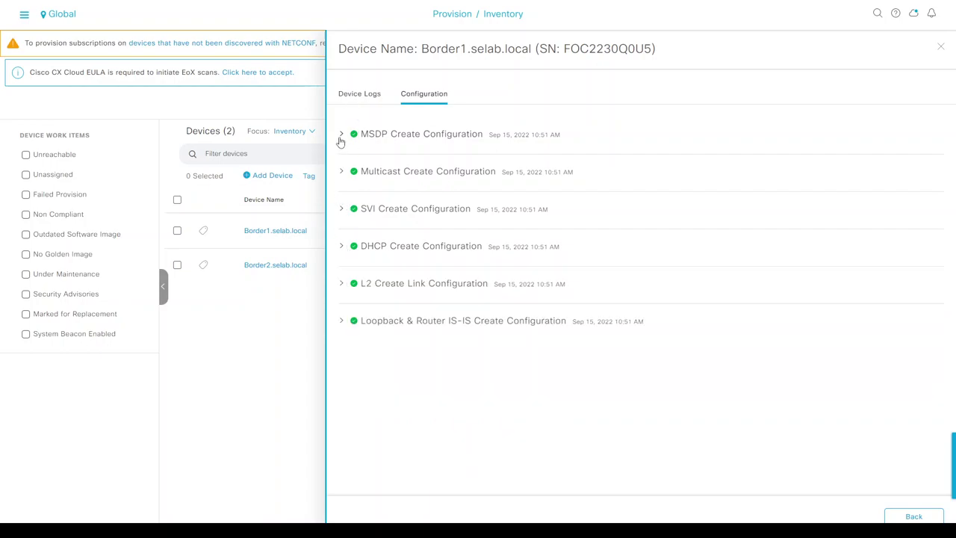
pyautogui.click(340, 136)
pyautogui.moveTo(366, 164); pyautogui.dragTo(425, 195)
pyautogui.click(343, 136)
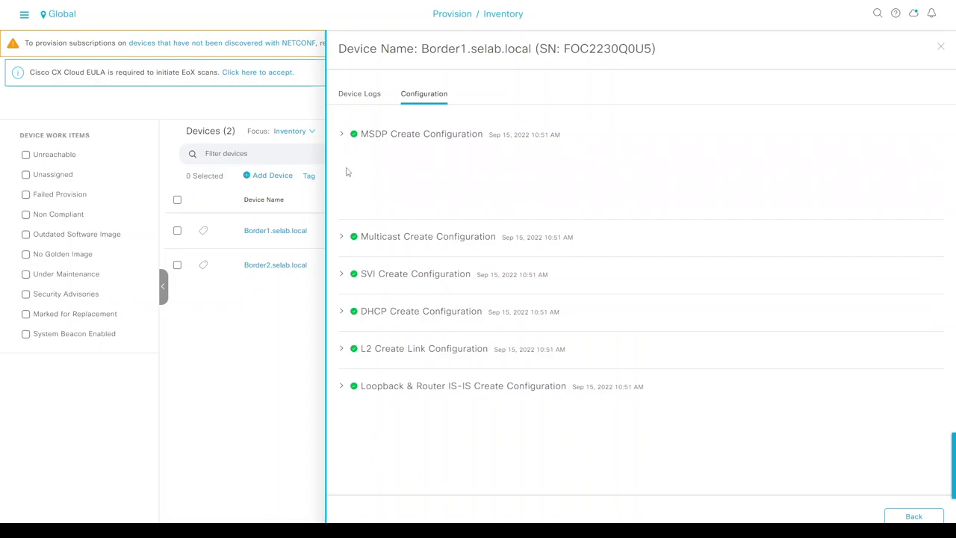
pyautogui.click(354, 96)
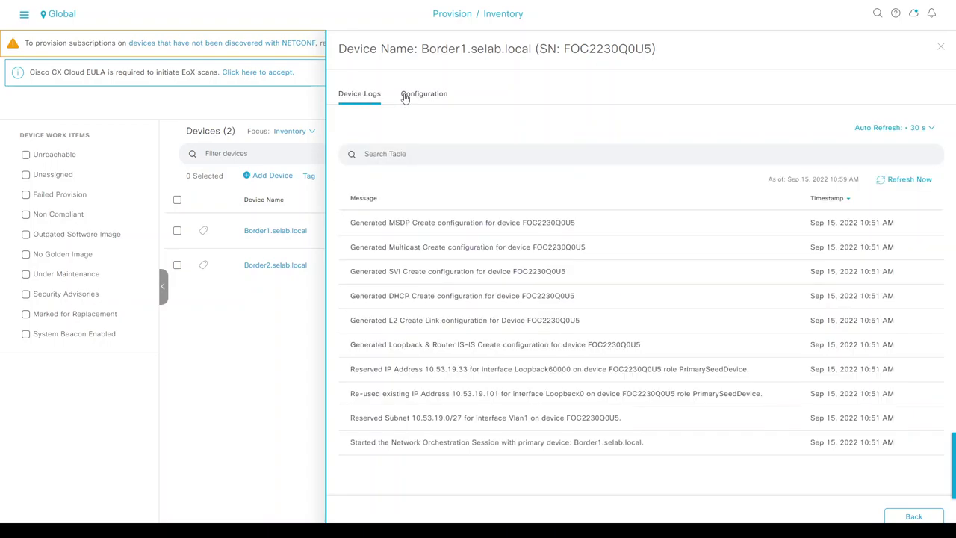
pyautogui.click(914, 517)
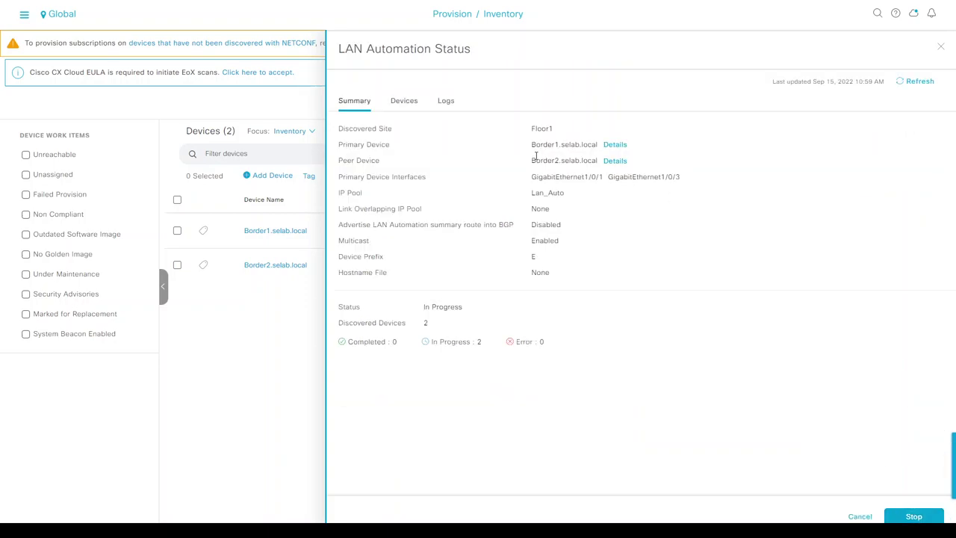
pyautogui.click(446, 100)
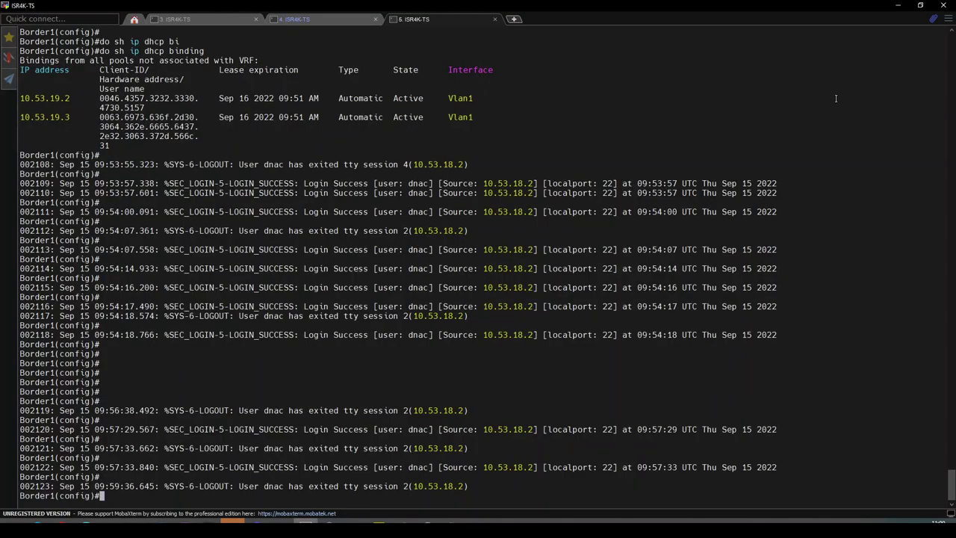
# - Confirm in console 3's boot log the cat9k image install, microcode upgrade and IOS 17.6.3
pyautogui.click(199, 19)
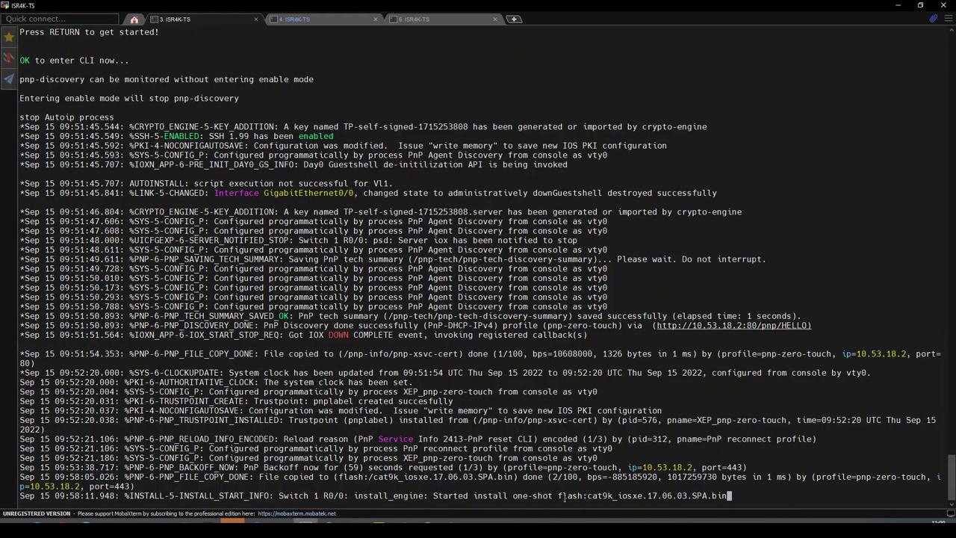
pyautogui.moveTo(563, 495); pyautogui.dragTo(697, 495)
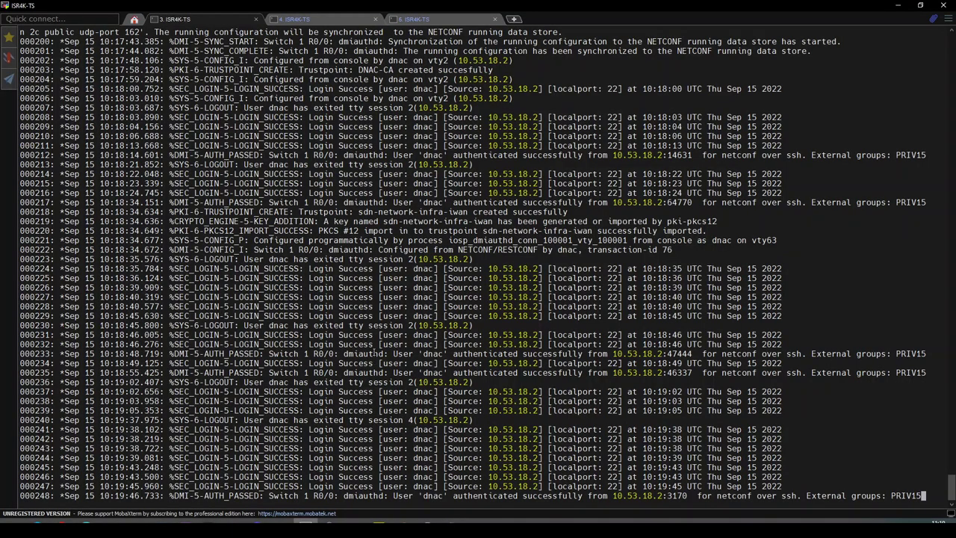
pyautogui.scroll(20, 374, 352)
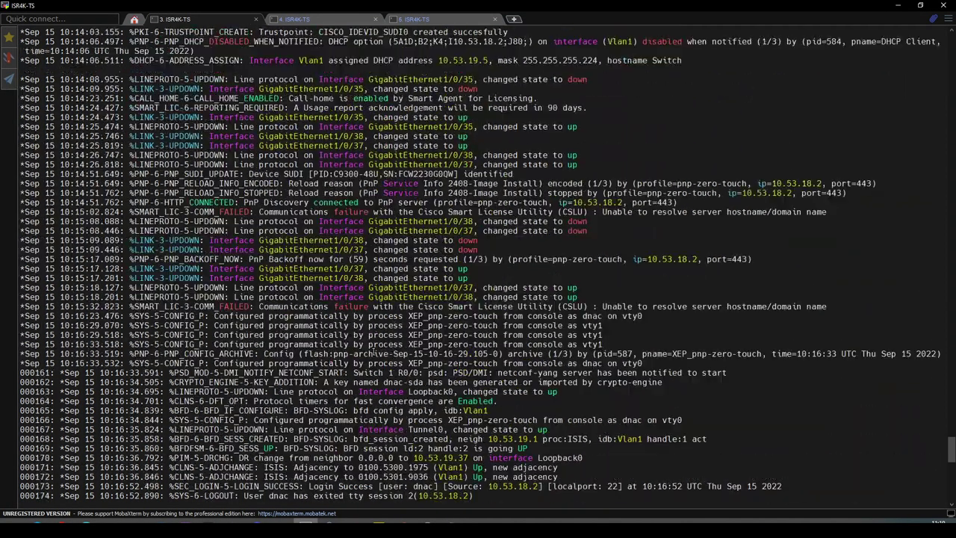
pyautogui.scroll(15, 373, 349)
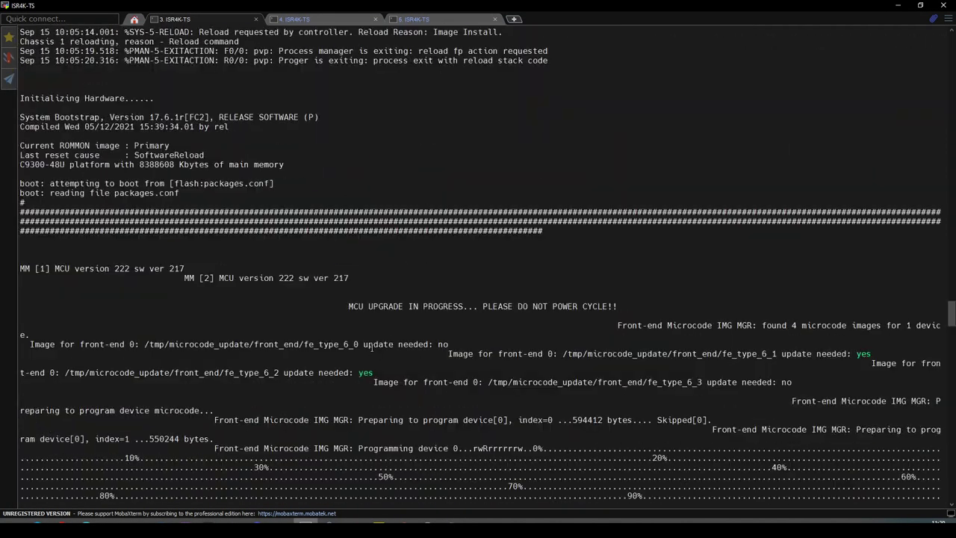
pyautogui.scroll(3, 260, 235)
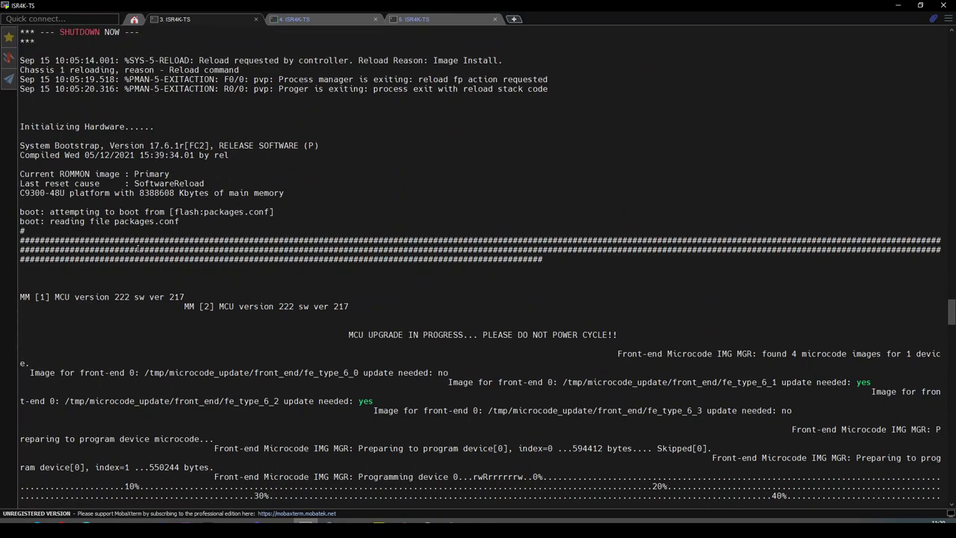
pyautogui.scroll(-11, 142, 269)
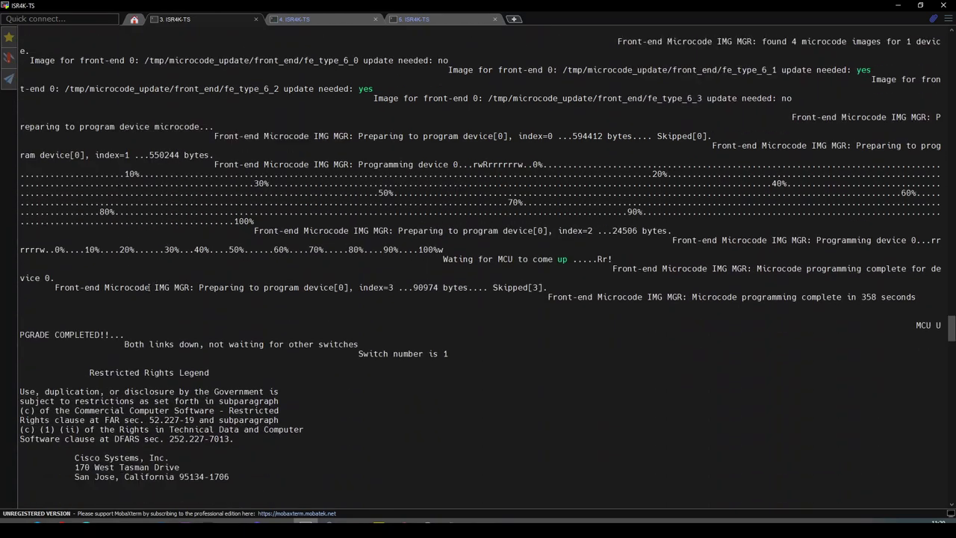
pyautogui.moveTo(38, 329); pyautogui.dragTo(100, 334)
pyautogui.scroll(-18, 302, 302)
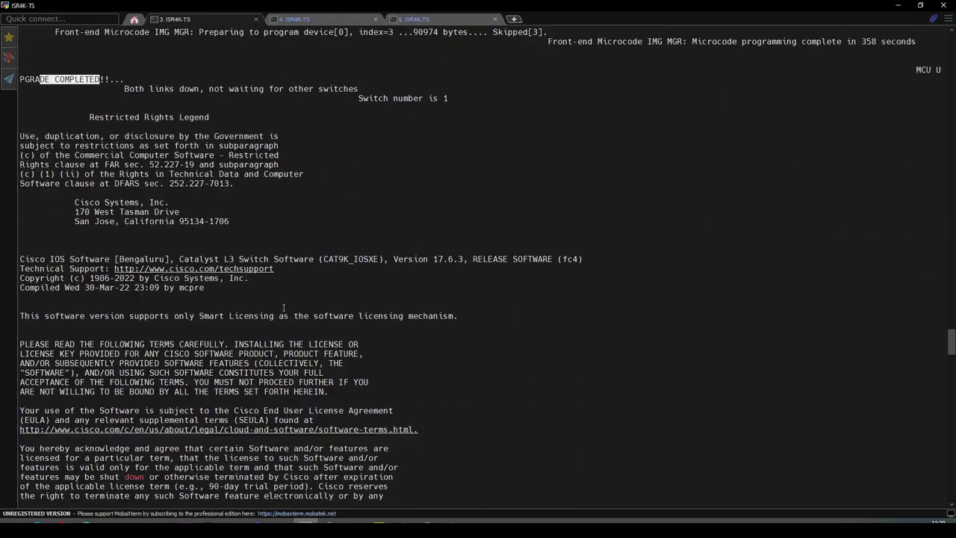
pyautogui.scroll(-20, 302, 301)
pyautogui.scroll(20, 316, 286)
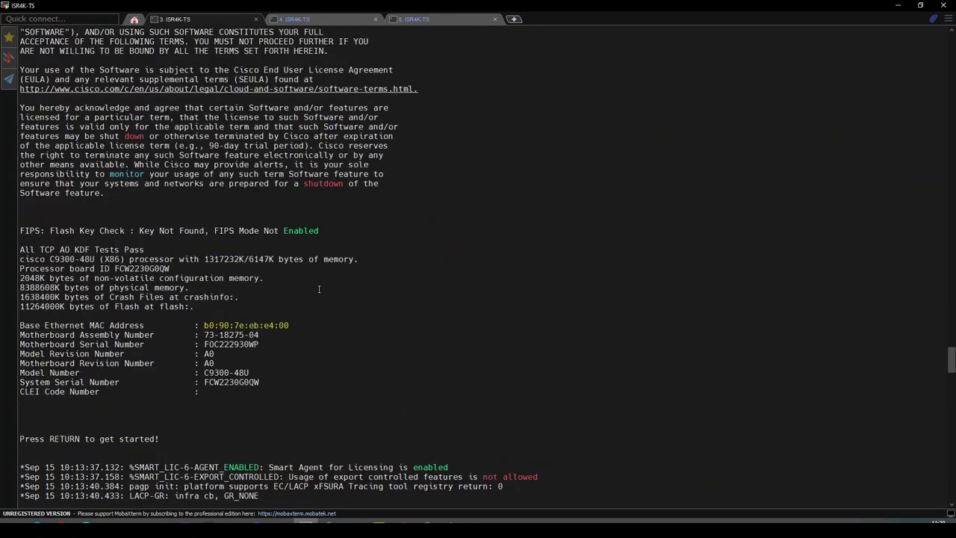
pyautogui.scroll(5, 272, 275)
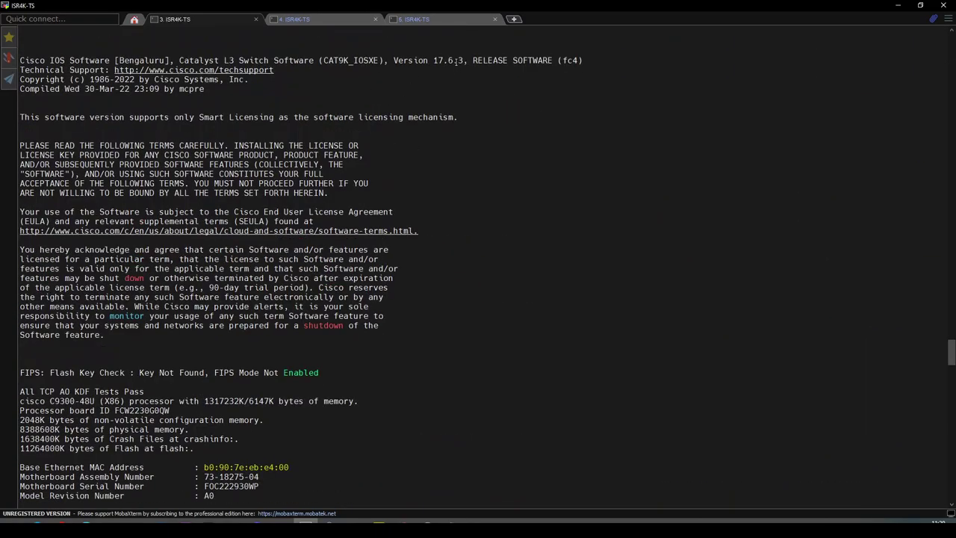
pyautogui.doubleClick(450, 59)
pyautogui.scroll(-20, 500, 243)
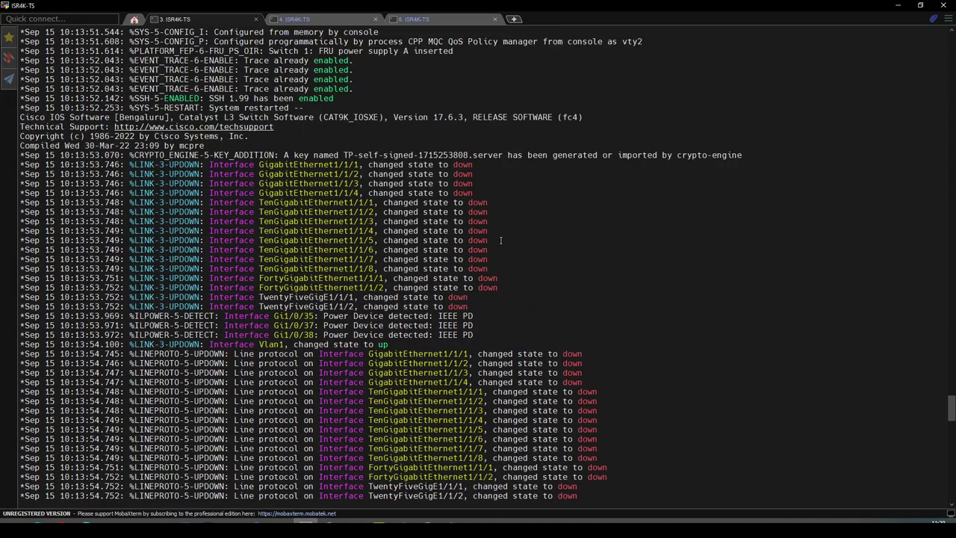
pyautogui.scroll(-9, 500, 243)
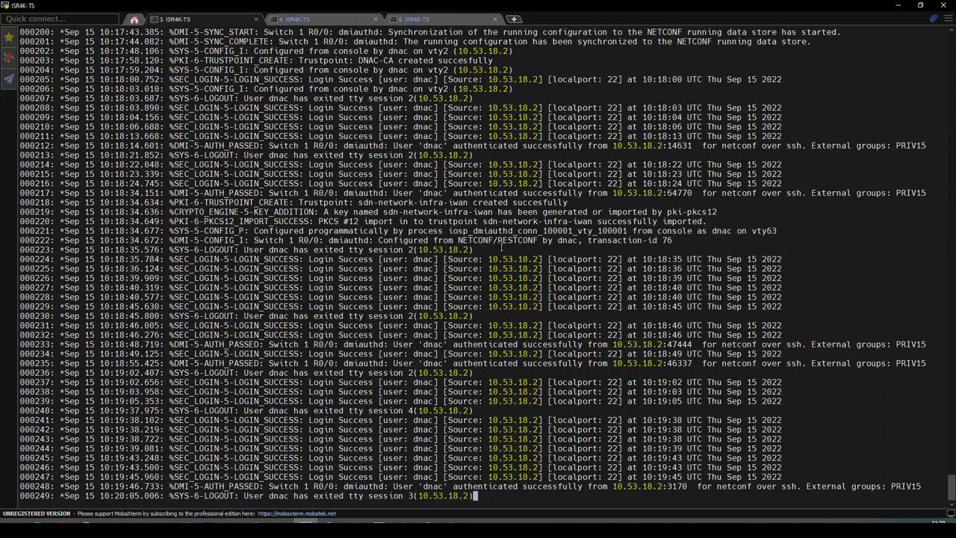
# - Check the other switch's console, then return to DNA Center's LAN Automation logs
pyautogui.hotkey('ctrl', 'Tab')
pyautogui.scroll(15, 478, 261)
pyautogui.scroll(-15, 478, 261)
pyautogui.click(228, 15)
pyautogui.hotkey('alt', 'Tab')
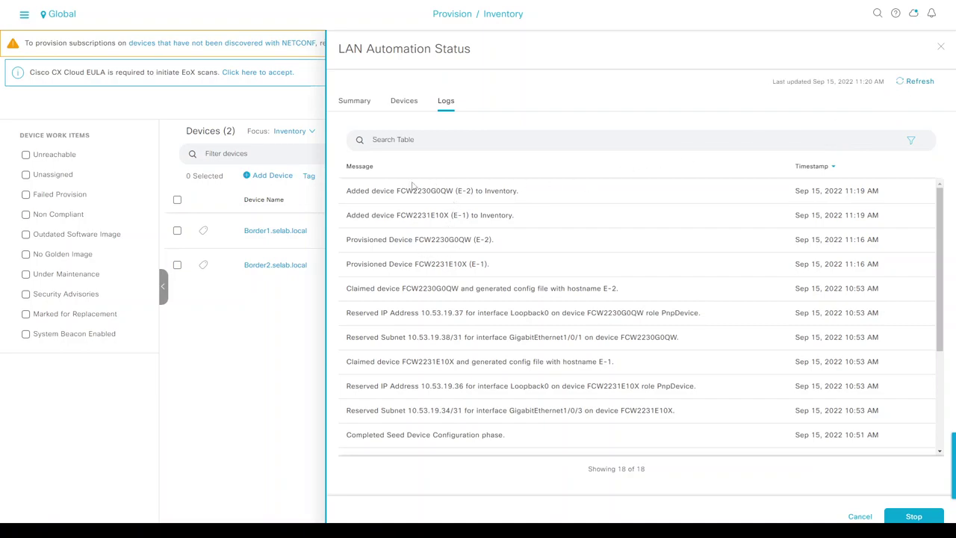
# - Stop the in-progress LAN Automation from its Summary tab so the status reads STOP In Progress
pyautogui.click(358, 105)
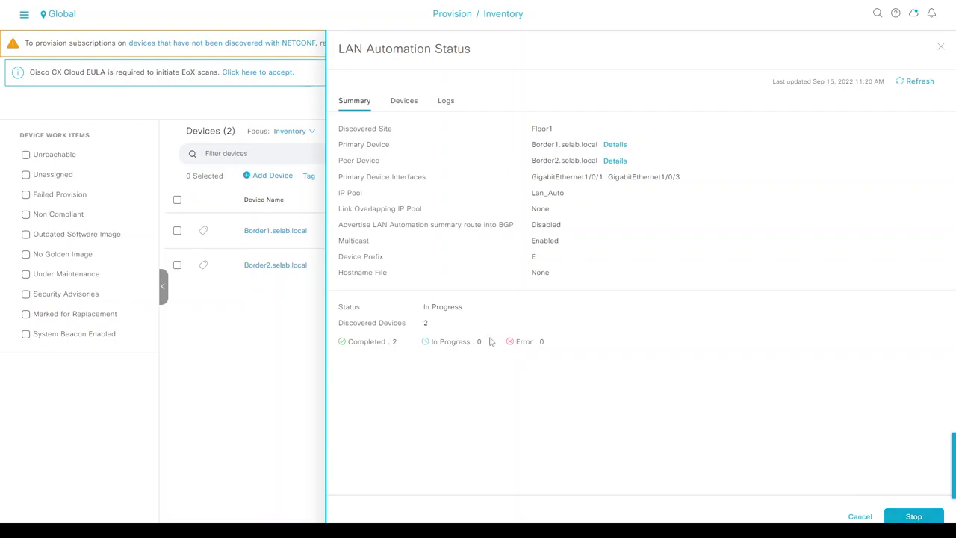
pyautogui.moveTo(423, 307); pyautogui.dragTo(462, 309)
pyautogui.click(464, 312)
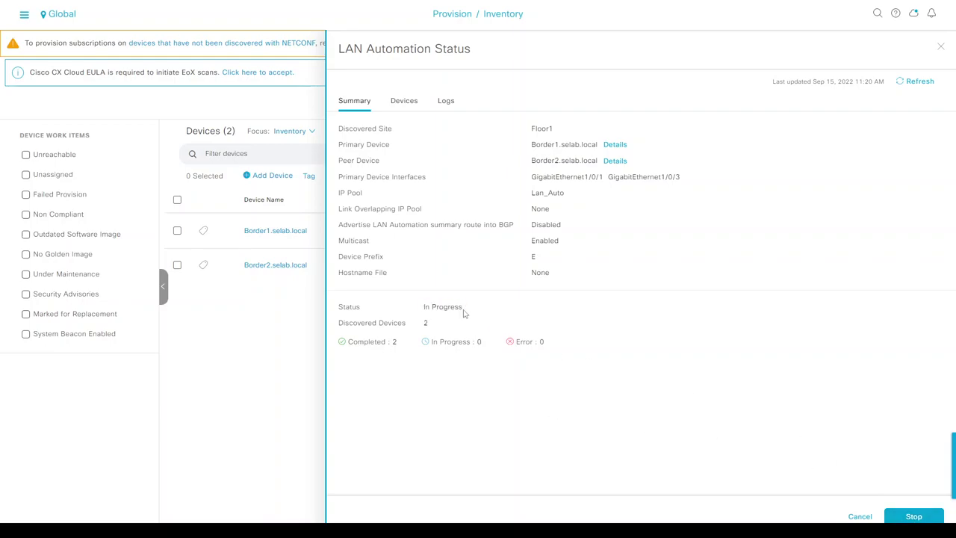
pyautogui.click(918, 516)
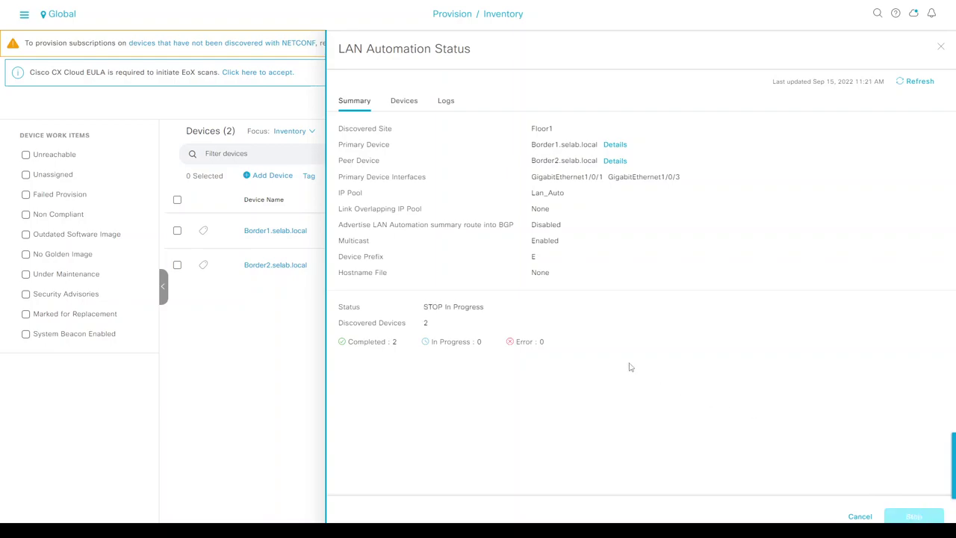
pyautogui.doubleClick(433, 307)
pyautogui.hotkey('alt', 'Tab')
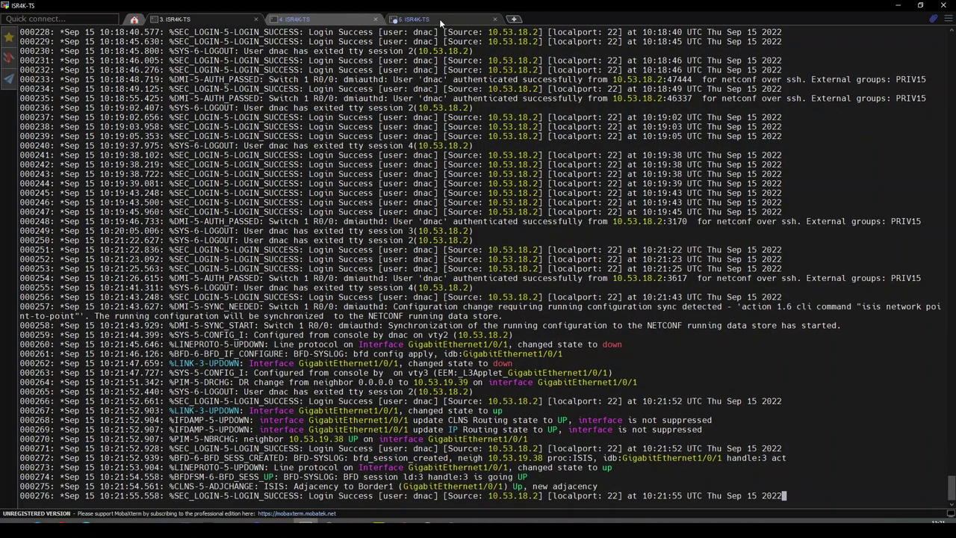
# - On Border1, run 'do sh ip dhcp binding' and 'do sh ru int vlan 1'
pyautogui.click(439, 19)
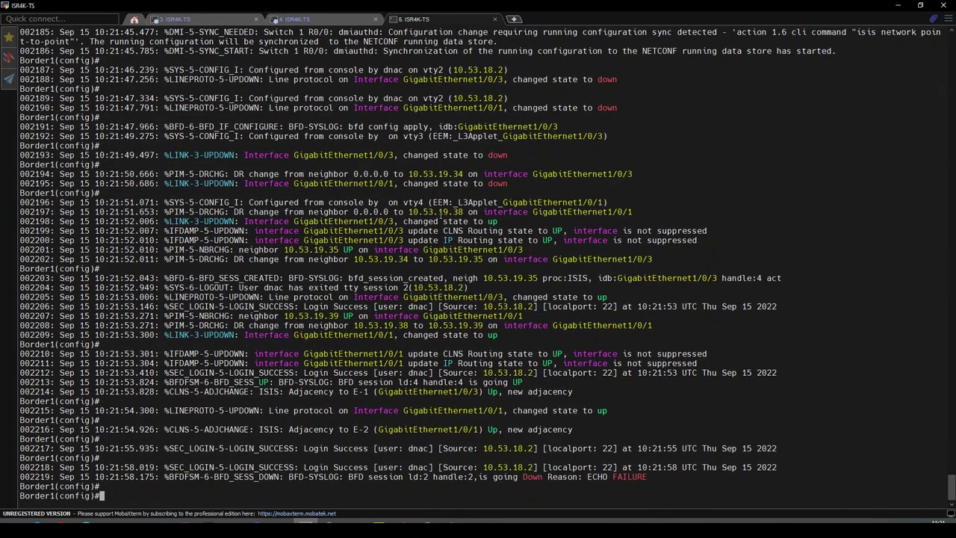
pyautogui.press('Return')
pyautogui.press('Return')
pyautogui.write('do sh ip dhcp binding')
pyautogui.press('Return')
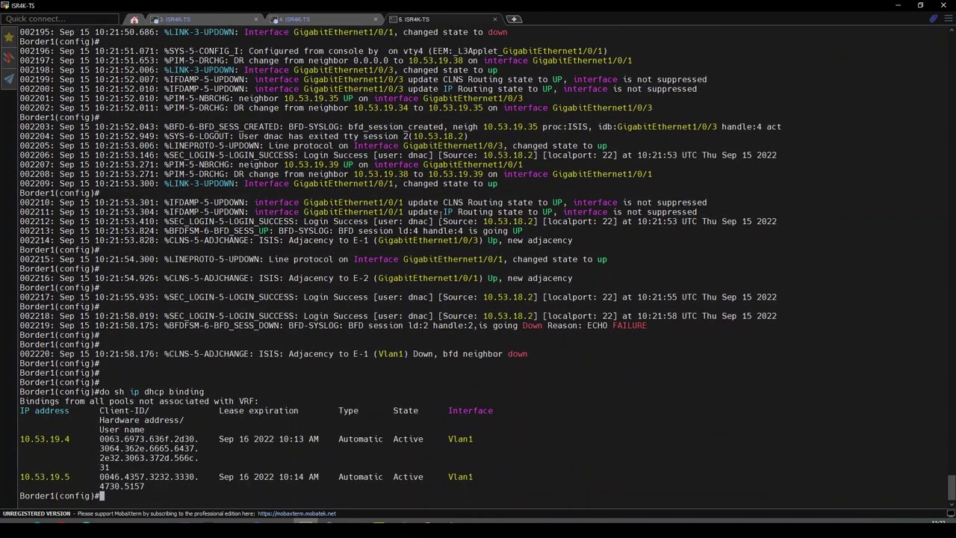
pyautogui.write('do sh ru int vlan 1')
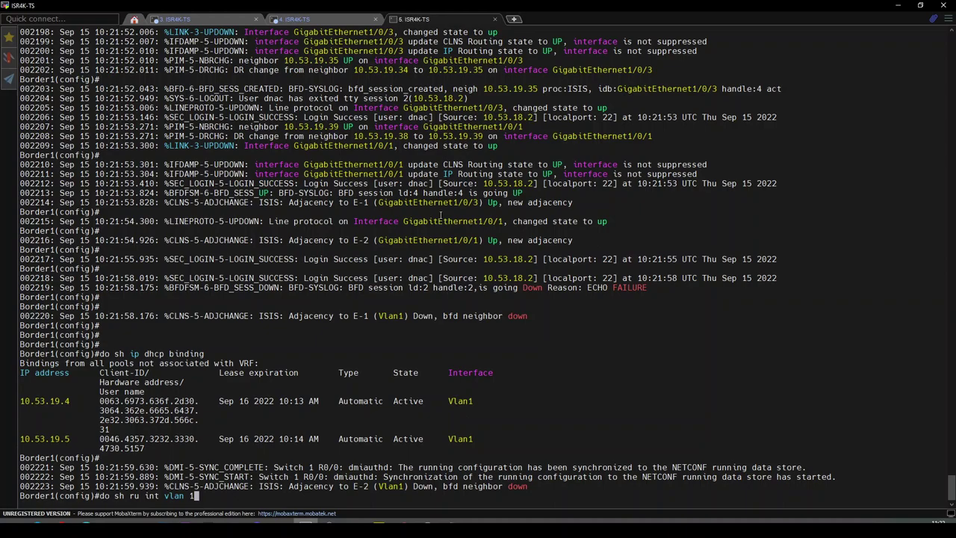
pyautogui.press('Return')
# - Show Border1's DHCP config with 'do sh run | se ip dhcp' and confirm Vlan1 has no IP address
pyautogui.write('do sh ip dhcp binding')
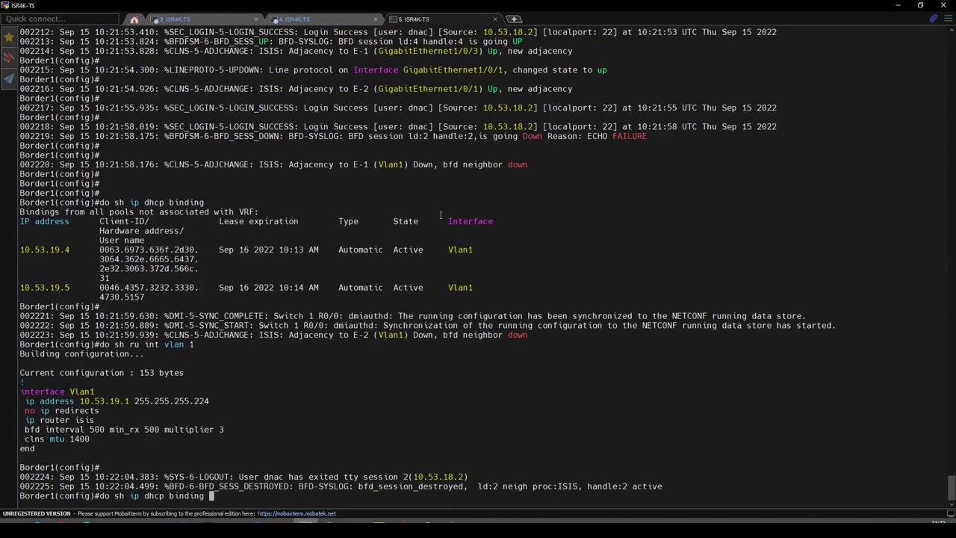
pyautogui.press('BackSpace')
pyautogui.press('BackSpace')
pyautogui.press('BackSpace')
pyautogui.press('BackSpace')
pyautogui.press('BackSpace')
pyautogui.press('BackSpace')
pyautogui.press('BackSpace')
pyautogui.press('BackSpace')
pyautogui.press('BackSpace')
pyautogui.press('BackSpace')
pyautogui.press('BackSpace')
pyautogui.press('BackSpace')
pyautogui.press('BackSpace')
pyautogui.press('BackSpace')
pyautogui.press('BackSpace')
pyautogui.press('BackSpace')
pyautogui.write('run | se ip dhcp')
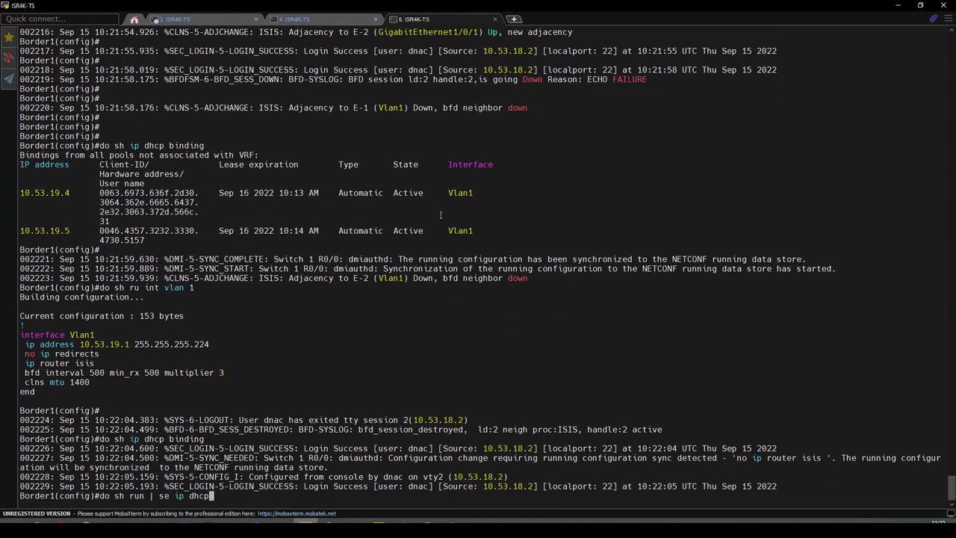
pyautogui.press('Return')
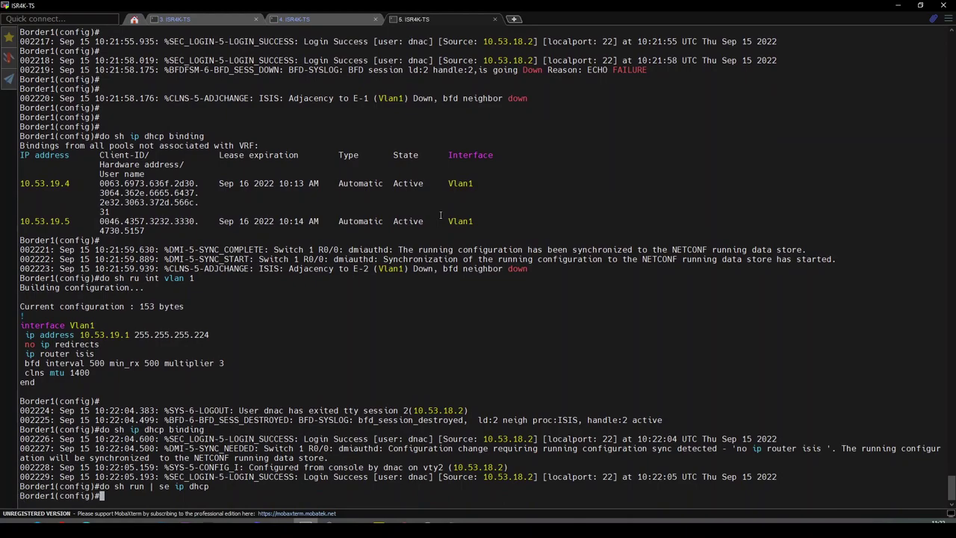
pyautogui.press('Return')
pyautogui.press('Return')
pyautogui.press('Return')
pyautogui.press('Return')
pyautogui.press('Return')
pyautogui.press('Up')
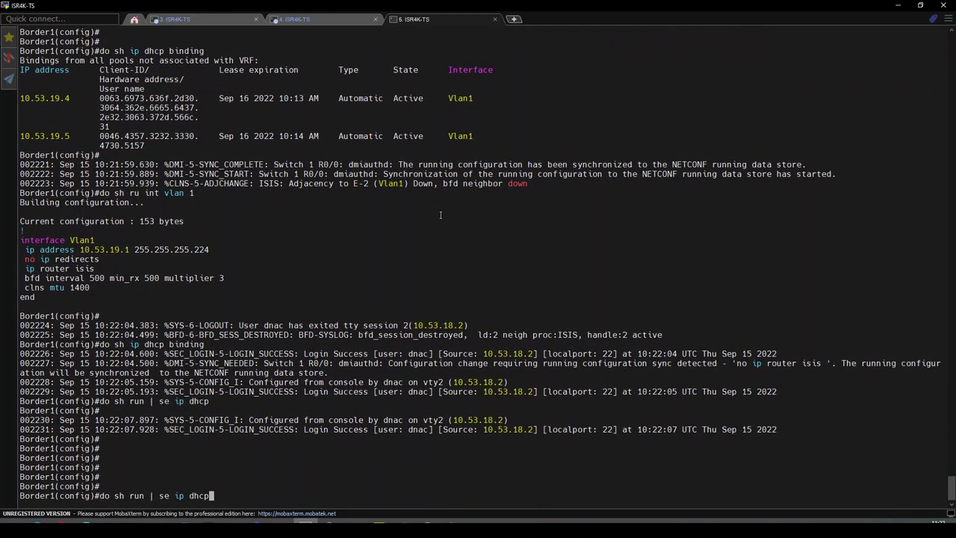
pyautogui.press('Return')
pyautogui.press('Return')
pyautogui.press('Return')
pyautogui.press('Return')
pyautogui.press('Return')
pyautogui.press('Return')
pyautogui.press('Up')
pyautogui.press('Up')
pyautogui.press('Up')
pyautogui.press('Up')
pyautogui.press('Down')
pyautogui.press('Return')
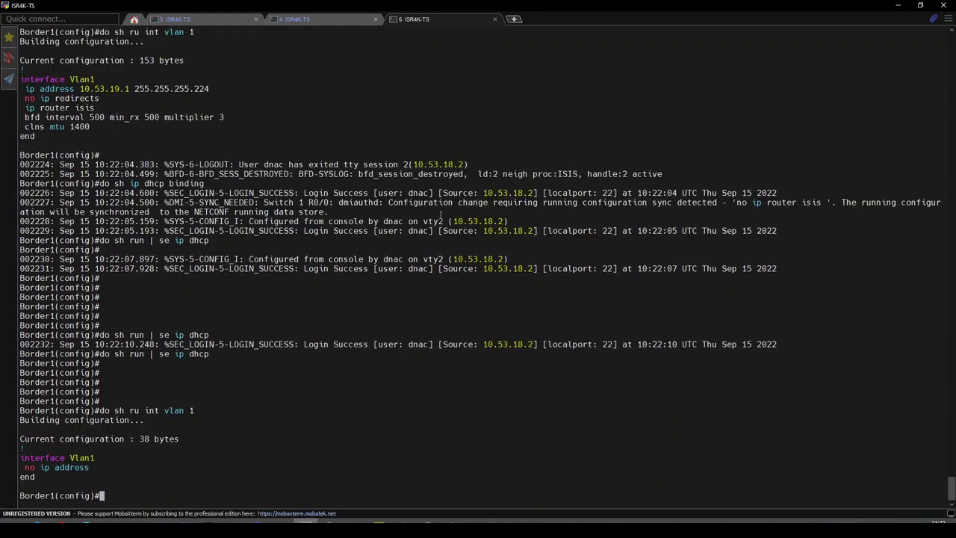
pyautogui.moveTo(30, 51); pyautogui.dragTo(93, 79)
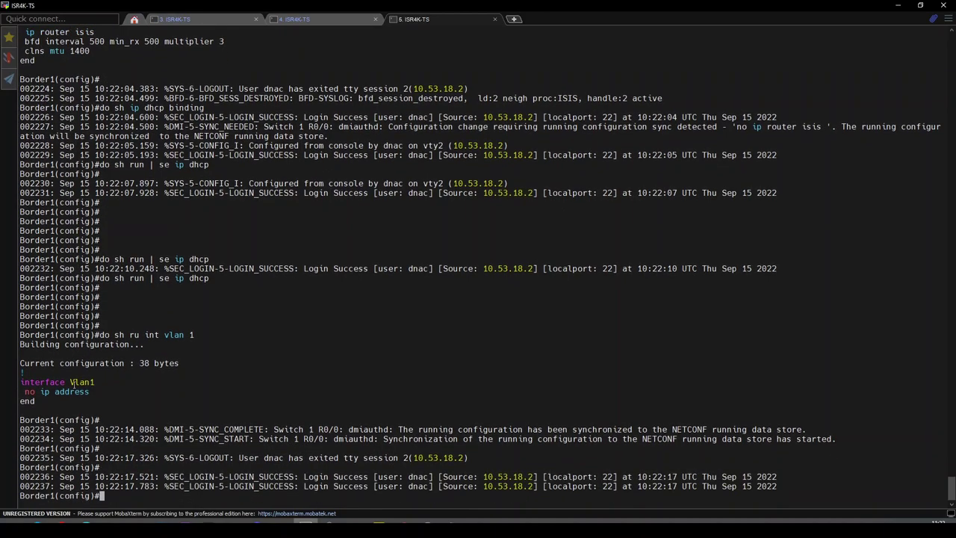
# - On the new switch's console, note the PIM neighbour-up log and bring up the login prompt
pyautogui.click(210, 18)
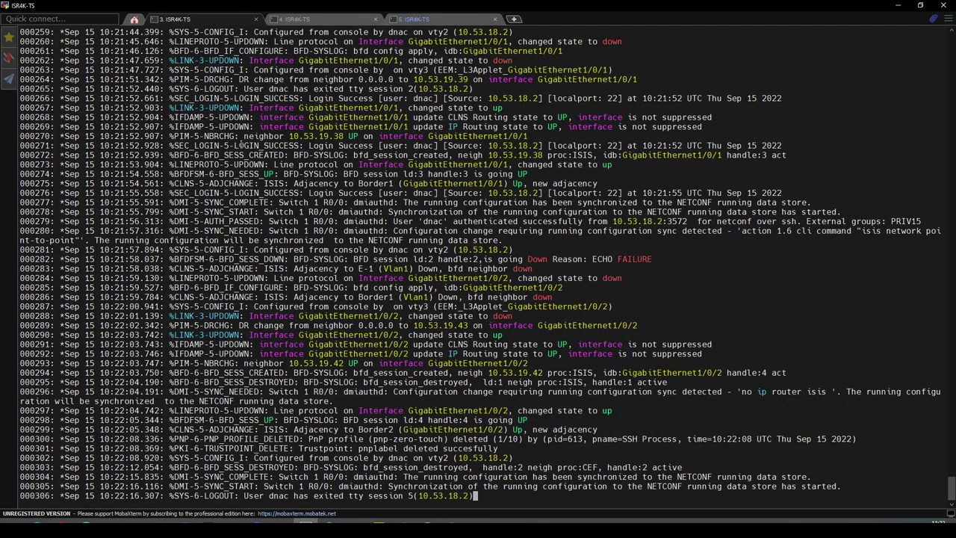
pyautogui.moveTo(198, 136); pyautogui.dragTo(399, 136)
pyautogui.click(396, 137)
pyautogui.press('Return')
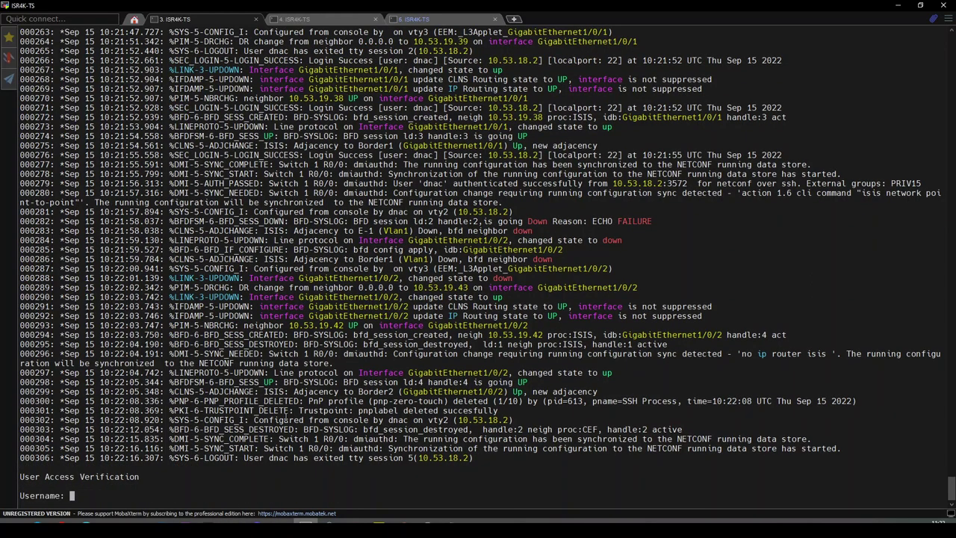
# - Log in to E-2 as dnac and enter privileged mode with 'en' and the enable password
pyautogui.press('Return')
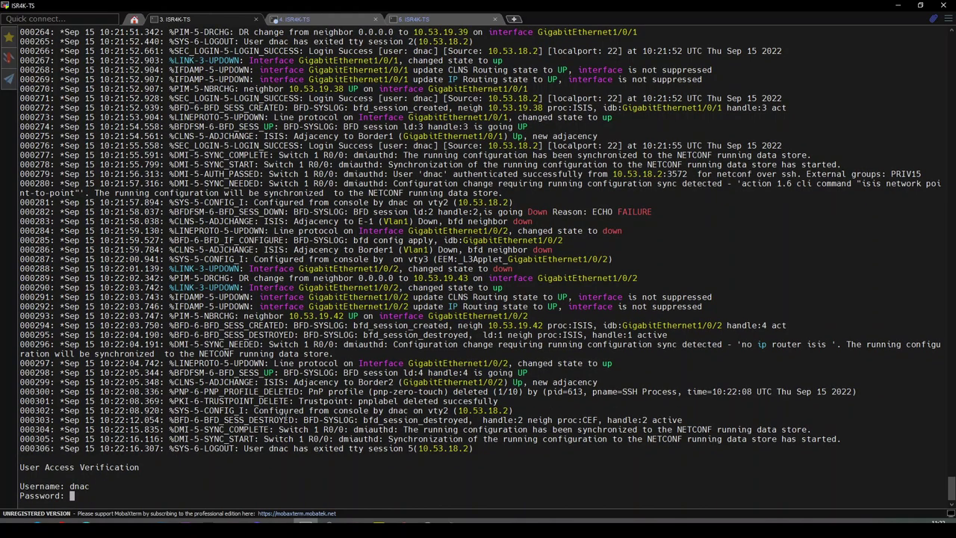
pyautogui.press('Return')
pyautogui.press('Return')
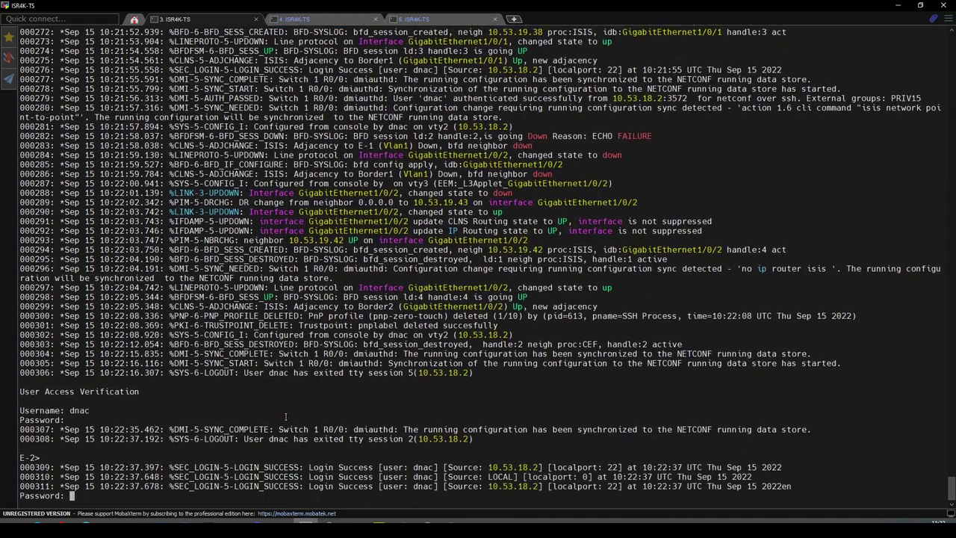
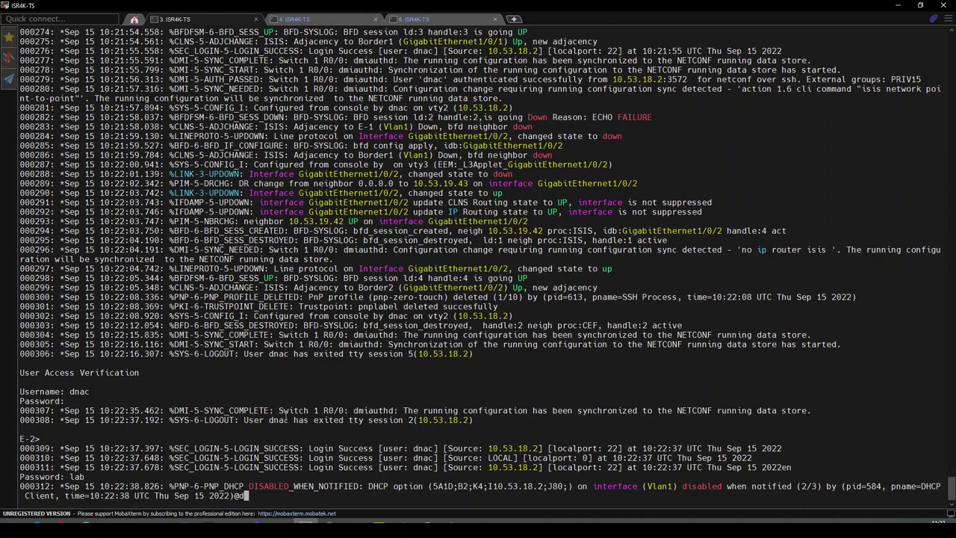
pyautogui.press('Return')
pyautogui.press('Return')
pyautogui.press('Return')
pyautogui.press('Return')
pyautogui.press('Return')
pyautogui.press('Return')
pyautogui.press('Return')
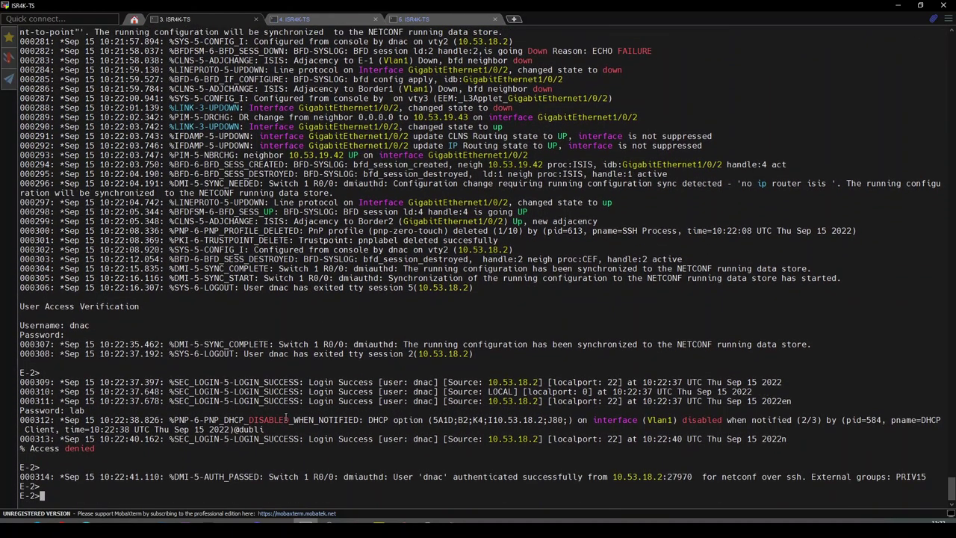
pyautogui.press('Return')
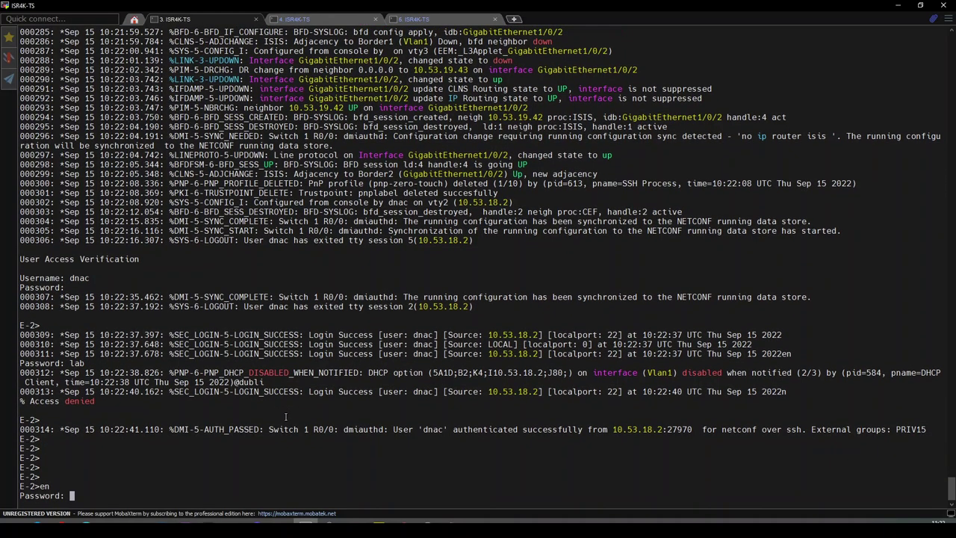
pyautogui.press('Return')
pyautogui.press('Return')
pyautogui.press('Return')
pyautogui.press('Return')
pyautogui.press('Return')
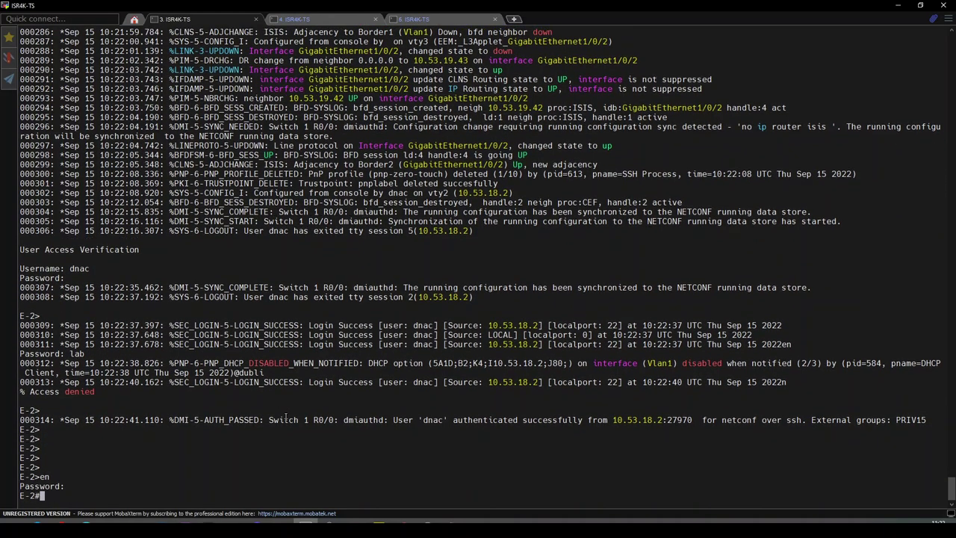
# - Run 'sh isis neigh' to confirm Border1 and Border2 are UP neighbours
pyautogui.write('sh ')
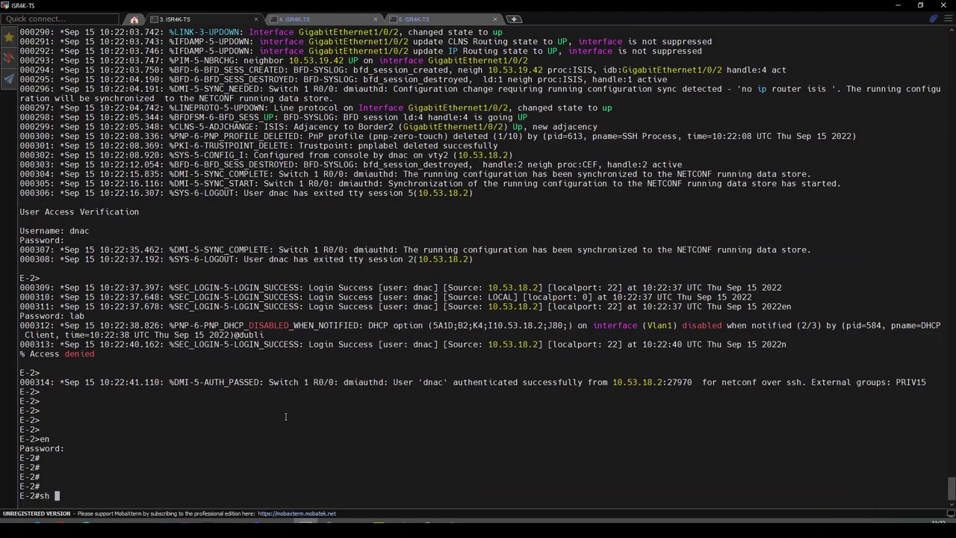
pyautogui.write('isis neigh')
pyautogui.press('Return')
pyautogui.press('Return')
pyautogui.press('Return')
pyautogui.press('Return')
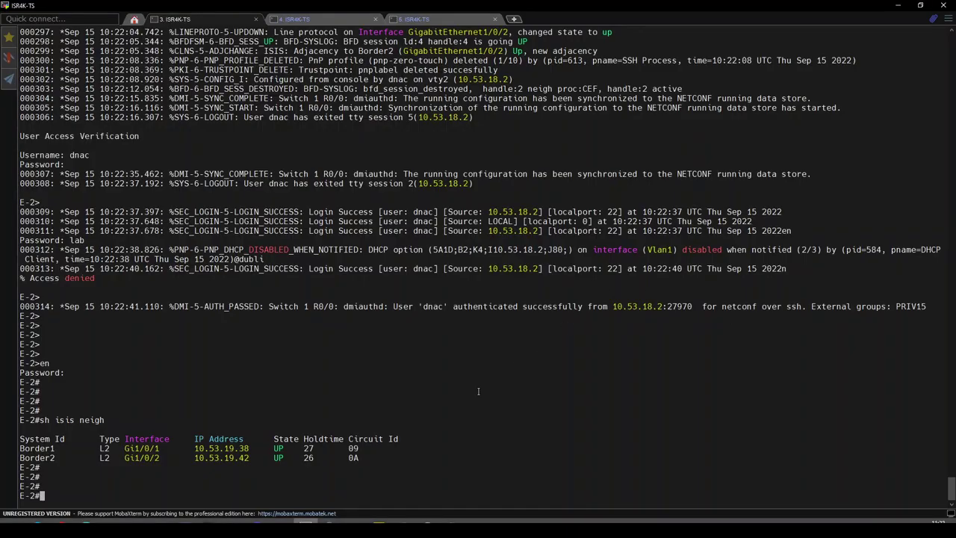
pyautogui.press('Return')
pyautogui.press('Return')
pyautogui.press('Return')
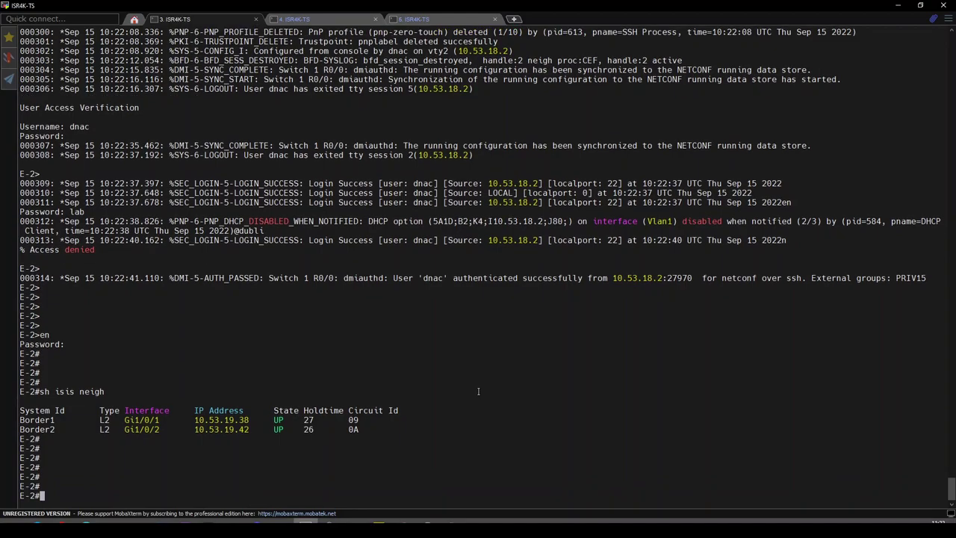
# - Show the AAA config with 'sh run | se aaa' and 'sh run aaa', confirming local login
pyautogui.write('sh run |')
pyautogui.press('BackSpace')
pyautogui.press('BackSpace')
pyautogui.write('| se aaa')
pyautogui.press('Return')
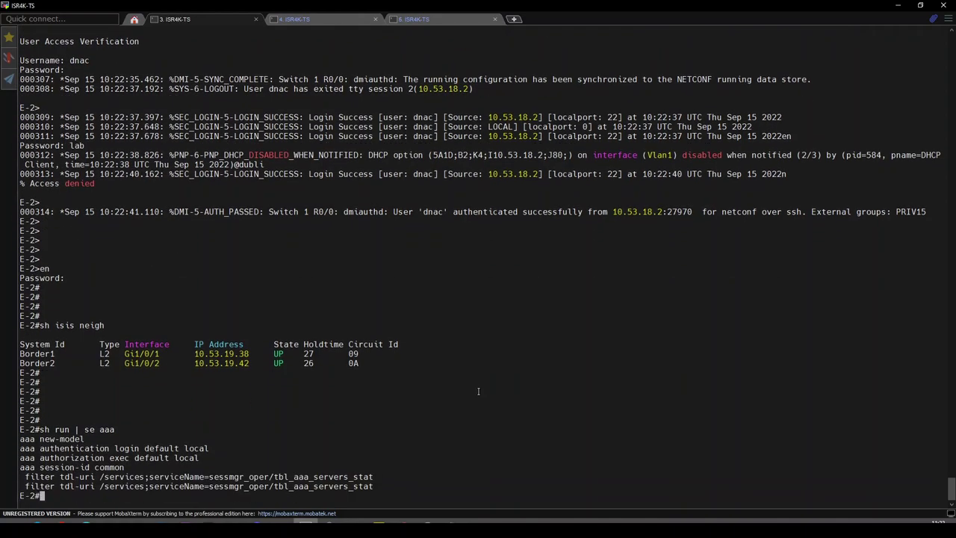
pyautogui.write('sh run aaa')
pyautogui.press('Return')
pyautogui.press('Return')
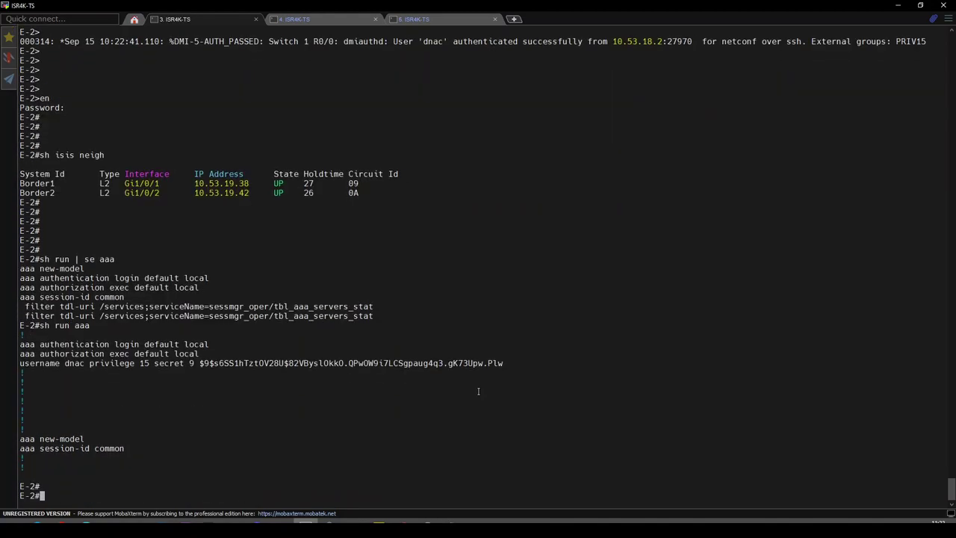
pyautogui.press('Return')
pyautogui.press('Return')
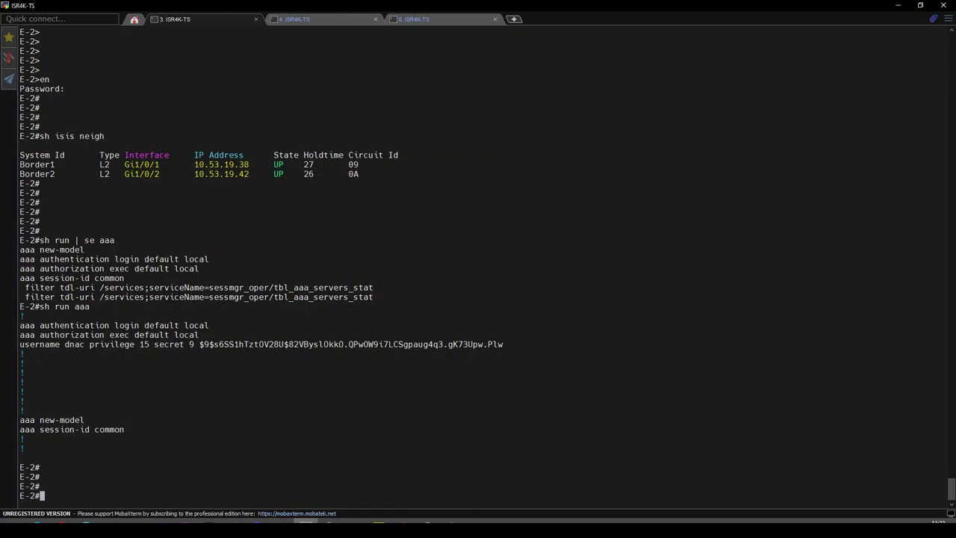
# - Confirm the LAN Automation summary status reads Completed
pyautogui.click(319, 21)
pyautogui.click(204, 24)
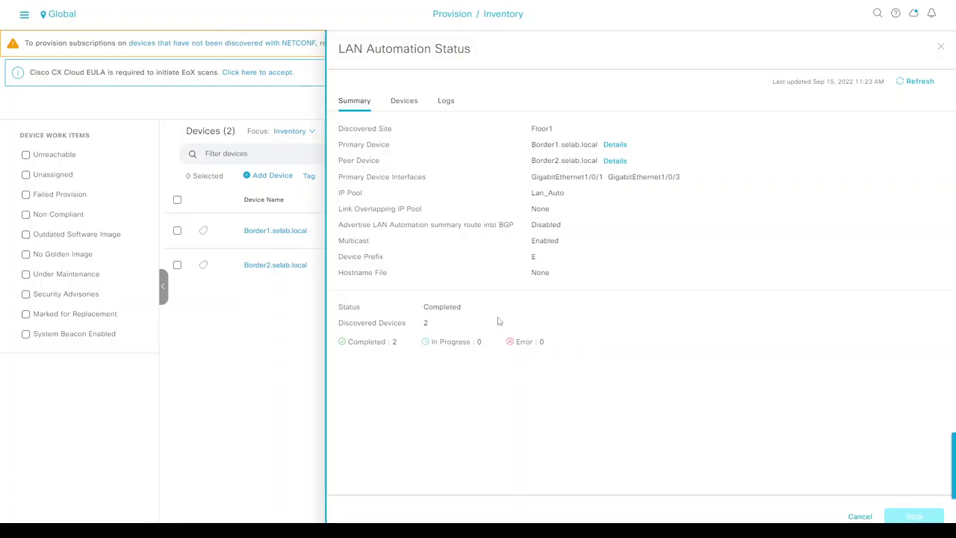
pyautogui.doubleClick(448, 308)
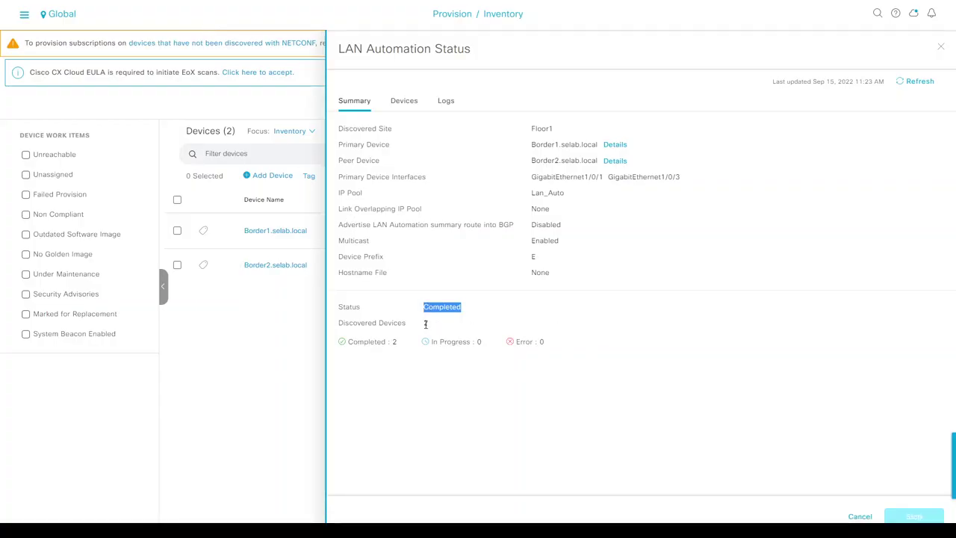
# - Review the automation logs and the Devices list showing E-1 and E-2 completed
pyautogui.click(444, 102)
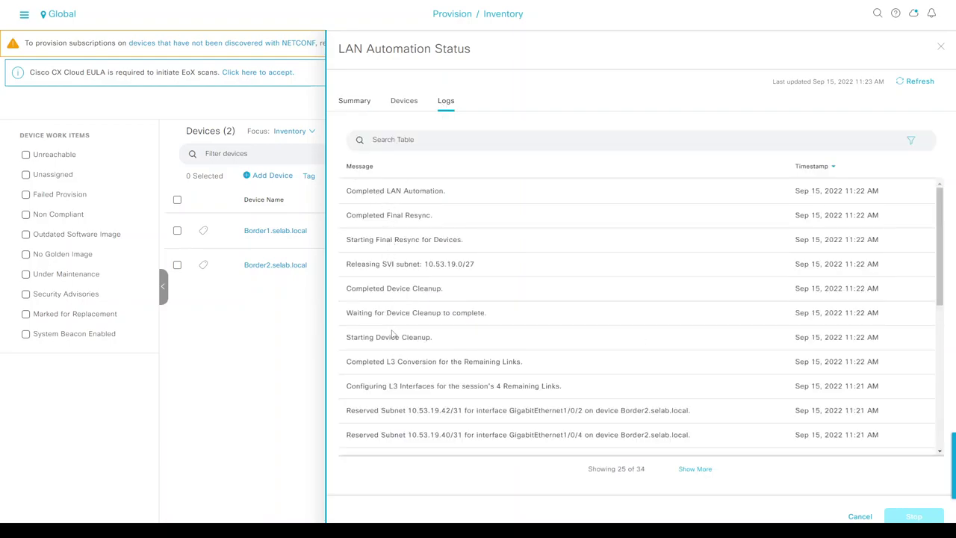
pyautogui.scroll(-3, 417, 441)
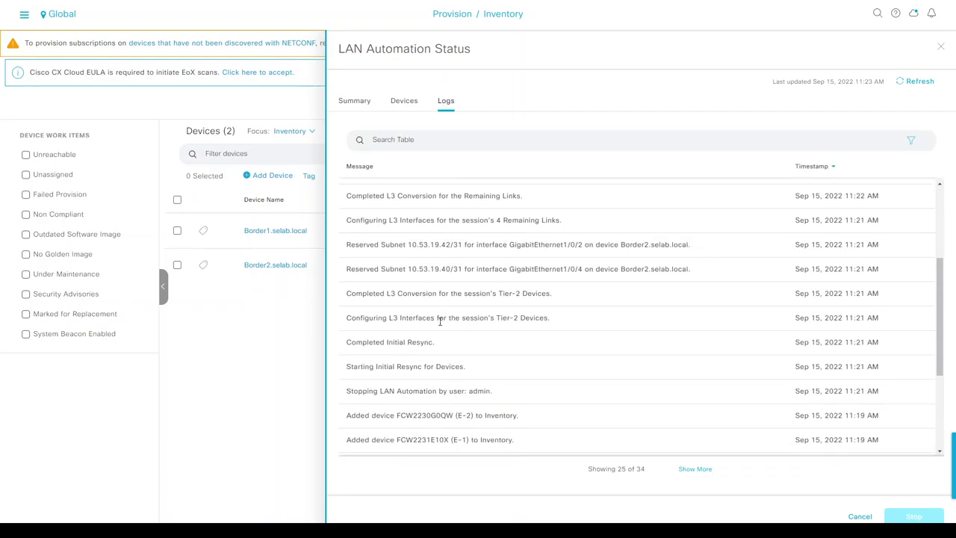
pyautogui.moveTo(382, 271); pyautogui.dragTo(441, 245)
pyautogui.moveTo(399, 220); pyautogui.dragTo(445, 220)
pyautogui.scroll(3, 425, 263)
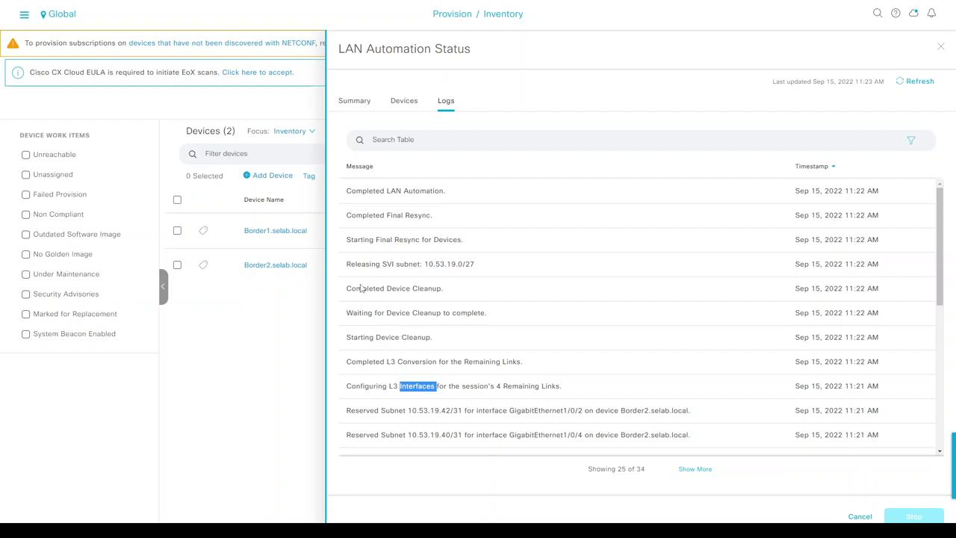
pyautogui.moveTo(366, 192); pyautogui.dragTo(397, 193)
pyautogui.click(393, 103)
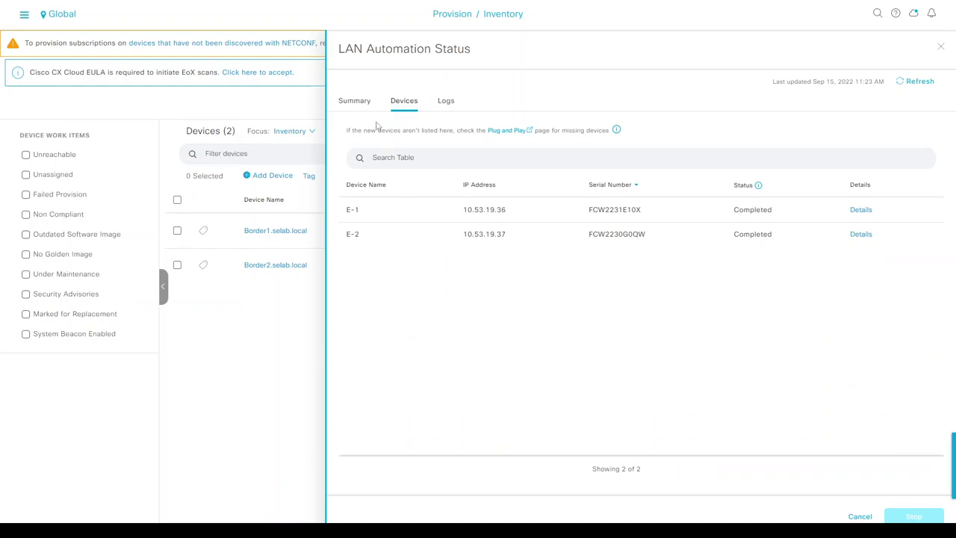
pyautogui.click(365, 107)
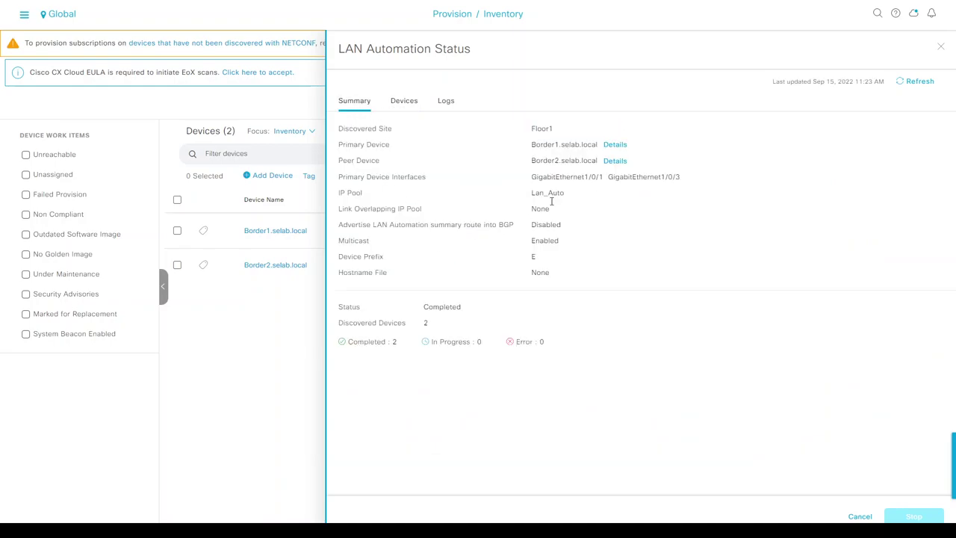
# - Close the status panel and refresh the inventory to show E-1 and E-2 Managed at Floor1
pyautogui.click(940, 46)
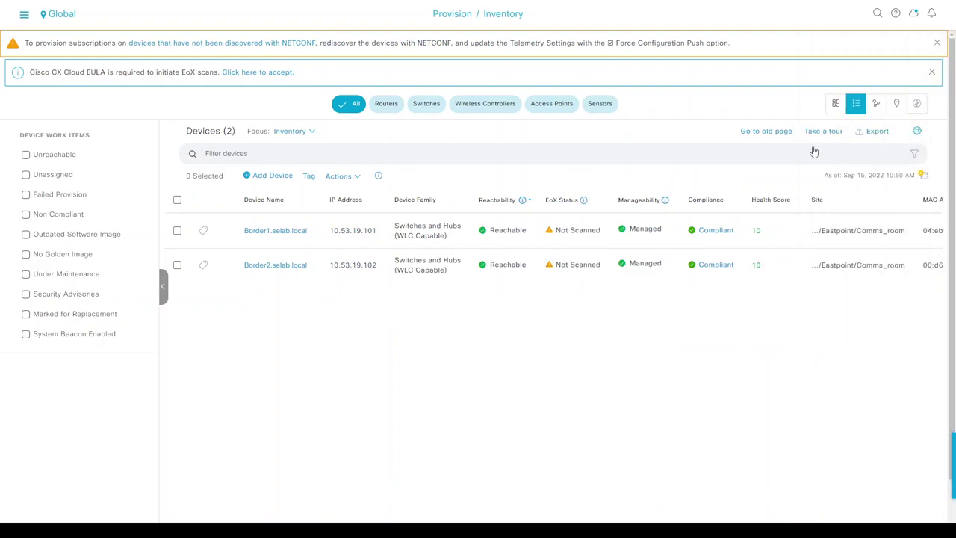
pyautogui.click(924, 180)
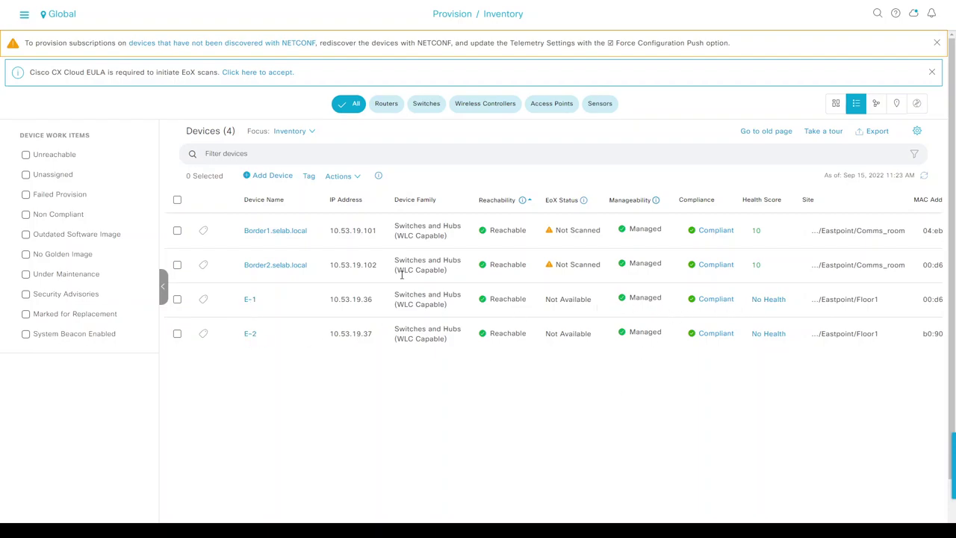
pyautogui.hscroll(5, 525, 386)
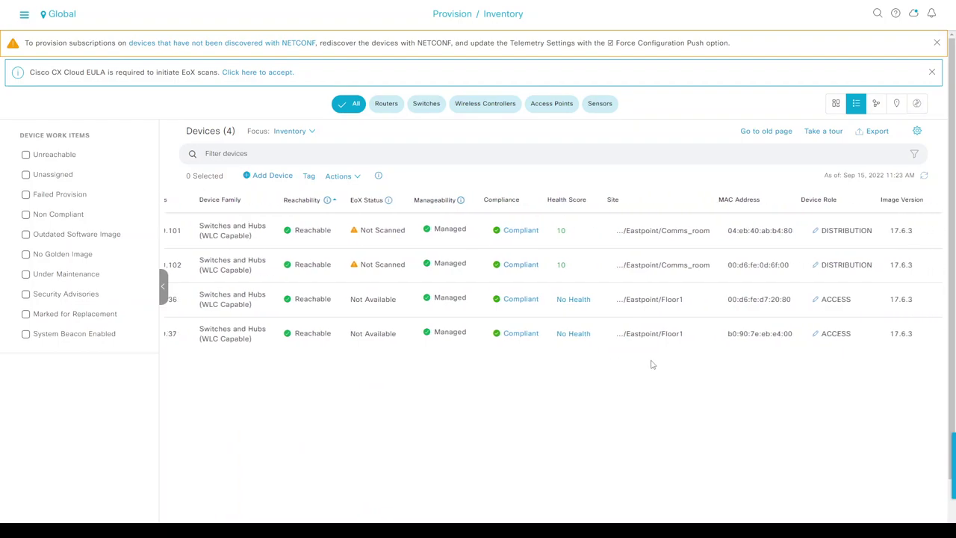
pyautogui.hscroll(-5, 651, 363)
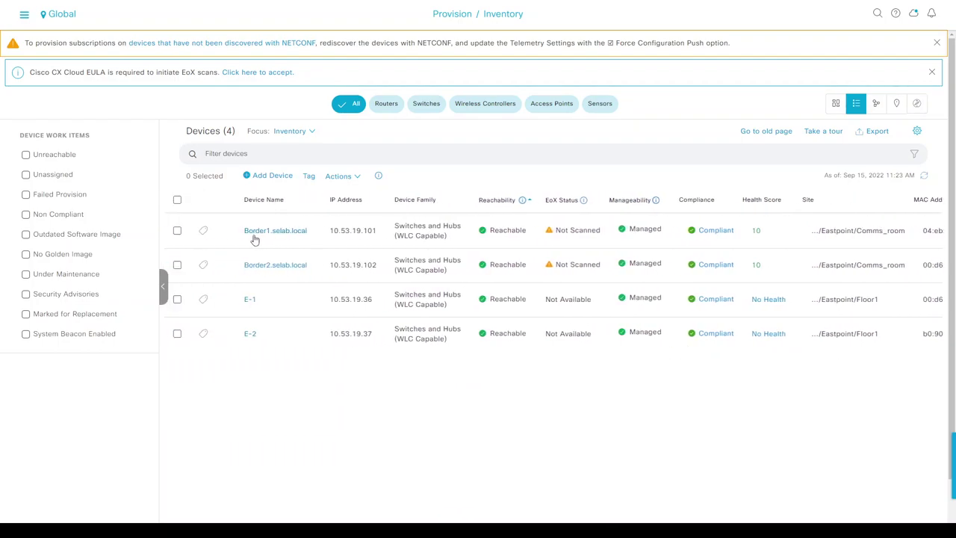
pyautogui.hscroll(1, 735, 266)
pyautogui.hscroll(8, 623, 273)
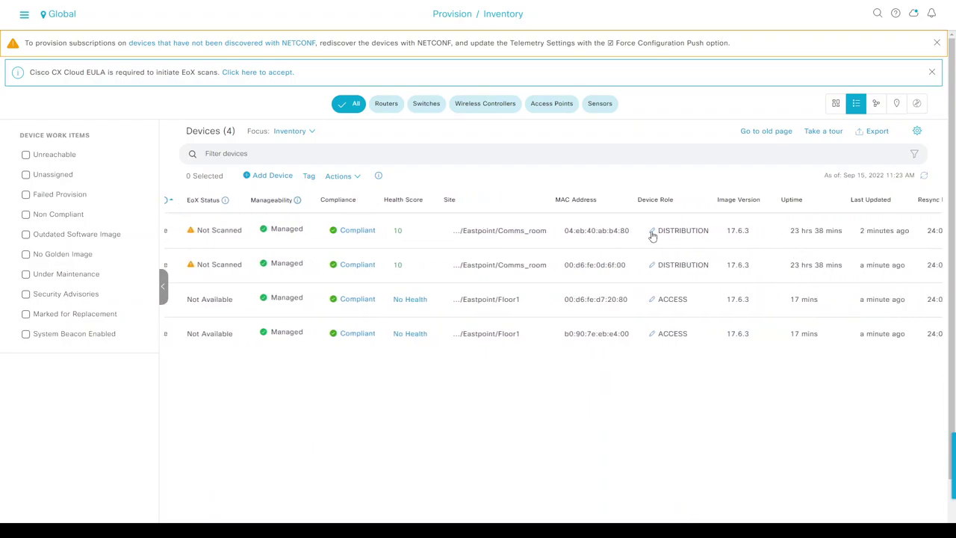
# - Set both Border1 and Border2 device roles to BORDER ROUTER
pyautogui.click(651, 230)
pyautogui.click(685, 274)
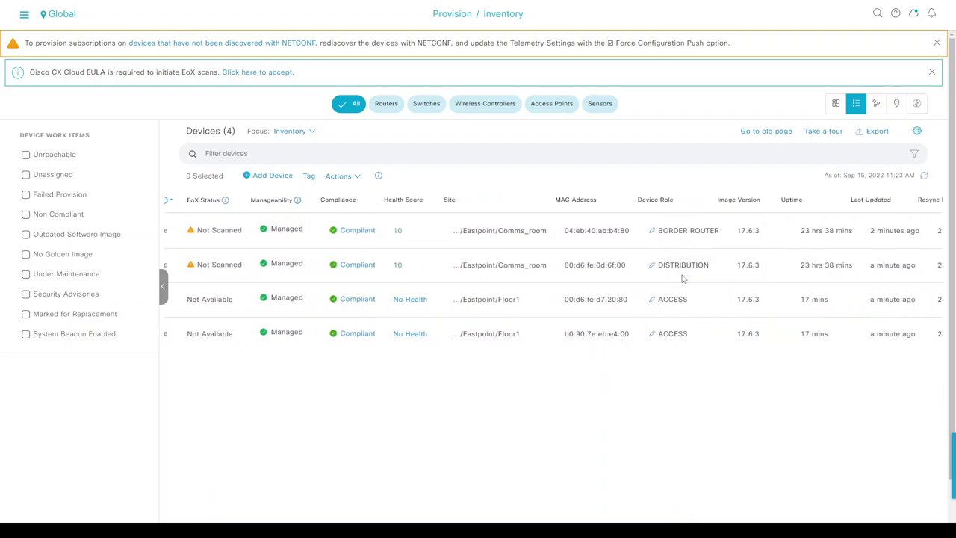
pyautogui.click(651, 265)
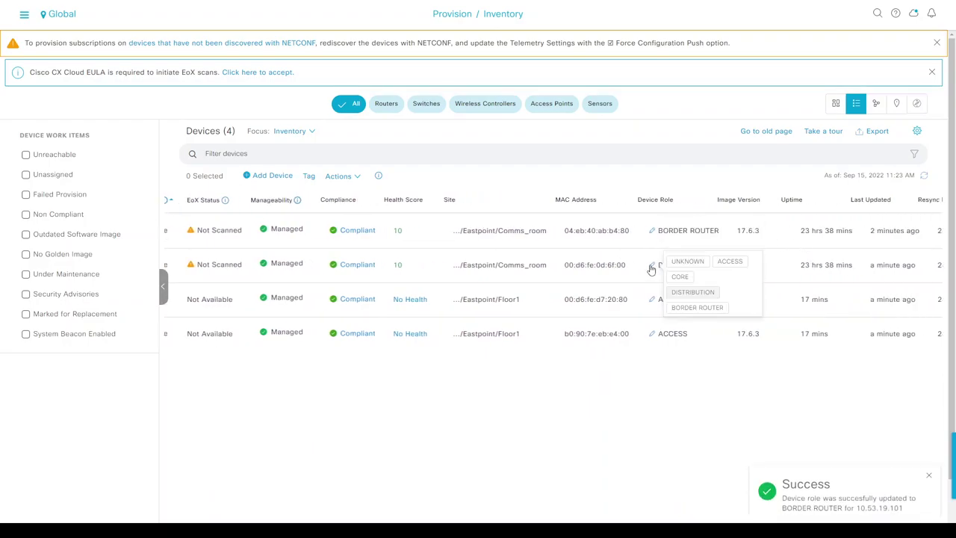
pyautogui.click(686, 309)
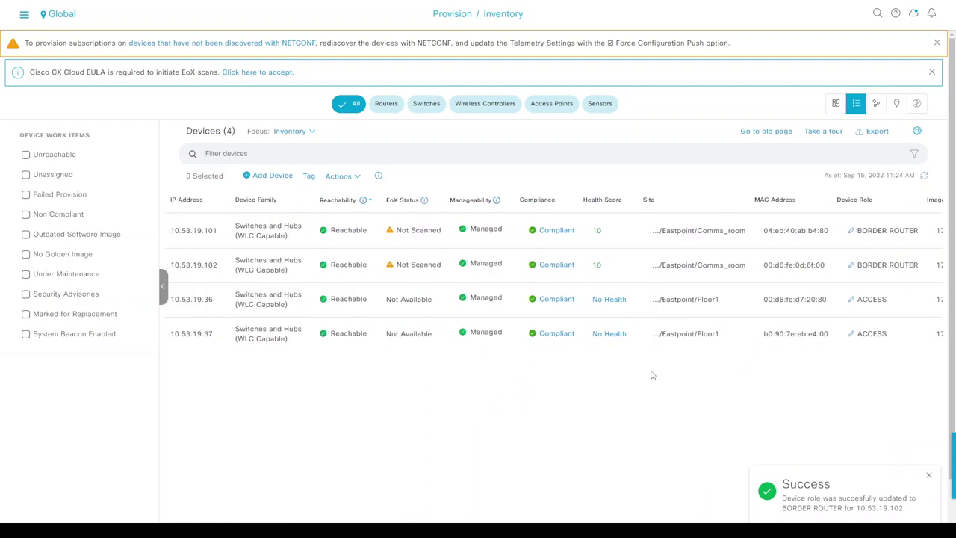
pyautogui.click(877, 106)
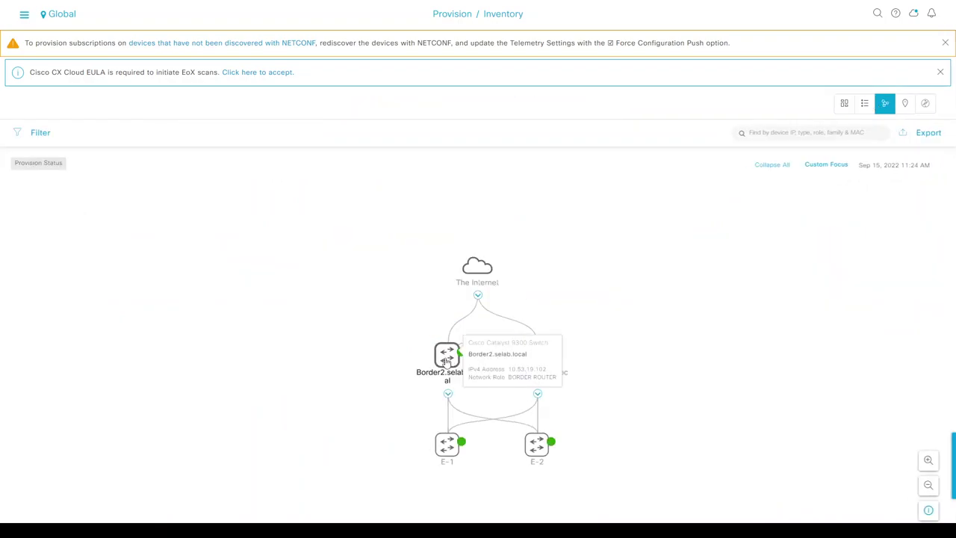
pyautogui.moveTo(445, 360)
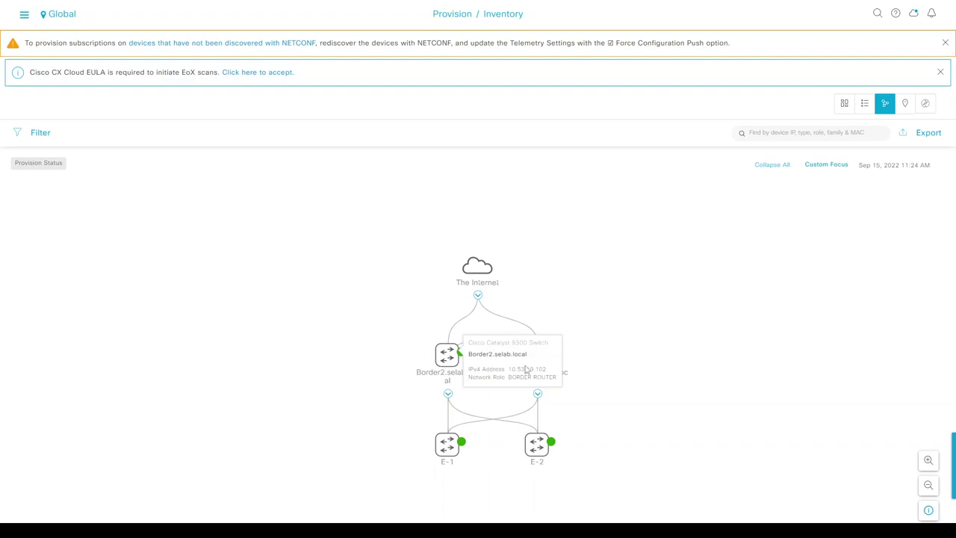
pyautogui.moveTo(448, 447)
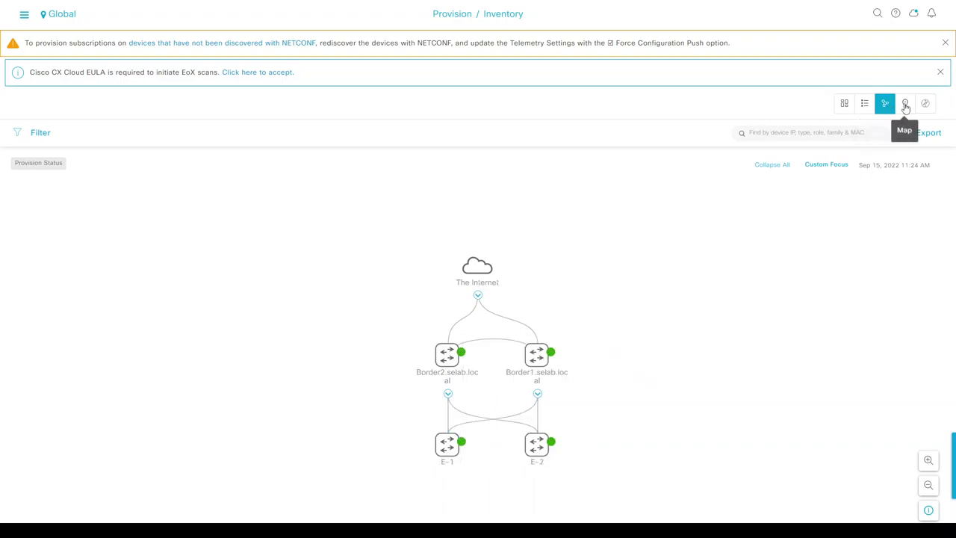
pyautogui.click(865, 104)
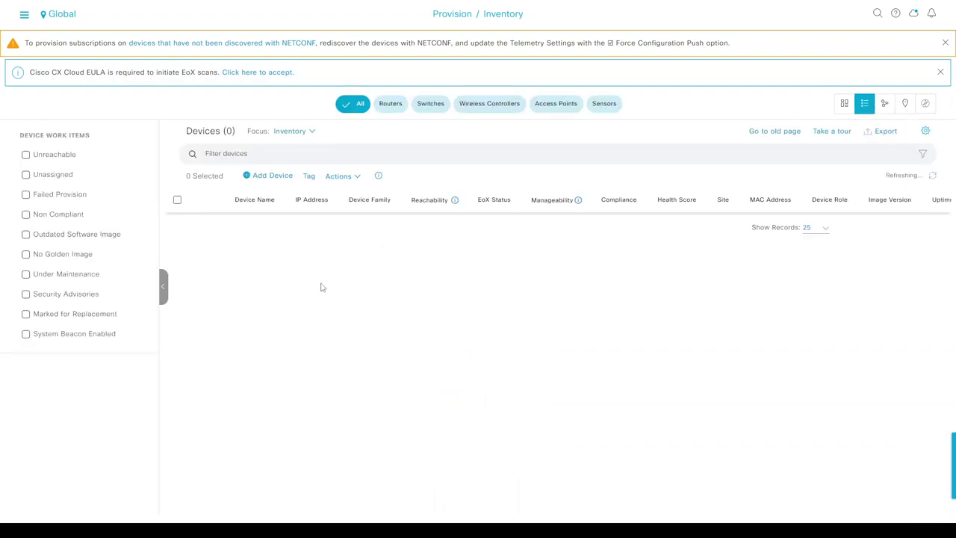
# - Rerun 'sh run aaa' on switch E-2
pyautogui.hotkey('alt', 'Tab')
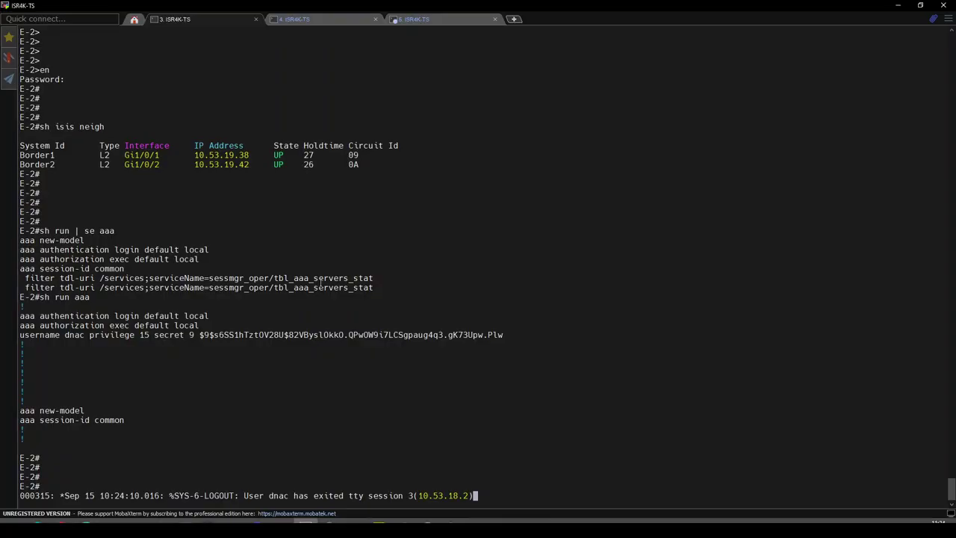
pyautogui.press('Return')
pyautogui.press('Return')
pyautogui.press('Return')
pyautogui.press('Return')
pyautogui.press('Up')
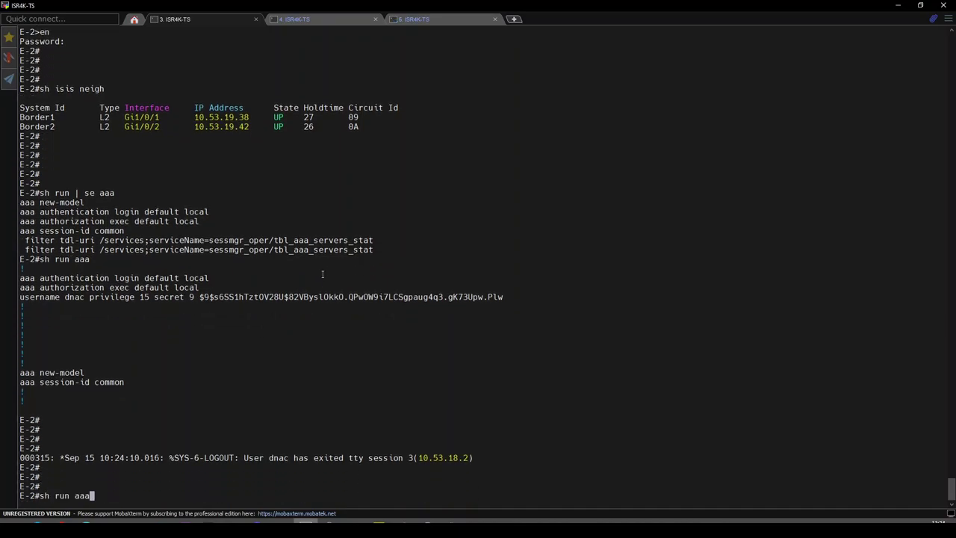
pyautogui.press('Return')
# - Log in to E-1's console as dnac and enter privileged mode with 'en'
pyautogui.click(319, 22)
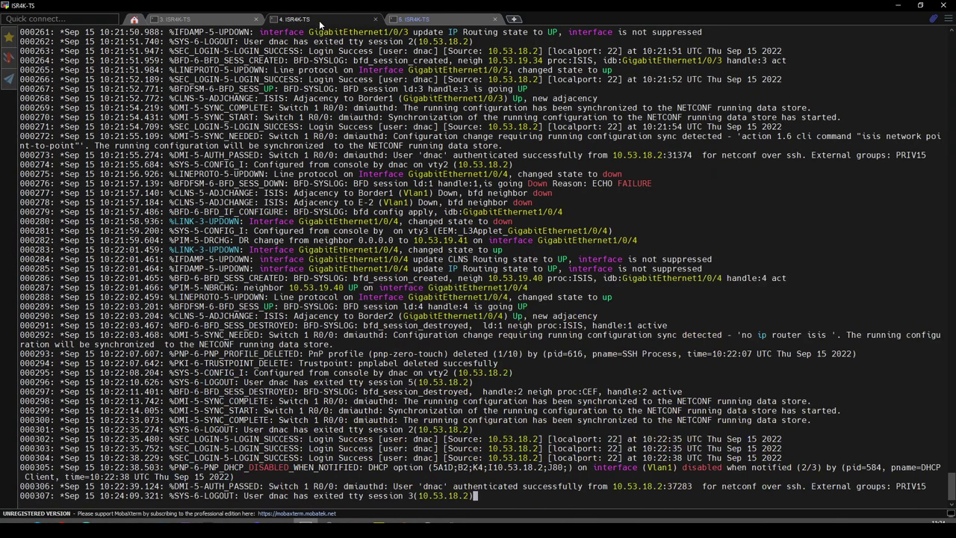
pyautogui.press('Return')
pyautogui.press('Return')
pyautogui.write('dnac')
pyautogui.press('Return')
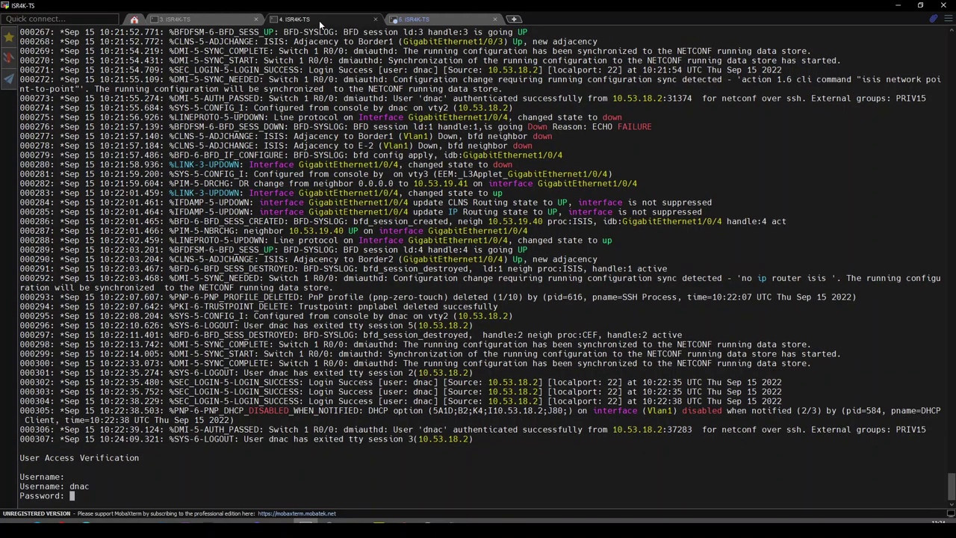
pyautogui.press('Return')
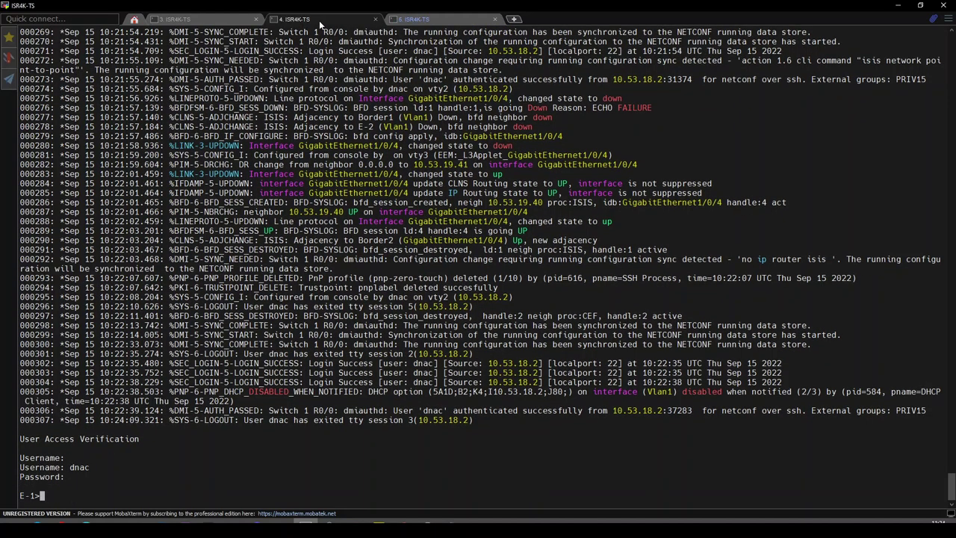
pyautogui.write('en')
pyautogui.press('Return')
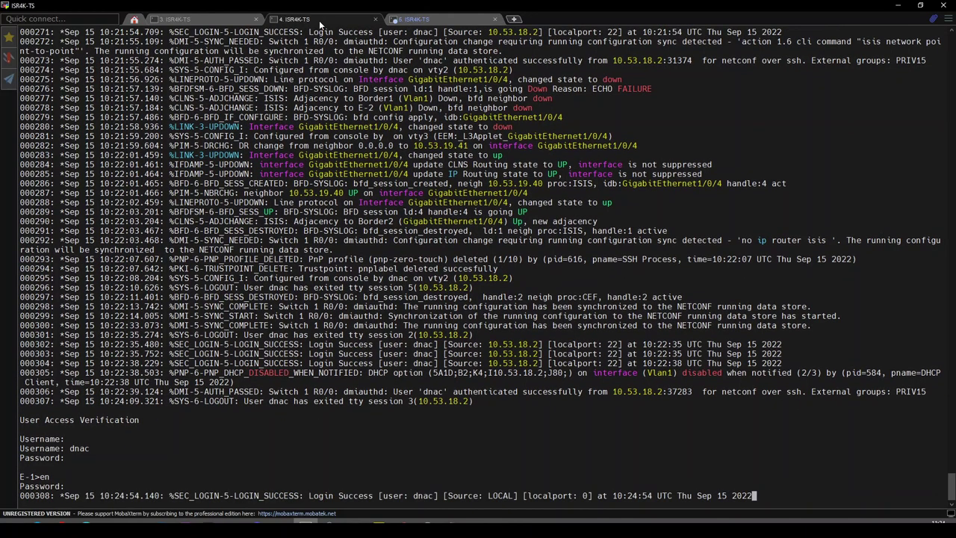
pyautogui.press('Return')
pyautogui.press('Return')
pyautogui.press('Return')
pyautogui.press('Return')
pyautogui.press('Return')
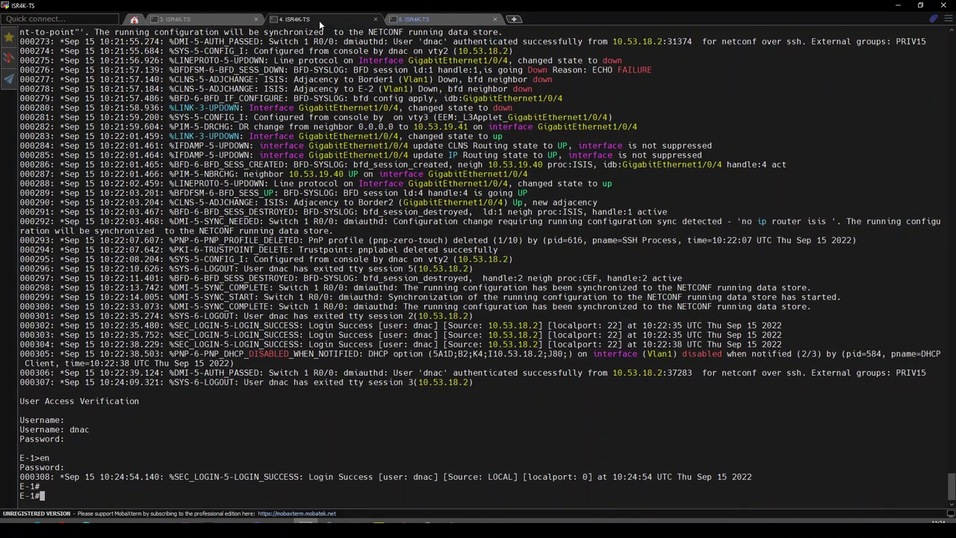
# - Run 'sh run aaa' on E-1 to display its local-only AAA configuration
pyautogui.write('sh a')
pyautogui.press('BackSpace')
pyautogui.write('run aaa')
pyautogui.press('Return')
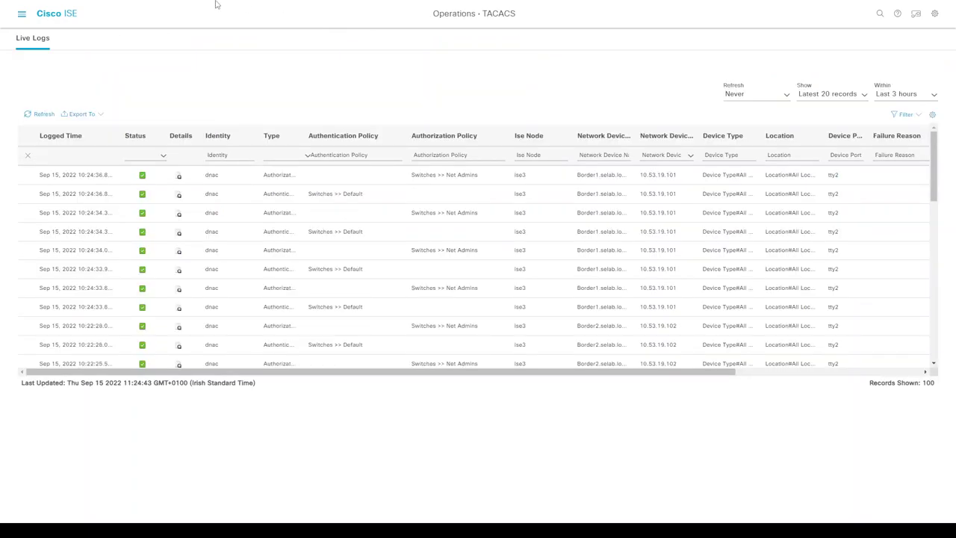
# - Open ISE's Administration > Network Resources > Network Devices list and widen the IP/Mask column
pyautogui.click(21, 13)
pyautogui.click(425, 49)
pyautogui.click(413, 94)
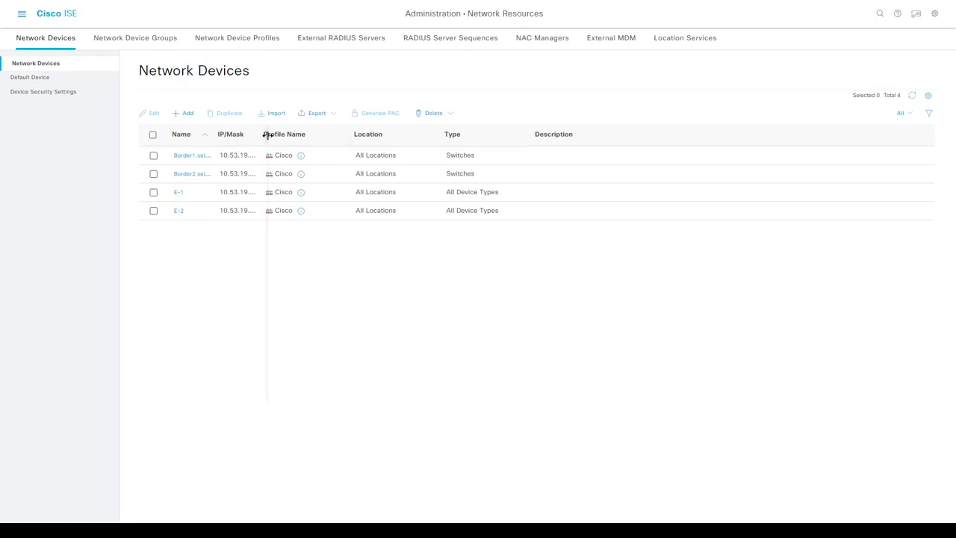
pyautogui.moveTo(266, 135); pyautogui.dragTo(272, 136)
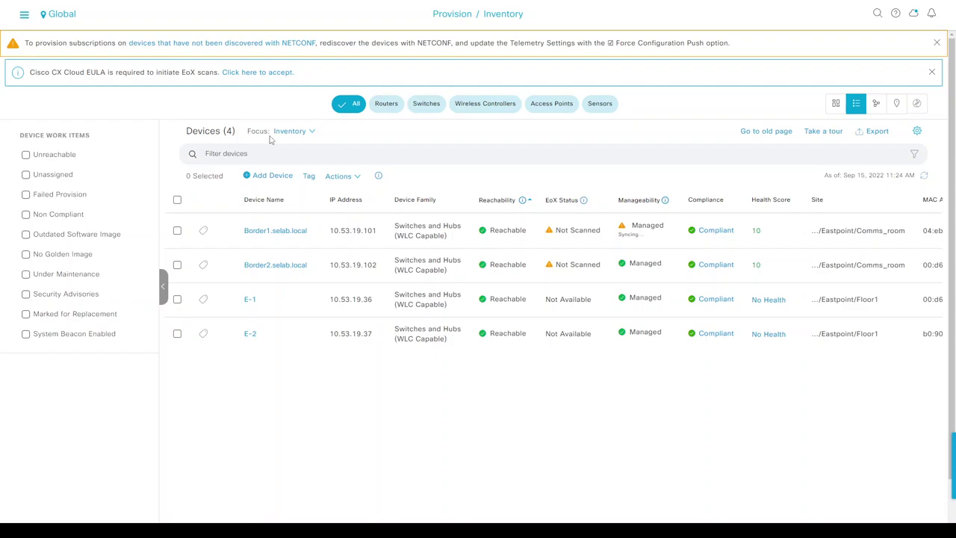
# - Select E-1 and E-2, run Provision Device through to Summary, and deploy it Now
pyautogui.click(178, 299)
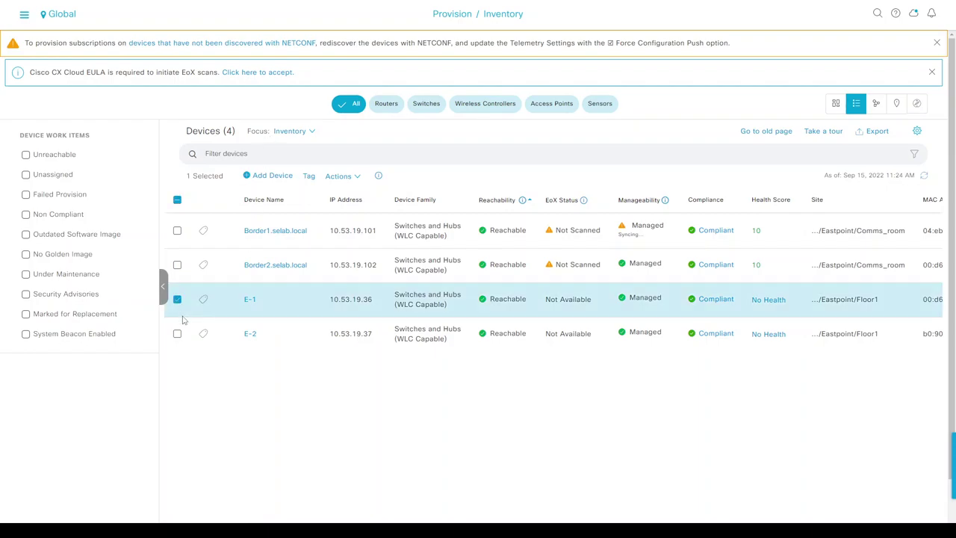
pyautogui.click(178, 335)
pyautogui.click(357, 176)
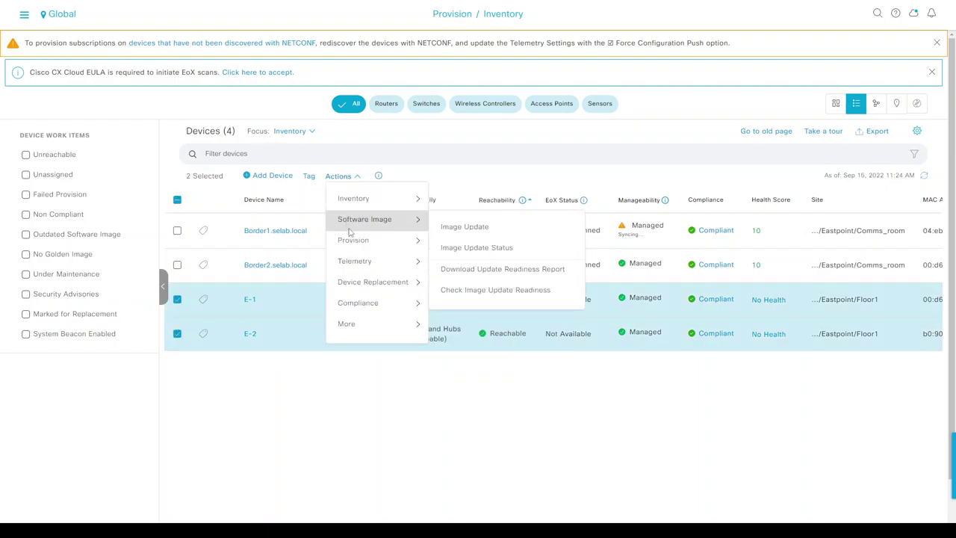
pyautogui.moveTo(399, 244)
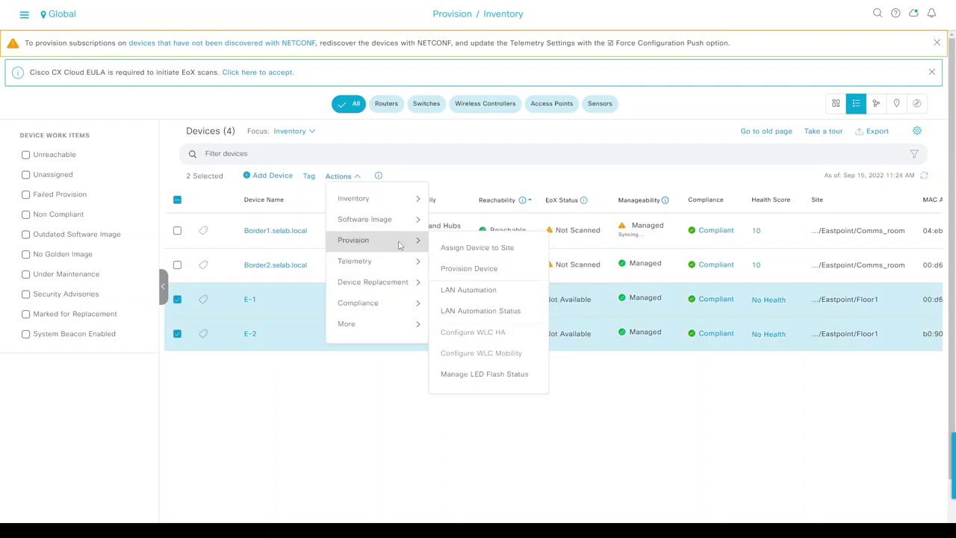
pyautogui.click(461, 274)
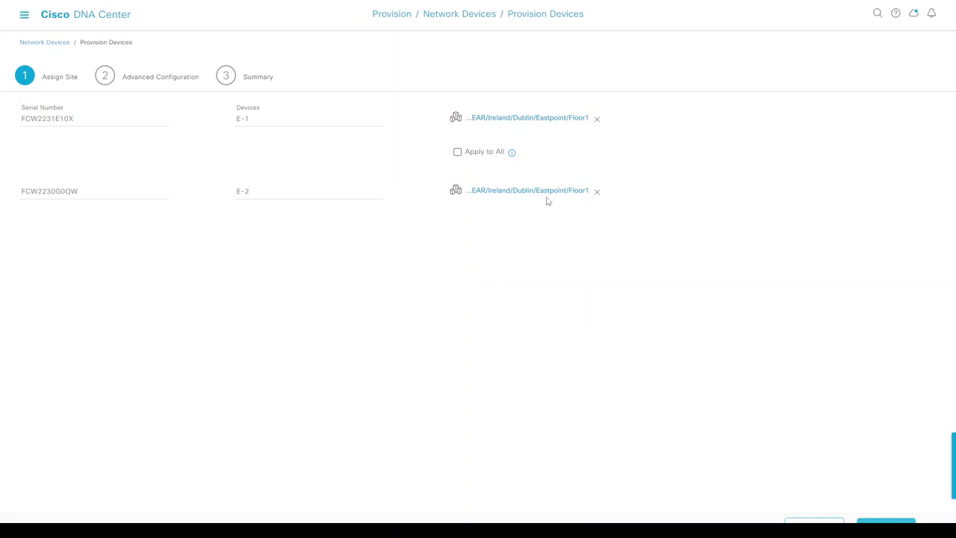
pyautogui.click(870, 523)
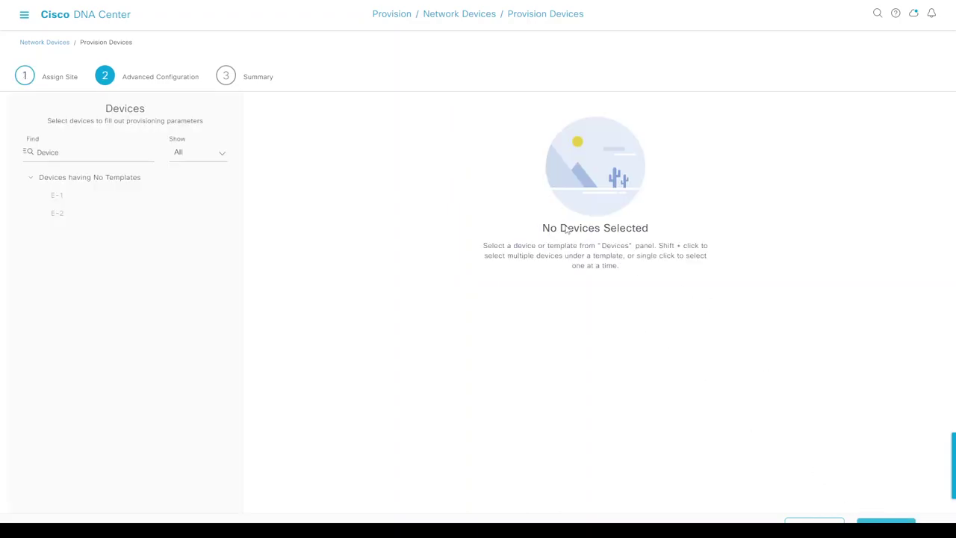
pyautogui.click(886, 523)
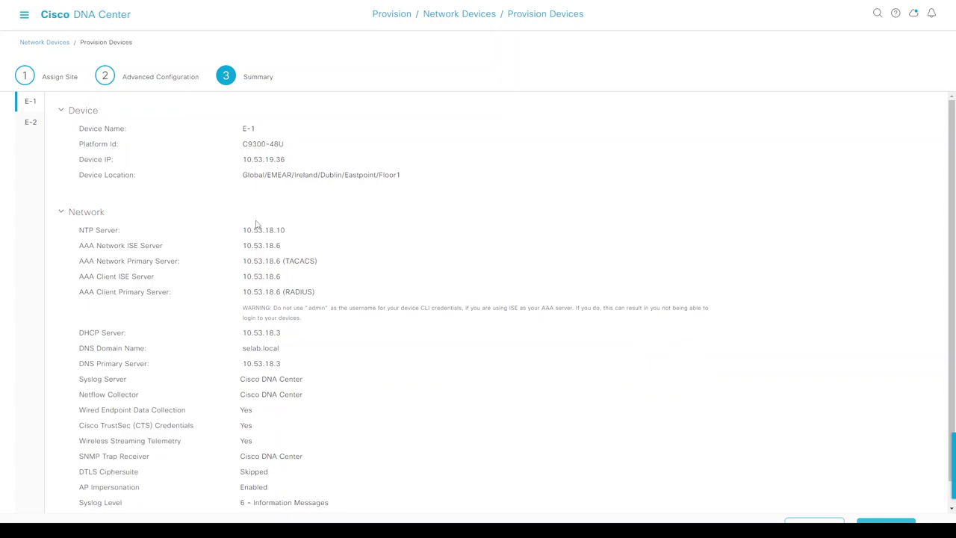
pyautogui.scroll(-1, 267, 291)
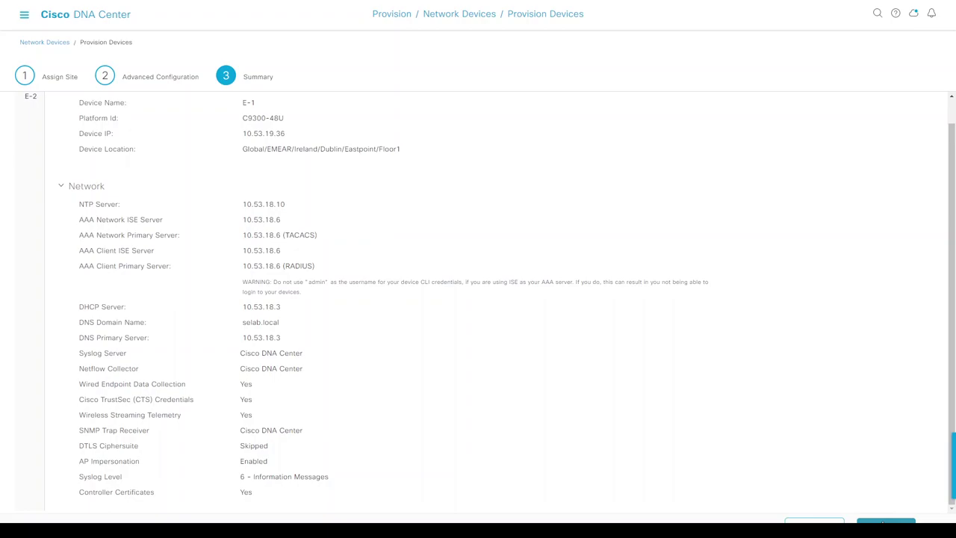
pyautogui.click(885, 523)
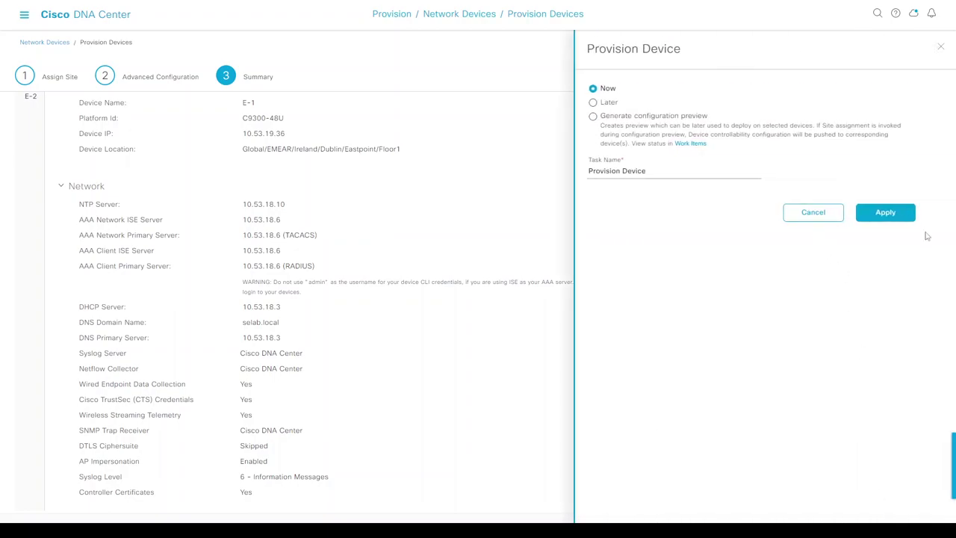
pyautogui.click(885, 212)
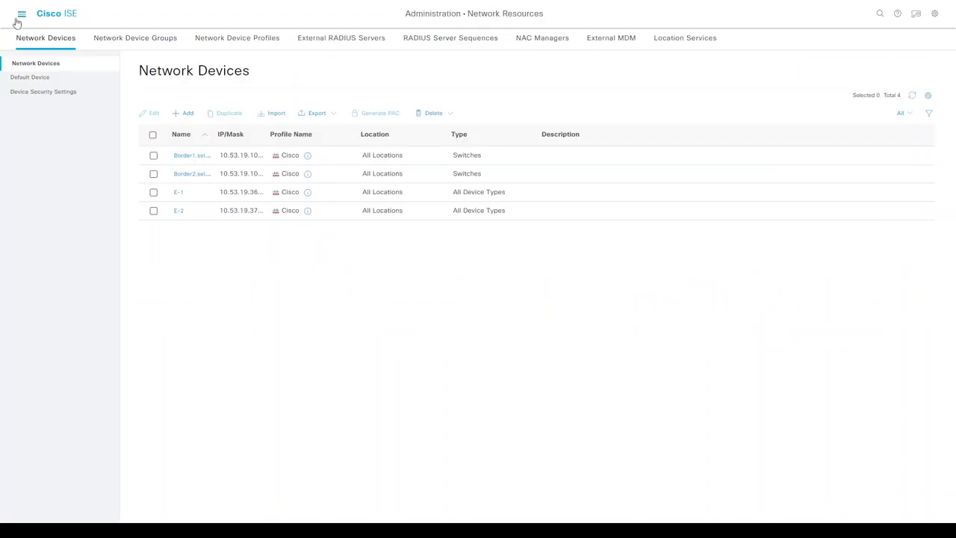
# - Review RADIUS Live Logs showing failed E-1 and E-2 requests, then go to Administration
pyautogui.click(20, 15)
pyautogui.click(309, 47)
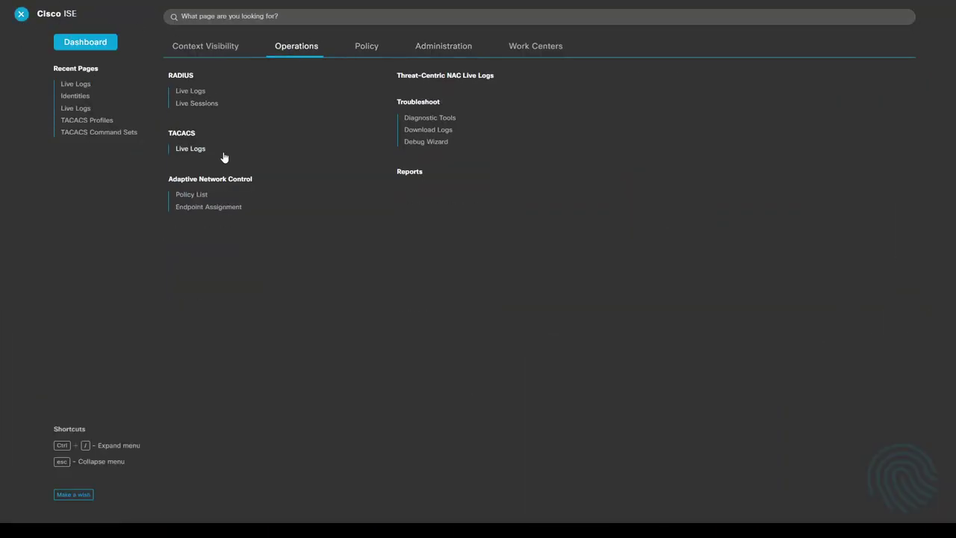
pyautogui.click(189, 92)
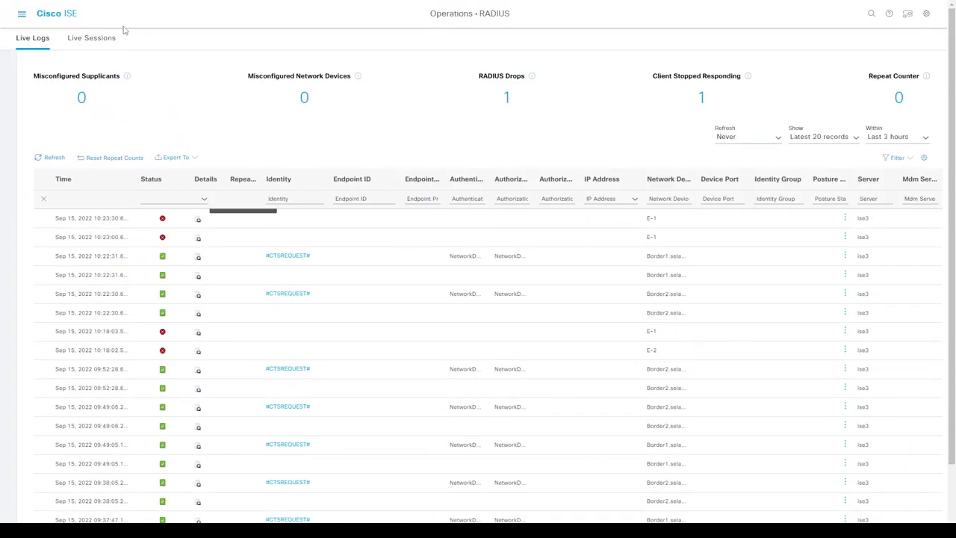
pyautogui.click(23, 17)
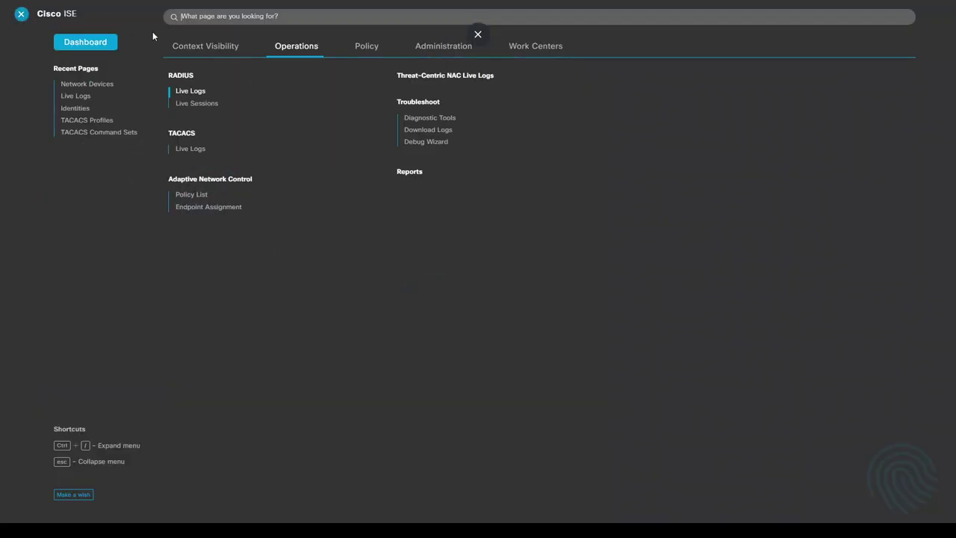
pyautogui.click(442, 49)
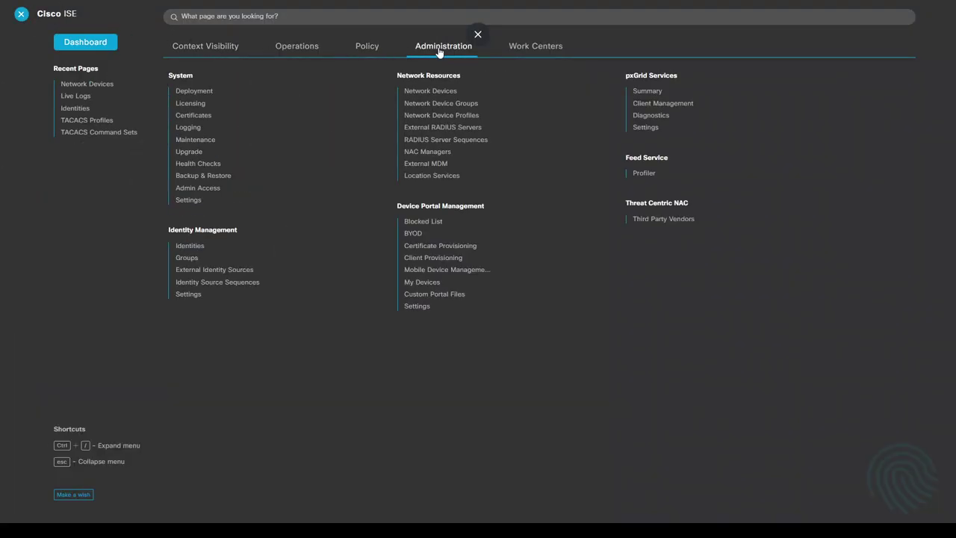
# - Change E-1's device type to Switches in ISE Network Devices and save
pyautogui.click(431, 91)
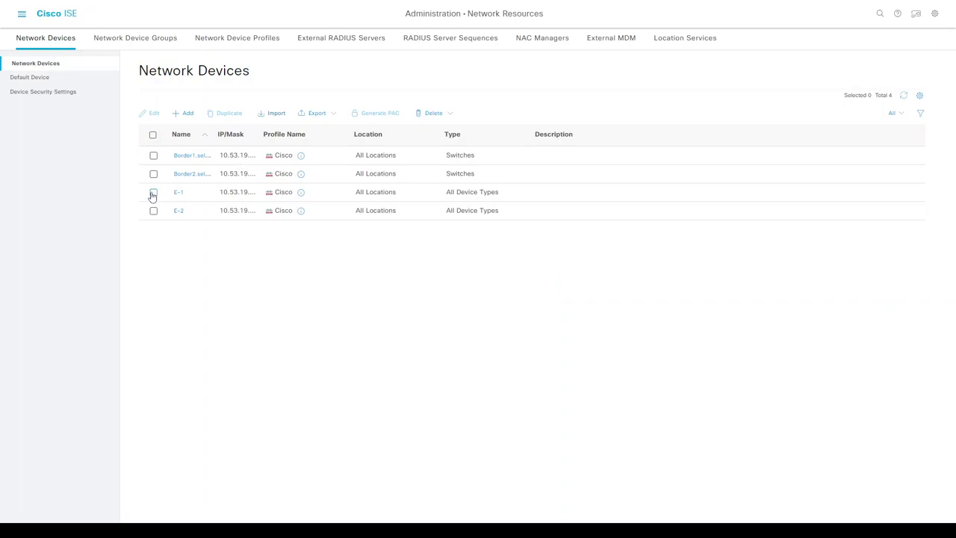
pyautogui.click(153, 193)
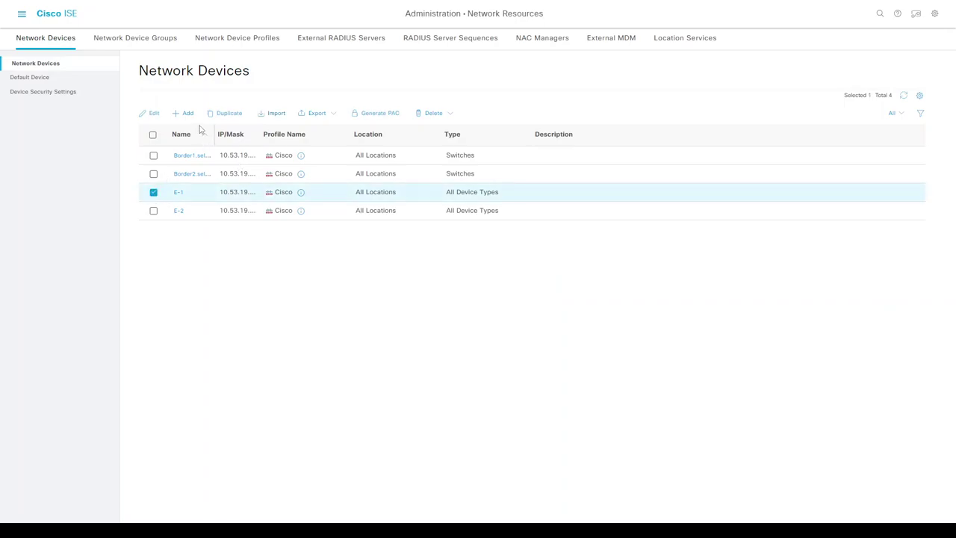
pyautogui.click(154, 114)
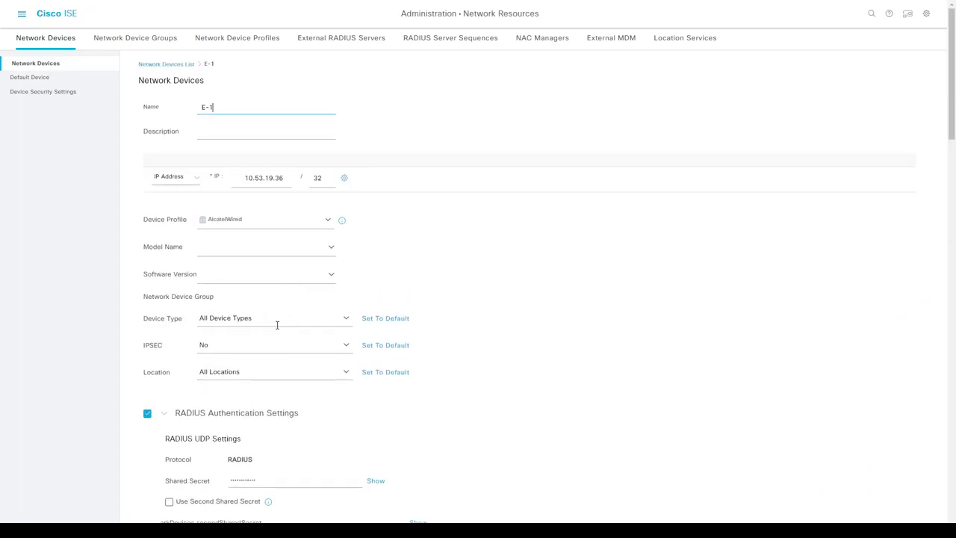
pyautogui.click(346, 321)
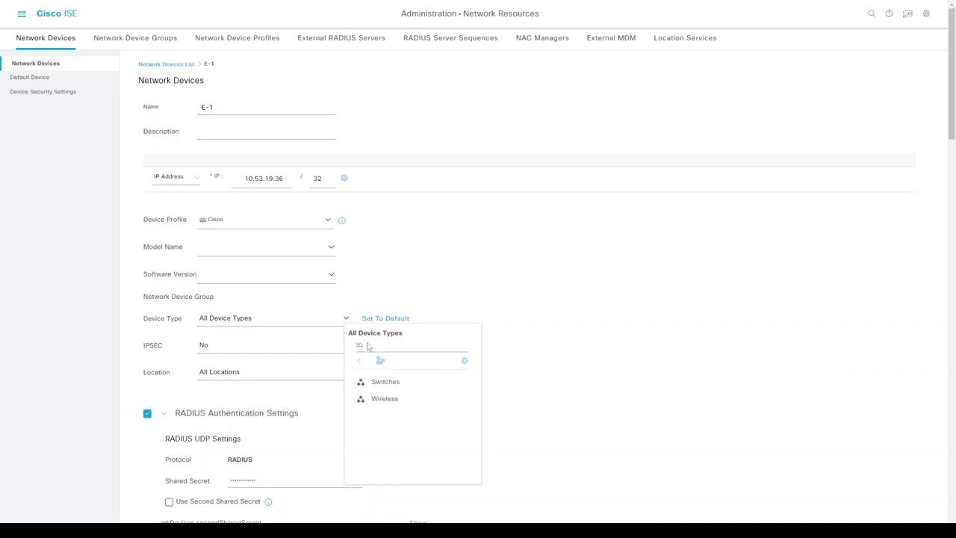
pyautogui.click(435, 382)
pyautogui.scroll(-20, 780, 460)
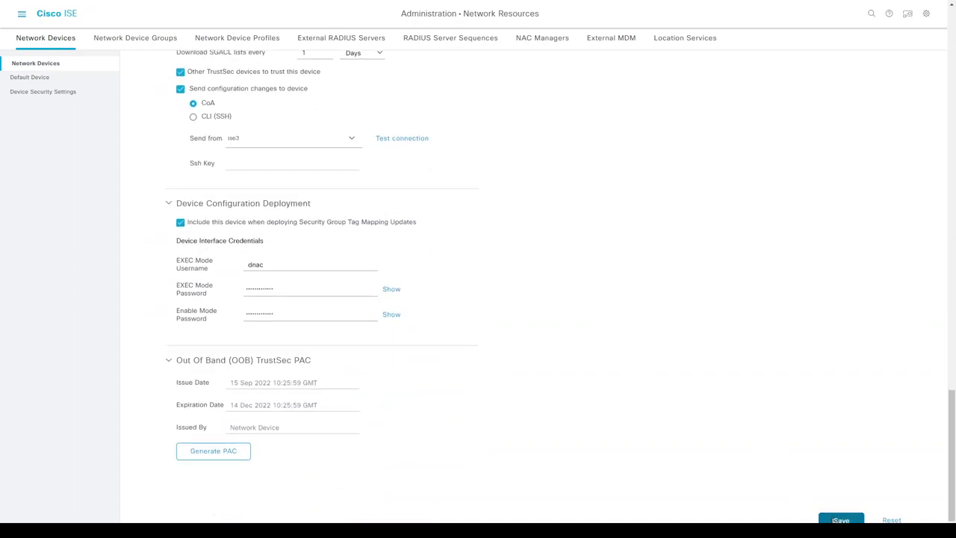
pyautogui.click(841, 519)
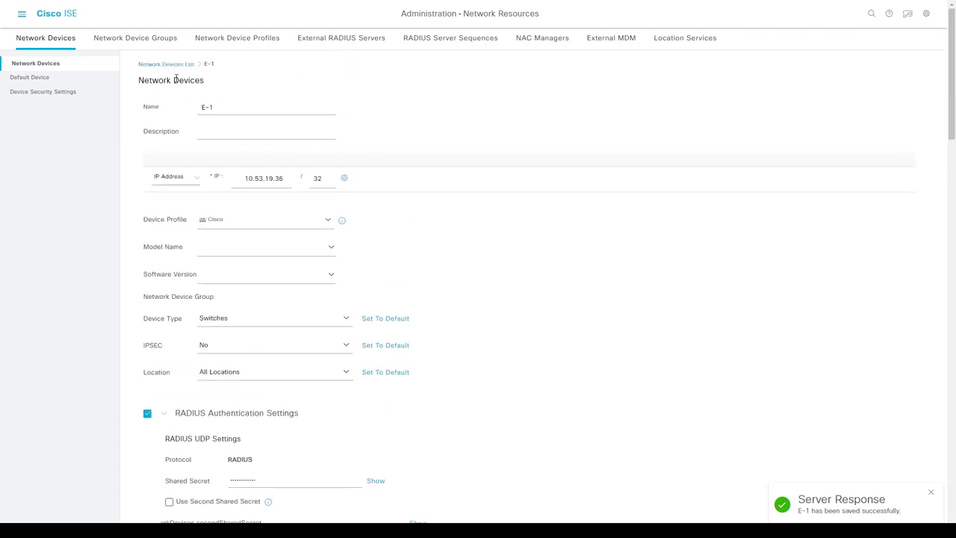
# - Change E-2's device type to Switches and save
pyautogui.click(155, 64)
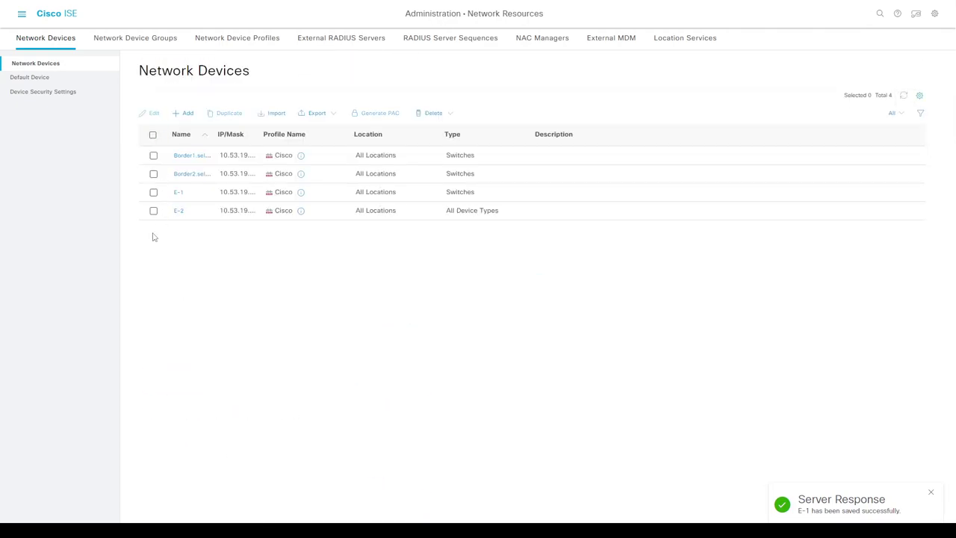
pyautogui.click(153, 211)
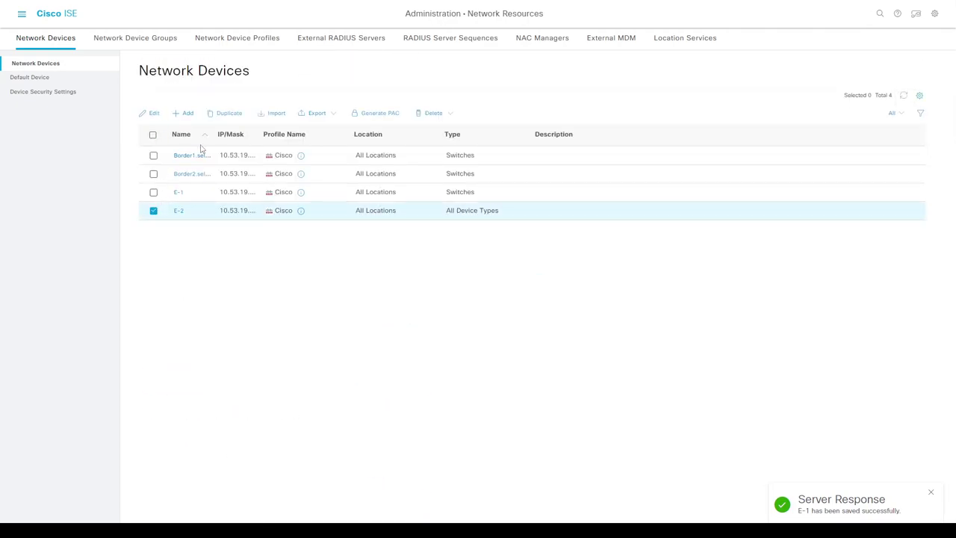
pyautogui.click(149, 113)
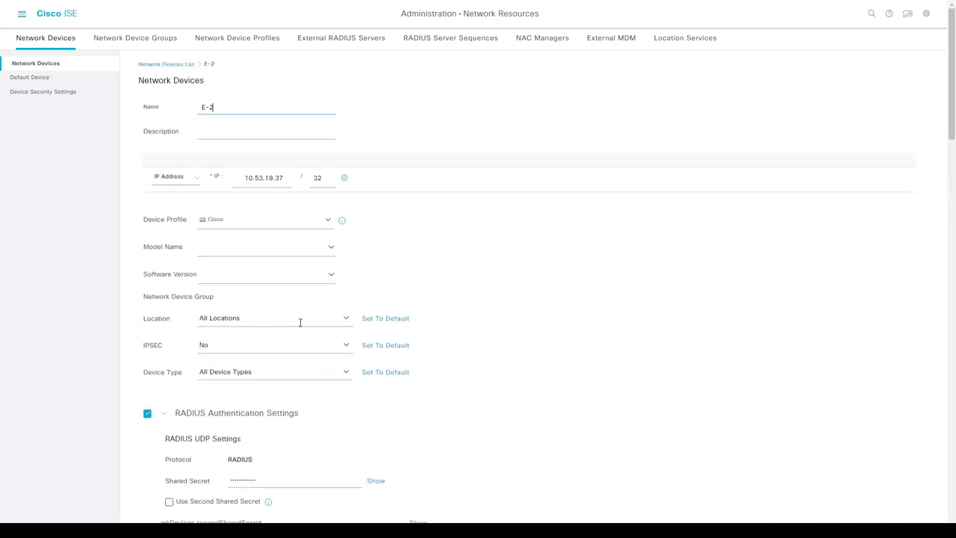
pyautogui.click(346, 372)
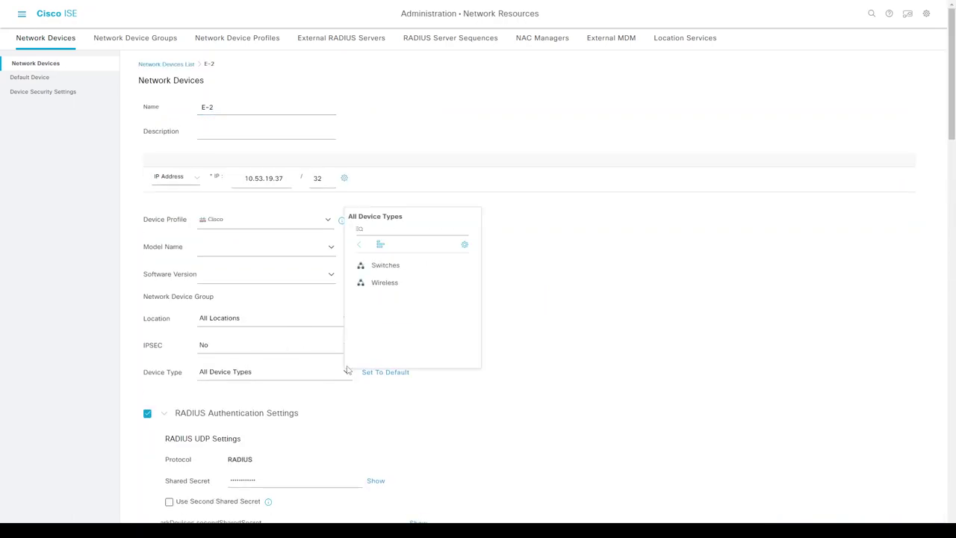
pyautogui.click(374, 271)
pyautogui.scroll(-15, 583, 281)
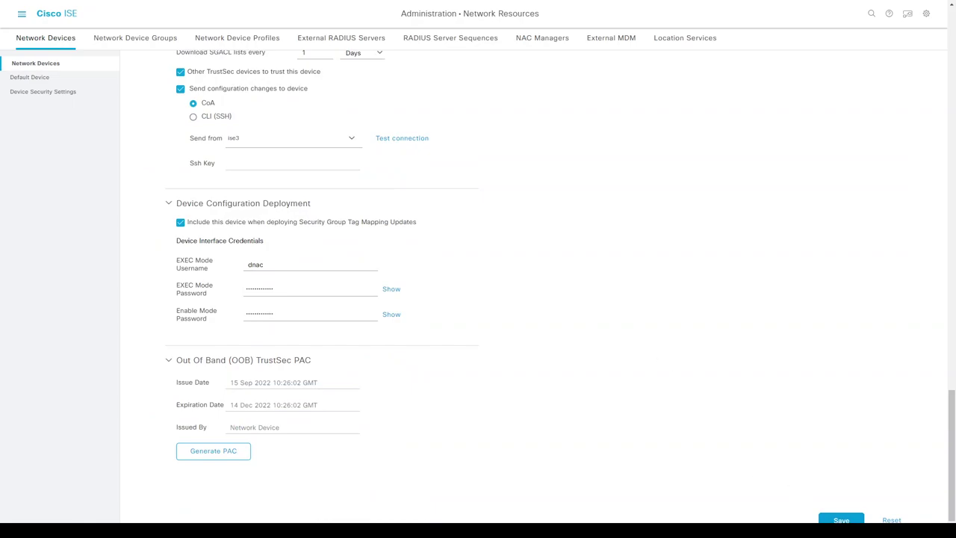
pyautogui.press('Return')
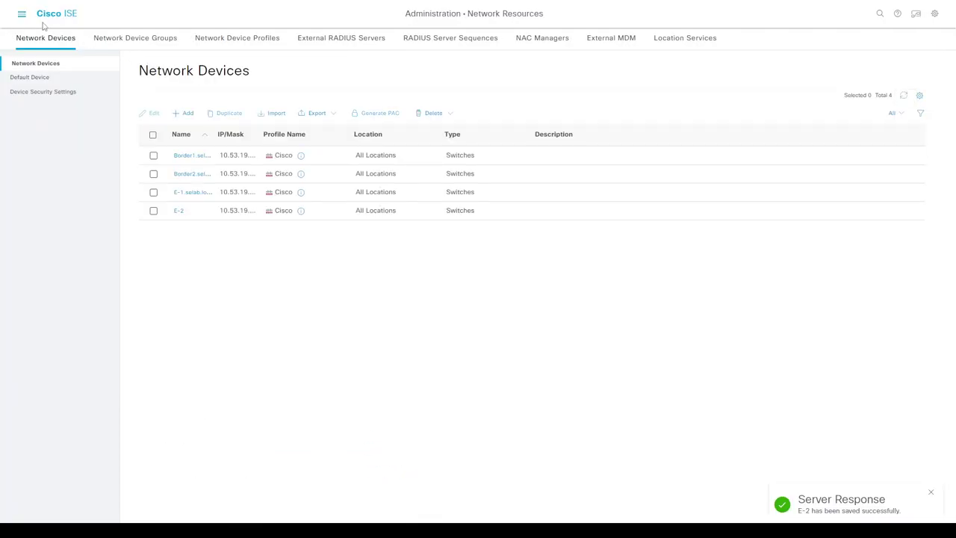
# - Review ISE's RADIUS live logs, then show the TACACS live logs with E-1 and E-2 dnac logins
pyautogui.hotkey('ctrl', '/')
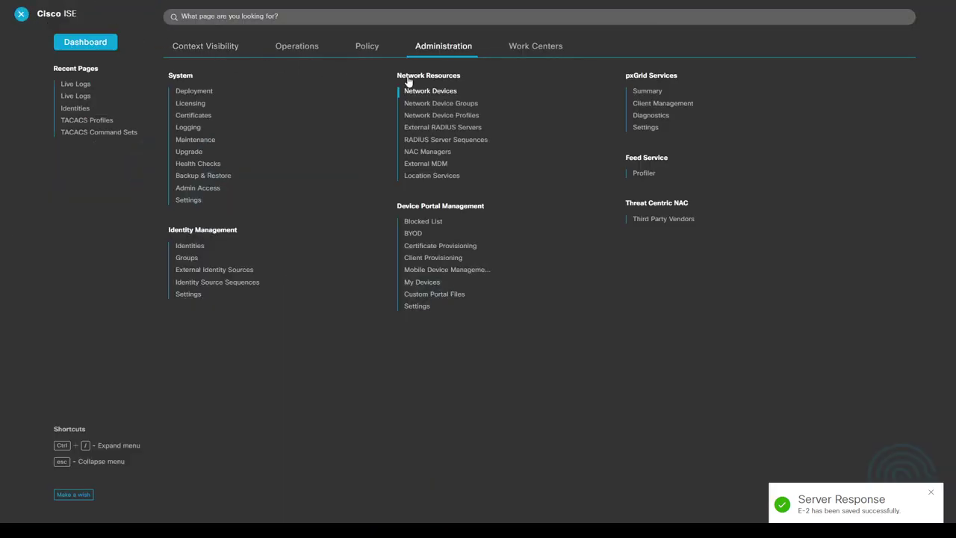
pyautogui.click(299, 47)
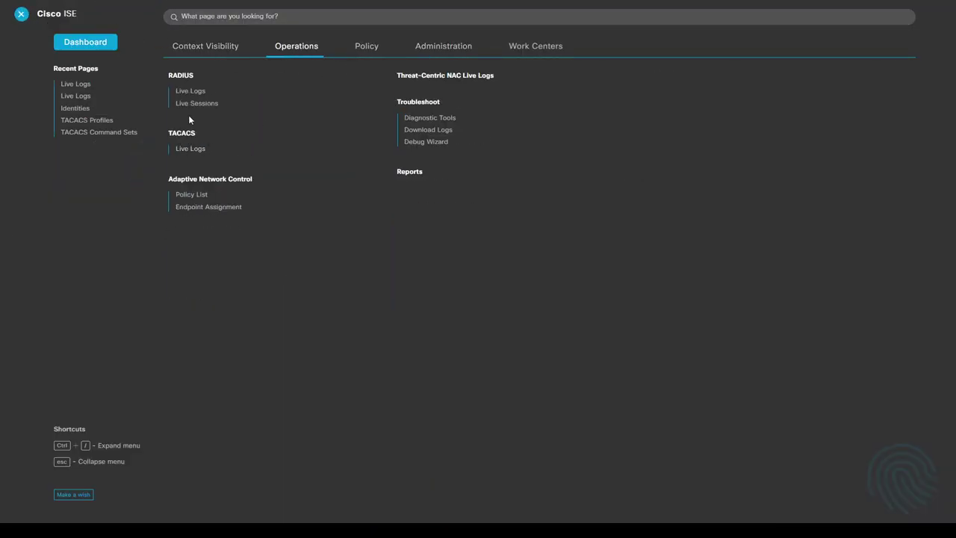
pyautogui.click(189, 92)
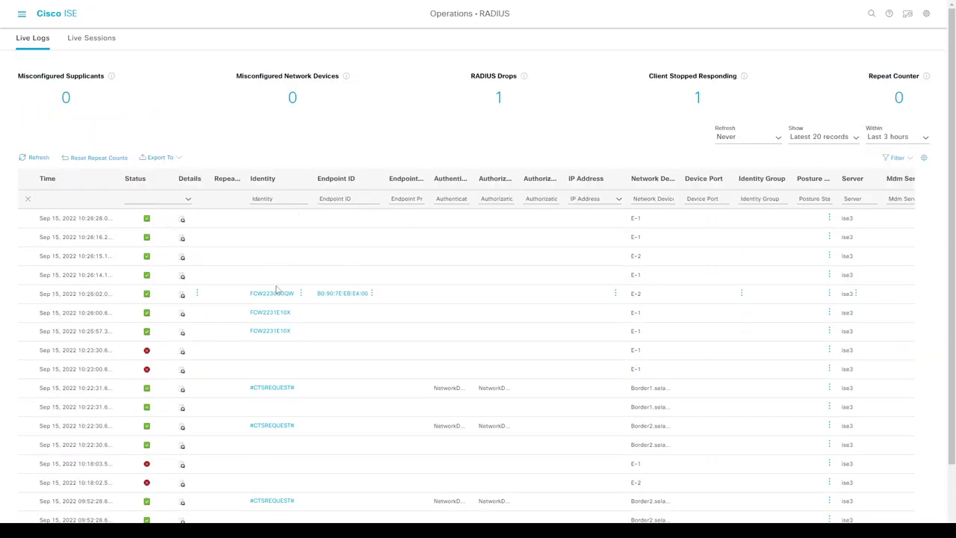
pyautogui.scroll(-2, 276, 290)
pyautogui.scroll(2, 276, 291)
pyautogui.click(20, 15)
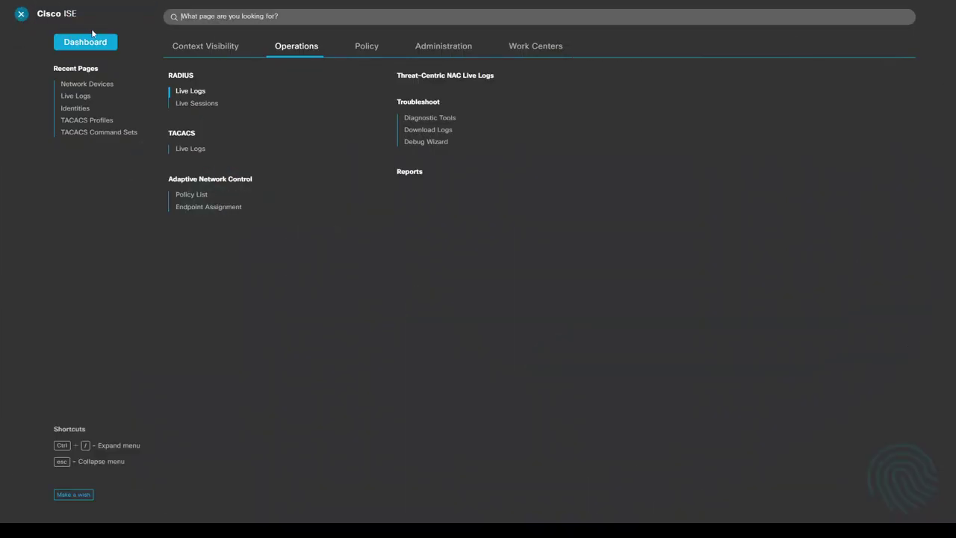
pyautogui.click(189, 150)
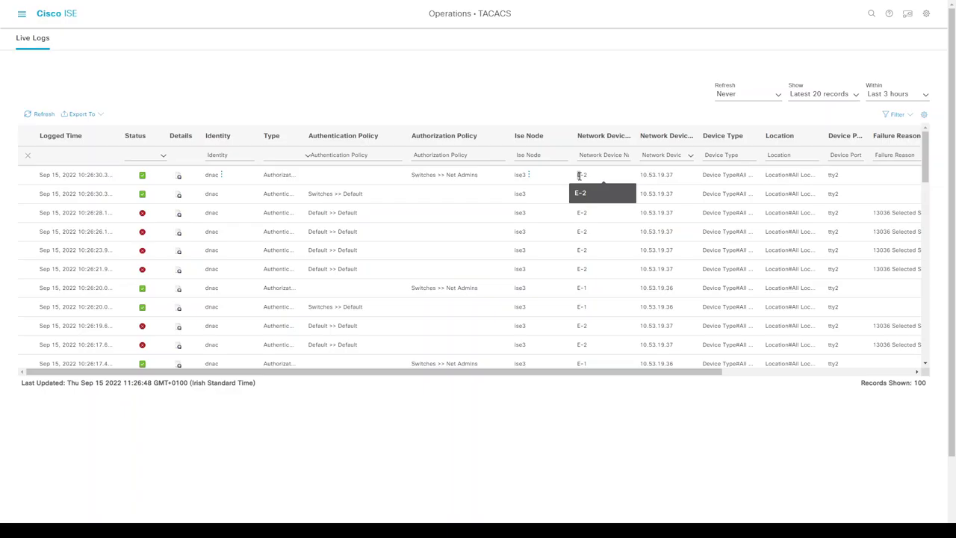
# - Run 'sh run aaa' on E-1 and page through the TACACS server 10.53.18.6 configuration
pyautogui.hotkey('alt', 'Tab')
pyautogui.press('Return')
pyautogui.press('Return')
pyautogui.press('Return')
pyautogui.press('Return')
pyautogui.press('Return')
pyautogui.press('Return')
pyautogui.press('Return')
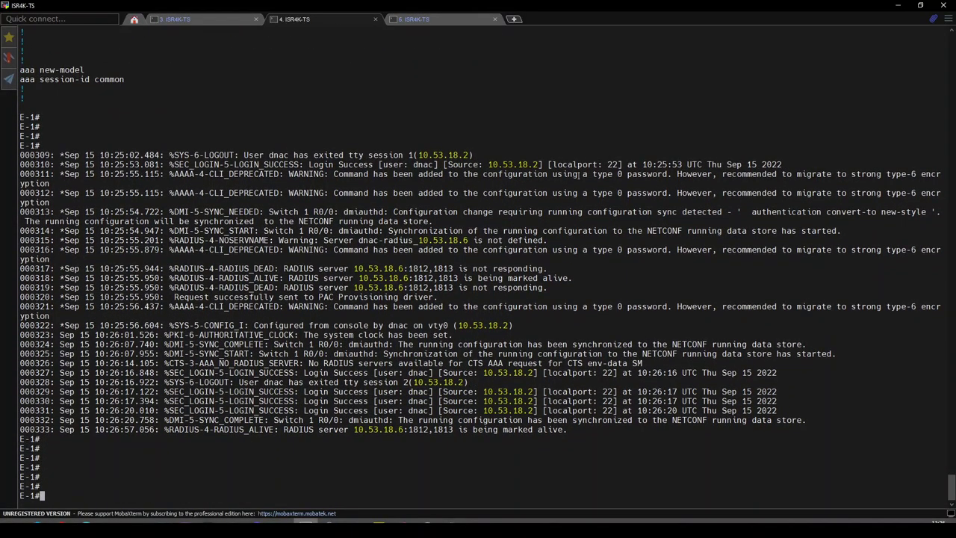
pyautogui.write('sh run aaa')
pyautogui.press('Return')
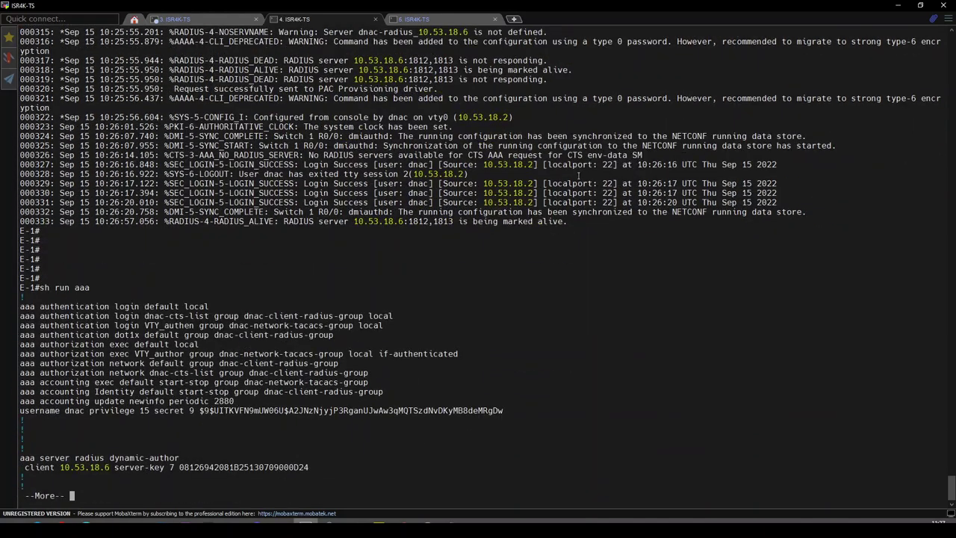
pyautogui.press('Return')
pyautogui.press('Return')
pyautogui.press('Return')
pyautogui.press('Return')
pyautogui.press('Return')
pyautogui.press('Return')
pyautogui.press('Return')
pyautogui.press('Return')
pyautogui.press('Return')
pyautogui.press('Return')
pyautogui.press('Return')
pyautogui.press('Return')
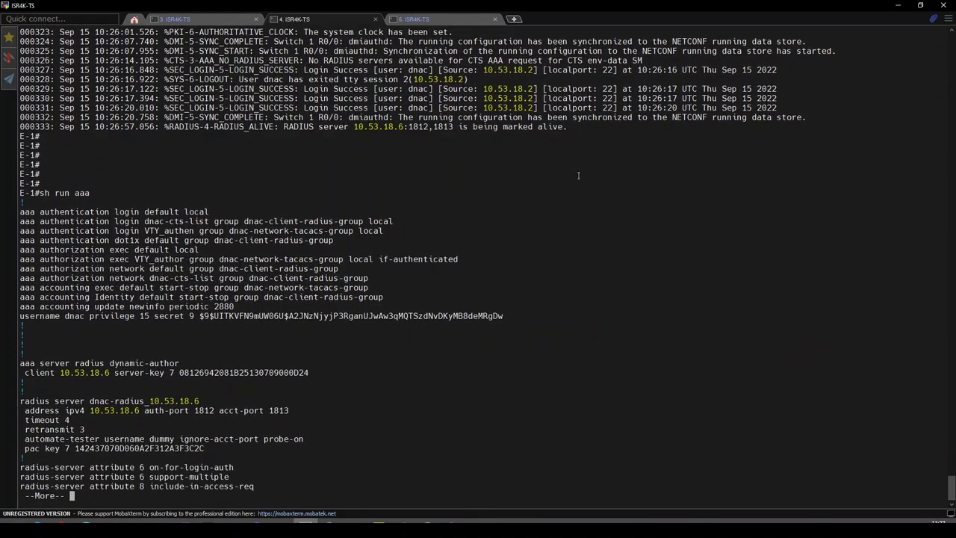
pyautogui.press('Return')
pyautogui.press('Return')
pyautogui.press('Return')
pyautogui.press('Return')
pyautogui.press('Return')
pyautogui.press('Return')
pyautogui.press('Return')
pyautogui.press('Return')
pyautogui.press('Return')
pyautogui.press('Return')
pyautogui.press('Return')
pyautogui.press('Return')
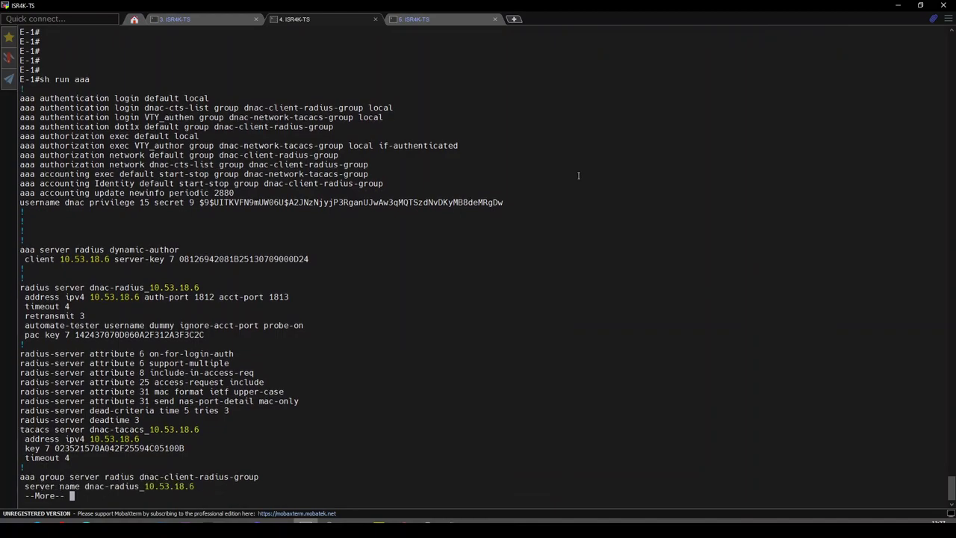
pyautogui.press('Return')
pyautogui.press('Return')
pyautogui.press('Return')
pyautogui.press('Return')
pyautogui.press('Return')
pyautogui.press('Return')
pyautogui.press('Return')
pyautogui.press('Return')
pyautogui.press('Return')
pyautogui.press('Return')
pyautogui.press('Return')
pyautogui.press('Return')
pyautogui.press('Return')
pyautogui.press('Return')
pyautogui.press('Return')
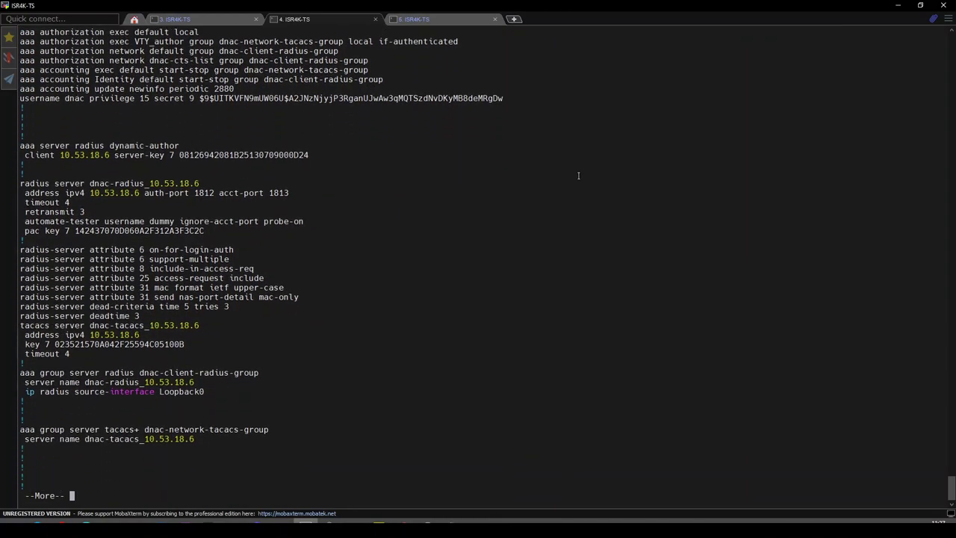
pyautogui.write('s')
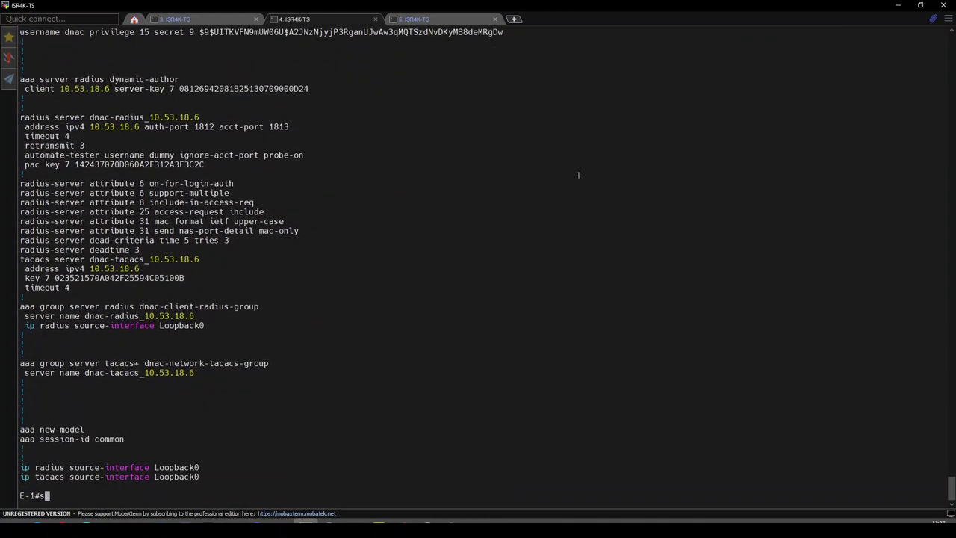
pyautogui.write('h cts envi')
# - Check E-1's CTS environment data, then run 'cts refresh environment-data' to download it
pyautogui.press('Tab')
pyautogui.press('Return')
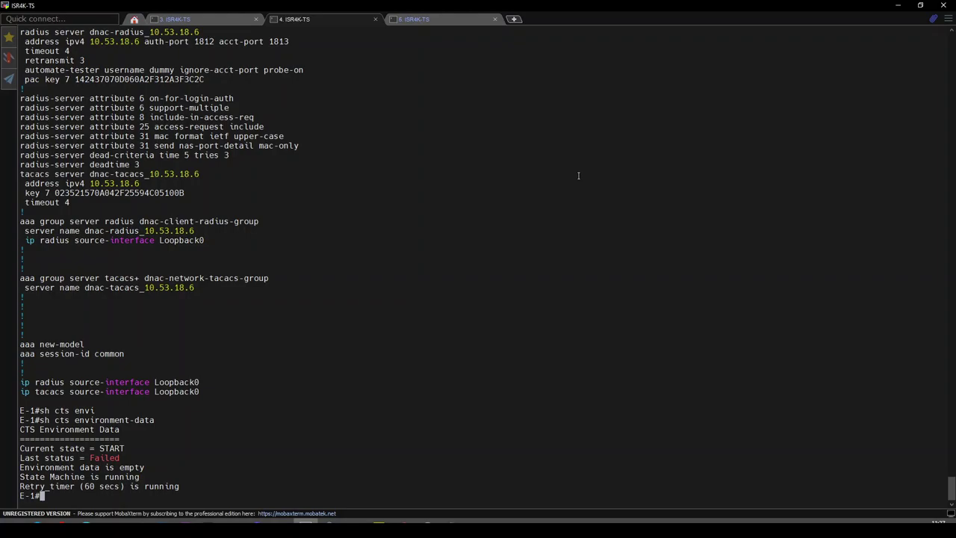
pyautogui.write('cts ref')
pyautogui.press('Tab')
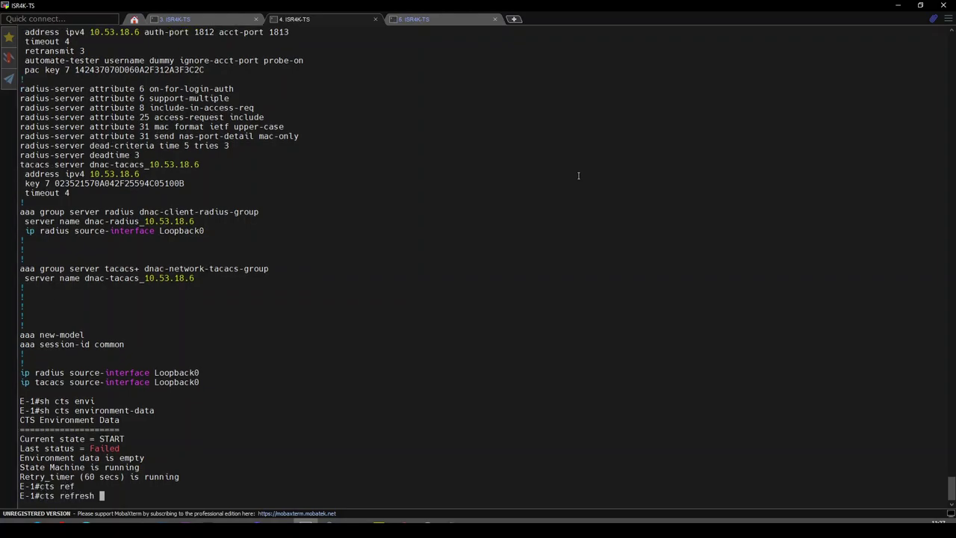
pyautogui.write('en')
pyautogui.press('Tab')
pyautogui.press('Return')
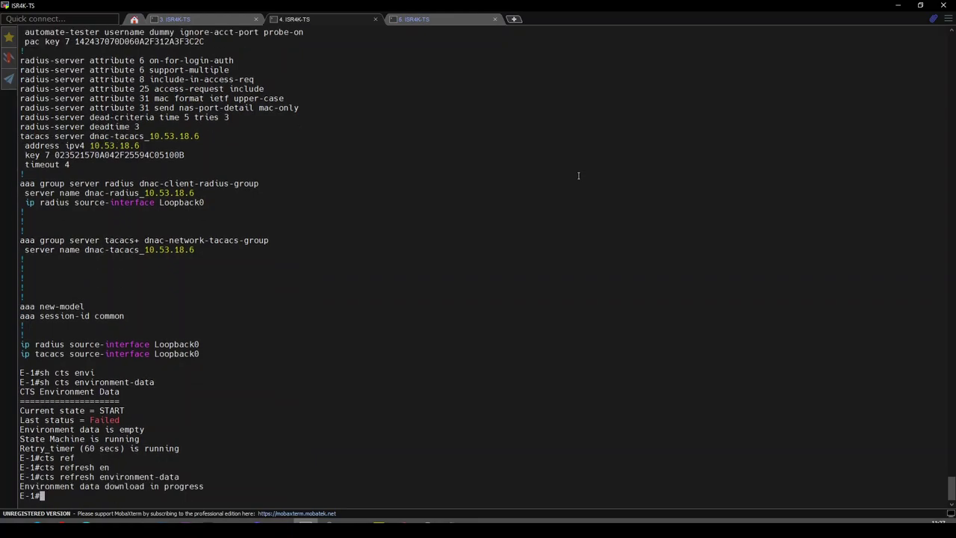
# - Rerun 'sh cts environment-data' to confirm COMPLETE status and highlight the downloaded security groups
pyautogui.press('Return')
pyautogui.press('Return')
pyautogui.press('Return')
pyautogui.press('Up')
pyautogui.press('Up')
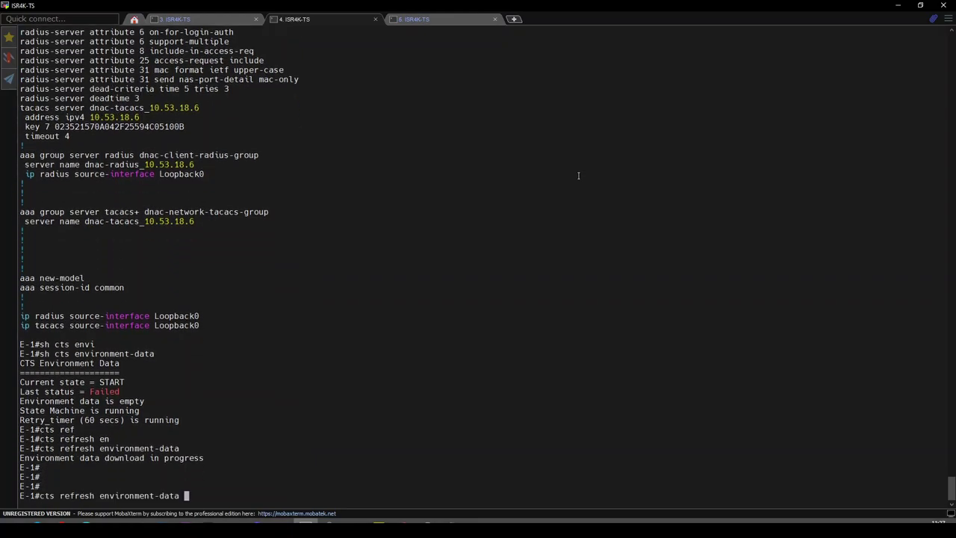
pyautogui.press('Return')
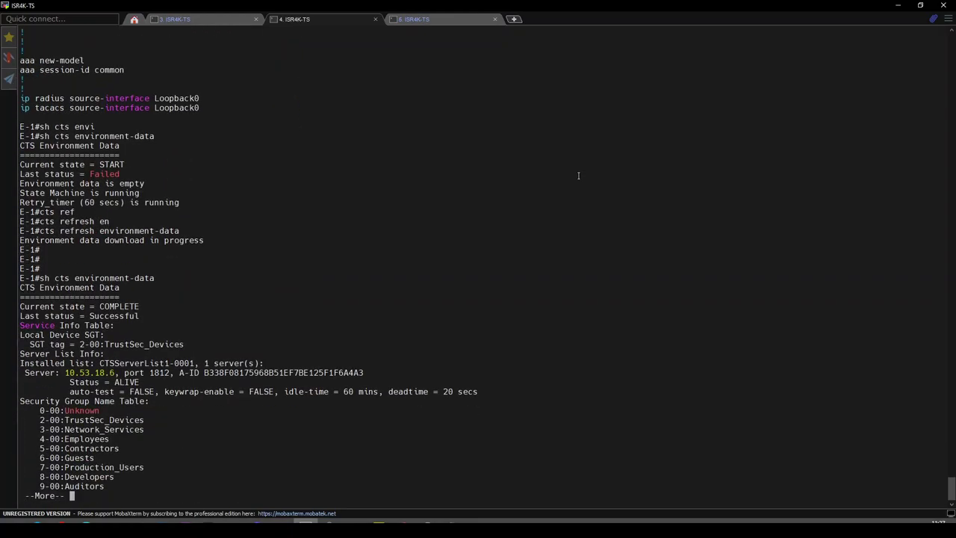
pyautogui.press('Return')
pyautogui.press('Return')
pyautogui.press('Return')
pyautogui.press('Return')
pyautogui.press('Return')
pyautogui.press('Return')
pyautogui.press('Return')
pyautogui.press('Return')
pyautogui.press('Return')
pyautogui.press('Return')
pyautogui.press('Return')
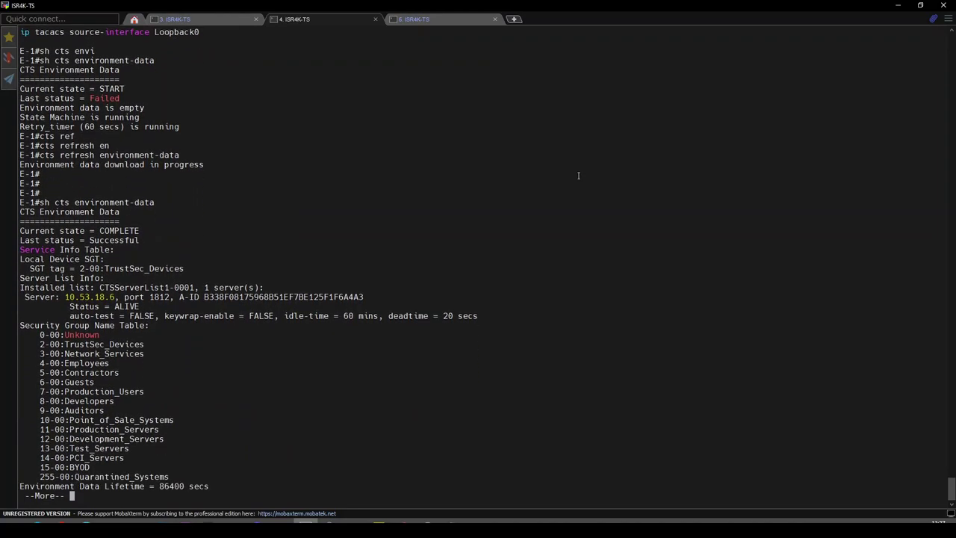
pyautogui.press('Return')
pyautogui.press('Return')
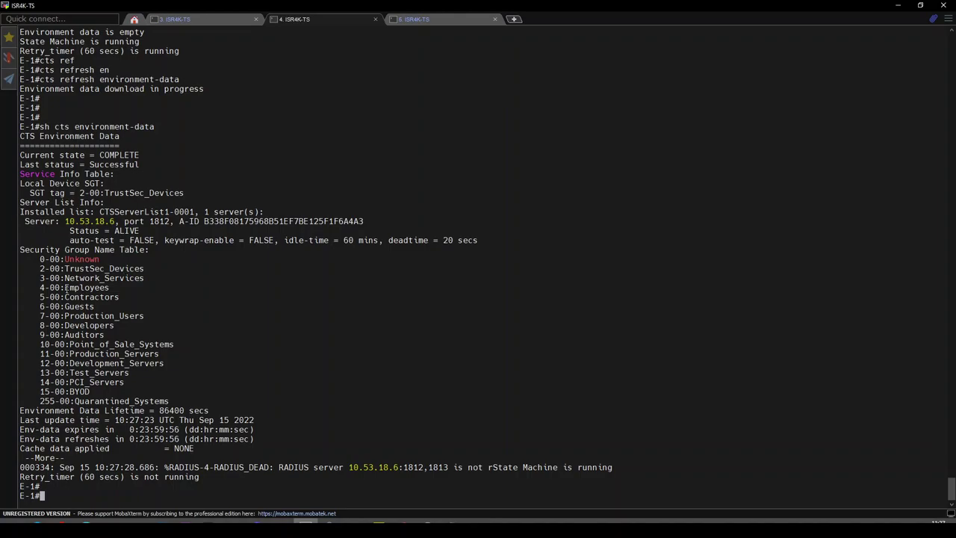
pyautogui.moveTo(41, 268); pyautogui.dragTo(96, 337)
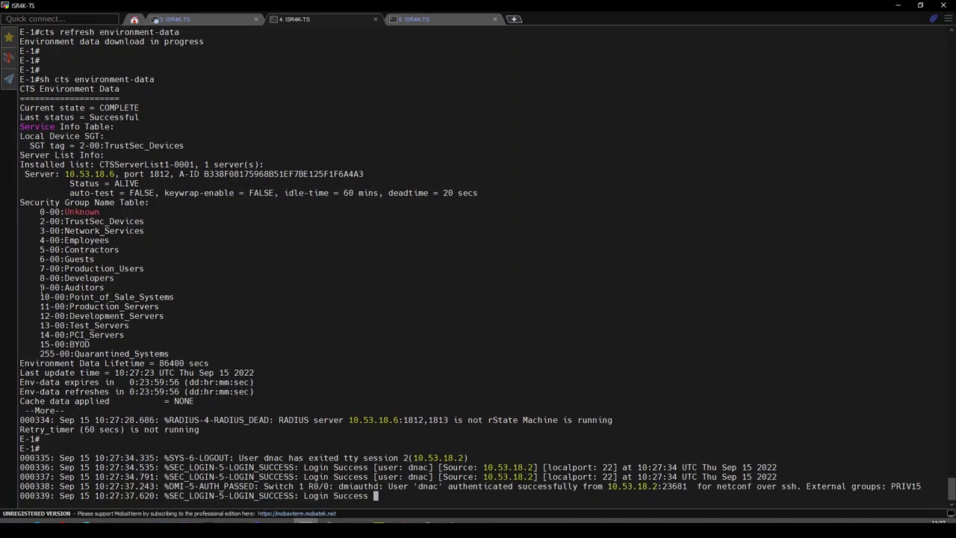
pyautogui.press('Return')
pyautogui.press('Return')
pyautogui.press('Return')
pyautogui.press('Return')
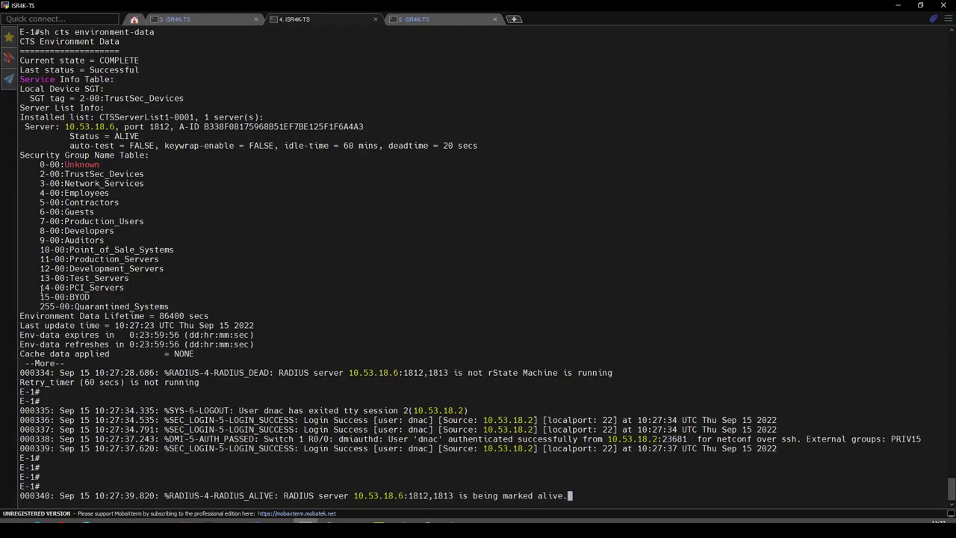
pyautogui.press('Return')
pyautogui.press('Return')
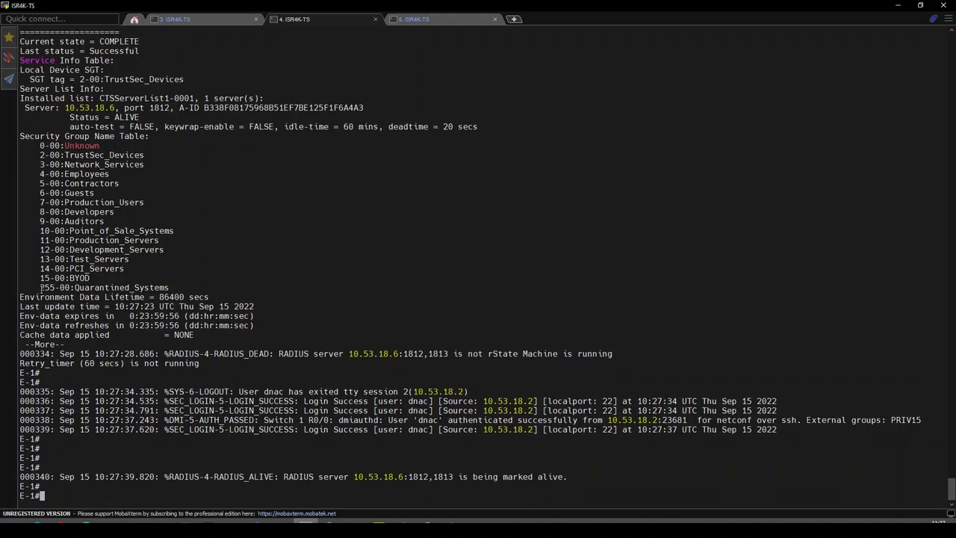
# - Refresh the DNA Center inventory so E-1.selab.local and E-2.selab.local appear Managed
pyautogui.click(217, 20)
pyautogui.press('Return')
pyautogui.press('Return')
pyautogui.press('Return')
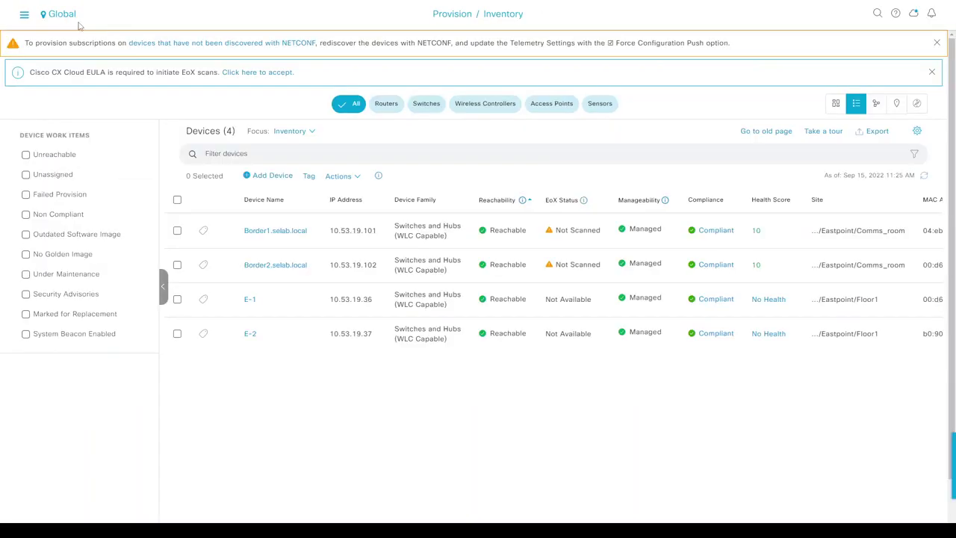
pyautogui.click(925, 177)
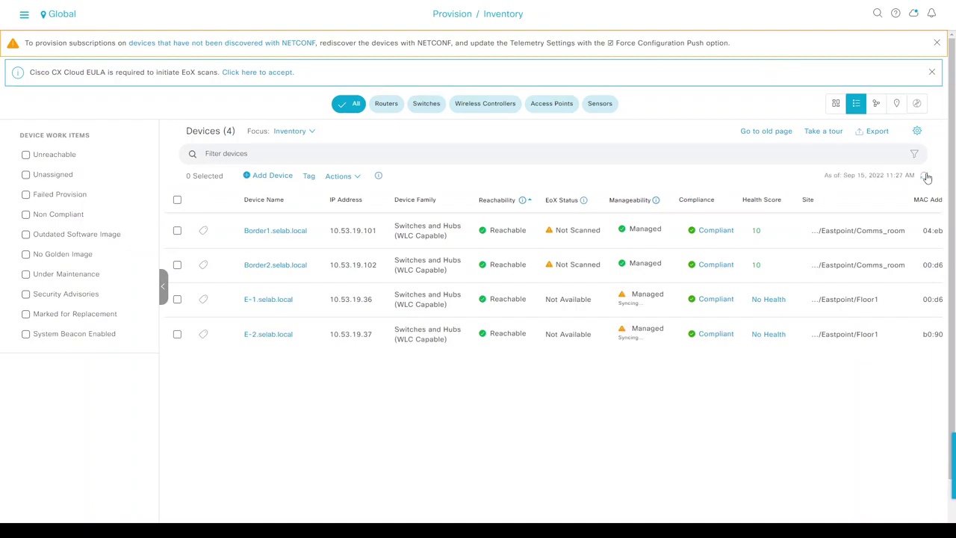